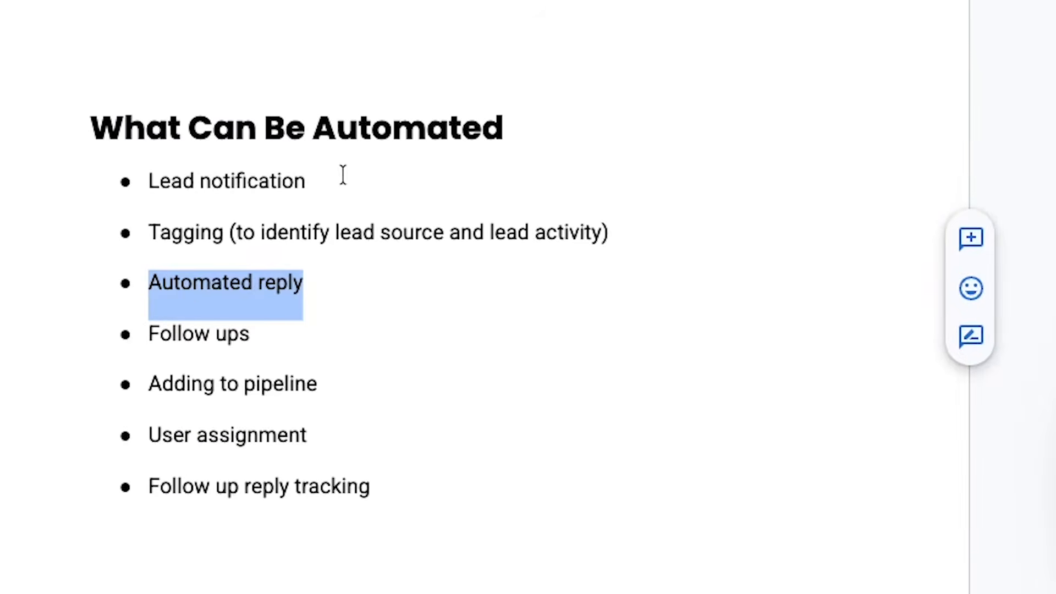
- Highlight the Follow ups, Automated reply and Adding to pipeline items in the What Can Be Automated list
scroll(351, 162, "up", 6)
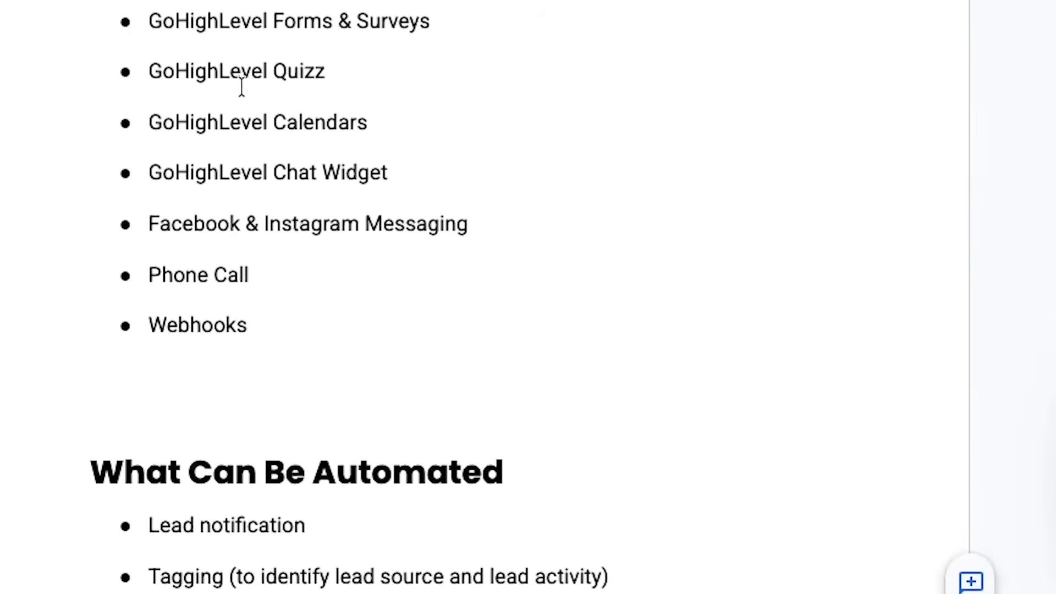
scroll(315, 290, "down", 4)
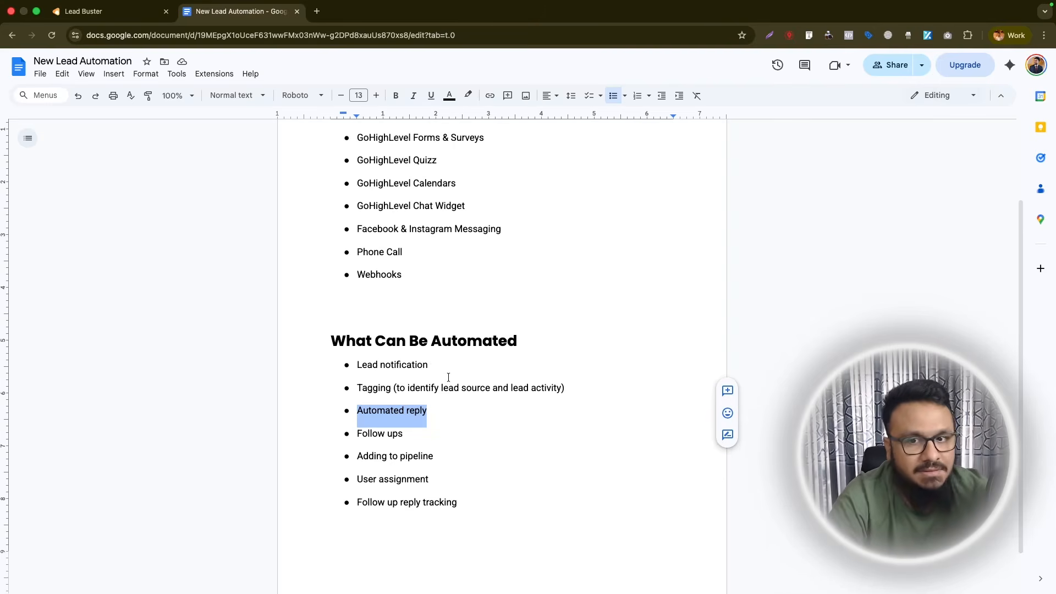
left_click_drag(404, 434, 359, 430)
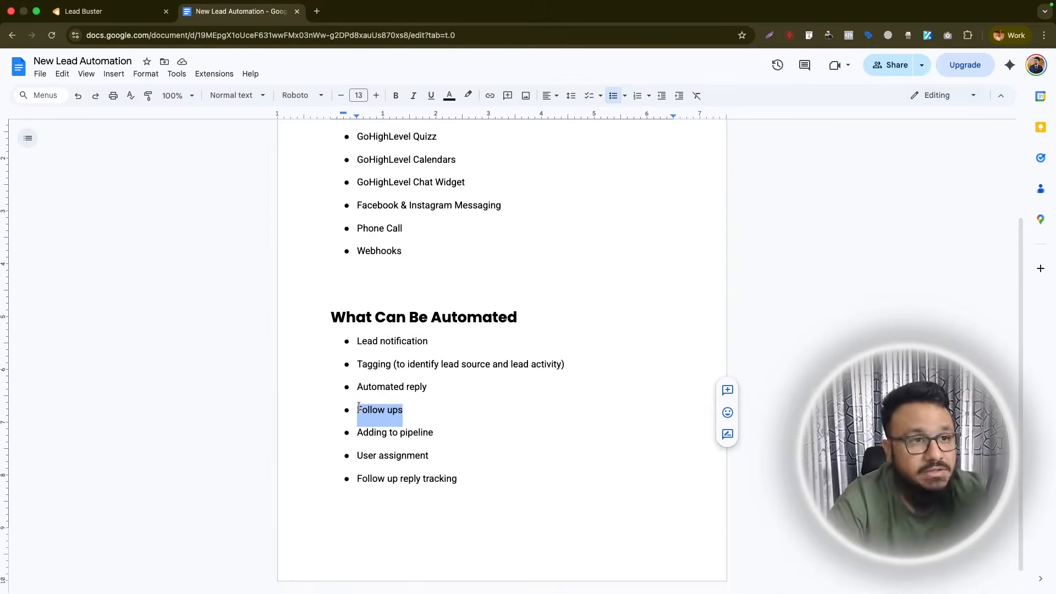
left_click_drag(427, 388, 355, 383)
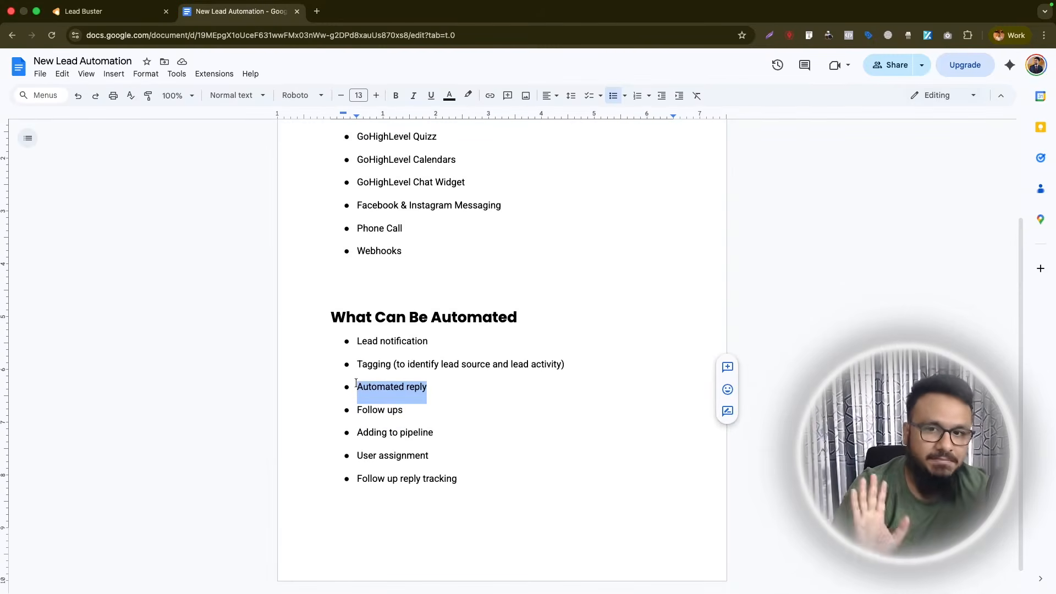
left_click(412, 410)
triple_click(412, 410)
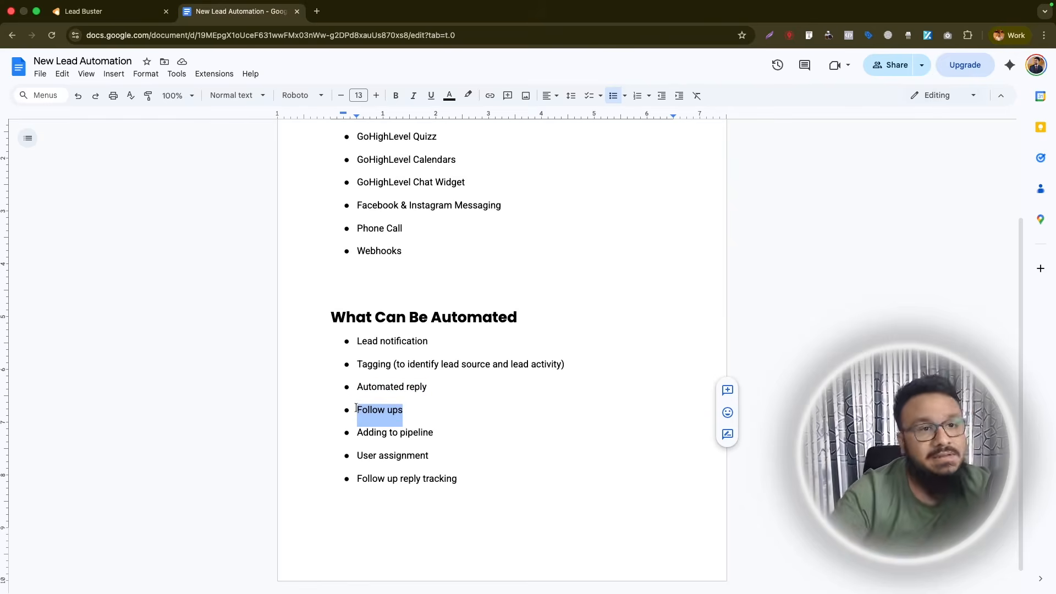
left_click_drag(434, 433, 356, 433)
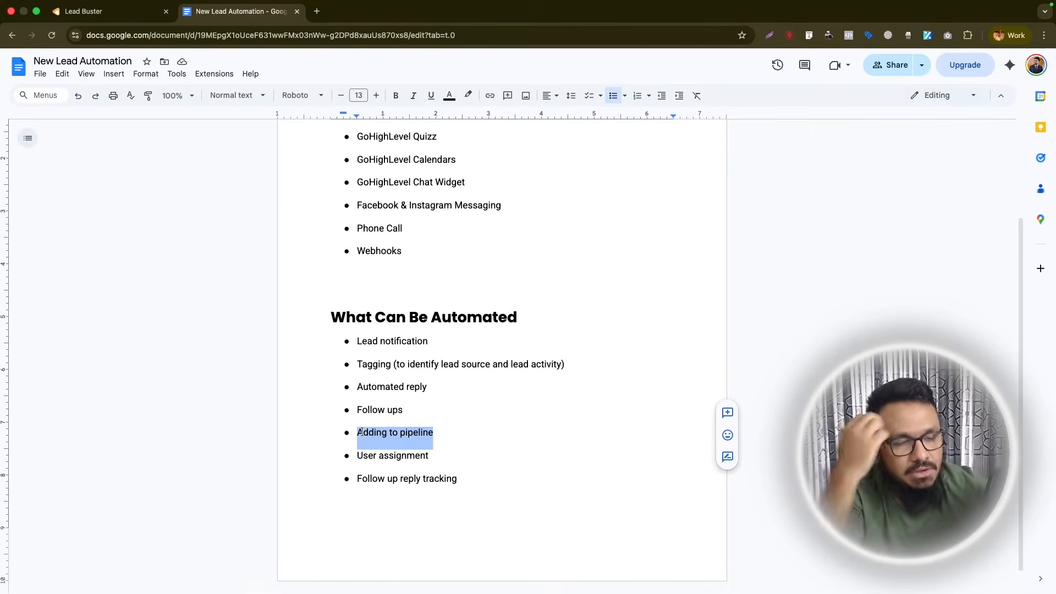
- Highlight the User assignment and Follow up reply tracking items, then clear the highlights
left_click_drag(440, 457, 356, 455)
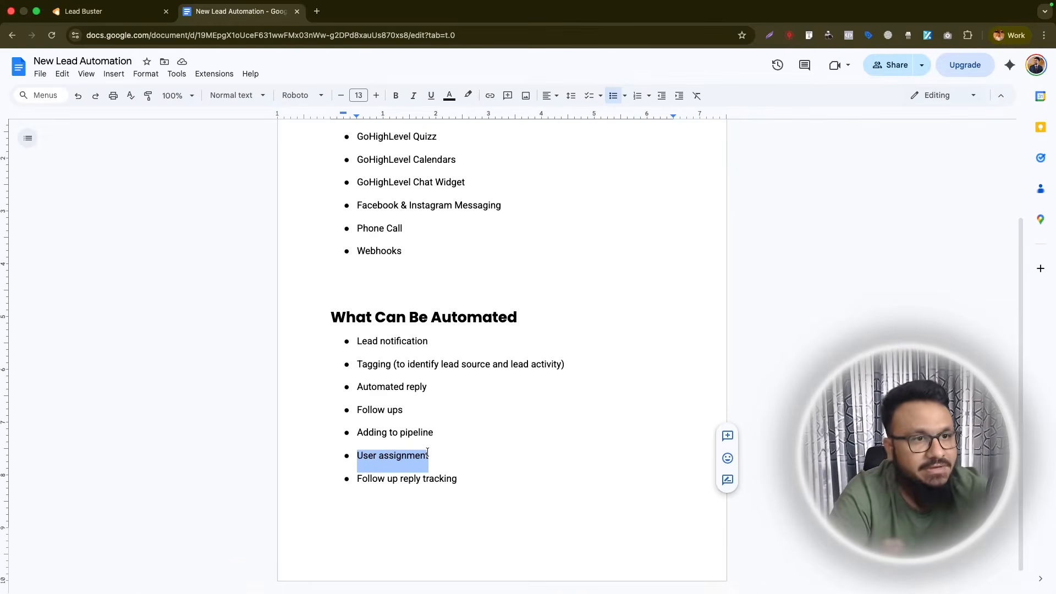
left_click(429, 455)
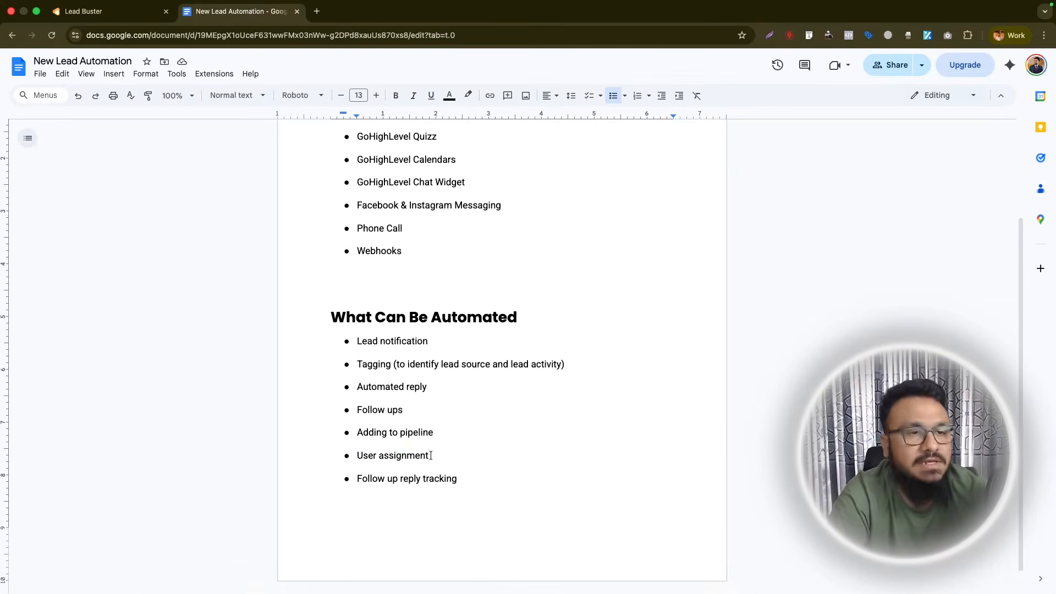
left_click_drag(457, 478, 355, 476)
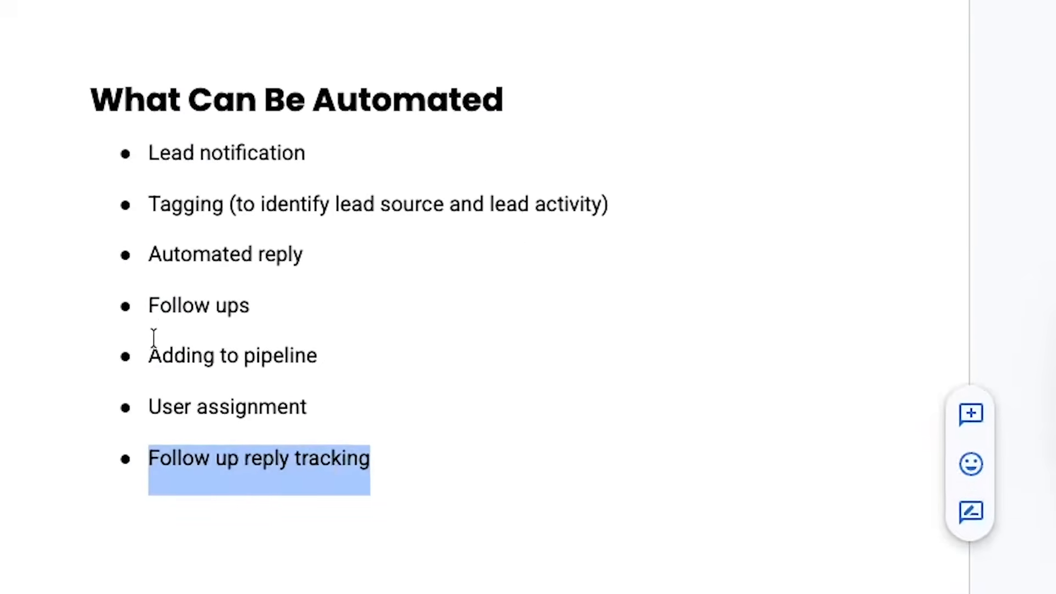
left_click_drag(148, 305, 261, 306)
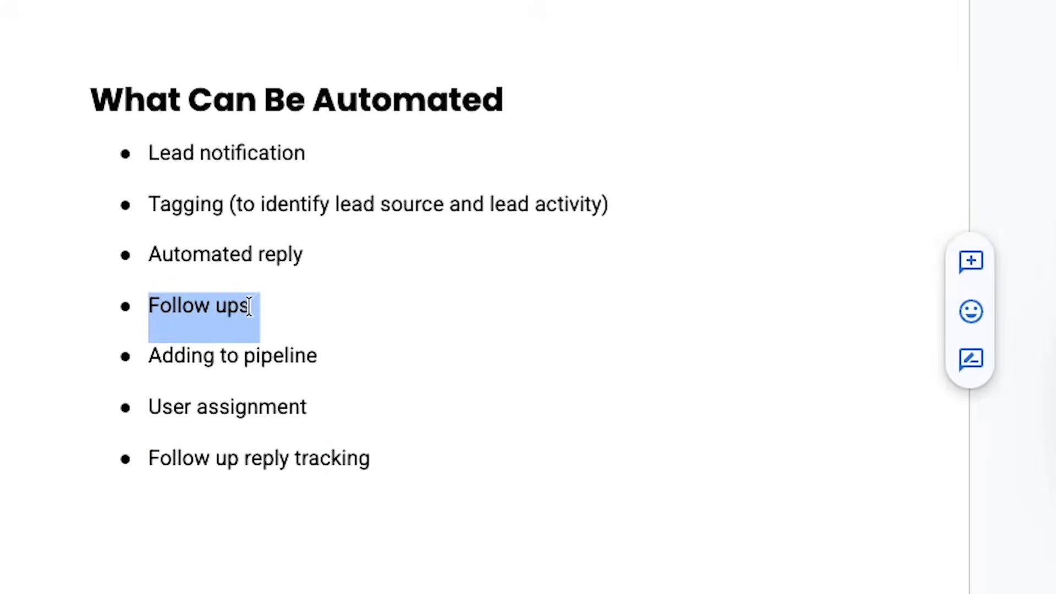
left_click(282, 328)
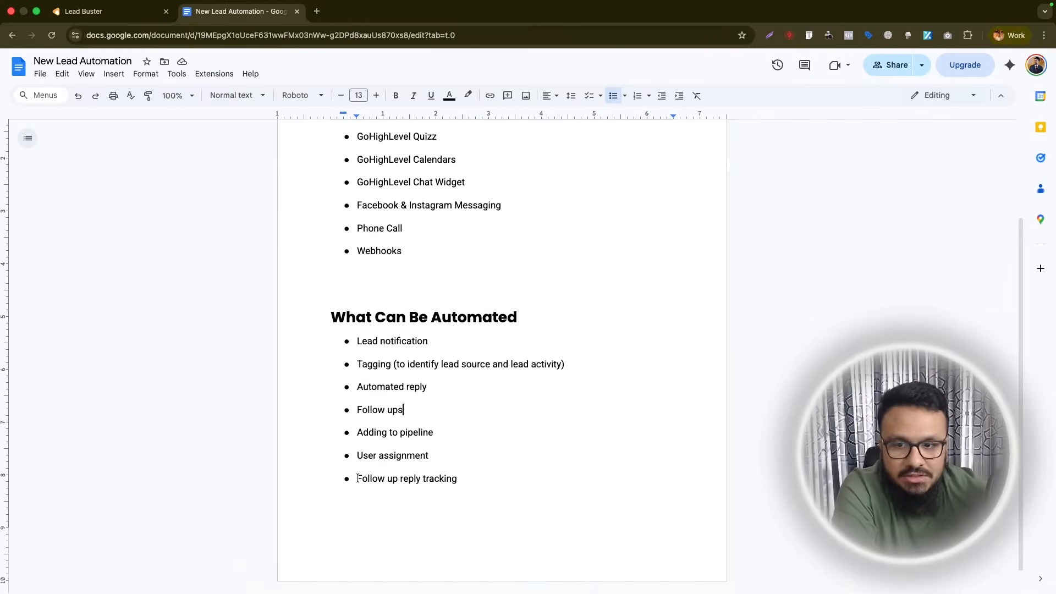
left_click_drag(357, 478, 454, 479)
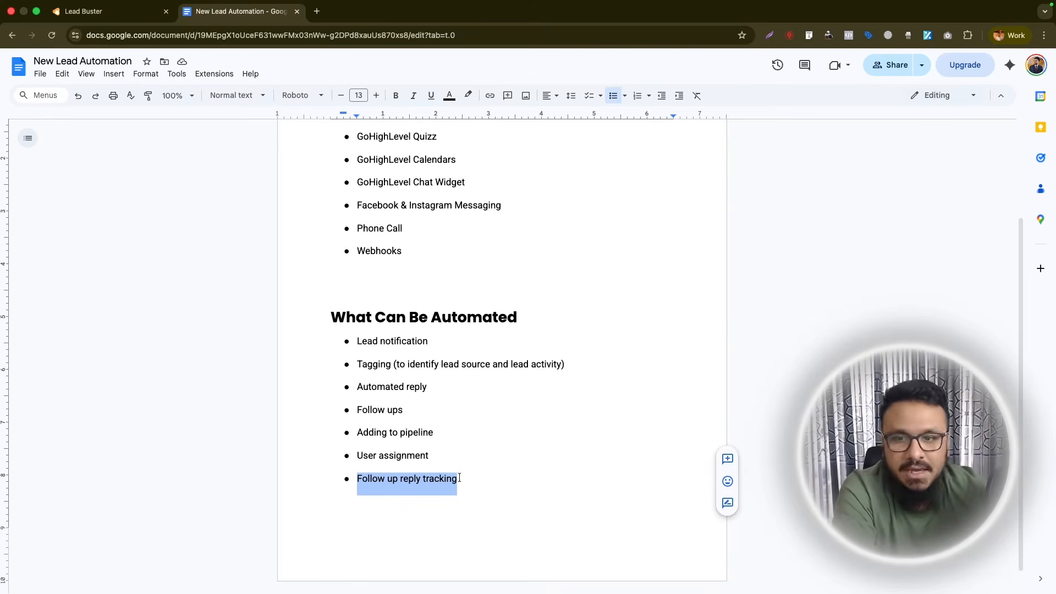
scroll(463, 477, "down", 1)
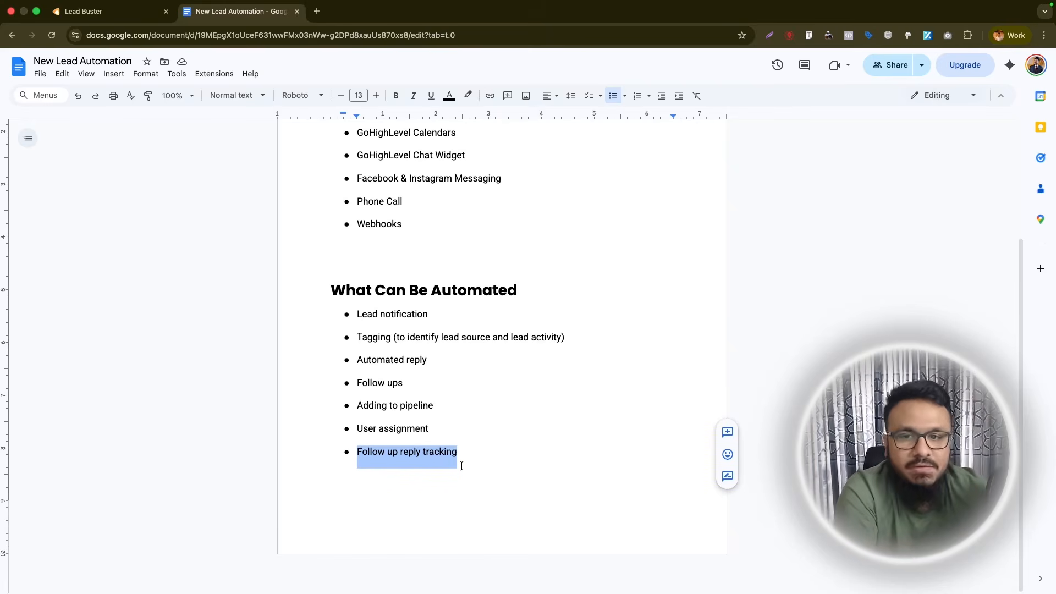
left_click(469, 455)
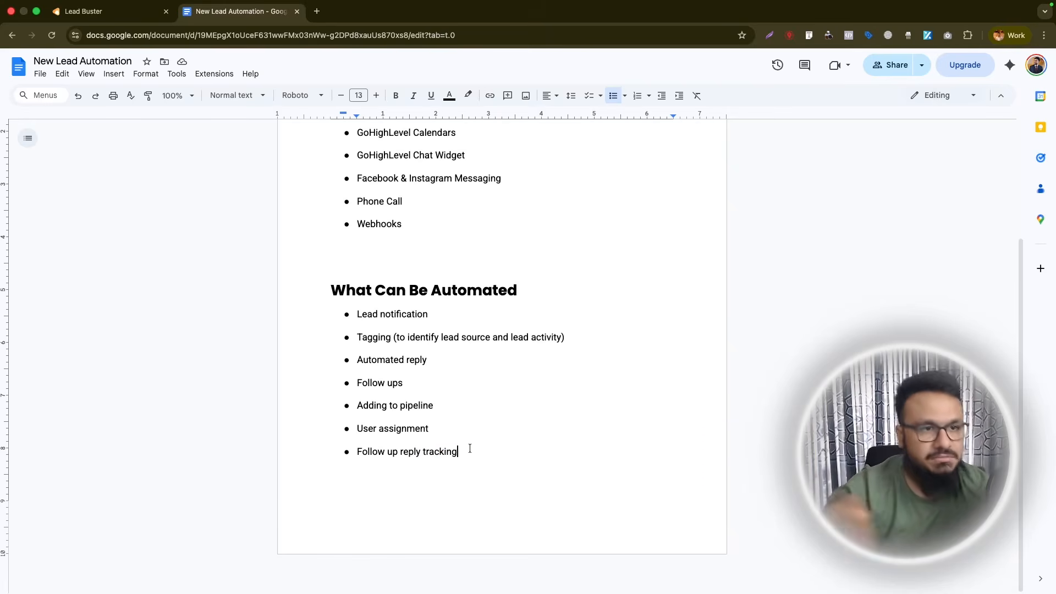
scroll(470, 446, "up", 5)
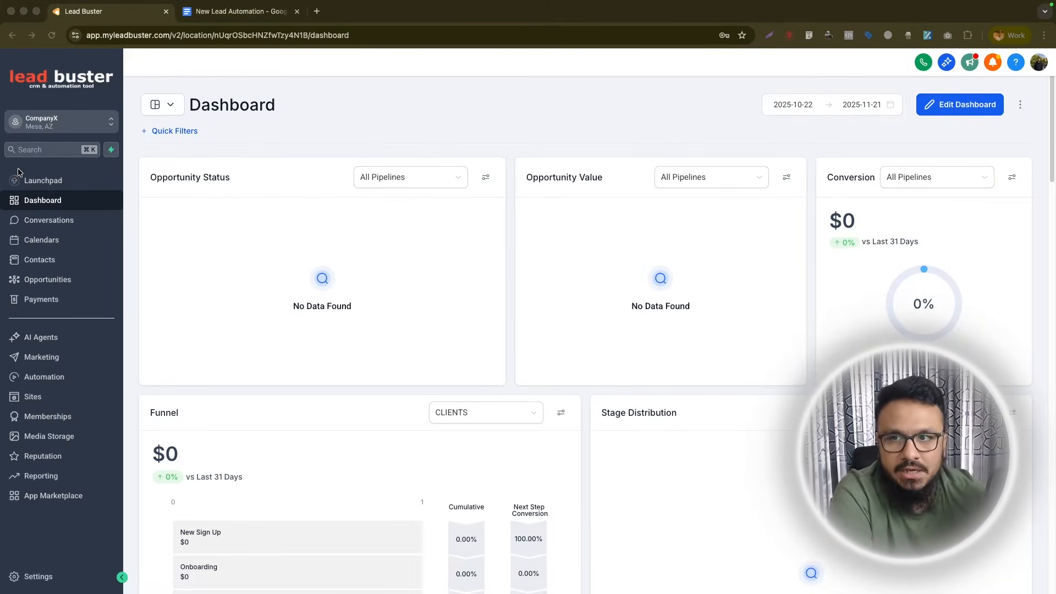
left_click(112, 130)
left_click(112, 131)
left_click(177, 136)
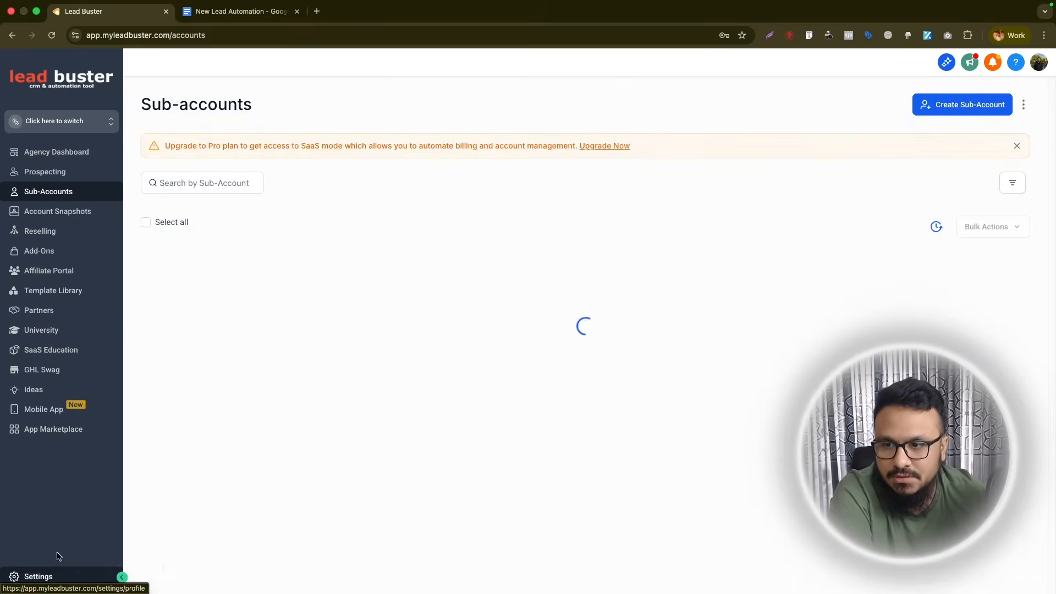
left_click(52, 576)
left_click(38, 538)
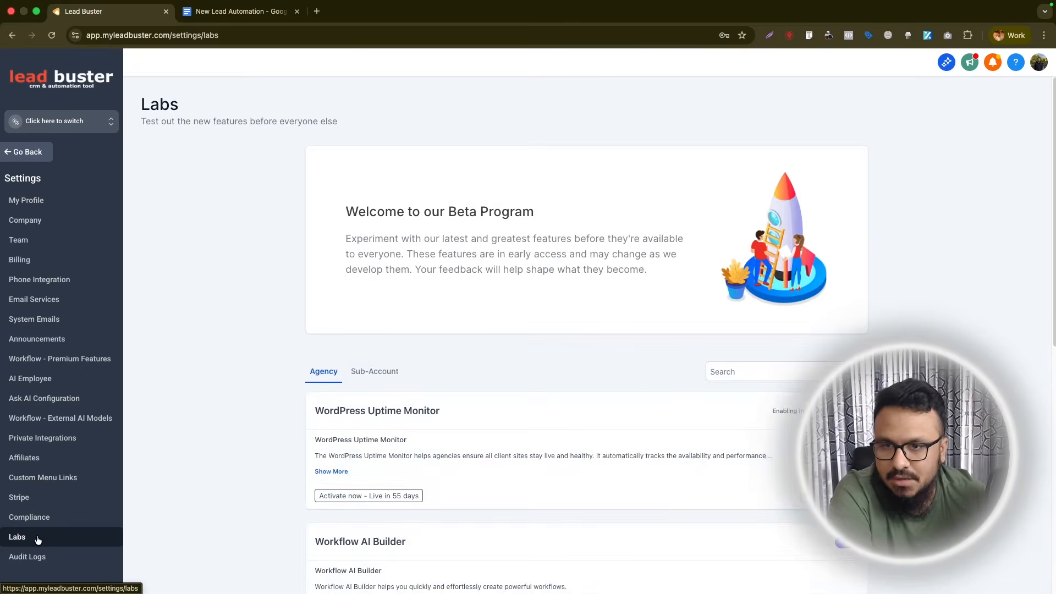
left_click(373, 372)
left_click(710, 371)
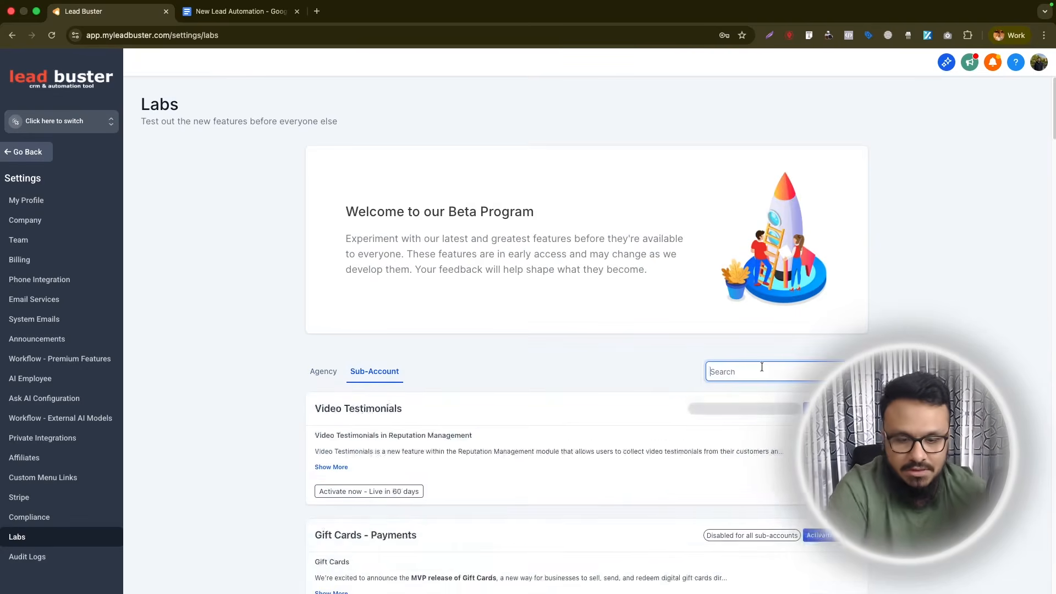
type("advanced")
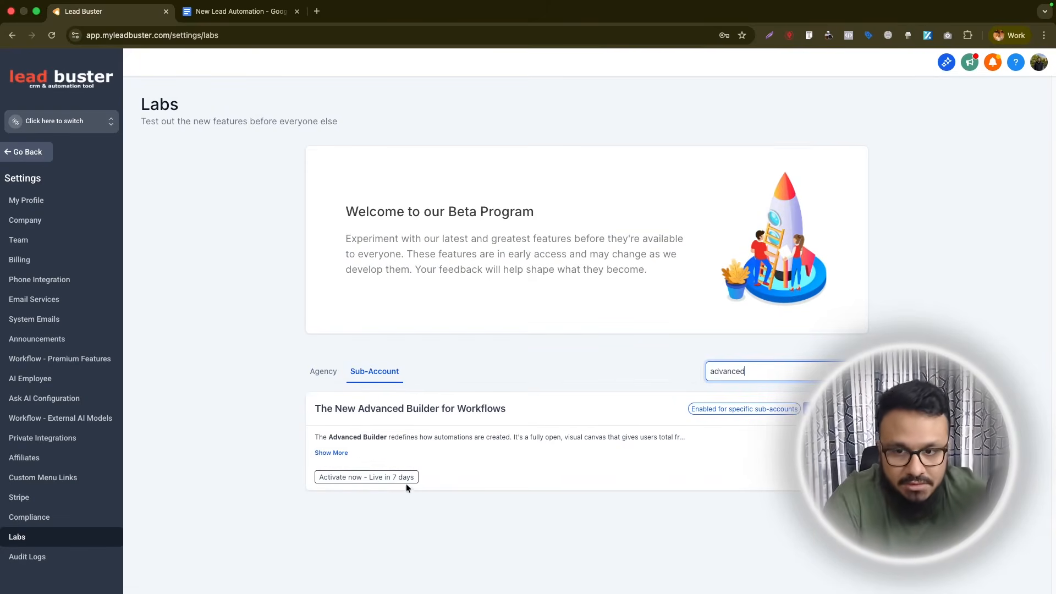
left_click(353, 477)
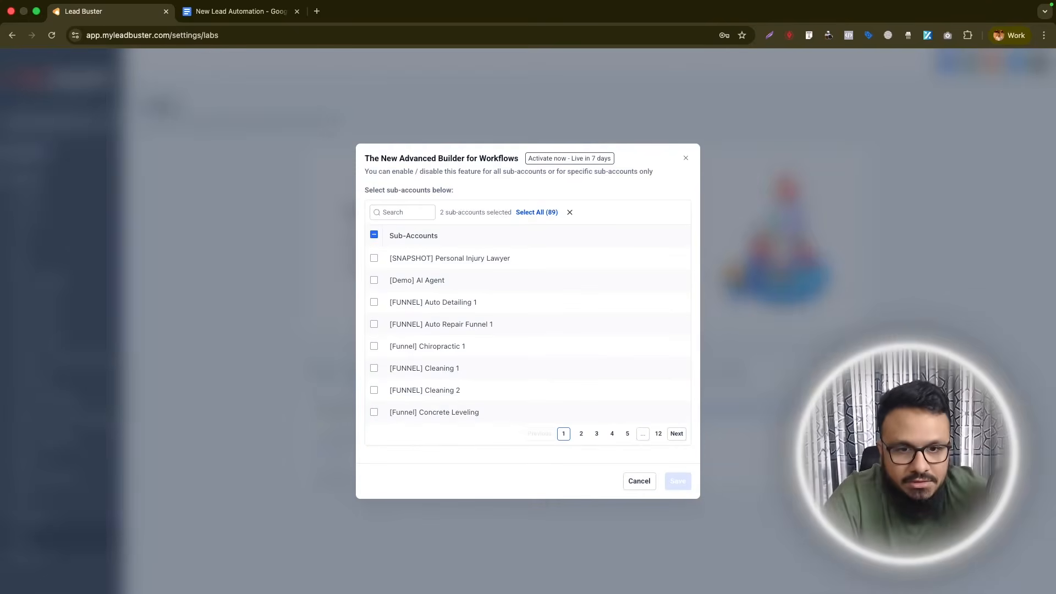
left_click(407, 209)
type("Company")
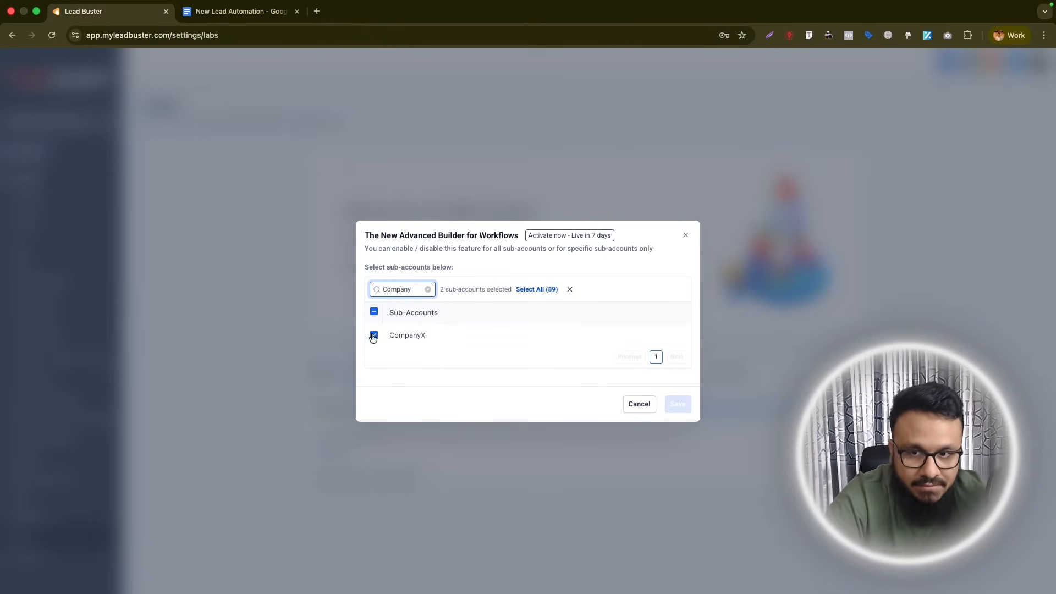
left_click(685, 236)
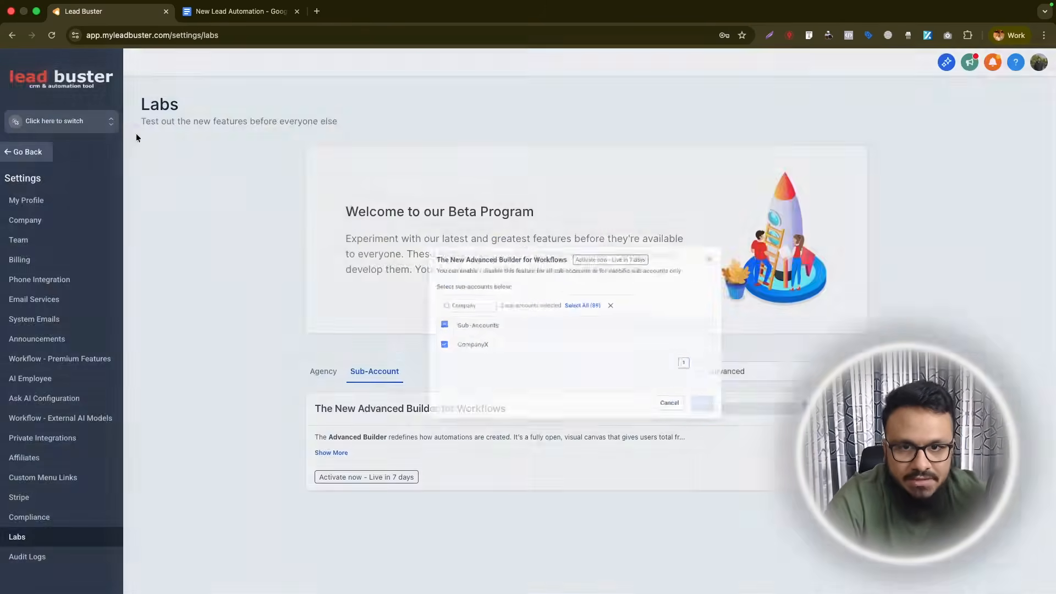
left_click(55, 120)
left_click(190, 157)
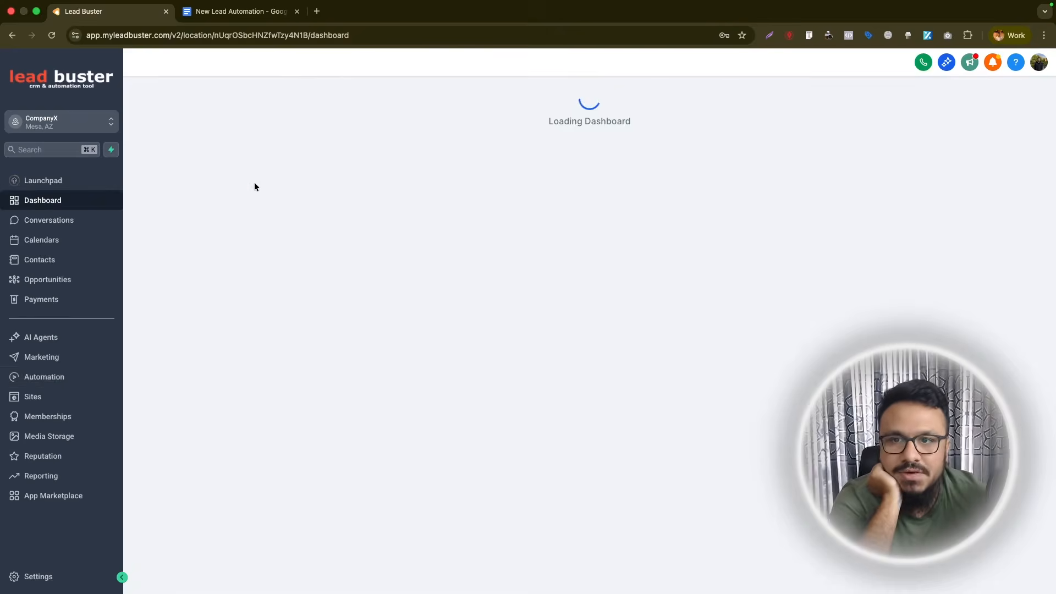
- Create a 'New Lead Automation' workflow folder and start a new workflow inside it
left_click(93, 376)
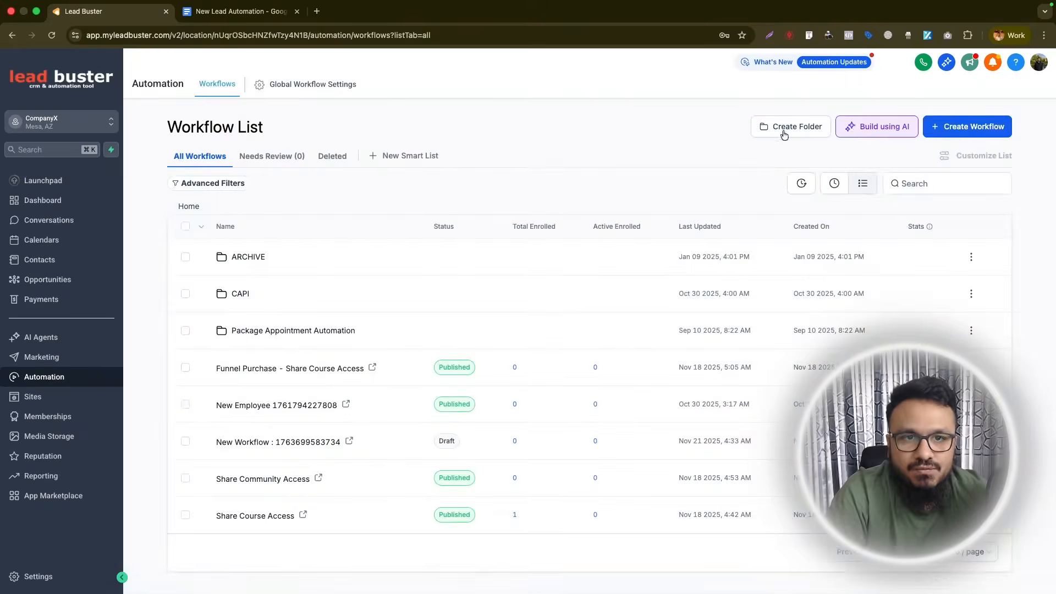
left_click(776, 134)
left_click(577, 362)
type("Lead Ne")
key("BackSpace")
key("BackSpace")
key("BackSpace")
key("BackSpace")
key("BackSpace")
key("BackSpace")
key("BackSpace")
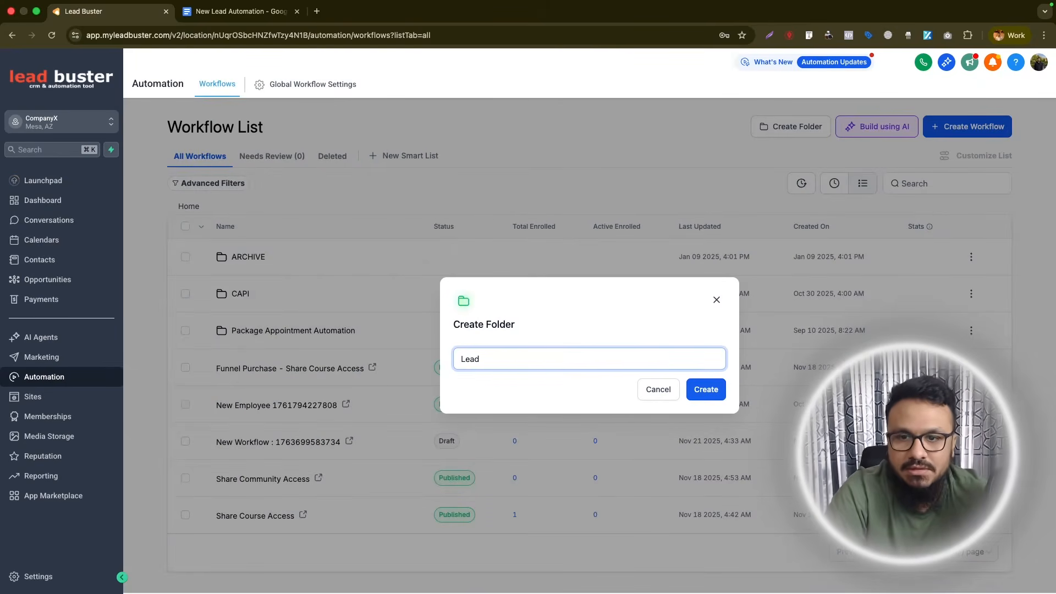
type("New Lead Automation")
left_click(705, 387)
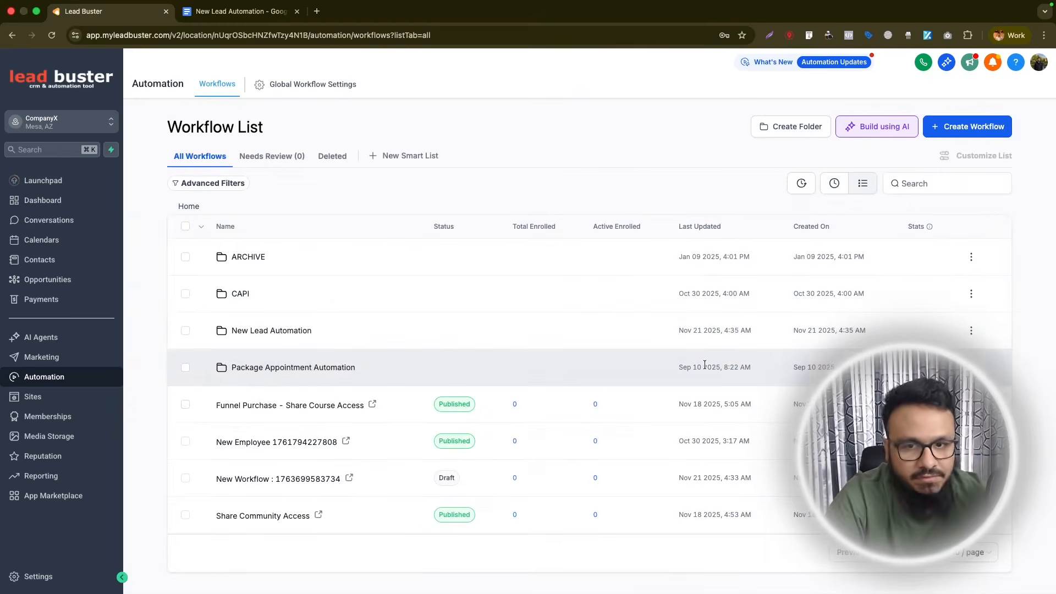
left_click(304, 330)
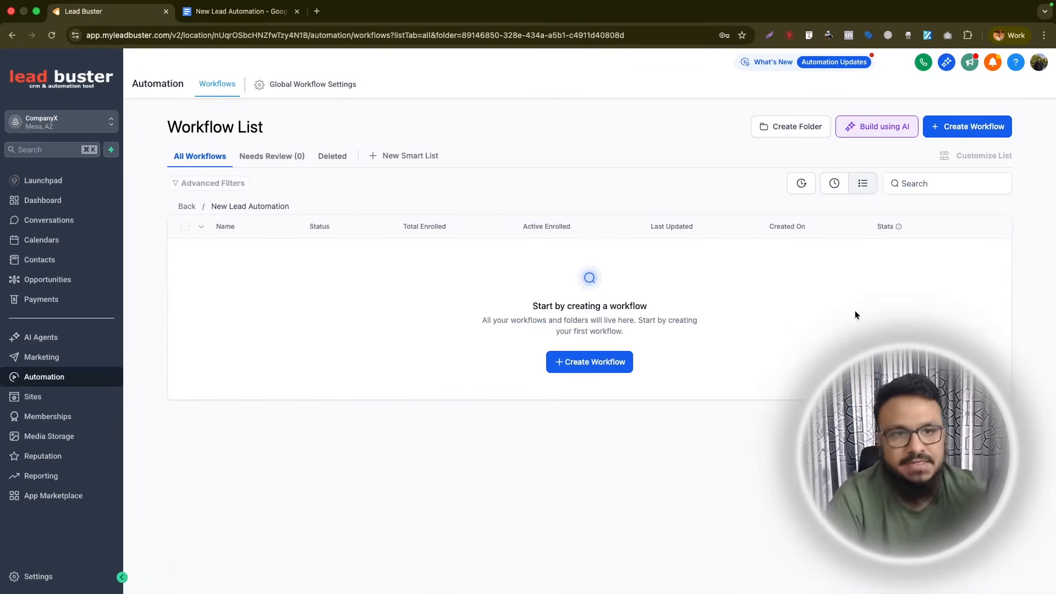
left_click(607, 357)
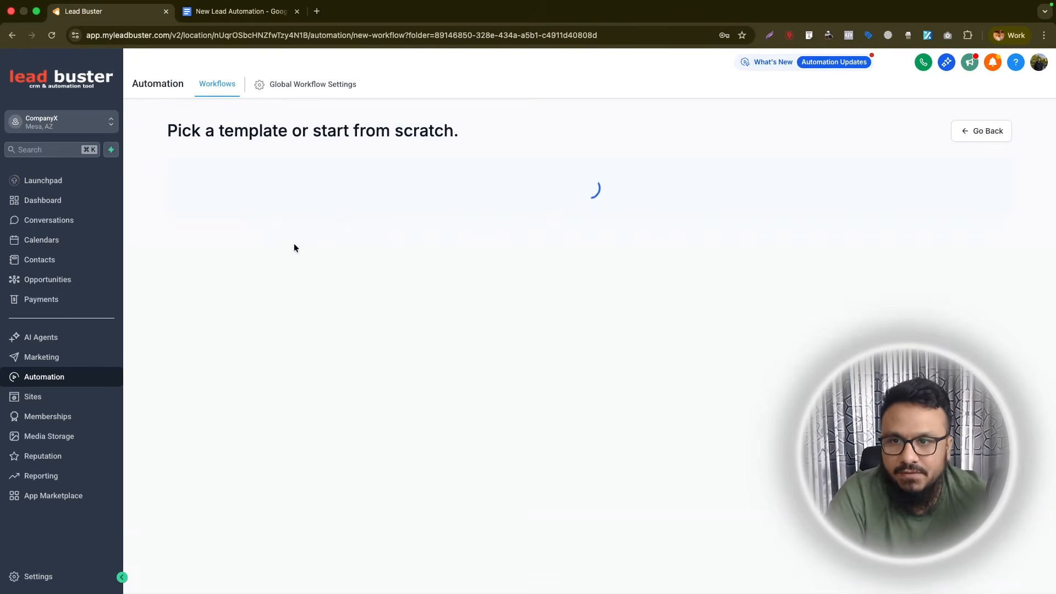
- Start the workflow from scratch and name it 'Form/Survey Automation'
left_click(391, 287)
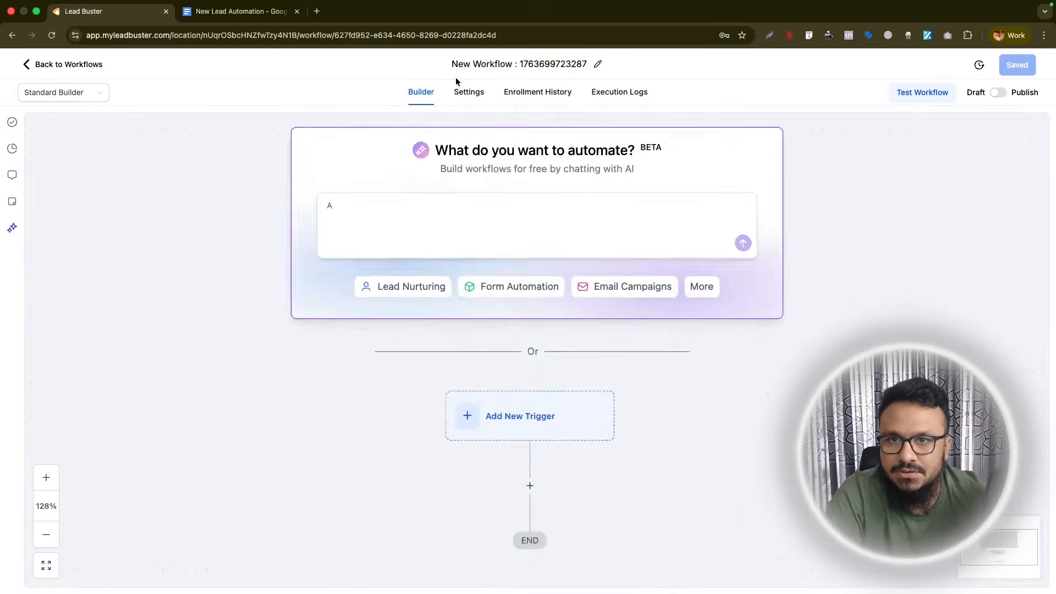
left_click(468, 64)
type("Form")
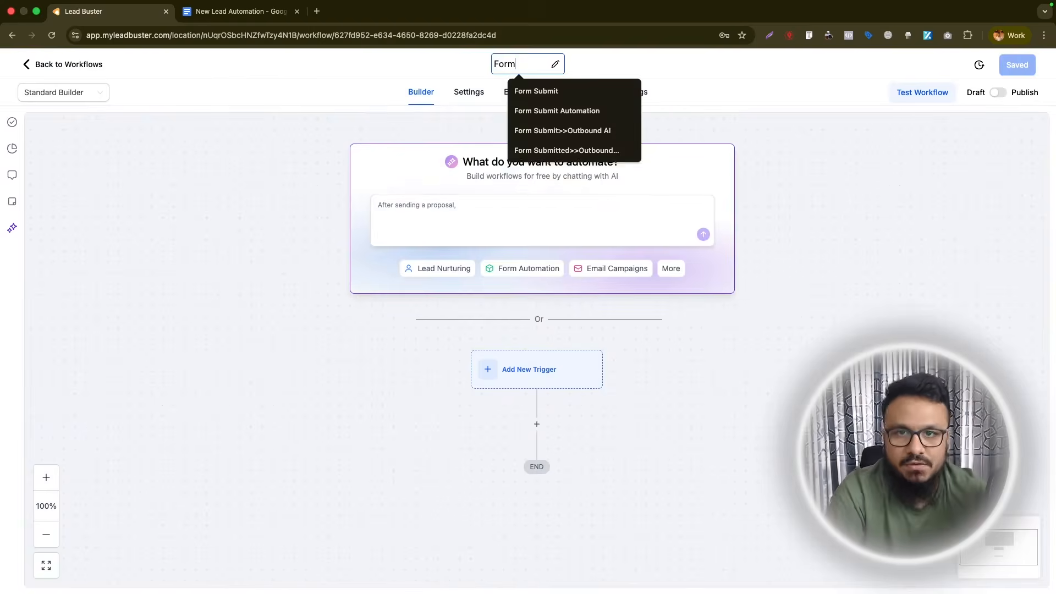
type("/Survey Automation")
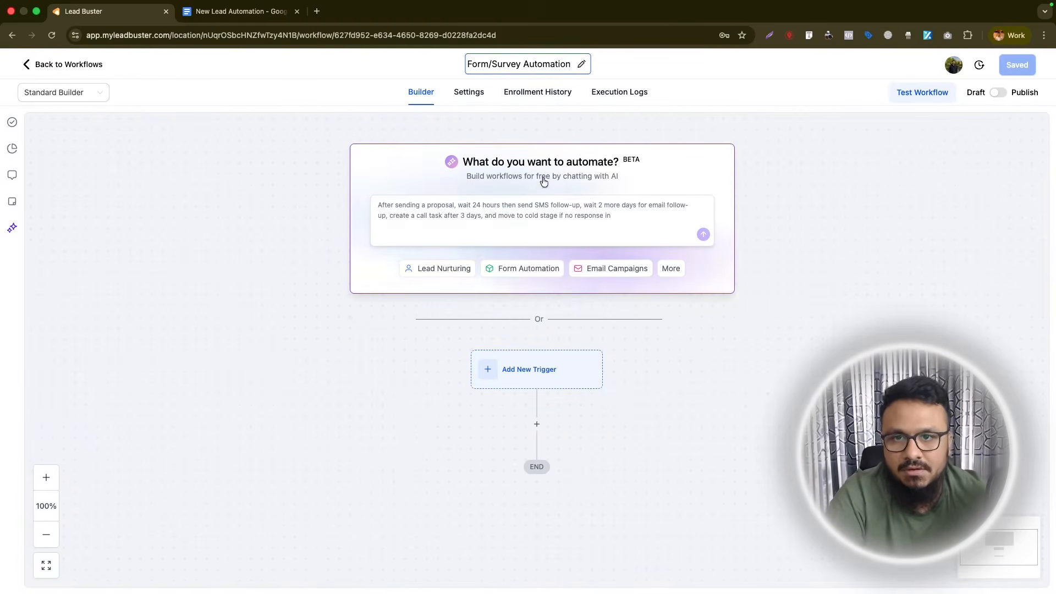
scroll(541, 181, "down", 2)
scroll(541, 182, "down", 3)
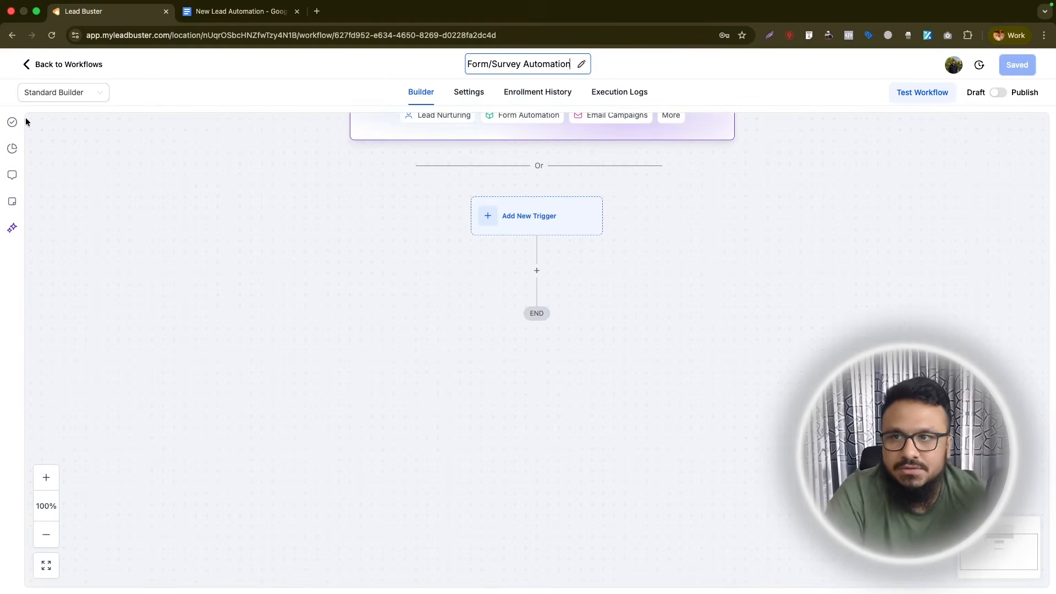
- Switch the workflow to the Advanced Builder and begin adding the first step
left_click(51, 98)
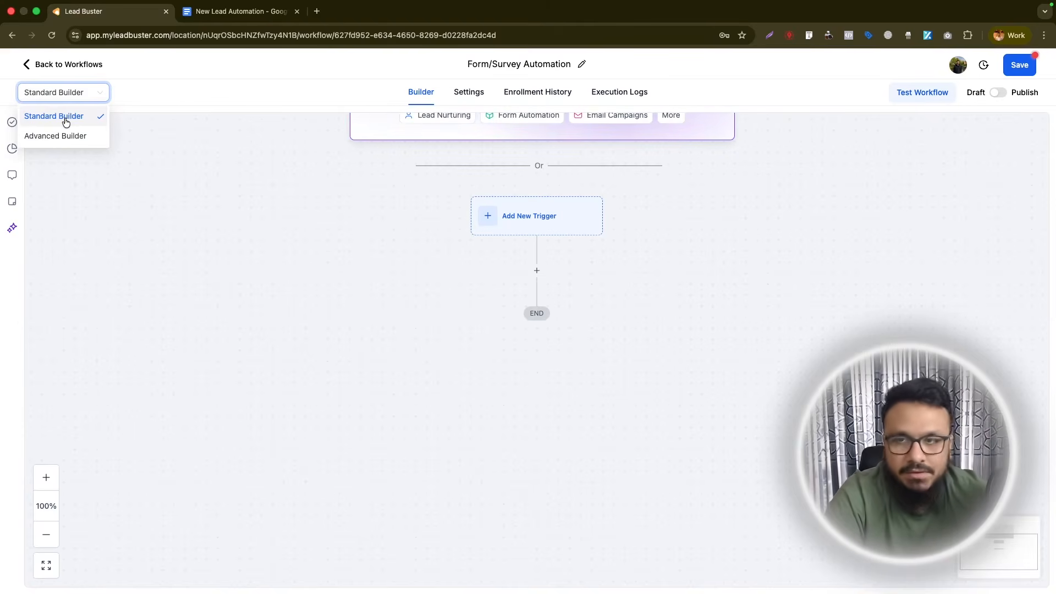
left_click(66, 135)
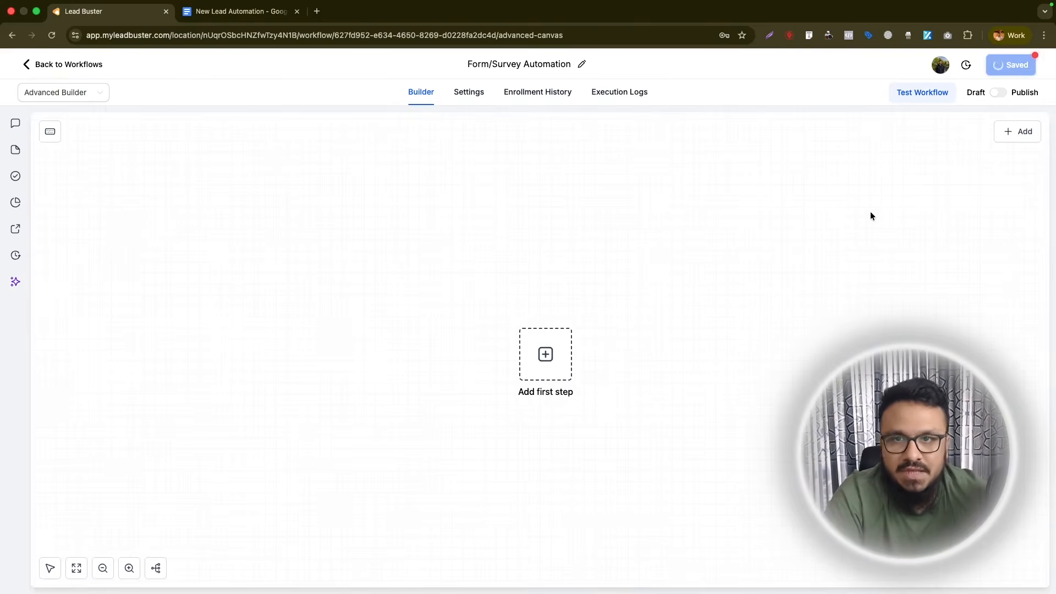
left_click(545, 355)
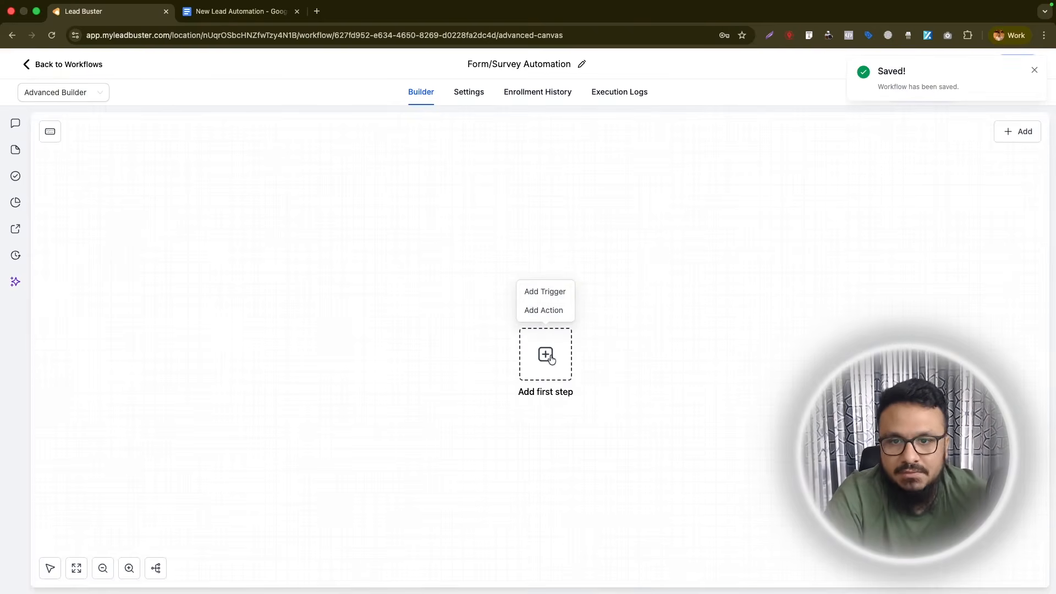
- Add a Form Submitted trigger, try HVAC and Lead Capture form filters, then remove the filter
left_click(544, 296)
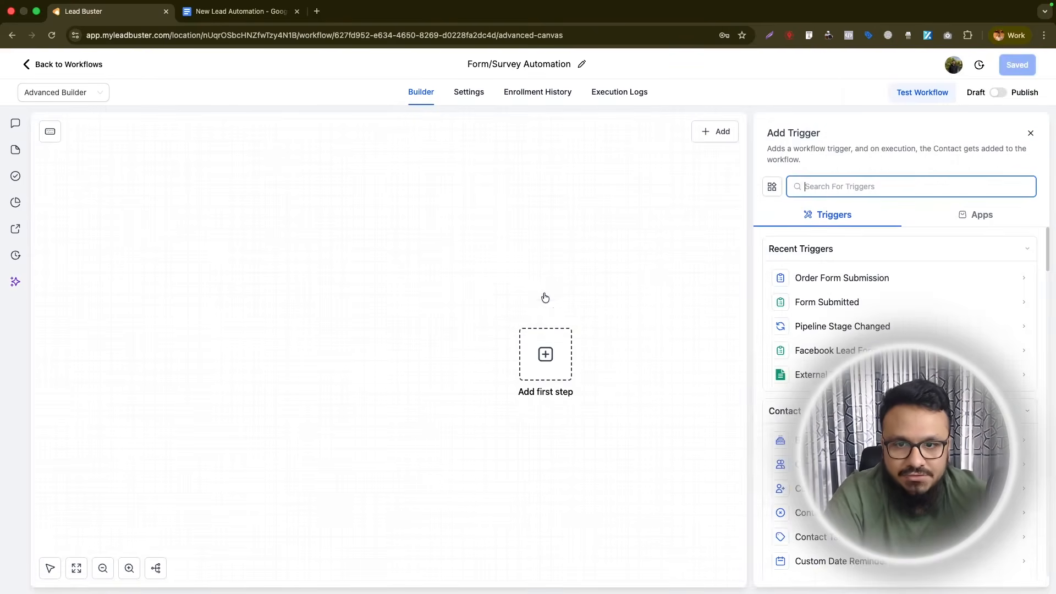
left_click(828, 304)
left_click(193, 15)
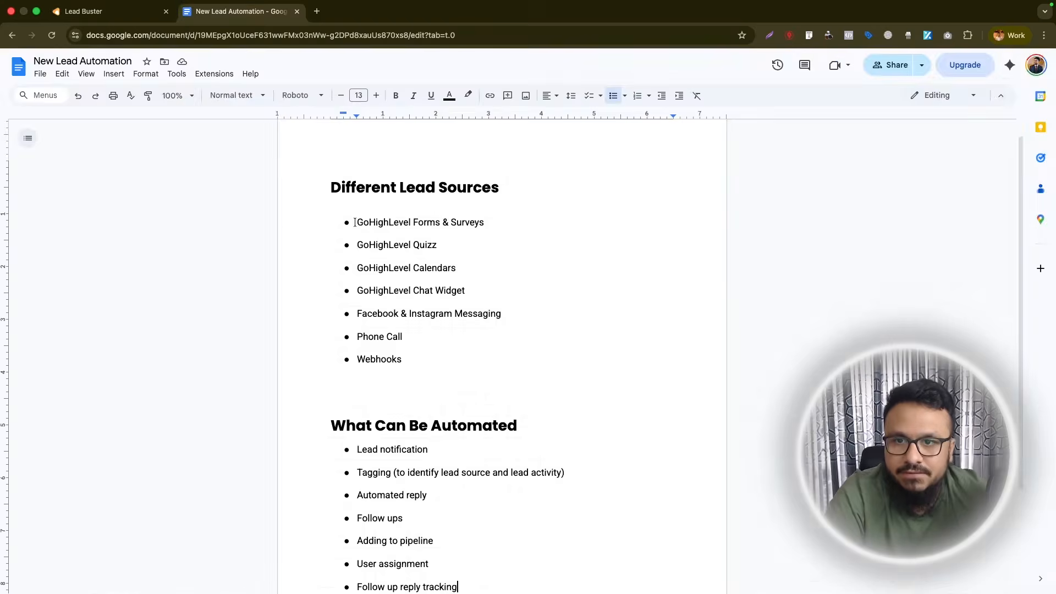
left_click(133, 9)
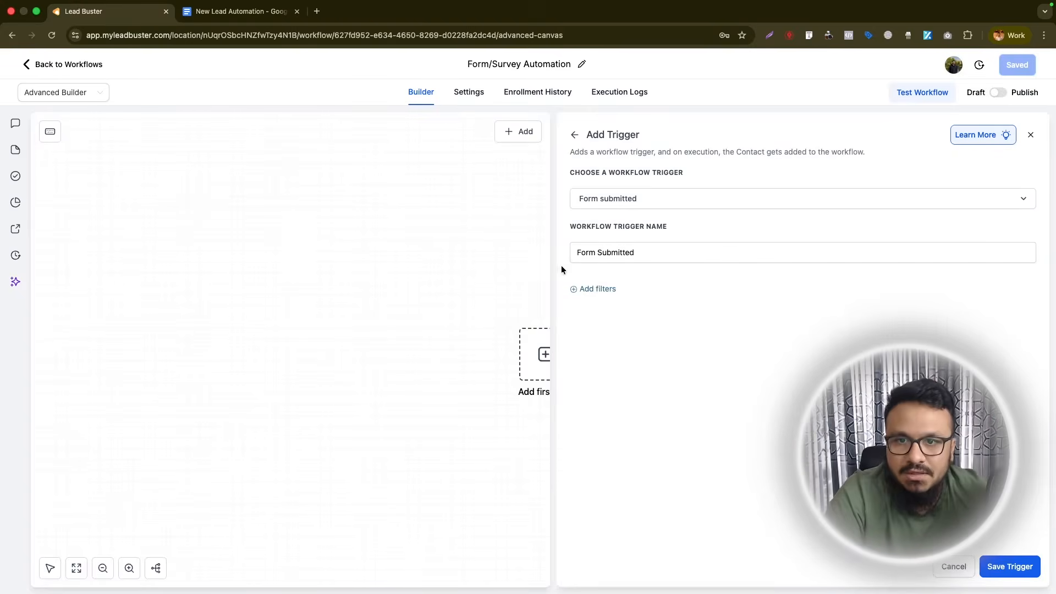
left_click(599, 289)
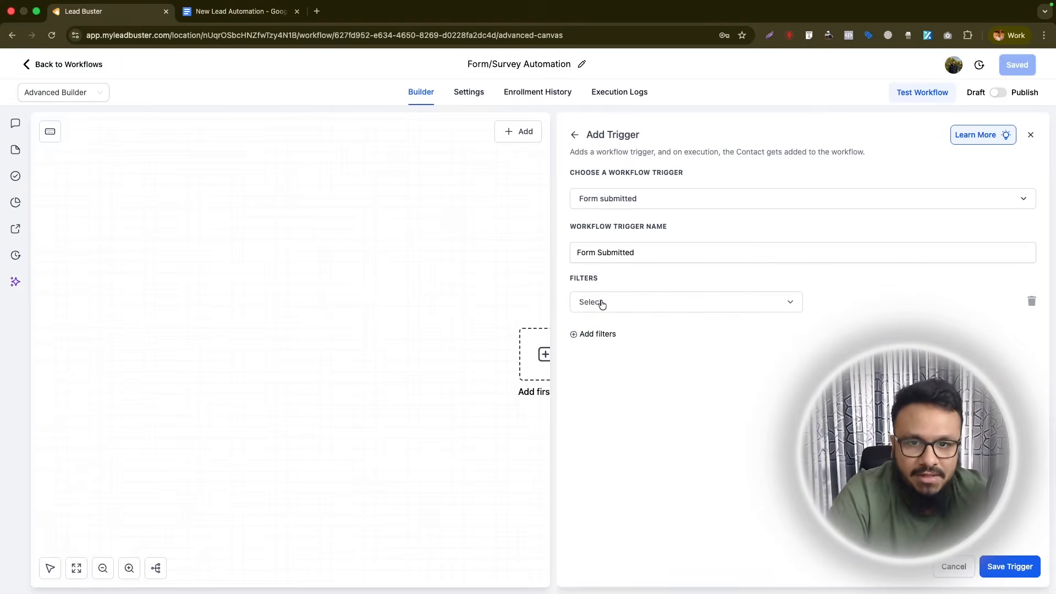
left_click(598, 302)
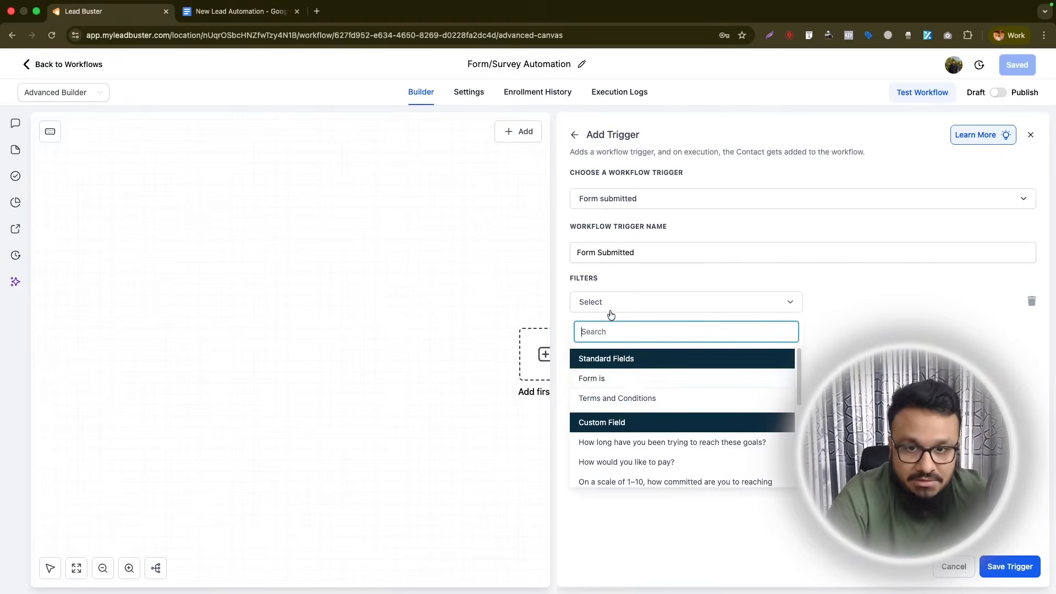
left_click(590, 380)
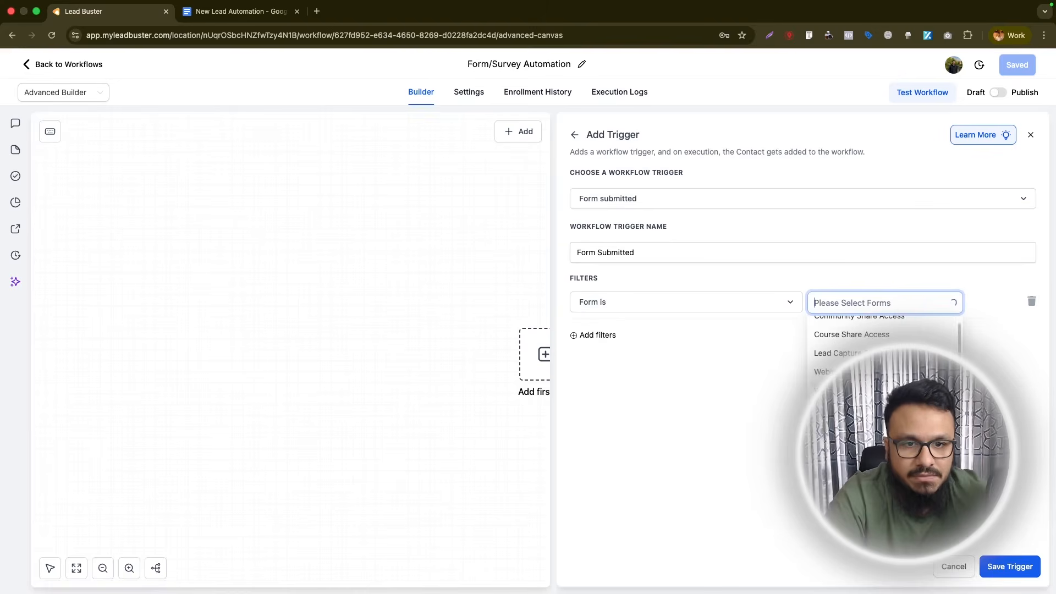
left_click(846, 427)
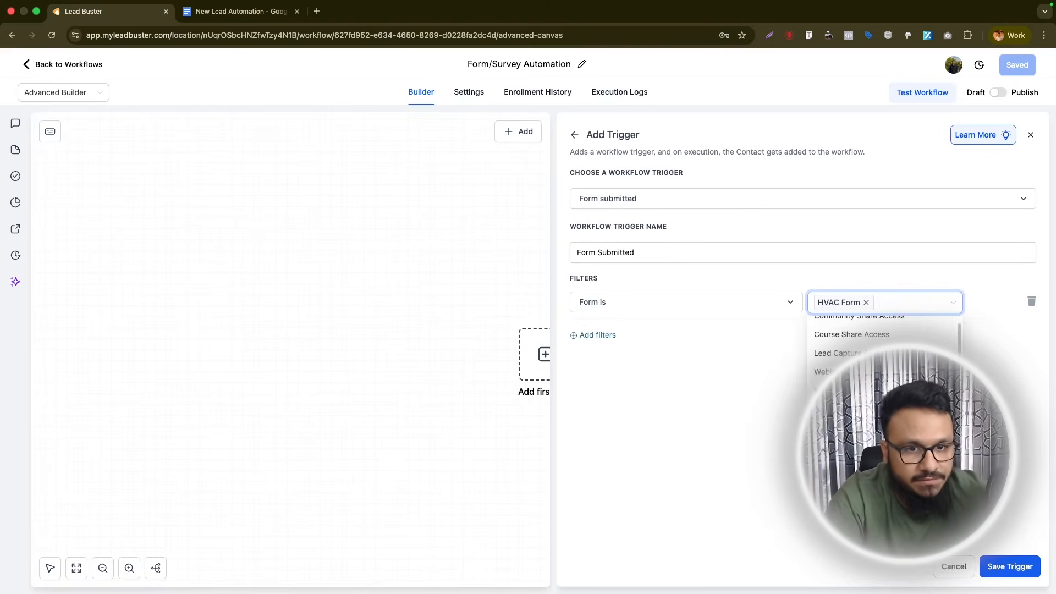
left_click(835, 353)
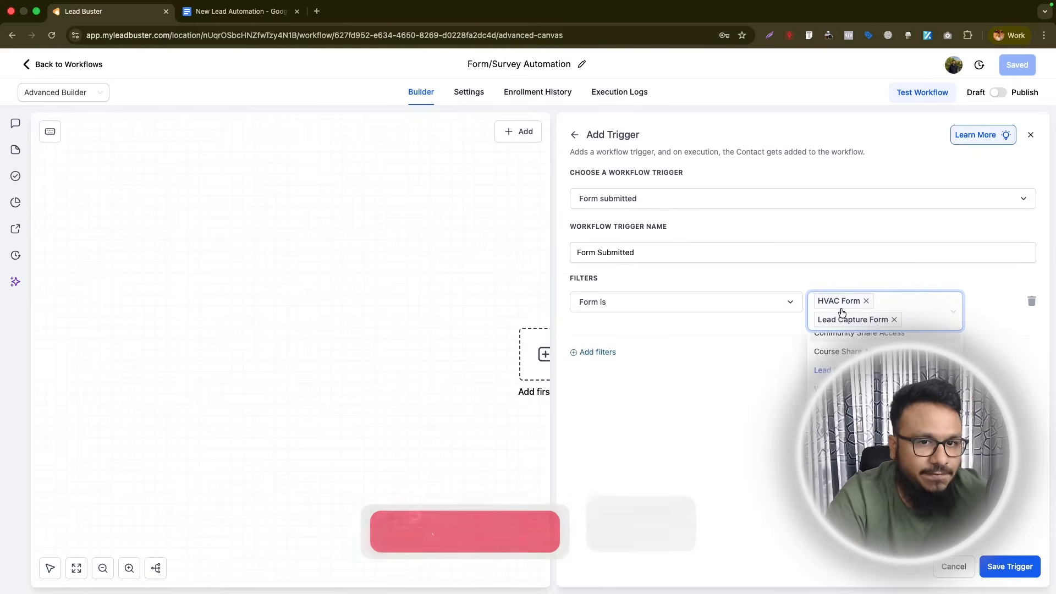
left_click(1031, 301)
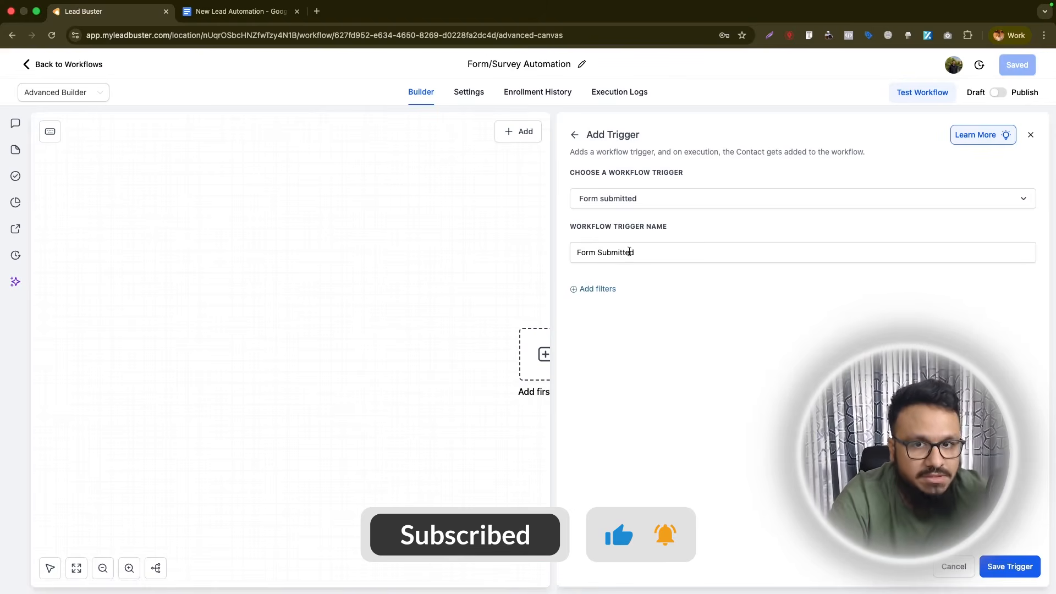
- Filter the trigger to Form is HVAC Form, name it Submitted HVAC Form, and save it
left_click(610, 290)
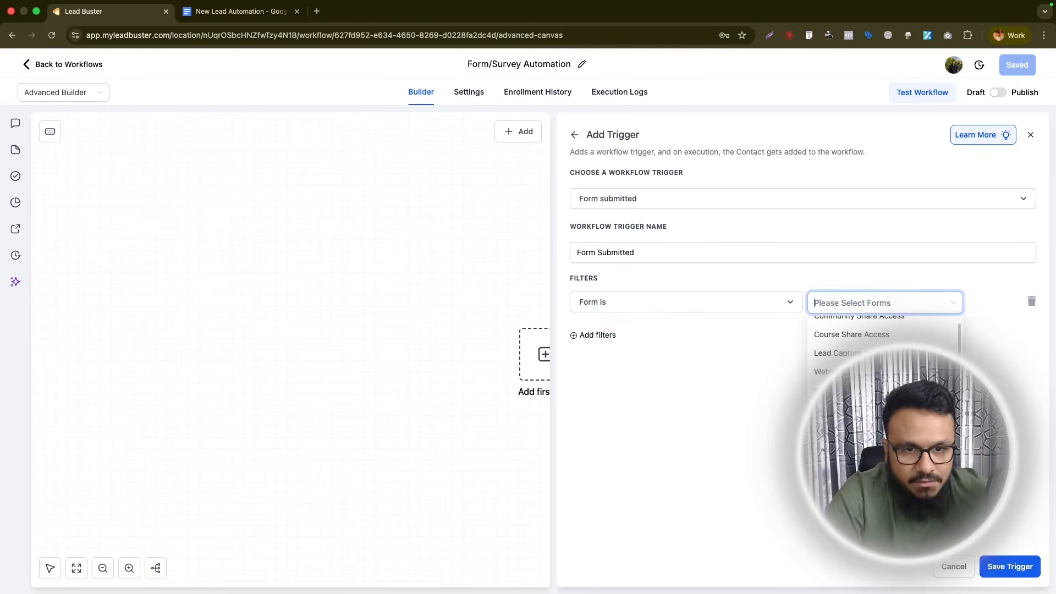
left_click(880, 393)
left_click(1022, 347)
left_click(735, 208)
left_click(716, 199)
left_click(694, 252)
type("HVAC Form")
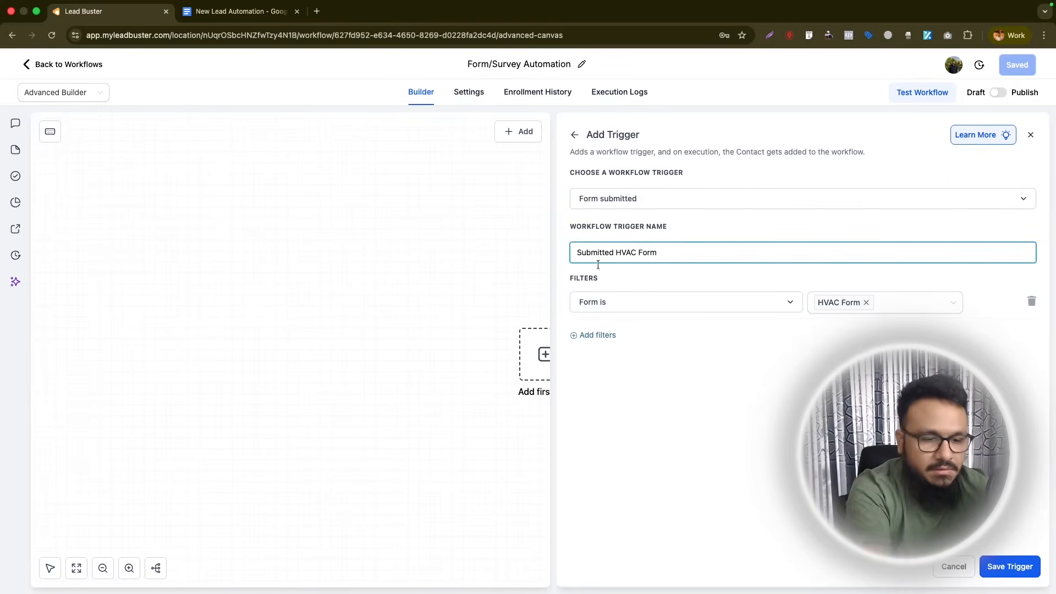
left_click(994, 565)
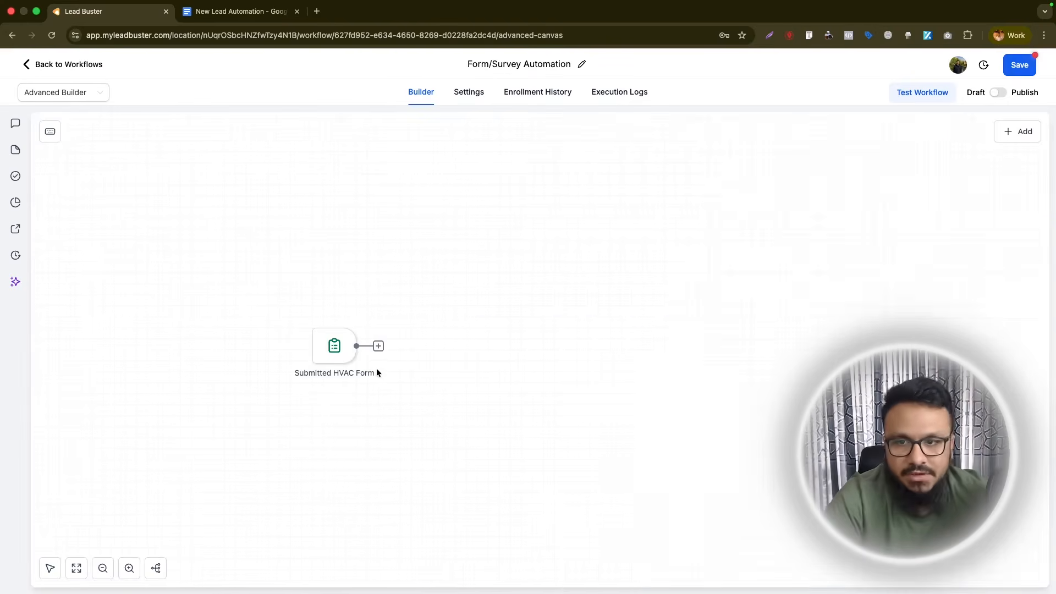
- Pan the canvas so the trigger sits top-left, add an action after it, and check the notes
left_click(50, 568)
left_click_drag(450, 360, 302, 184)
left_click(49, 571)
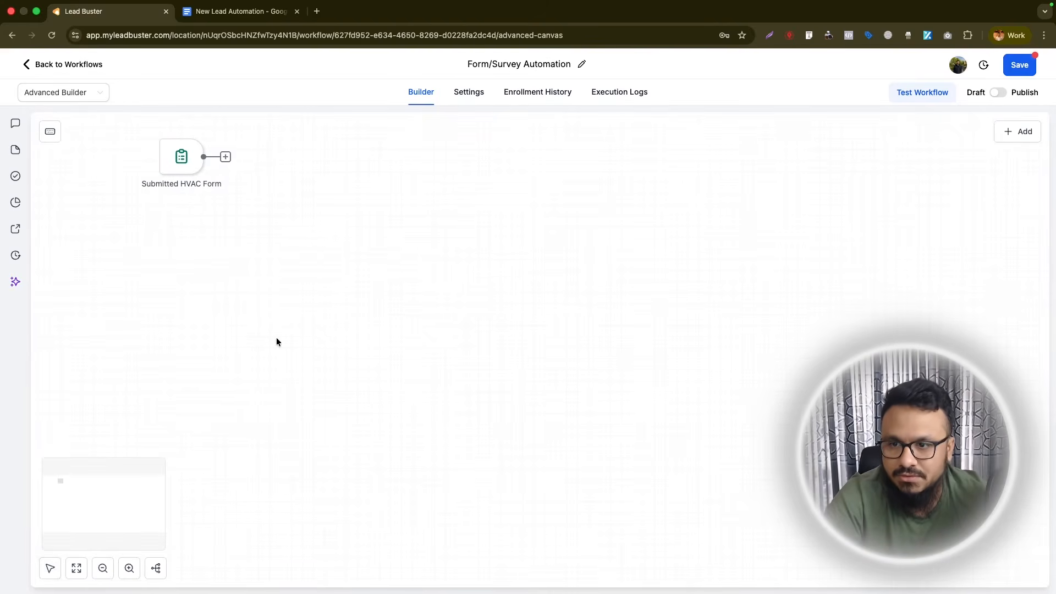
left_click(225, 157)
left_click(241, 11)
scroll(596, 427, "down", 3)
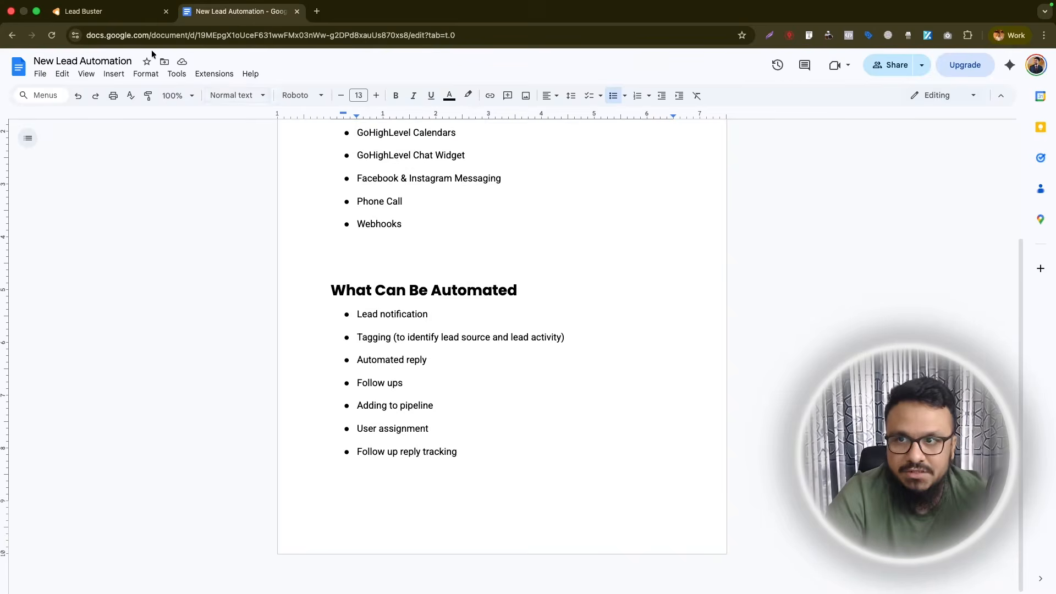
- Add a Send Internal Notification action found by searching 'intern' and set its type to Email
left_click(110, 12)
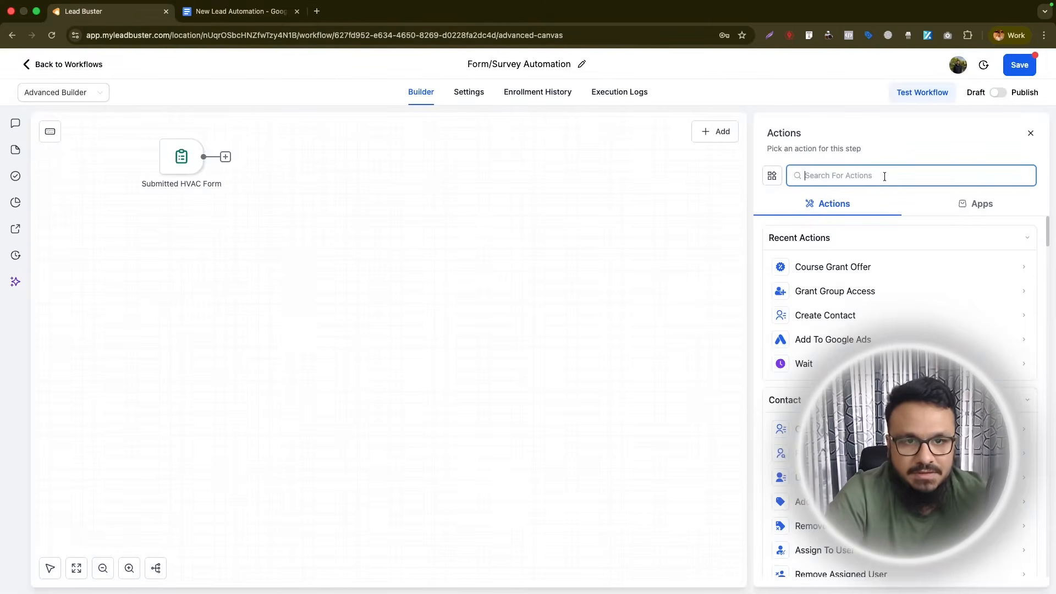
type("internal")
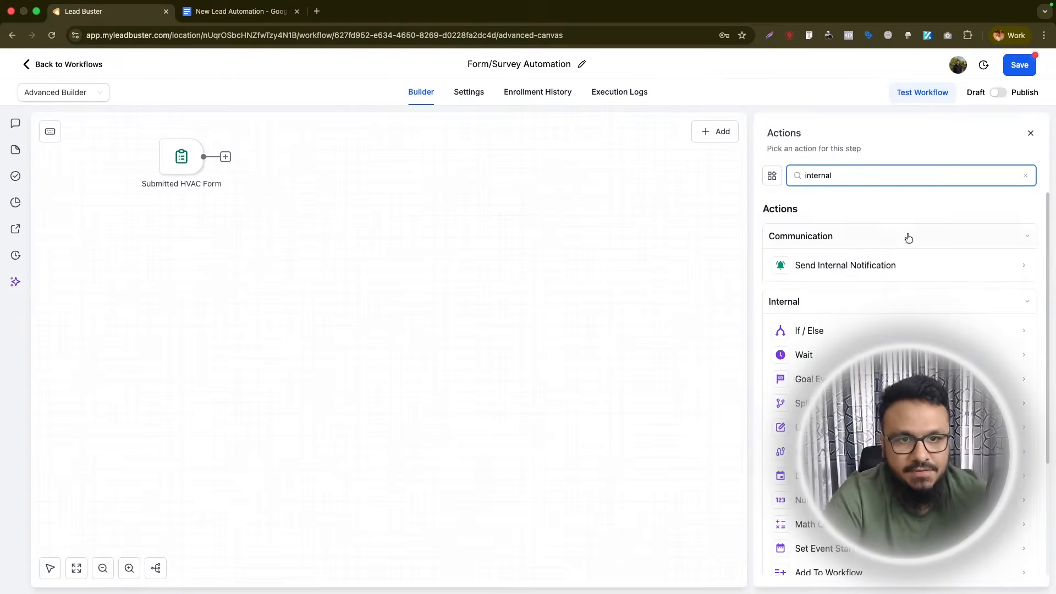
left_click(879, 265)
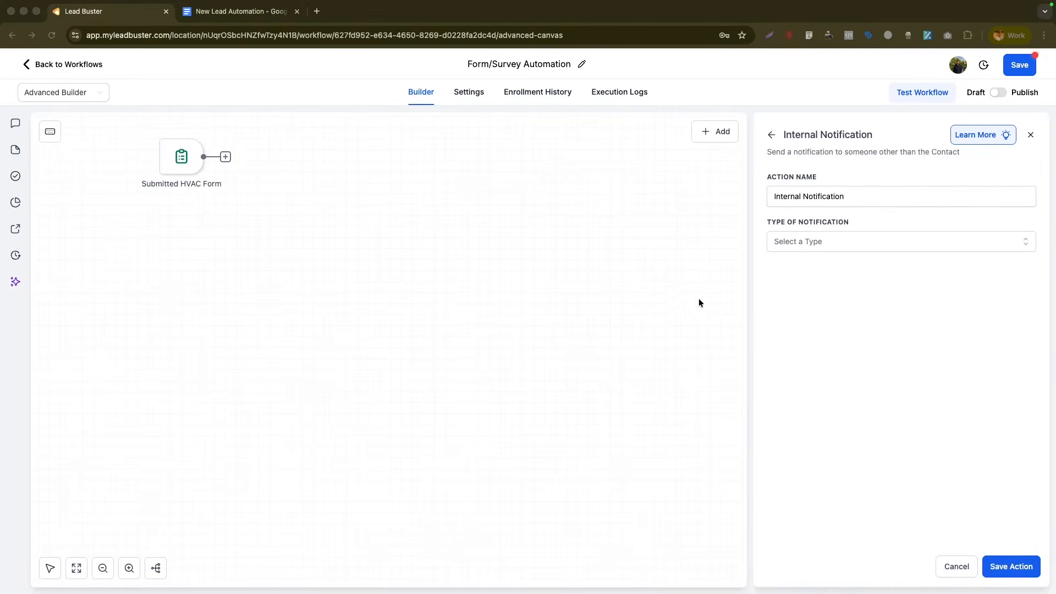
left_click(791, 242)
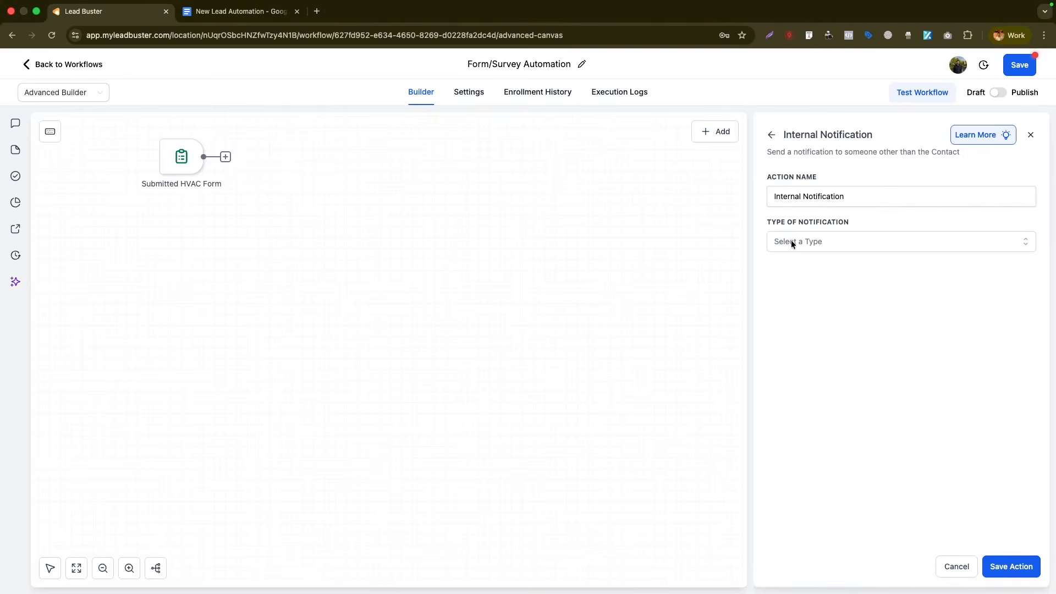
left_click(791, 242)
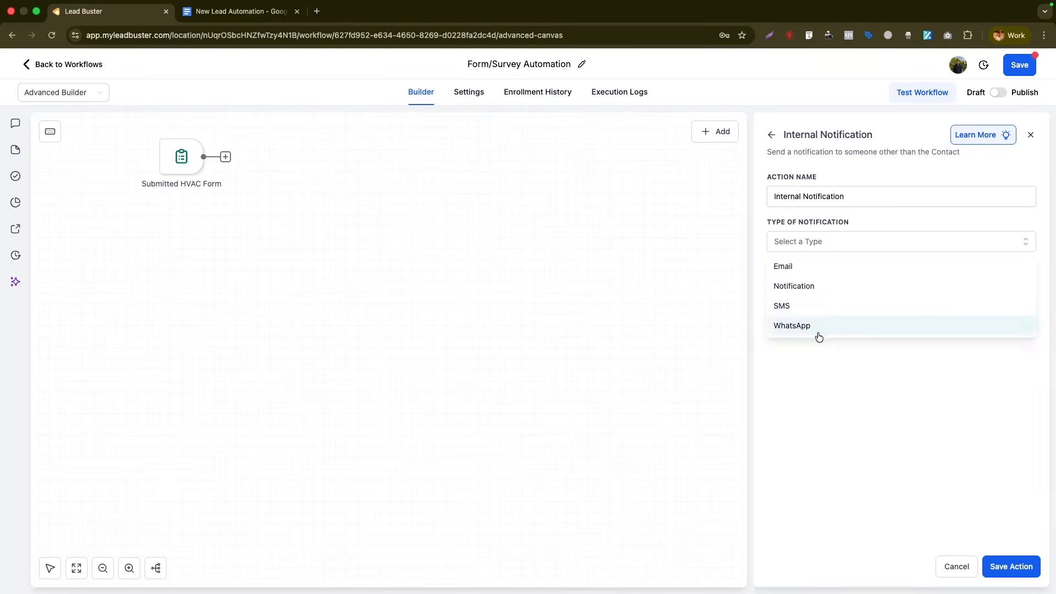
left_click(810, 266)
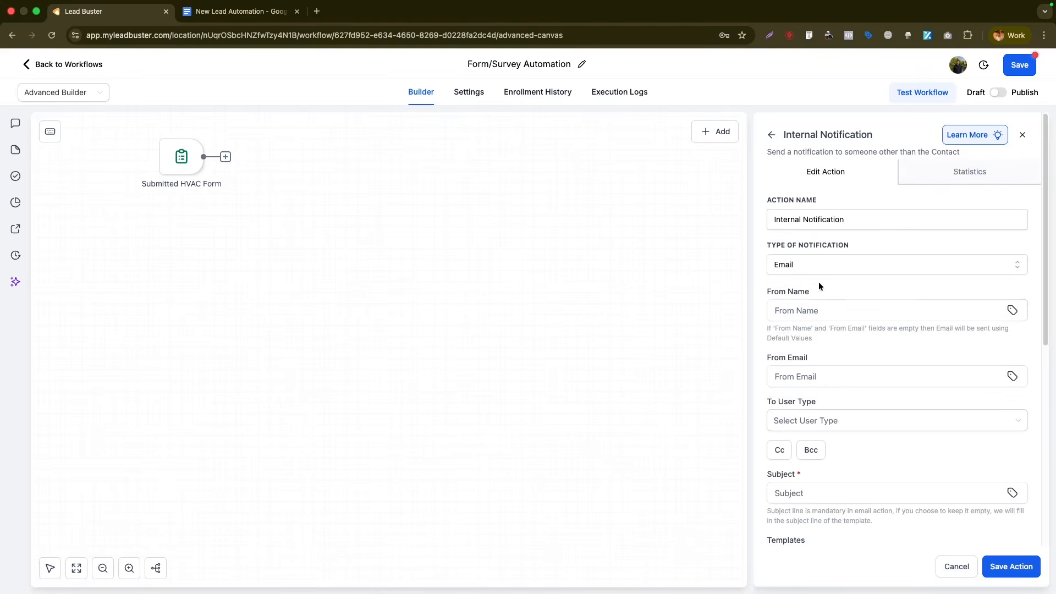
- Set the sender name to CompanyX and the sender email to the company info address
left_click(824, 303)
type("CompanyX")
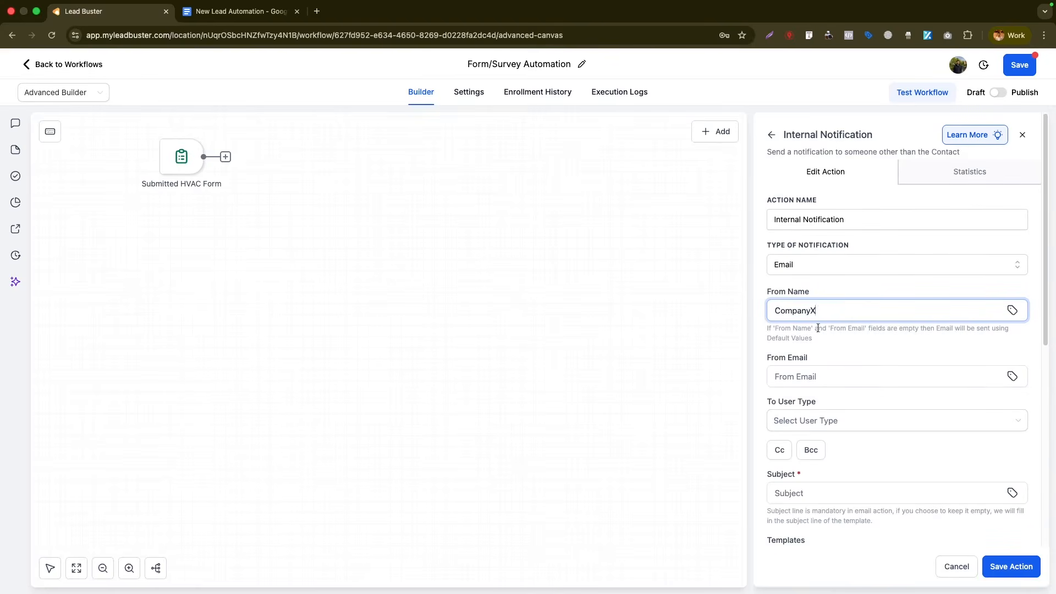
left_click(801, 375)
type("info@com")
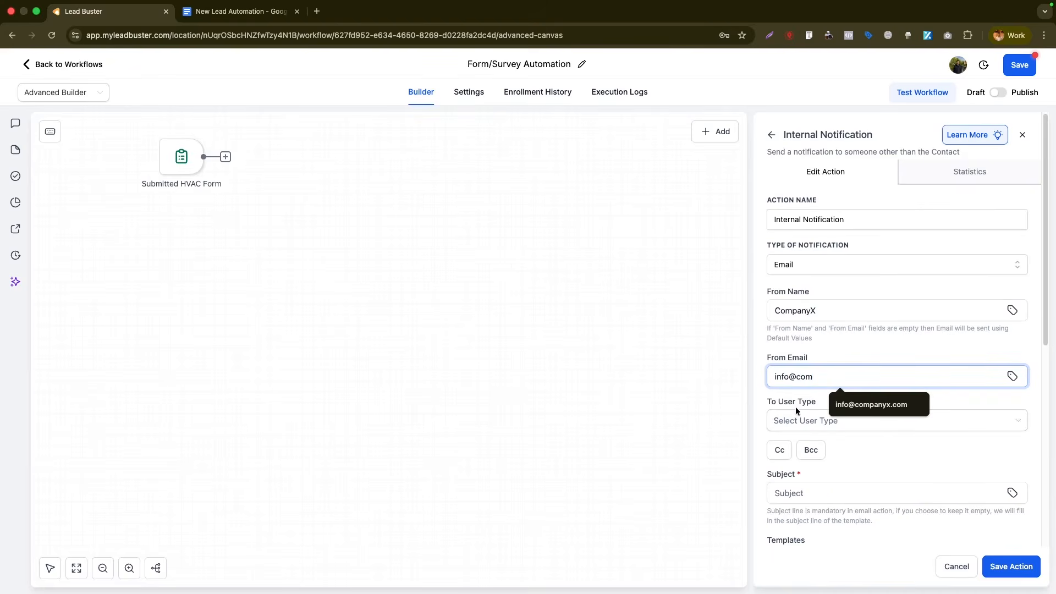
left_click(867, 407)
left_click_drag(870, 376, 795, 373)
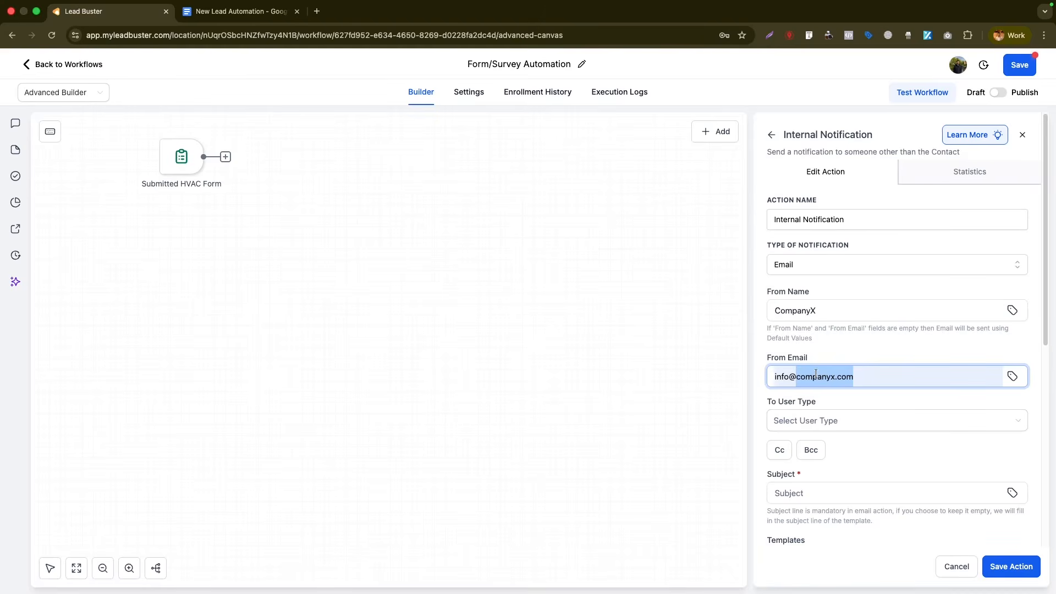
scroll(806, 386, "down", 1)
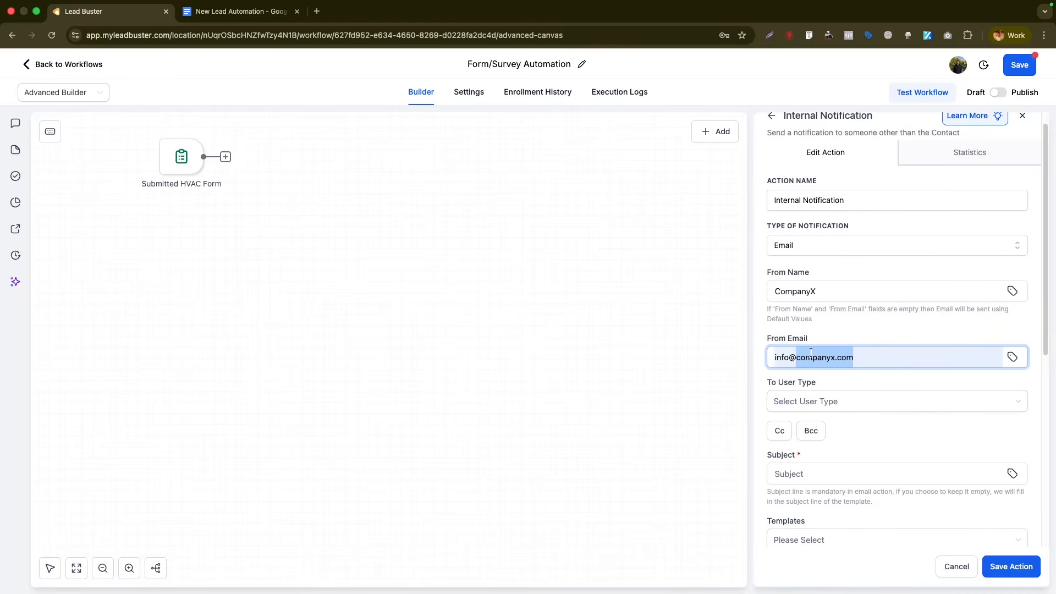
left_click_drag(866, 358, 769, 359)
- Set the notification subject to 'New Lead via Form Submit'
left_click(825, 473)
type("New Lead via")
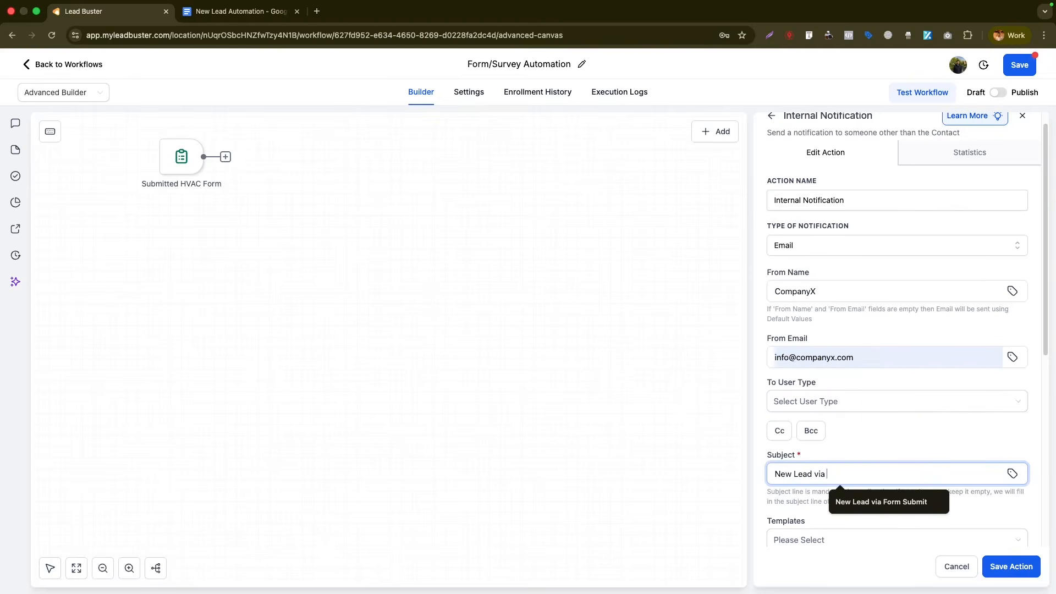
left_click(879, 501)
scroll(874, 410, "down", 5)
- Write the message 'Hello / You have a new lead.' followed by Name:, Email: and Phone lines
left_click(875, 410)
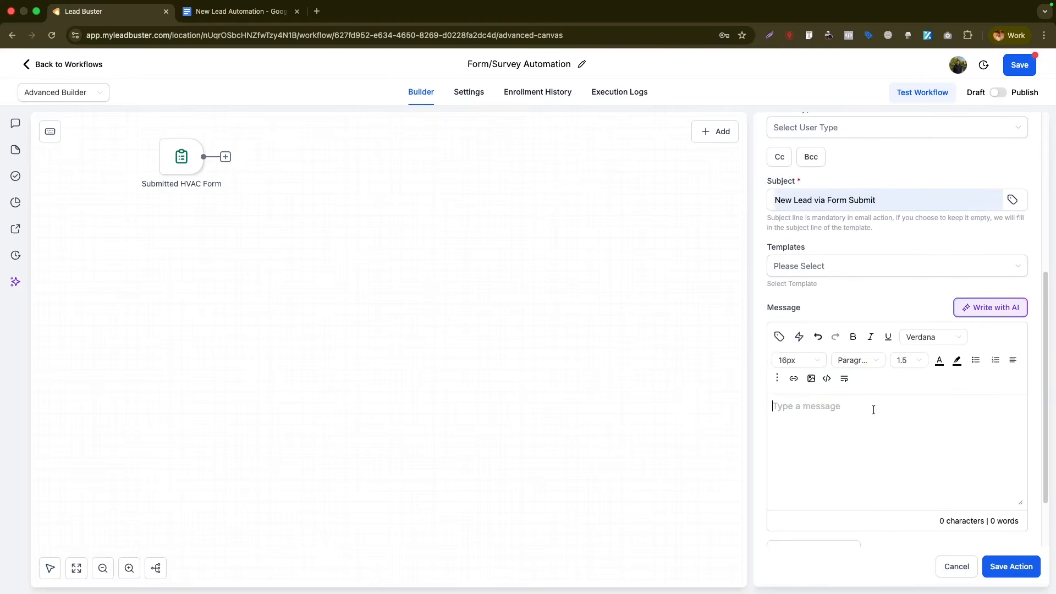
type("Hello")
key("Return")
type("You have a new lead.")
key("Return")
type("Name:")
key("shift+Return")
type("Email:")
key("shift+Return")
type("Phone")
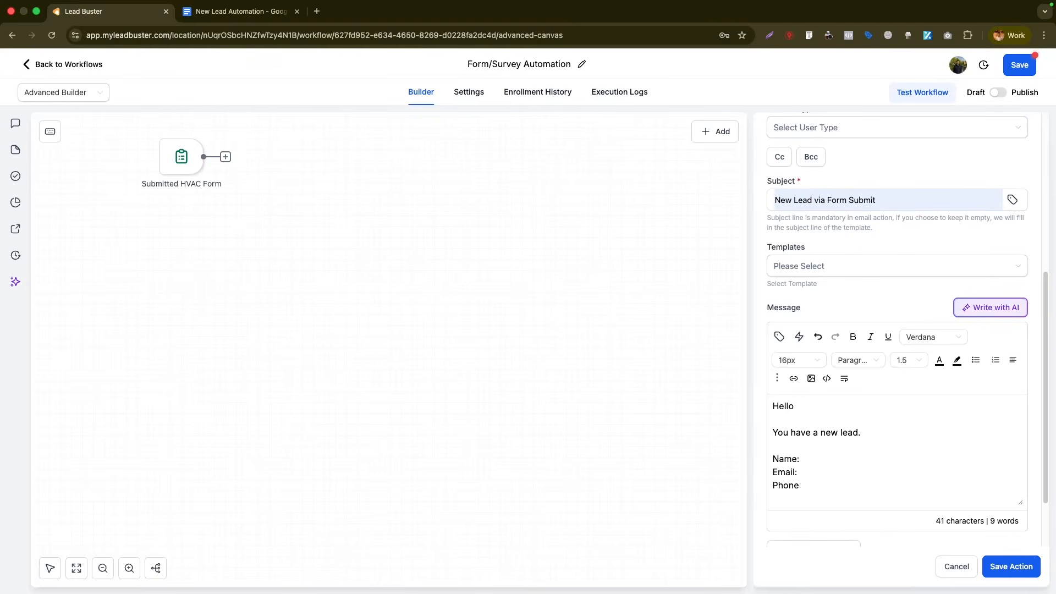
- Insert the contact Full Name, Email and Phone merge fields and add the sign-off 'Best Regards / CompanyX'
left_click(853, 458)
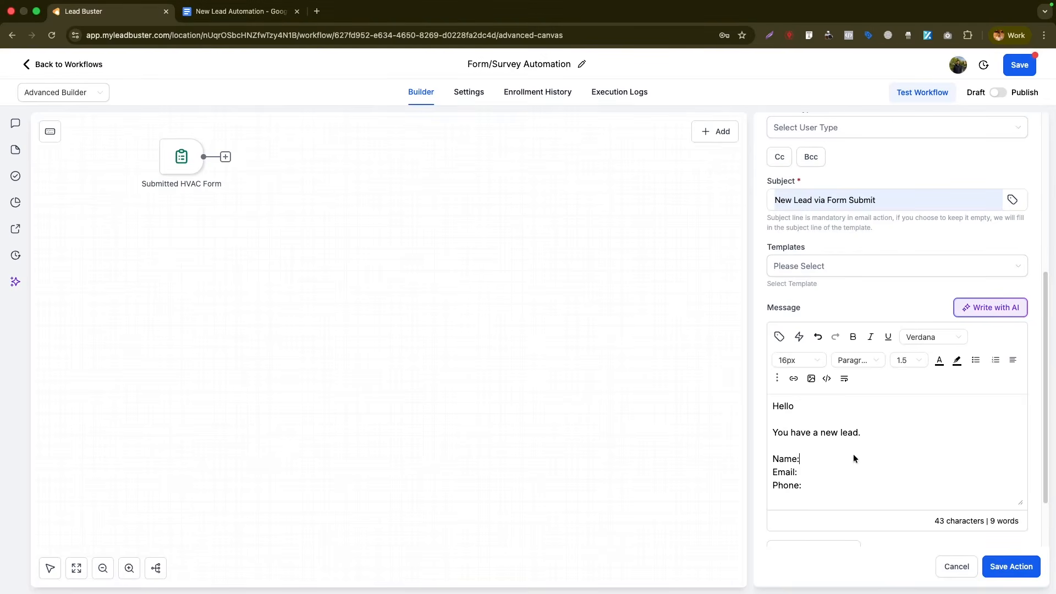
left_click(779, 337)
left_click(669, 237)
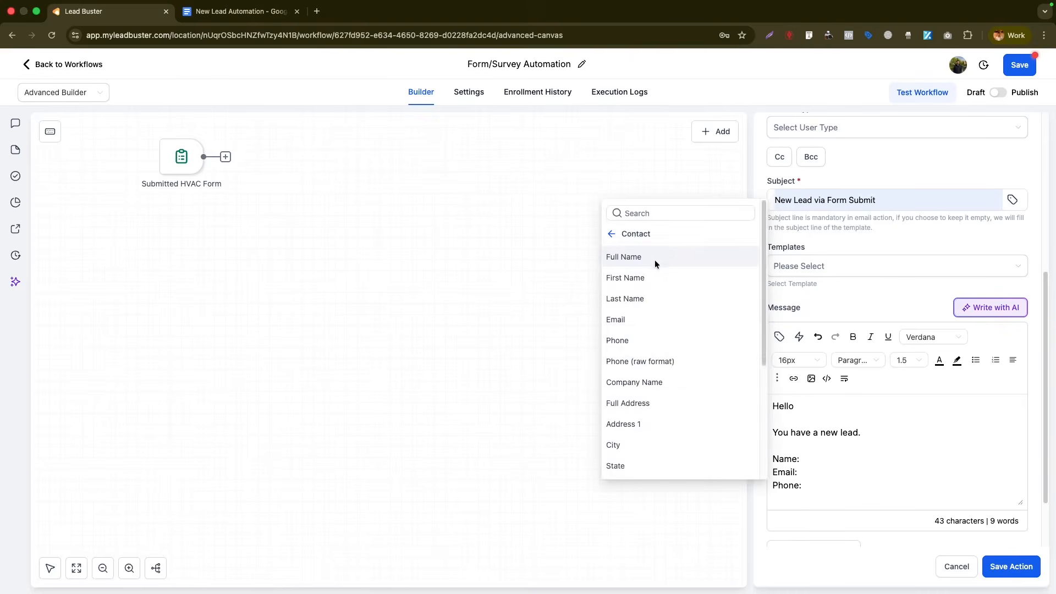
left_click(654, 260)
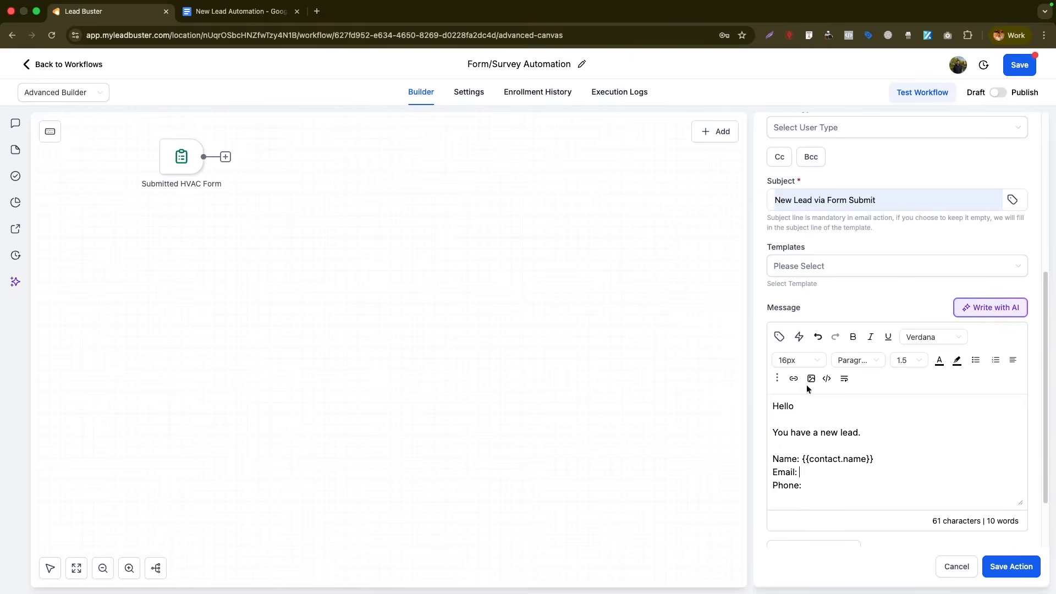
left_click(779, 336)
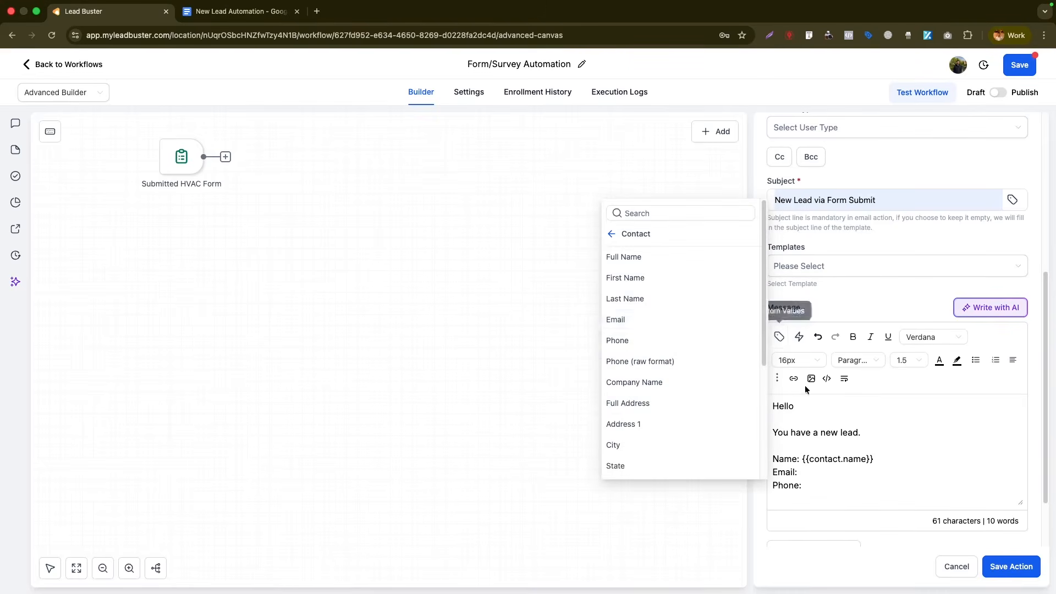
left_click(653, 318)
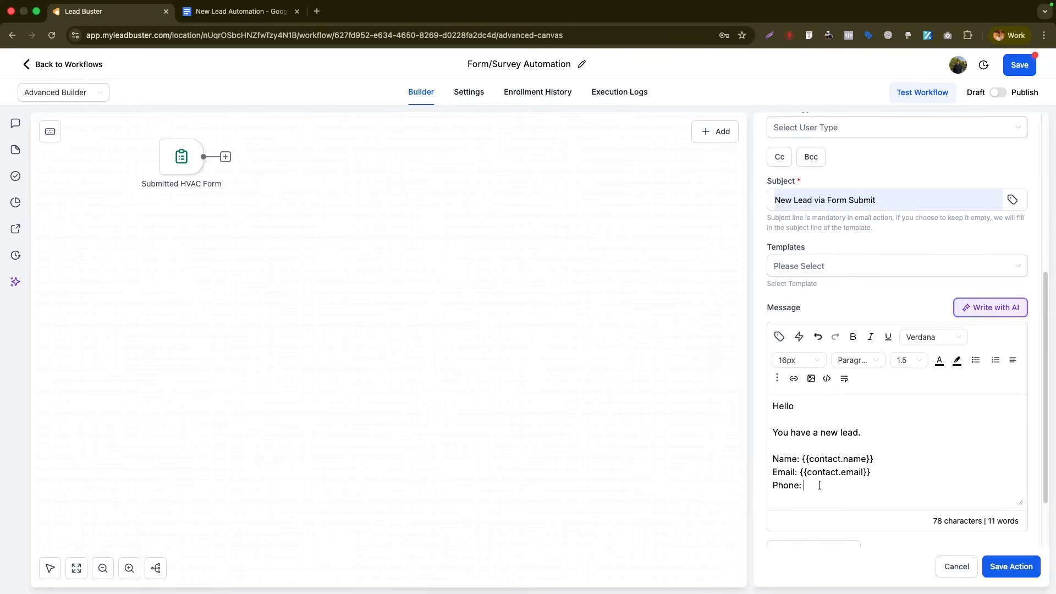
left_click(779, 337)
left_click(645, 339)
key("Return")
type("Best Regards")
key("Return")
type("CompanyX")
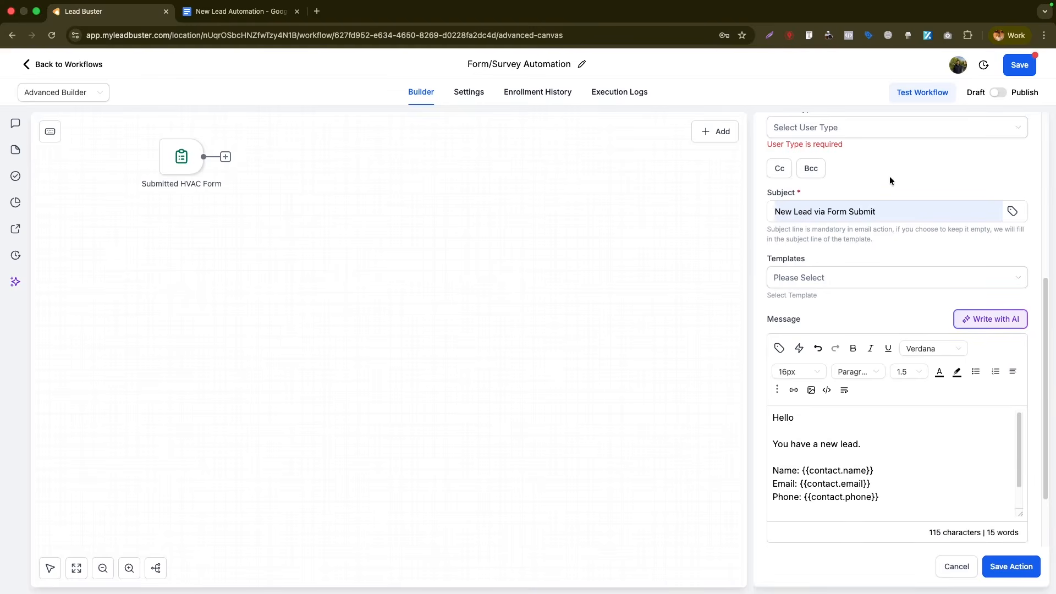
- Send the notification to a Custom Email recipient address and save the action
scroll(889, 176, "up", 2)
left_click(825, 235)
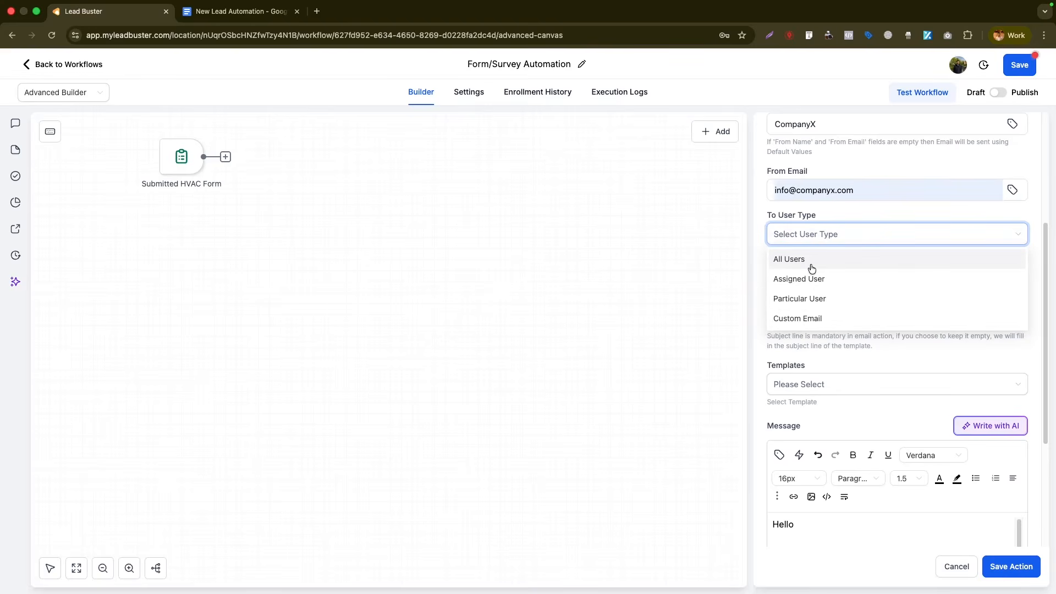
left_click(842, 319)
left_click(858, 283)
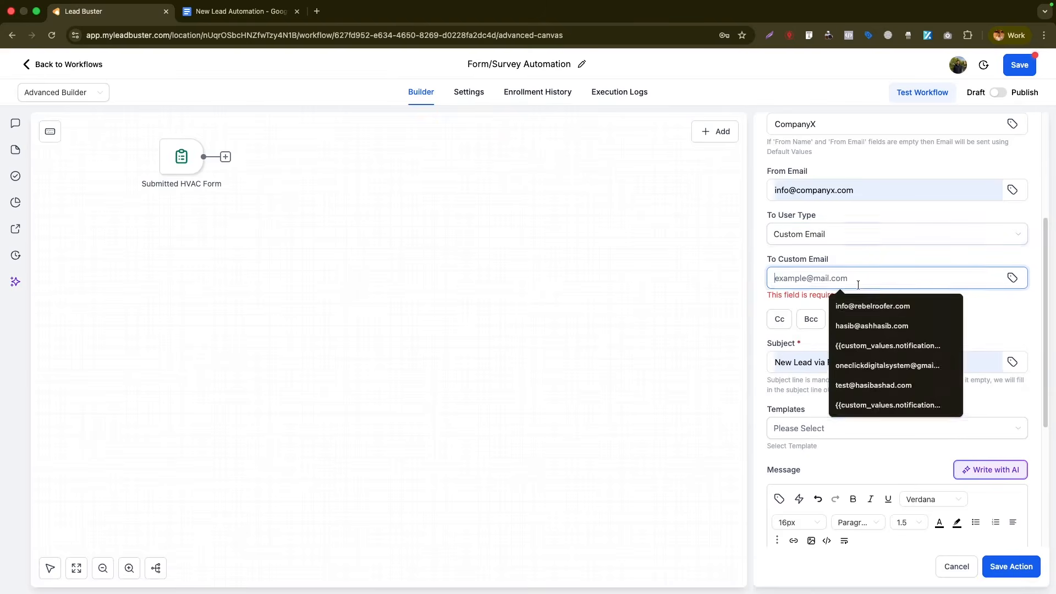
type("hasibacn")
key("BackSpace")
key("BackSpace")
type("cn")
key("BackSpace")
key("BackSpace")
type("nc")
key("Down")
key("Return")
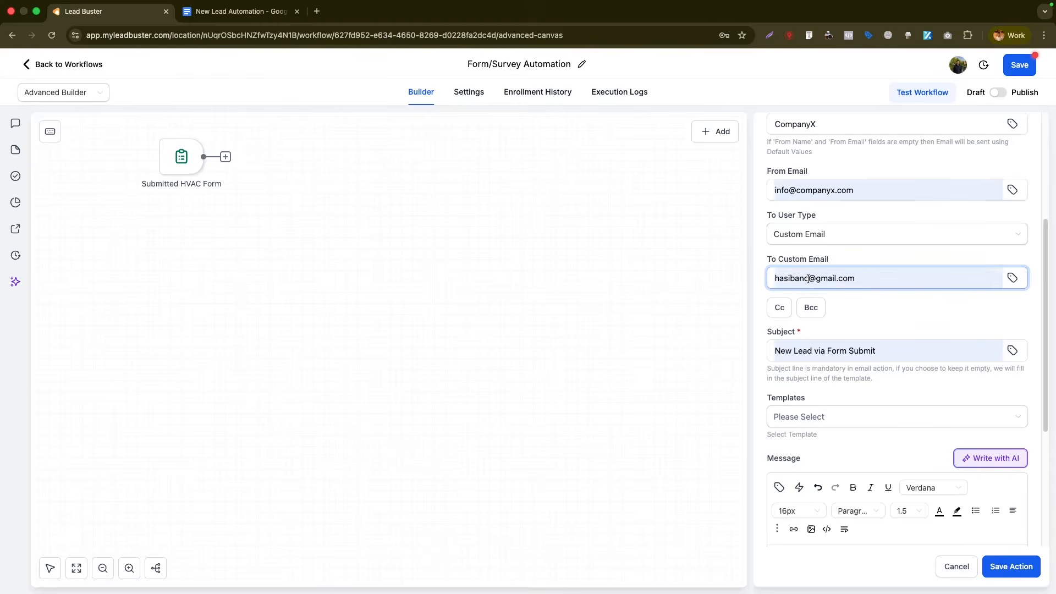
scroll(847, 369, "up", 5)
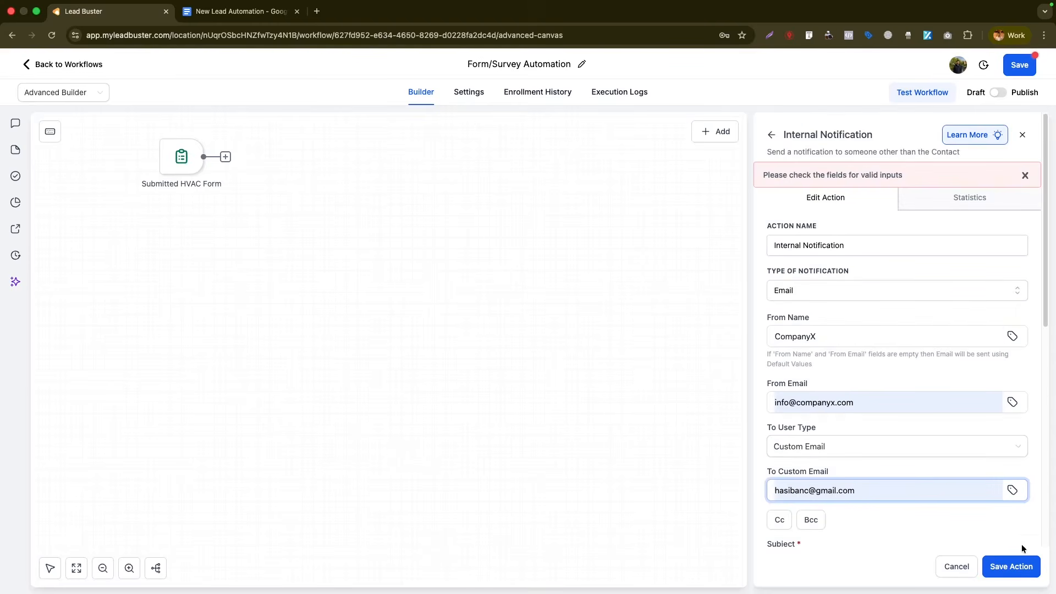
left_click(1014, 566)
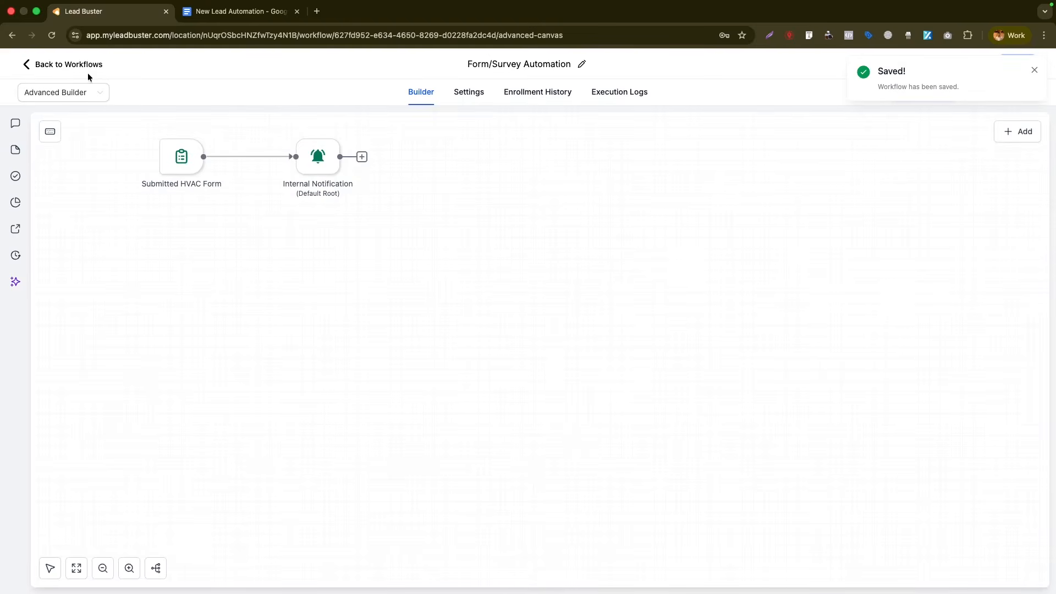
left_click(163, 161)
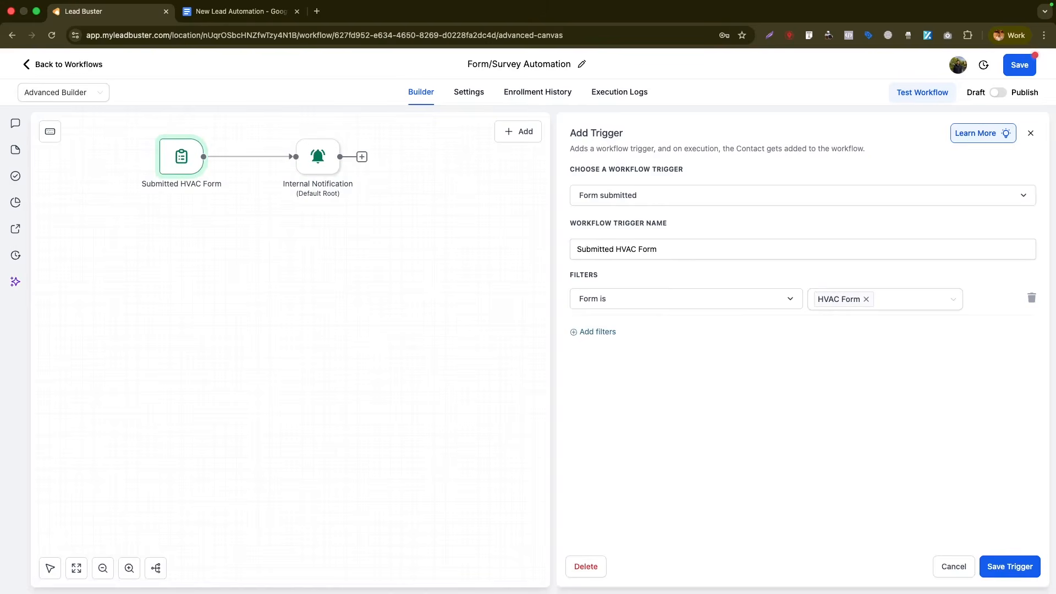
- Close the trigger settings unchanged, save the workflow, and return to the workflows list
left_click(1009, 566)
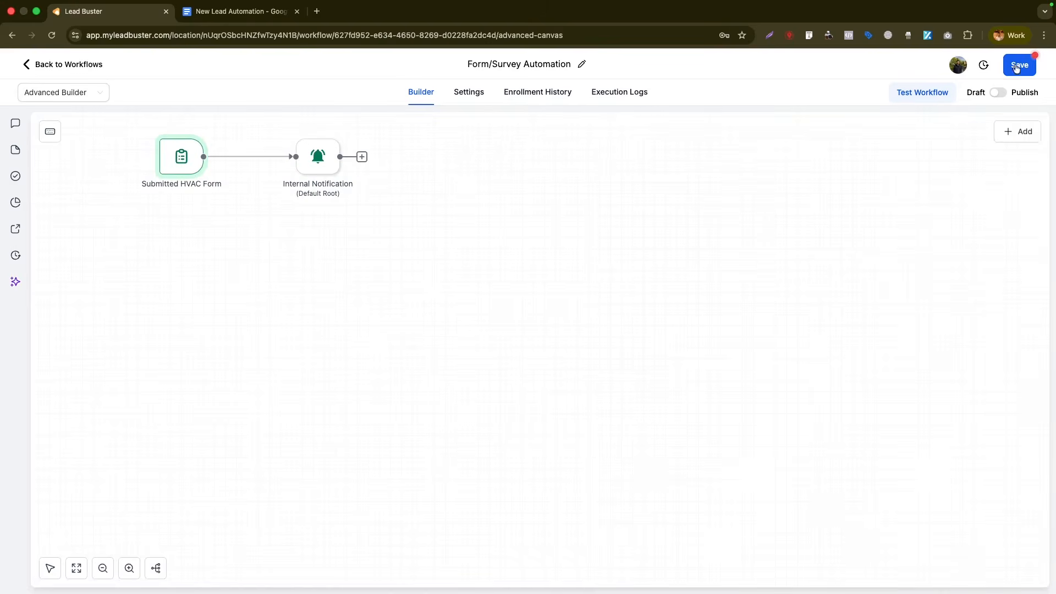
left_click(1020, 66)
left_click(69, 65)
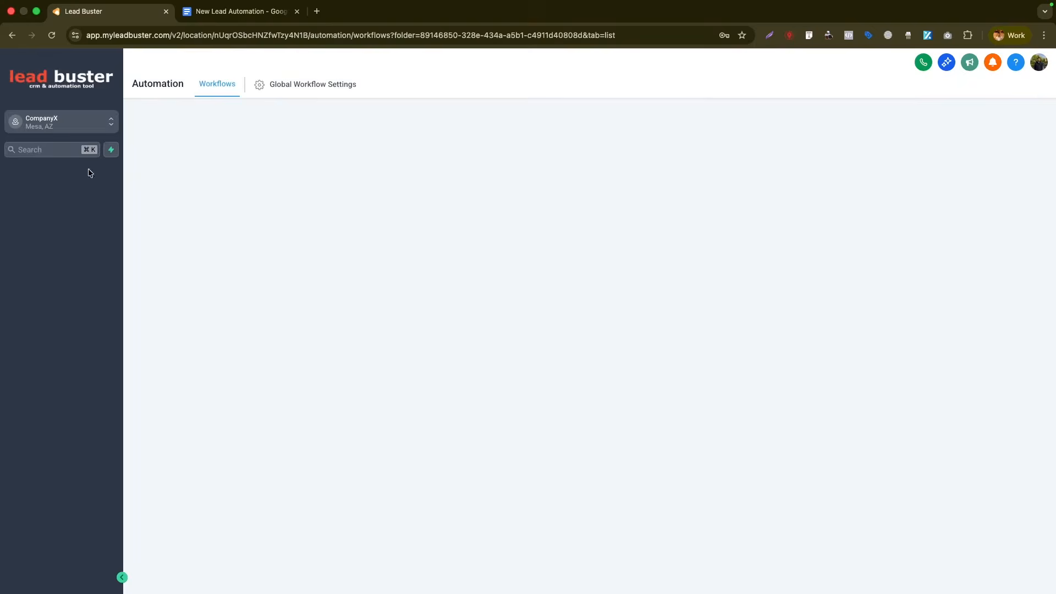
- Copy the HVAC Form's embed code from Sites > Forms and return to the forms list
left_click(53, 395)
mouse_move(587, 97)
mouse_move(545, 85)
left_click(538, 109)
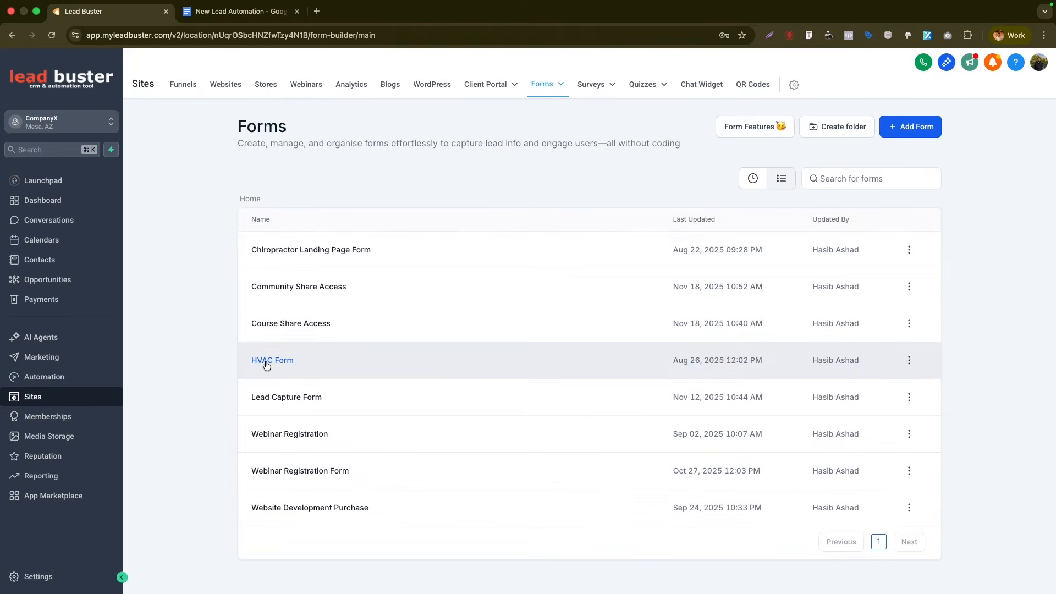
left_click(266, 363)
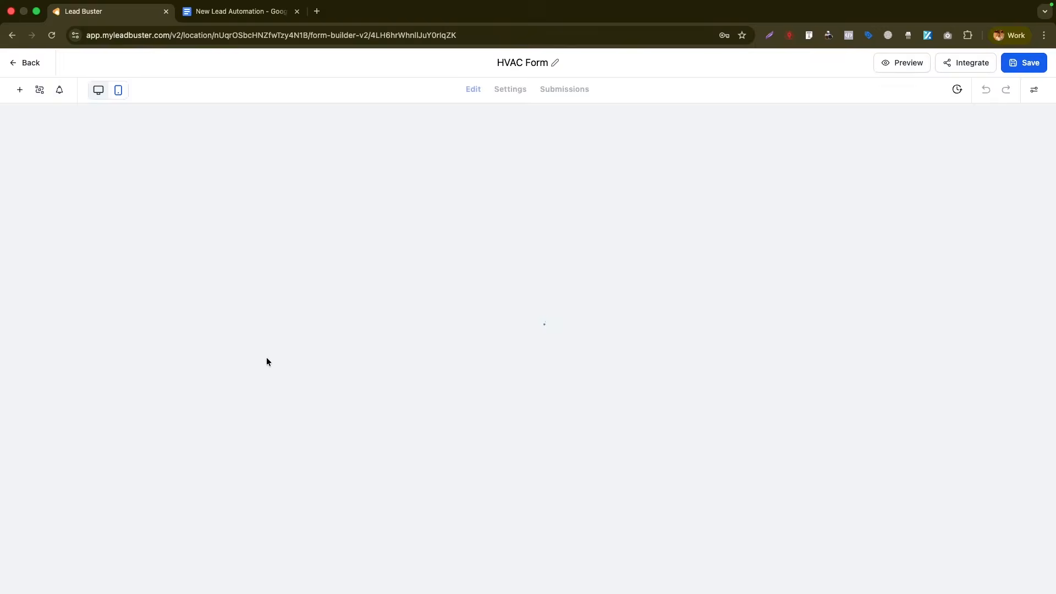
left_click(939, 68)
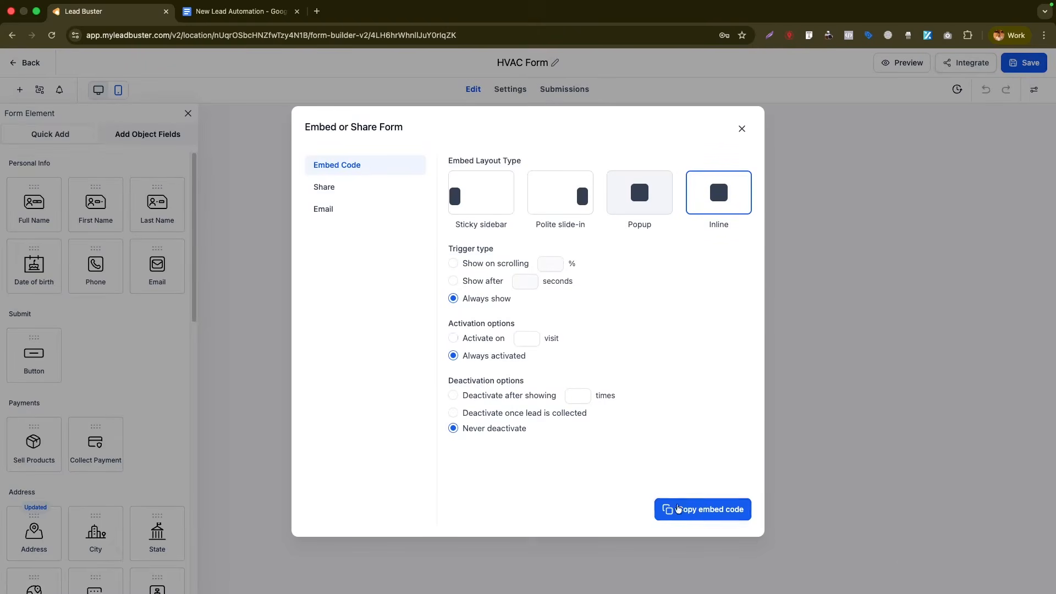
left_click(668, 508)
left_click(741, 129)
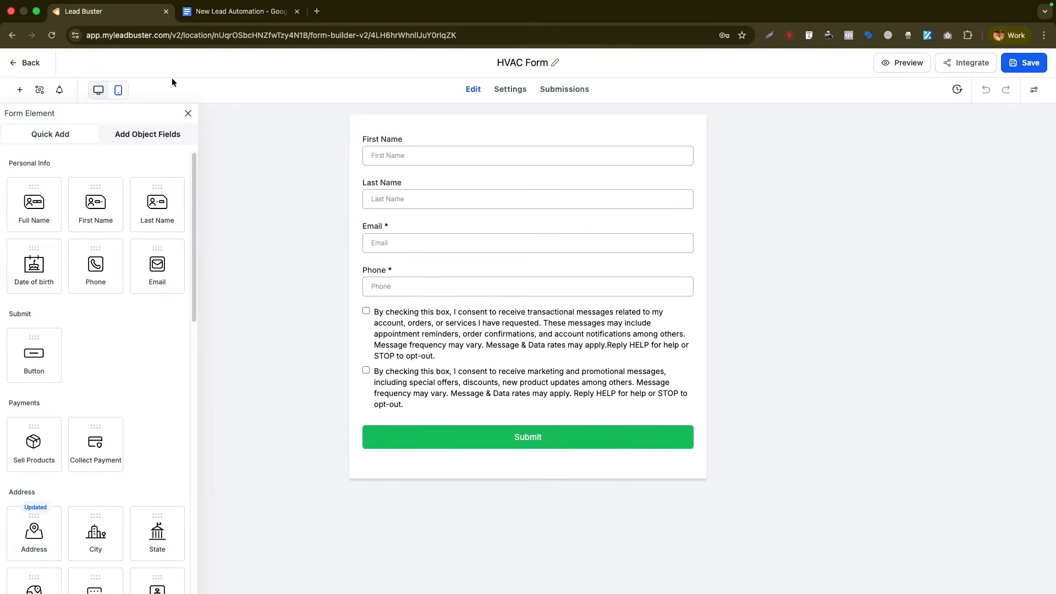
left_click(28, 65)
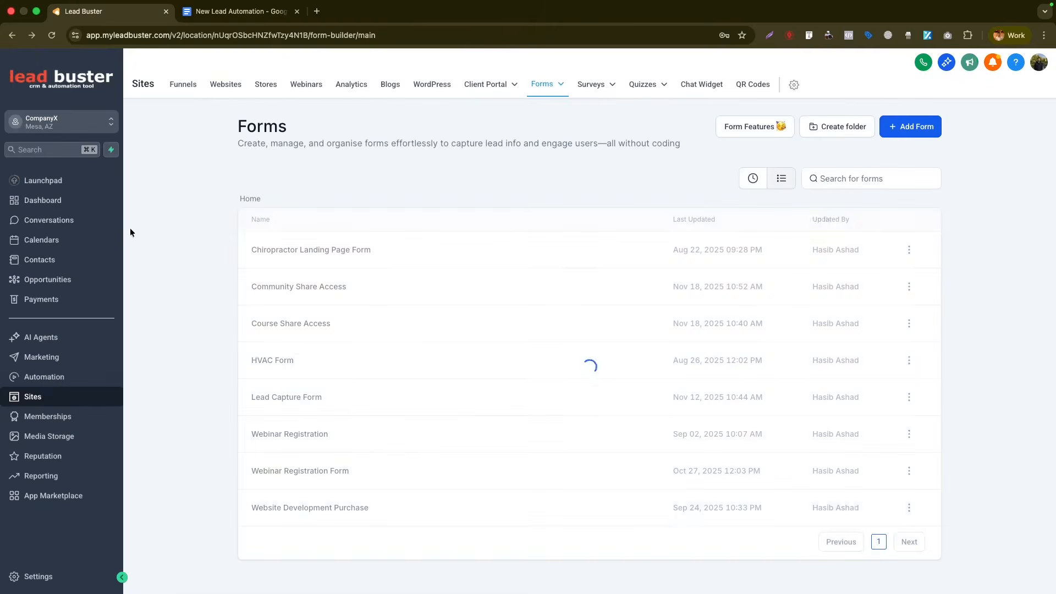
- Reopen the Form/Survey Automation workflow in New Lead Automation and review the internal notification settings
left_click(44, 387)
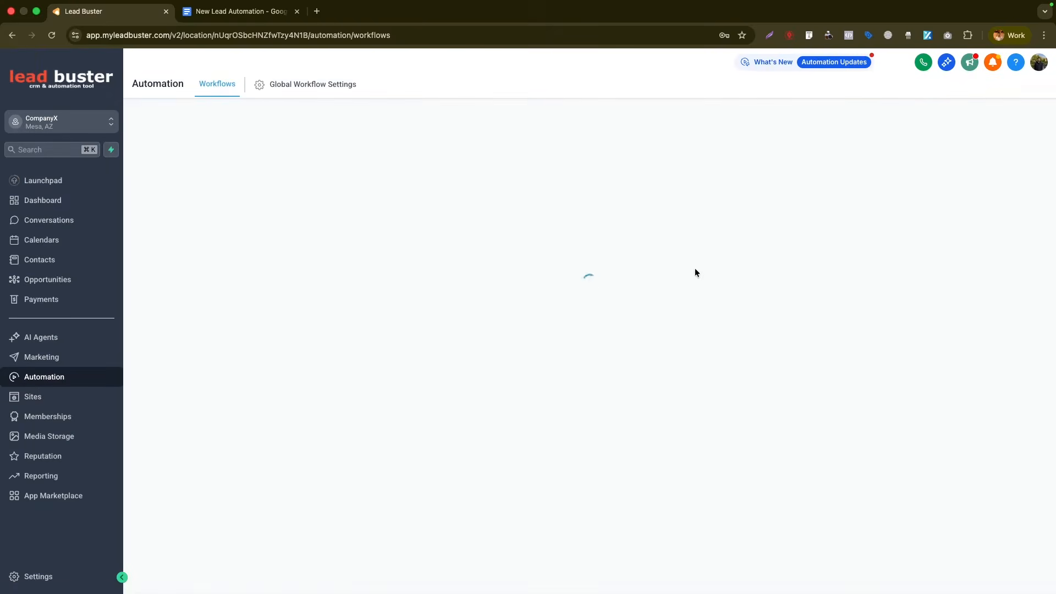
left_click(262, 333)
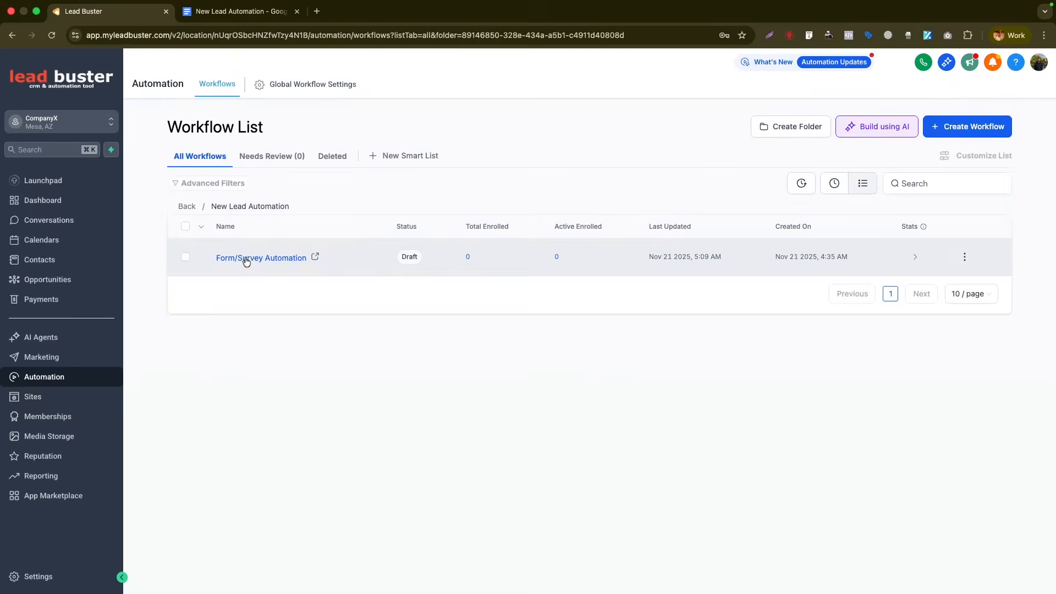
left_click(245, 256)
left_click(527, 351)
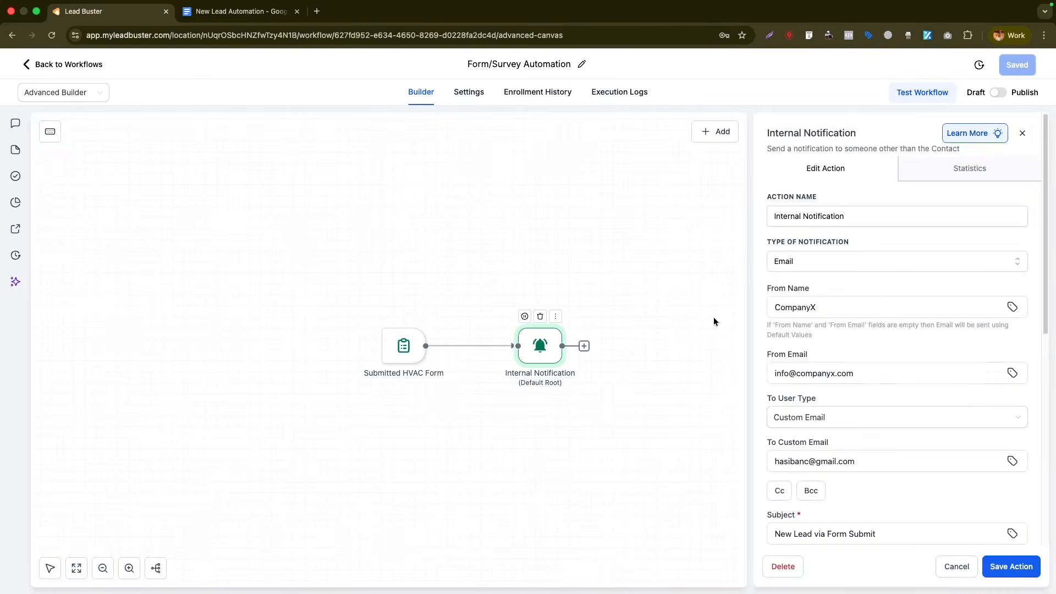
scroll(880, 357, "down", 5)
scroll(852, 471, "down", 1)
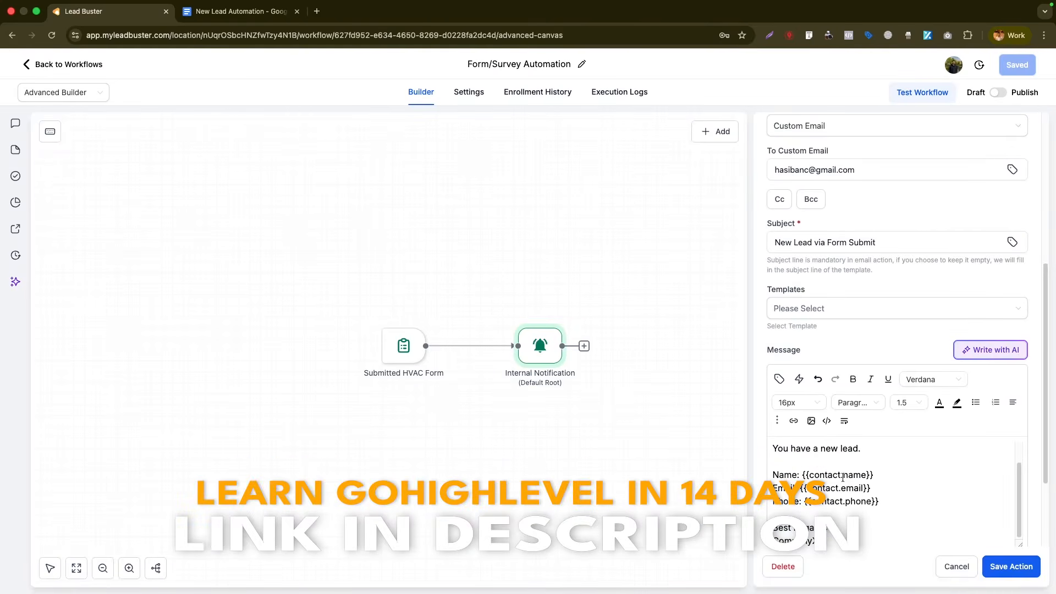
scroll(842, 476, "up", 10)
left_click(1021, 134)
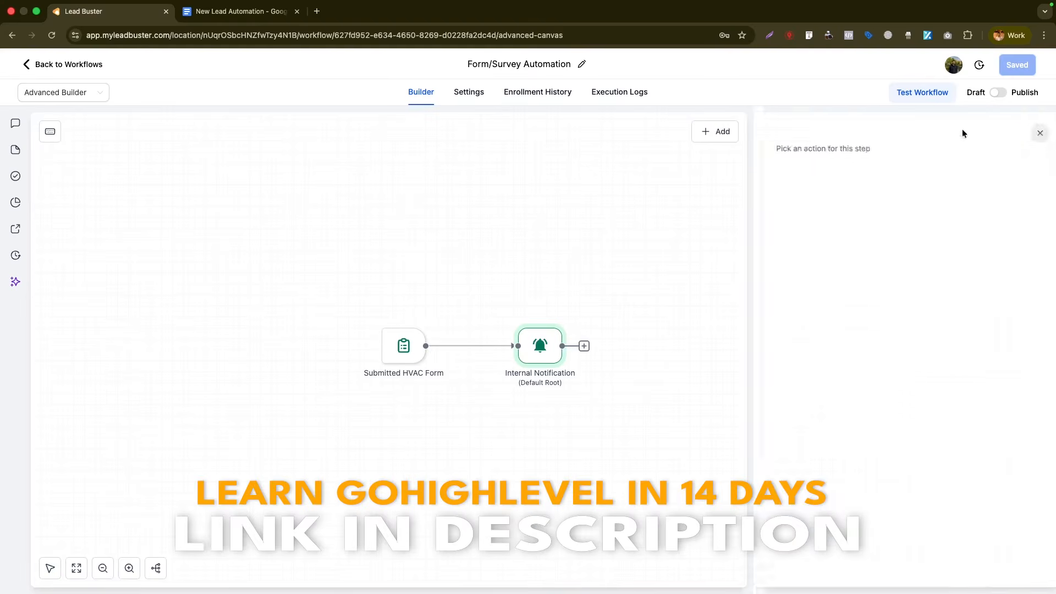
- Select the Tagging line in the planning document, then return to the workflow builder
left_click(276, 15)
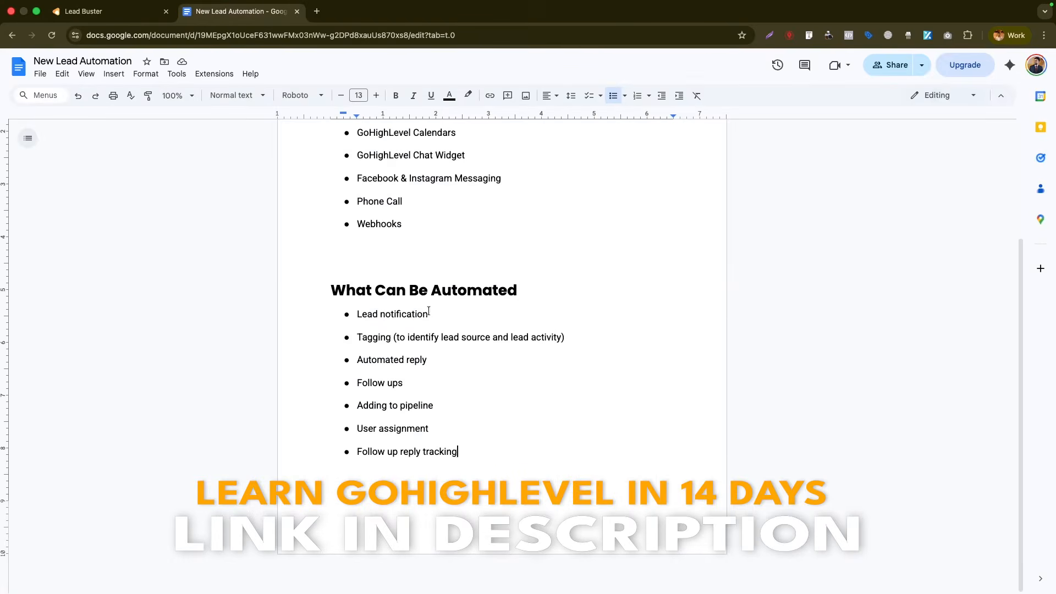
left_click_drag(356, 337, 565, 337)
left_click(83, 11)
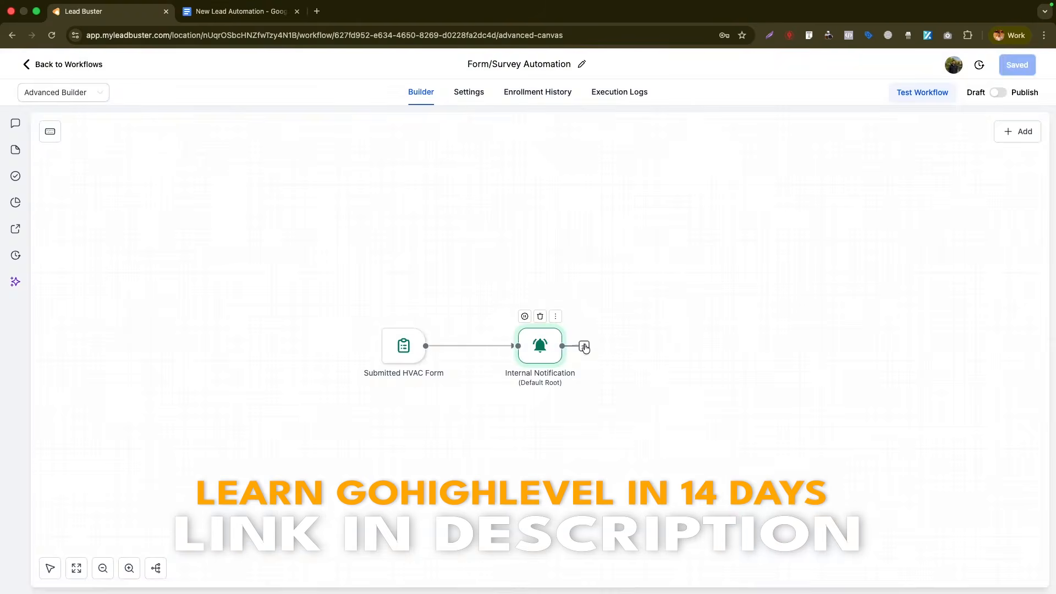
- Create an Add Contact Tag action applying the new_lead tag and drop it on the canvas
left_click(584, 346)
left_click(1025, 134)
right_click(654, 323)
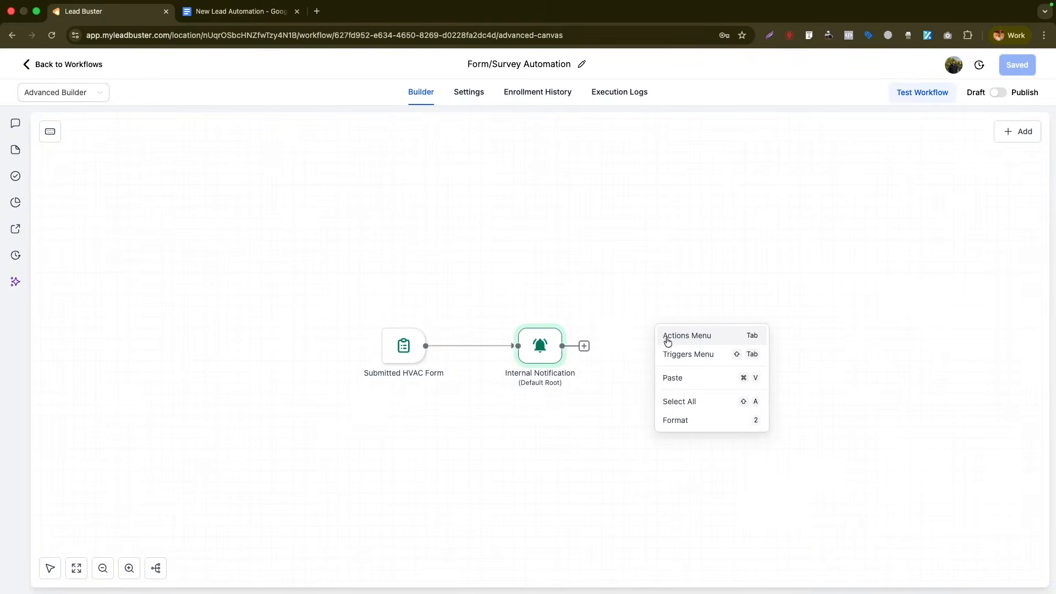
left_click(667, 337)
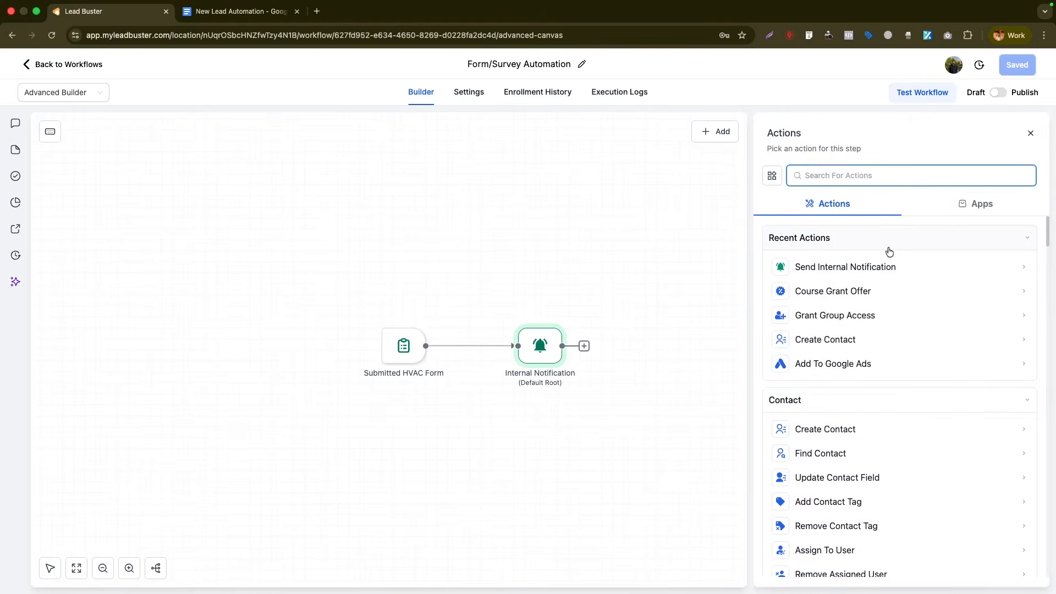
type("tag")
left_click(821, 263)
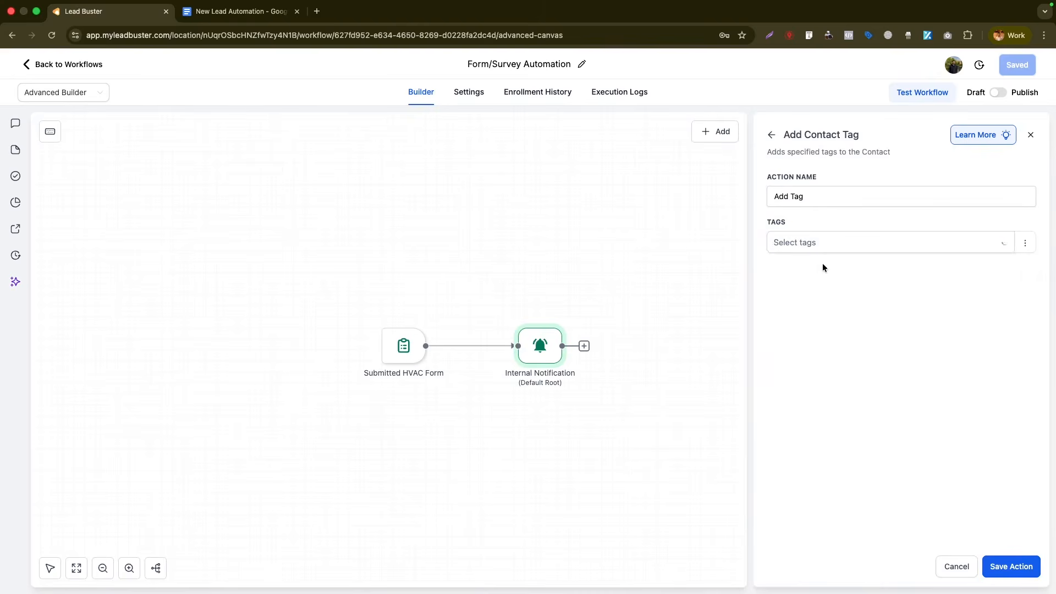
left_click(810, 248)
type("new_lead")
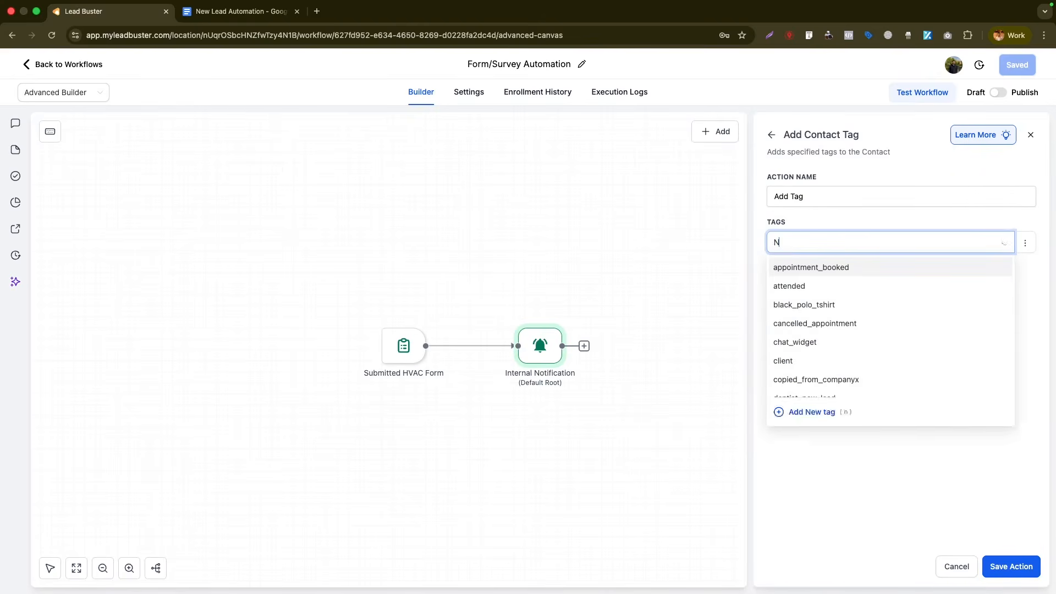
left_click(809, 266)
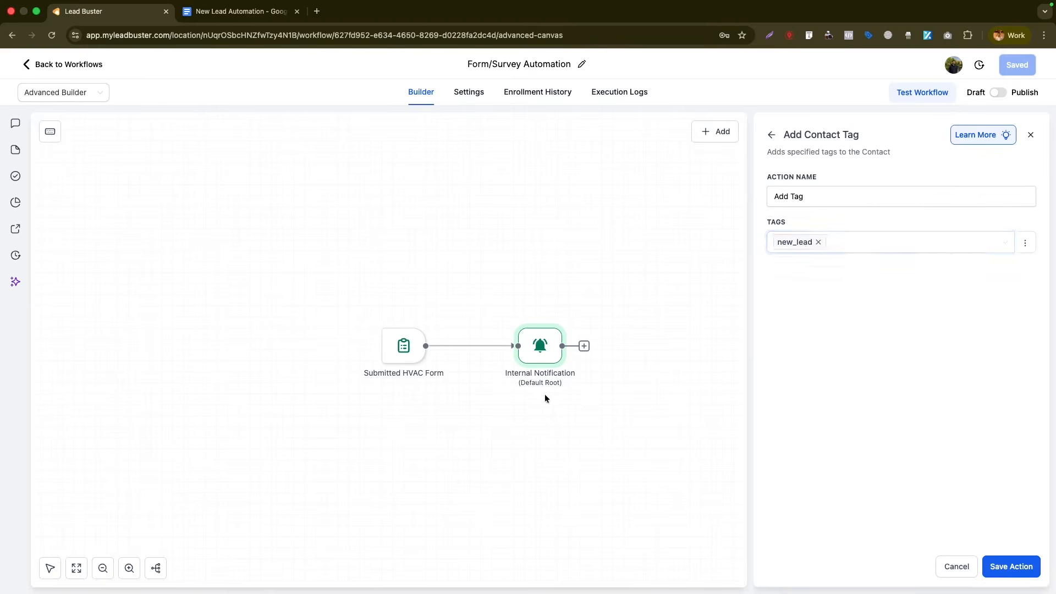
left_click(1023, 574)
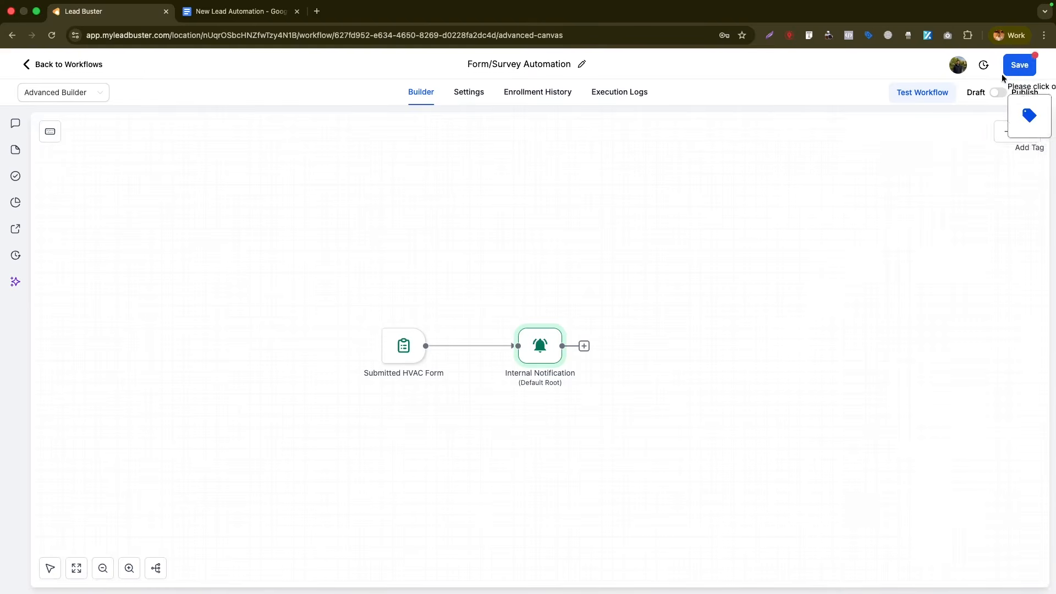
left_click(628, 249)
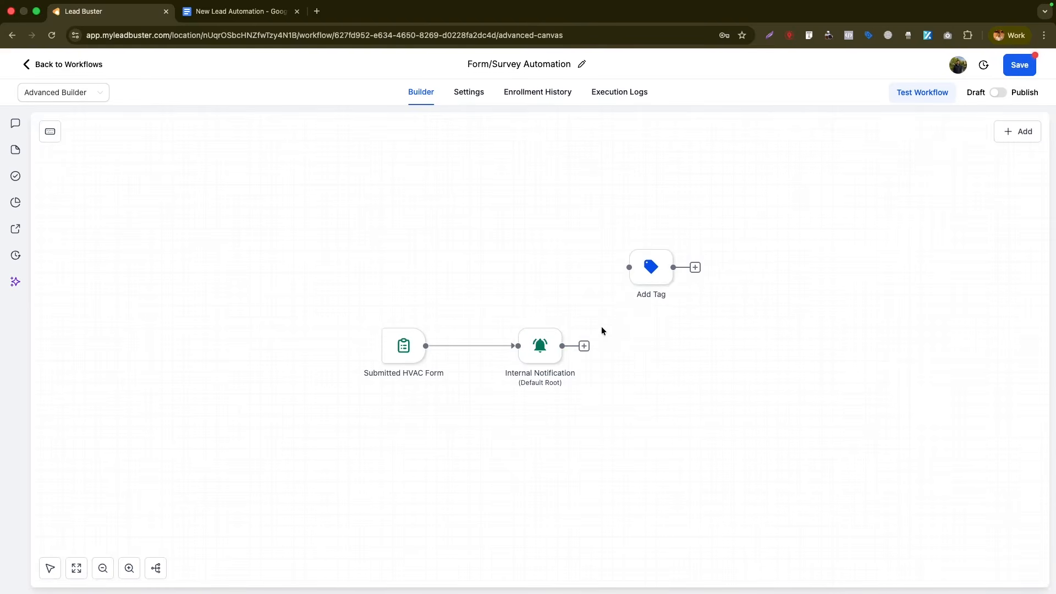
- Connect Add Tag after Internal Notification, glance at the Google Docs checklist, and add a step after Add Tag
left_click_drag(612, 280, 645, 352)
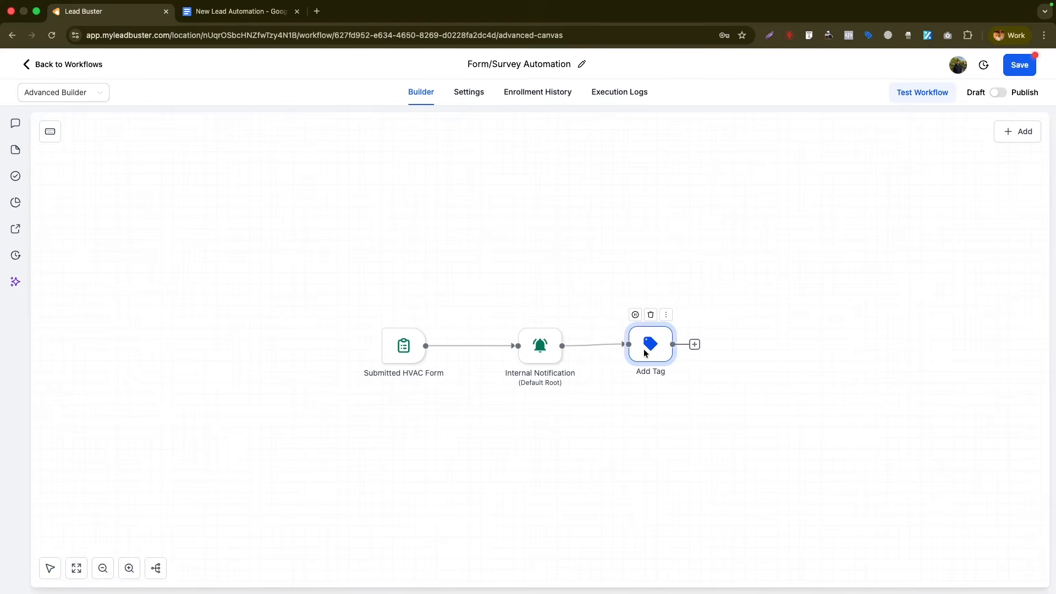
left_click(236, 11)
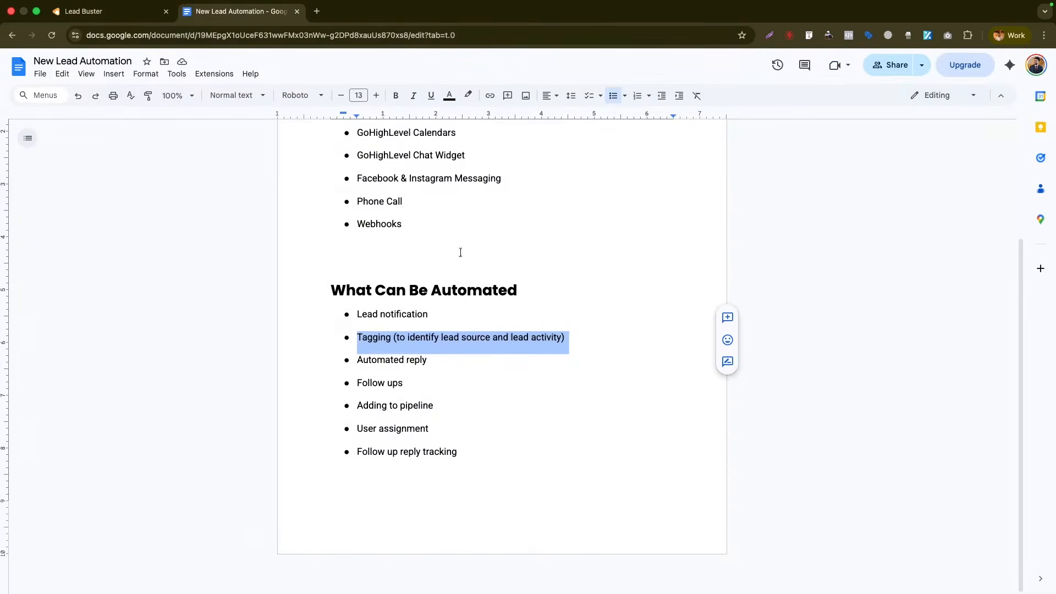
left_click(131, 13)
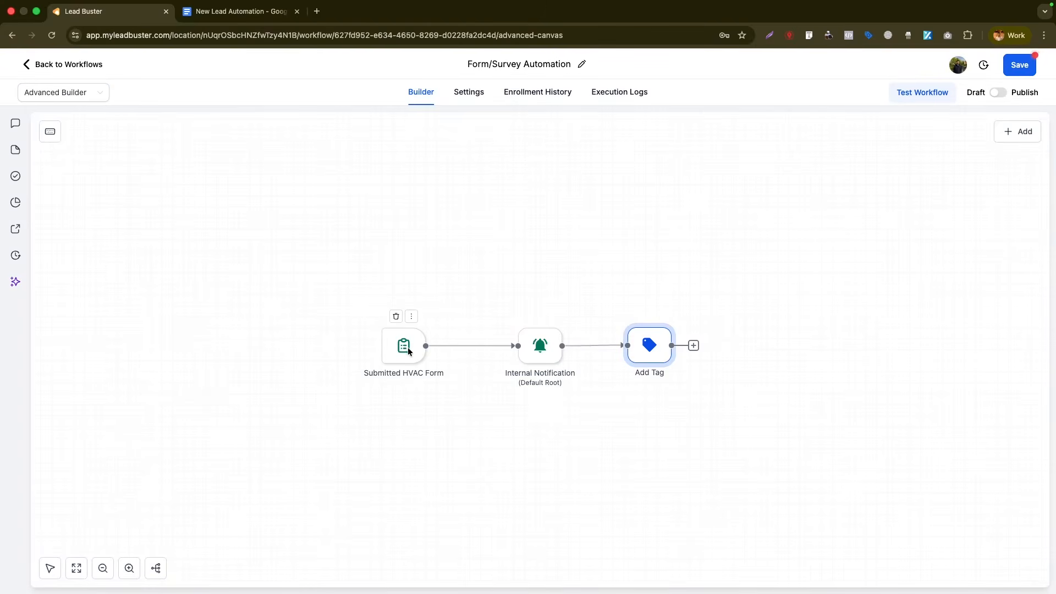
left_click(693, 345)
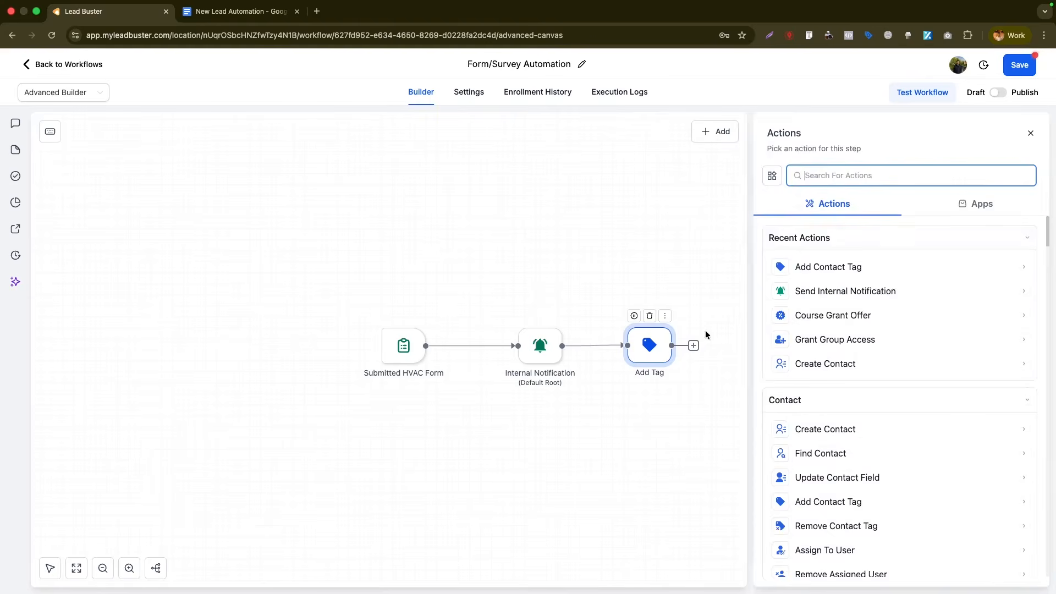
- Add a Send Email action with sender name CompanyX and the company info address as sender
type("email")
left_click(817, 265)
left_click(825, 262)
type("CVom")
type("mp")
left_click(856, 285)
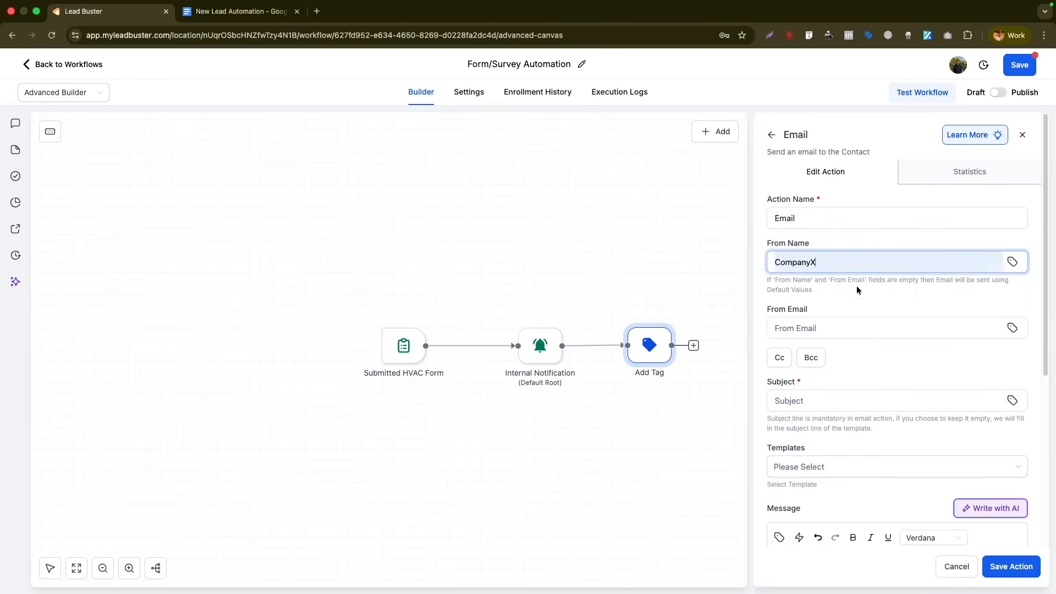
left_click(844, 325)
type("info@com")
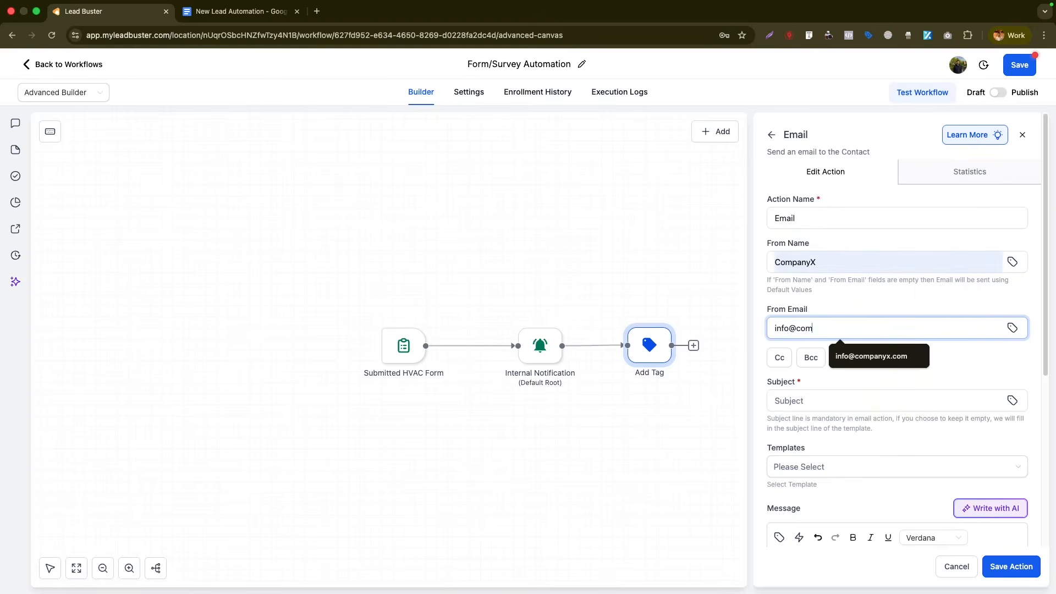
left_click(906, 352)
- Set the subject to 'Thank you for your inquiry' and start the message with 'Hi'
scroll(883, 367, "down", 2)
left_click(857, 306)
type("Thank you")
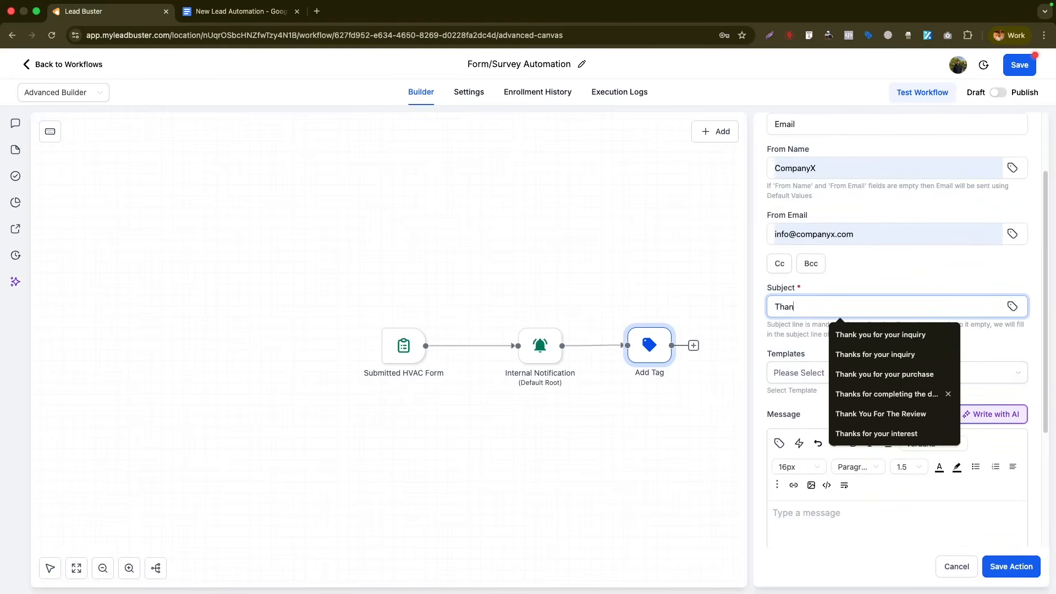
type("Hi")
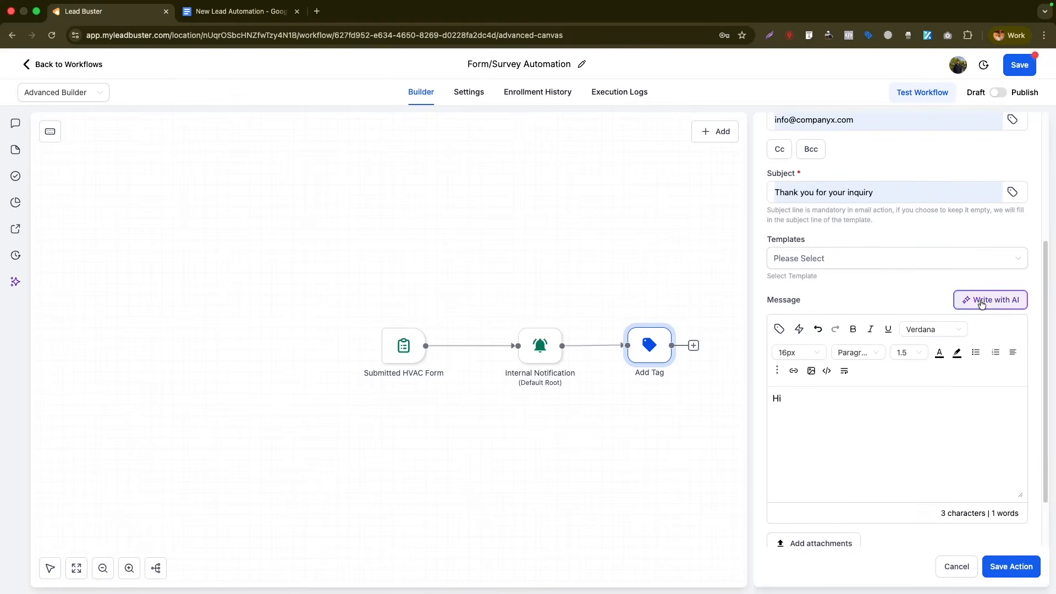
left_click(1015, 311)
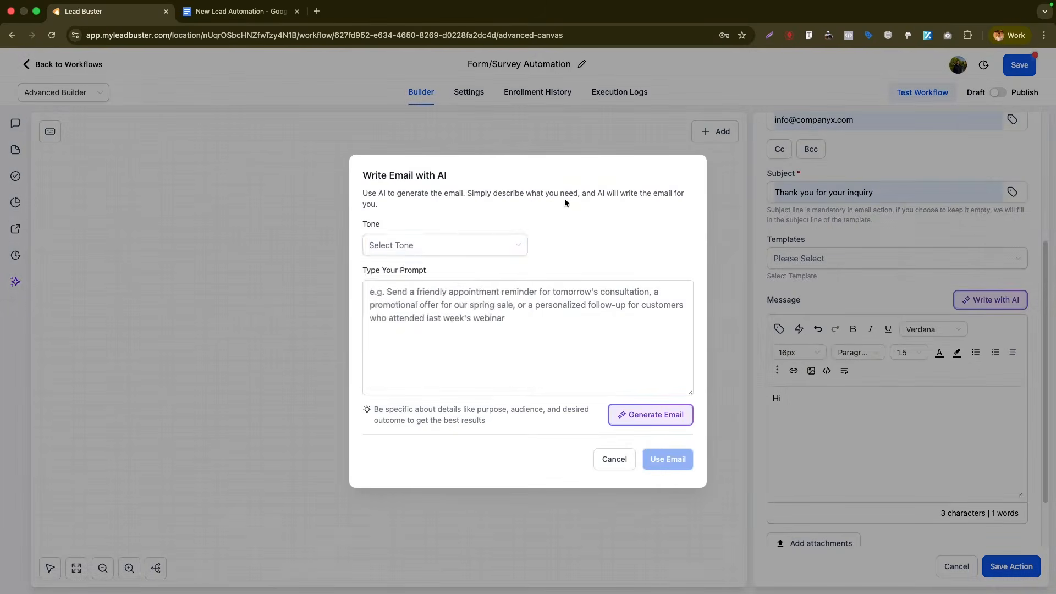
- Generate a Friendly-tone AI email thanking a CompanyX website contact-form visitor and use it as the message
left_click(453, 248)
left_click(434, 310)
left_click(430, 332)
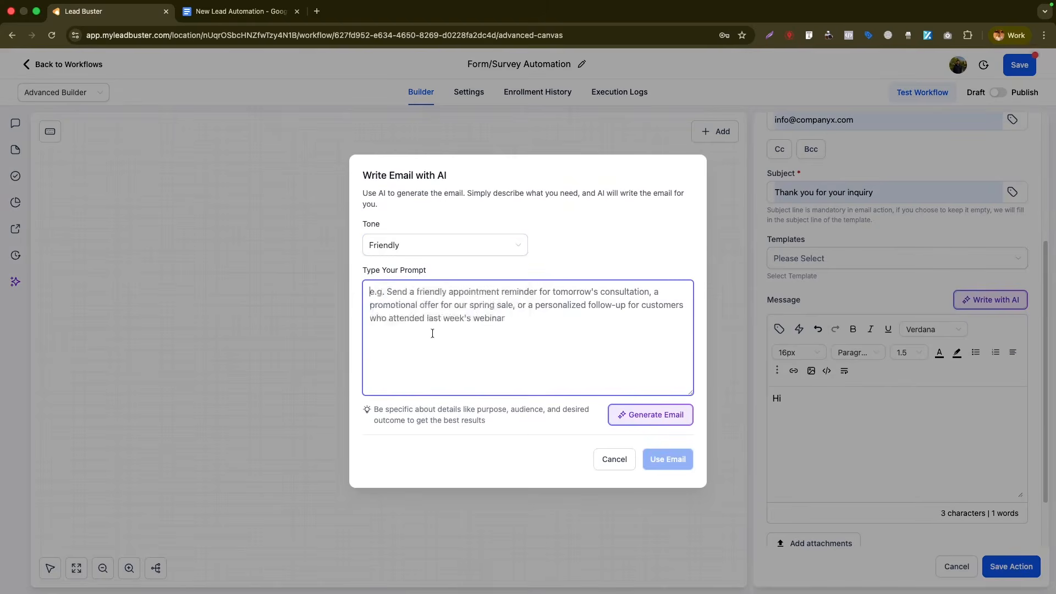
type("Write me an email as a reply to someone who submitte")
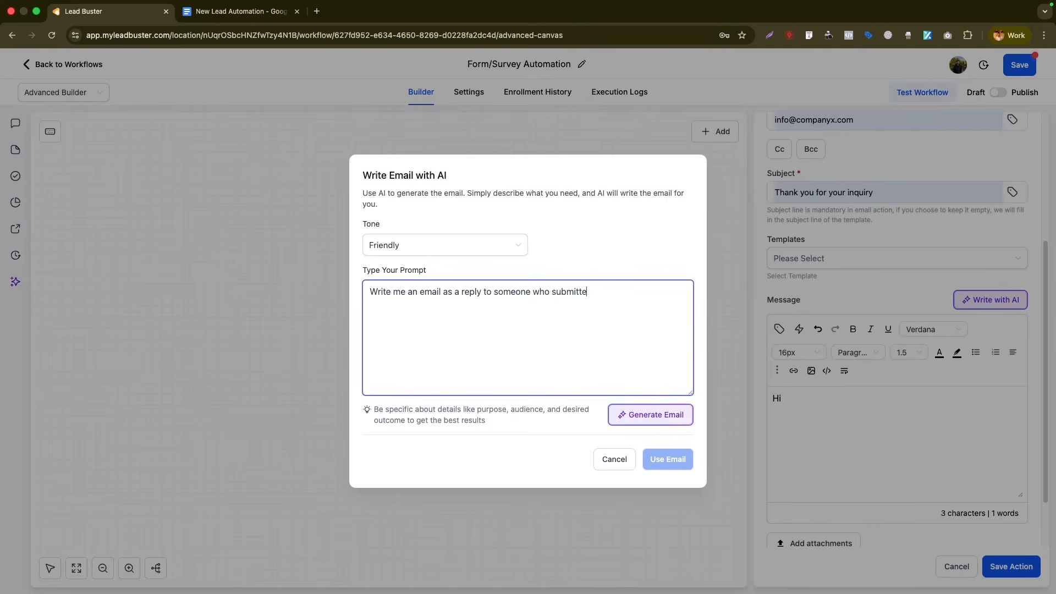
type("tact form")
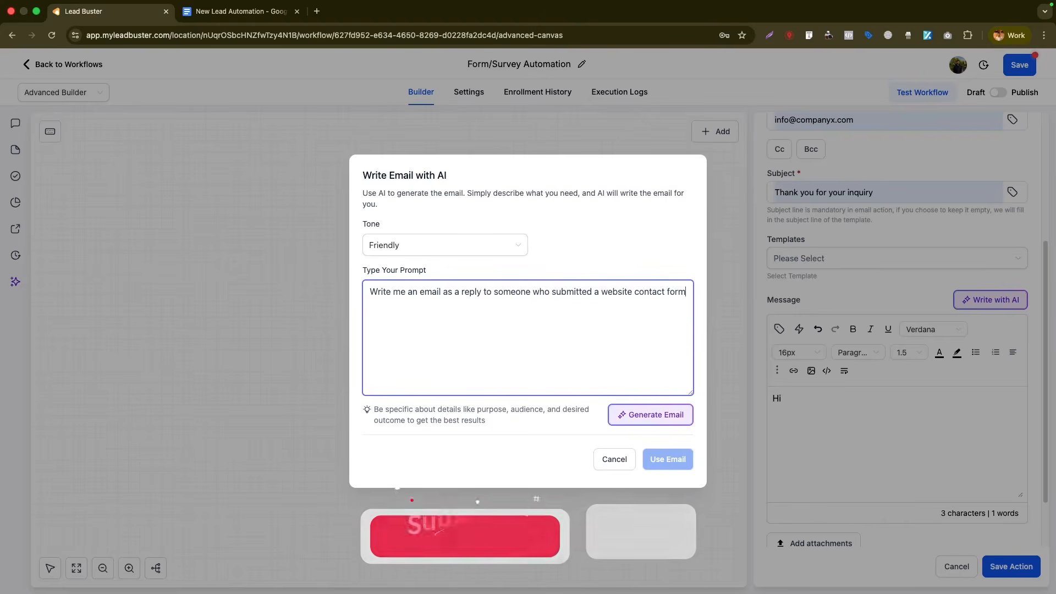
type(" in the CompanyX ")
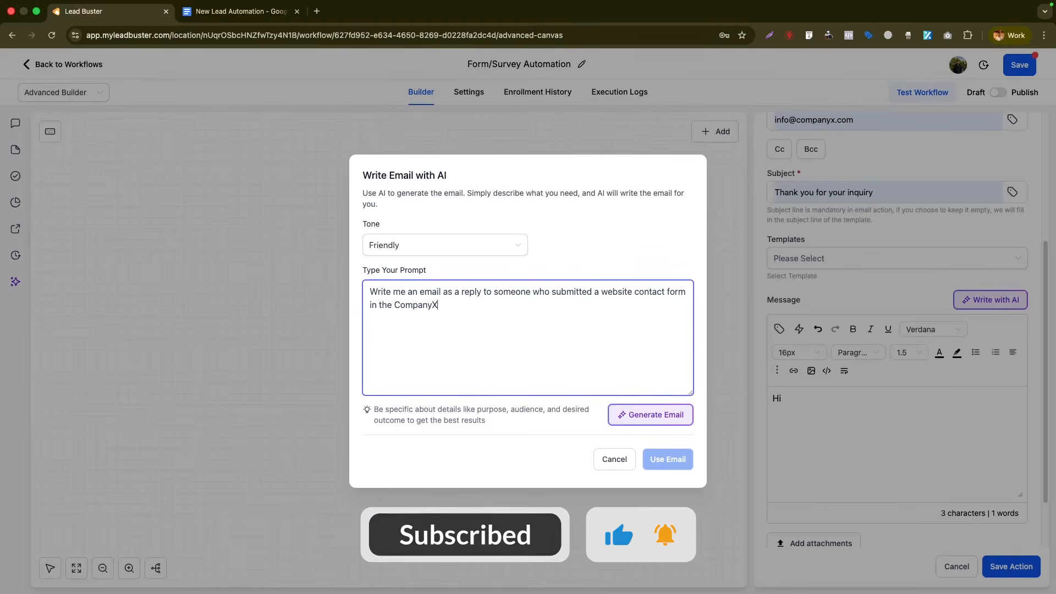
type("website")
left_click(626, 416)
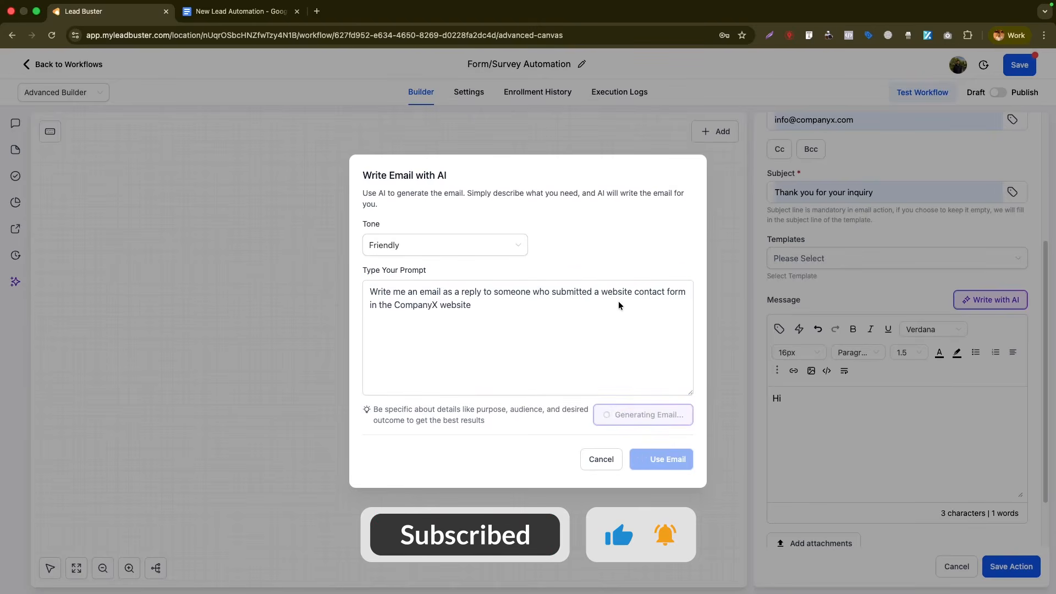
scroll(605, 330, "down", 5)
left_click(667, 502)
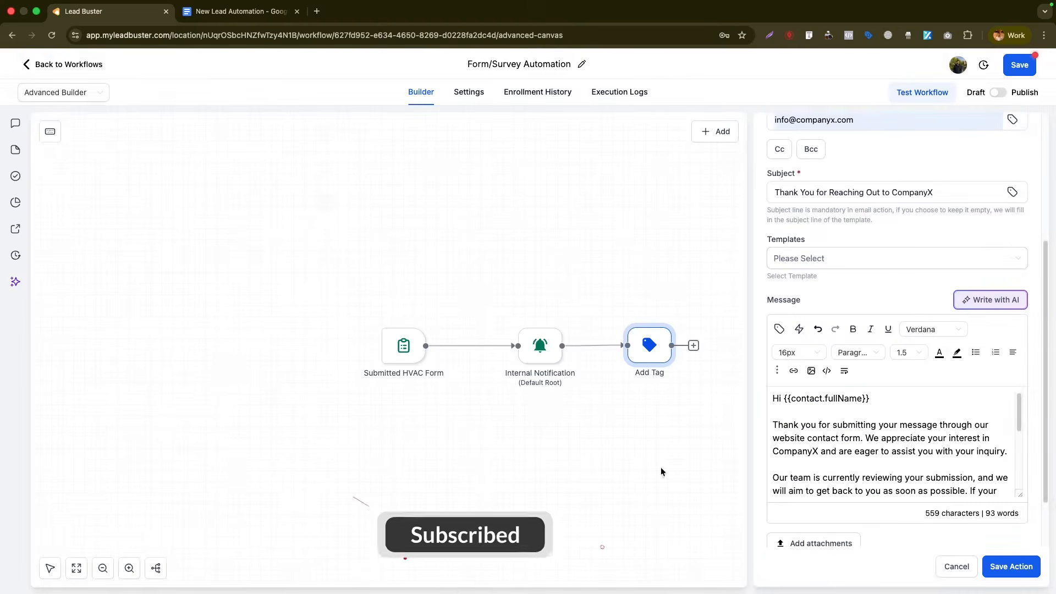
- Replace the full-name placeholder with the contact's First Name merge field and save the Email step
left_click_drag(870, 402, 786, 404)
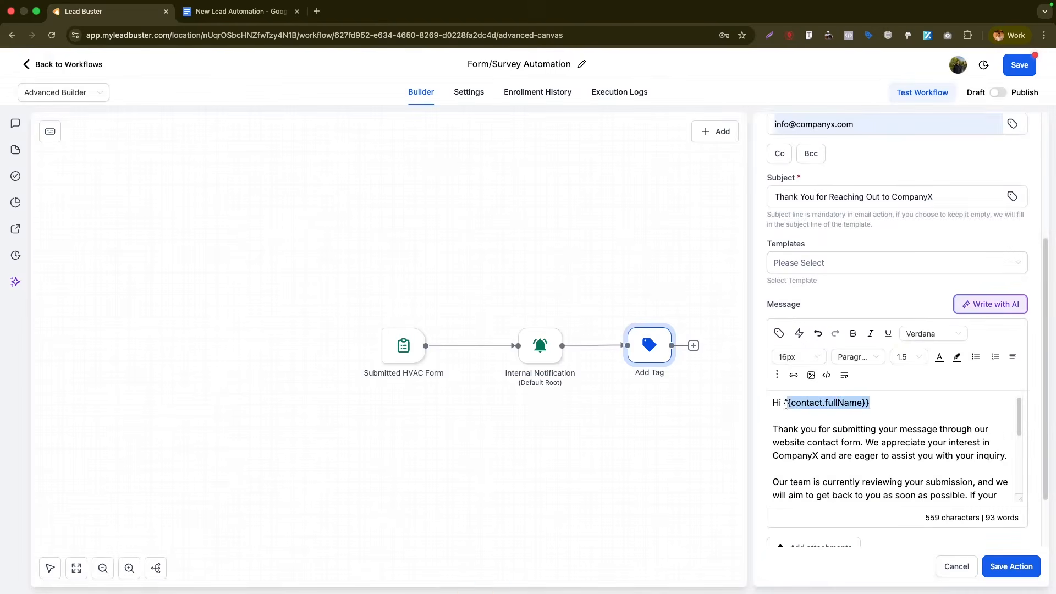
key("BackSpace")
left_click(779, 333)
left_click(654, 236)
left_click(637, 275)
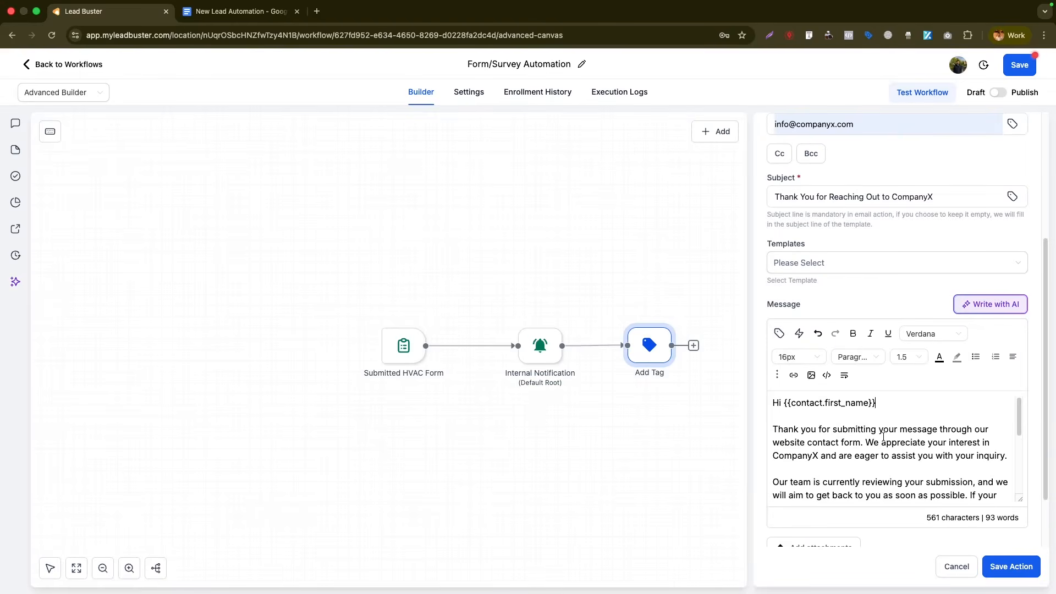
scroll(882, 447, "down", 5)
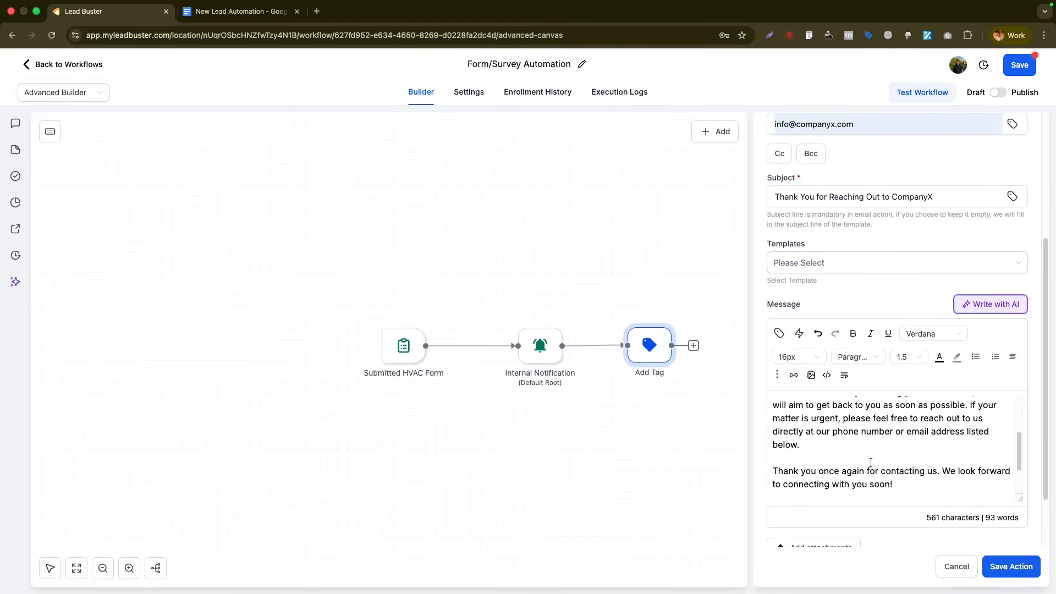
left_click(1010, 566)
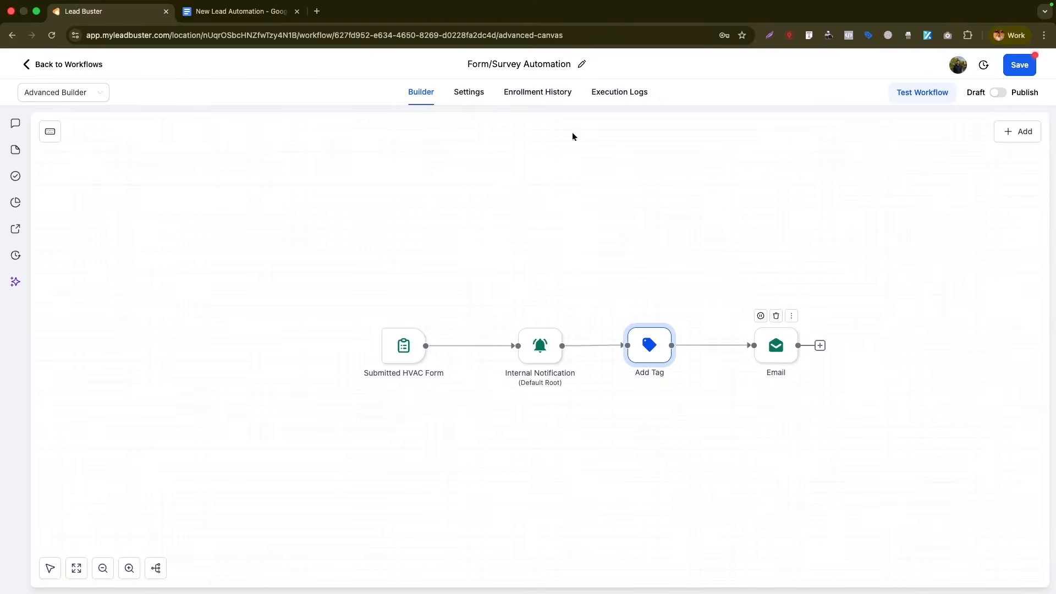
- Highlight the Automated reply and Adding to pipeline items in the Google Docs checklist
left_click(230, 22)
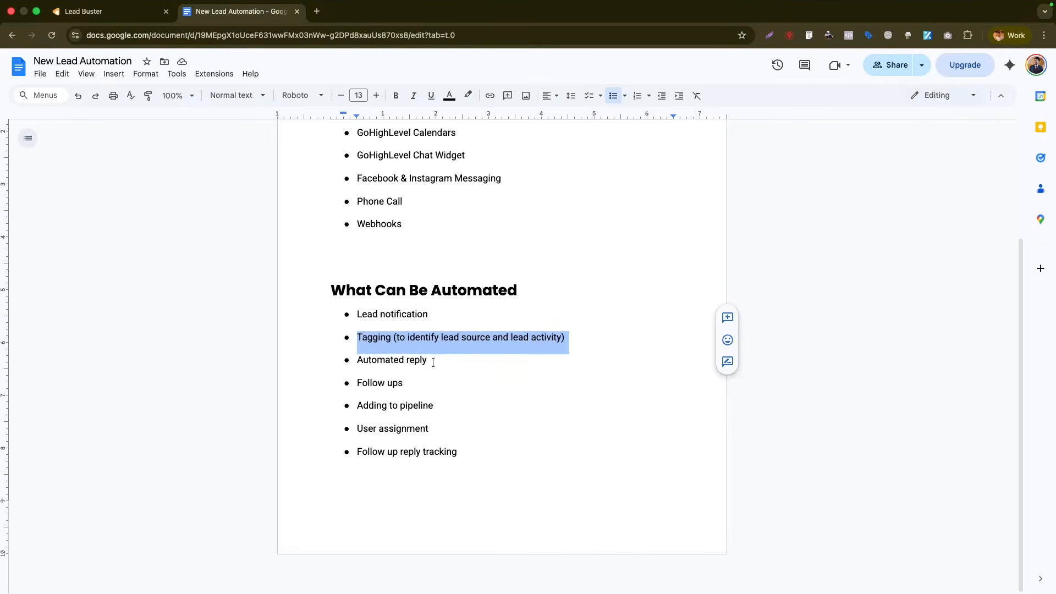
left_click_drag(433, 362, 371, 376)
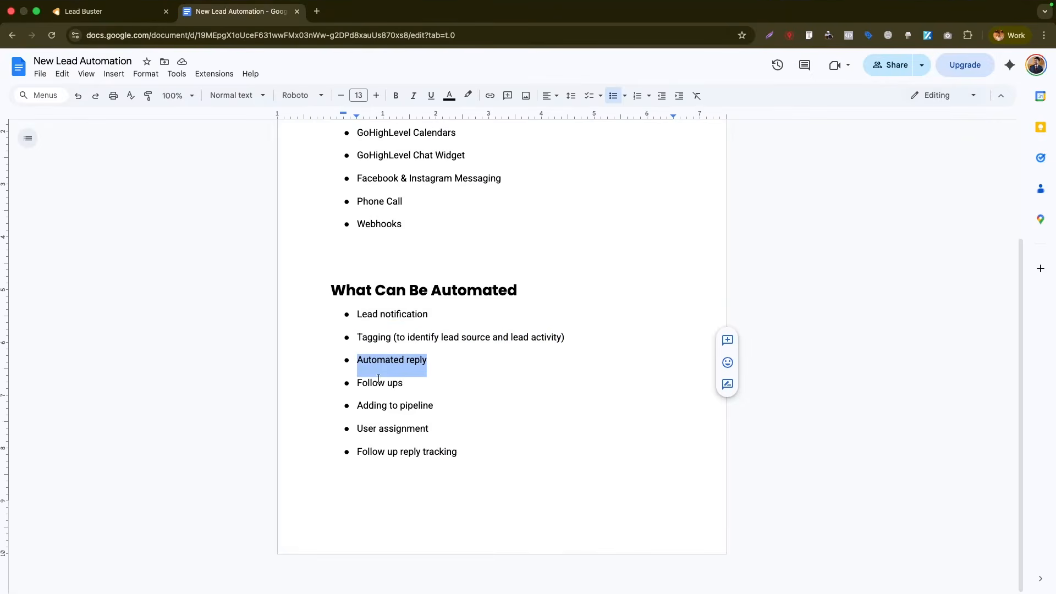
left_click_drag(441, 407, 350, 409)
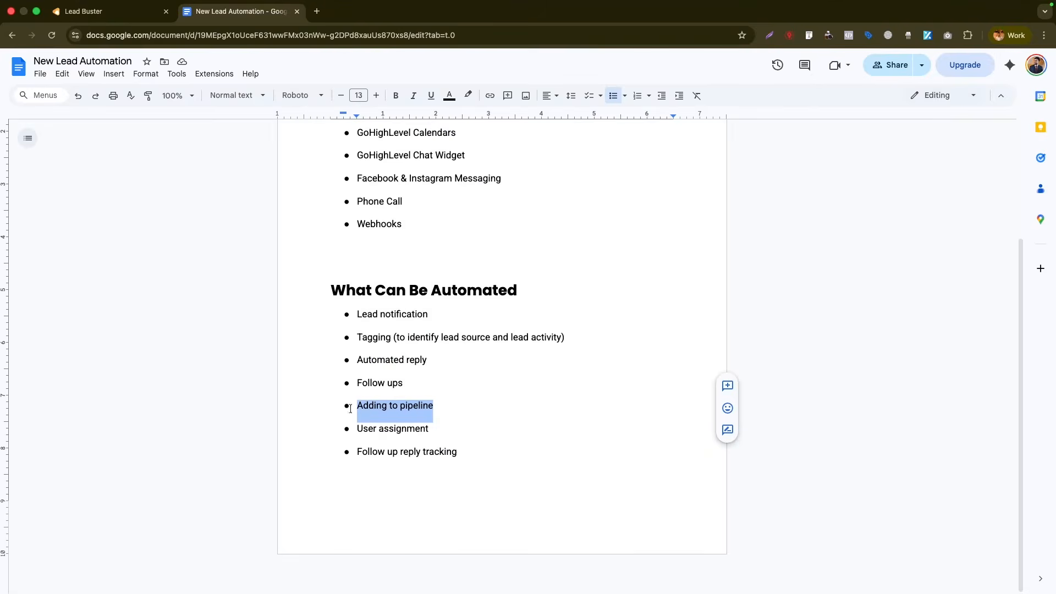
left_click(149, 4)
- Add a Create Or Update Opportunity step: LEADS pipeline, New Leads stage, named after the contact's full name
left_click(818, 346)
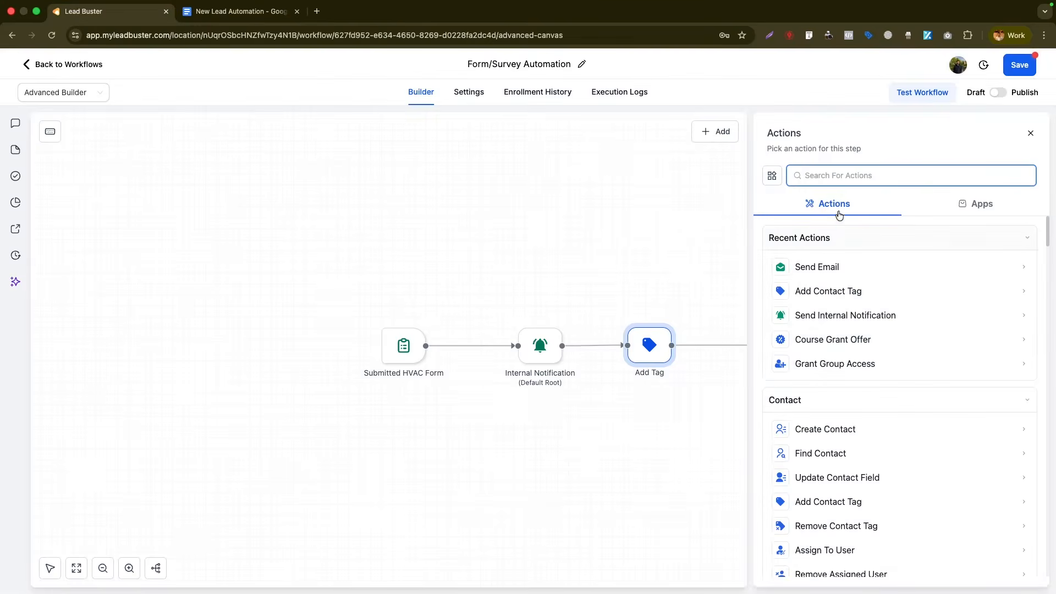
type("create")
left_click(857, 456)
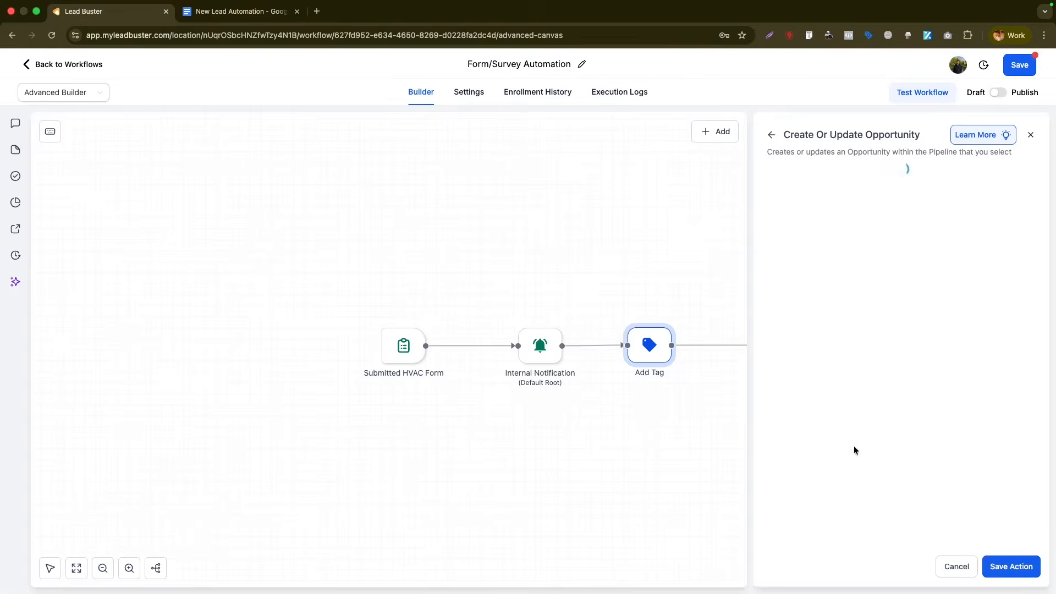
left_click(757, 302)
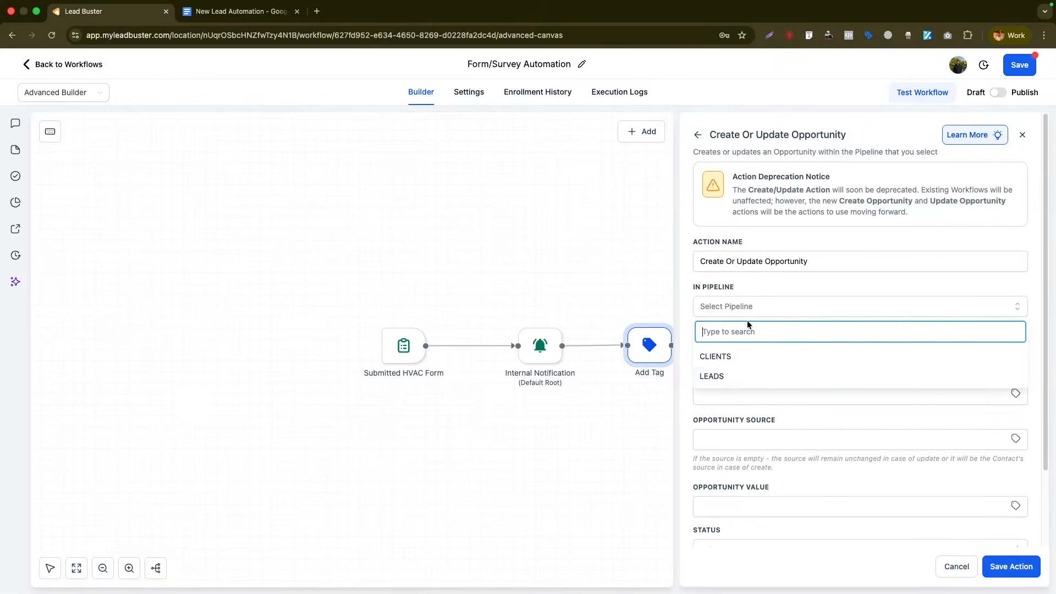
left_click(723, 374)
left_click(729, 352)
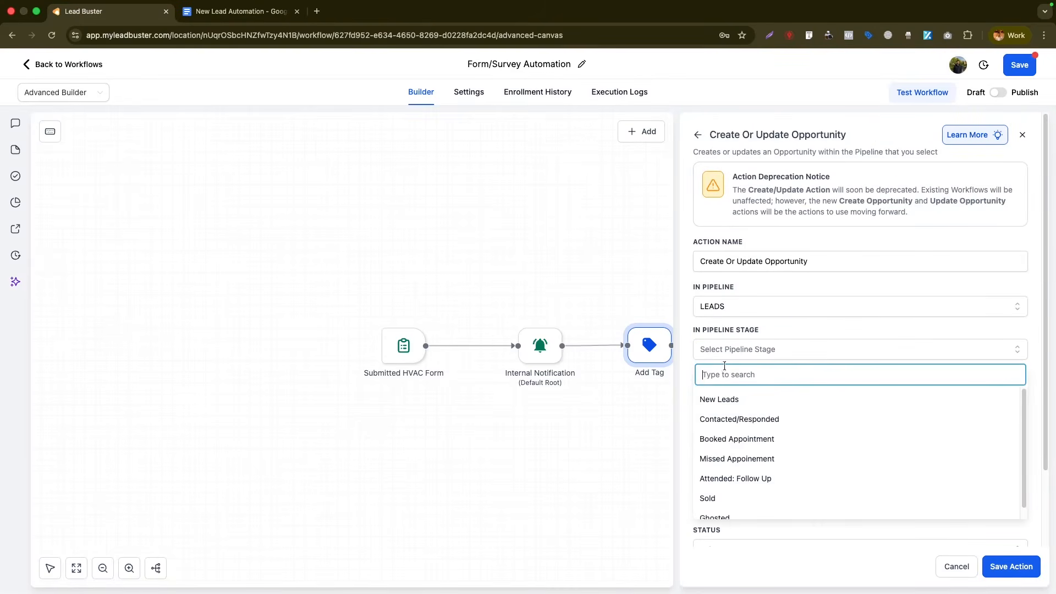
left_click(709, 399)
left_click(1015, 394)
left_click(940, 427)
left_click(928, 429)
scroll(847, 428, "down", 3)
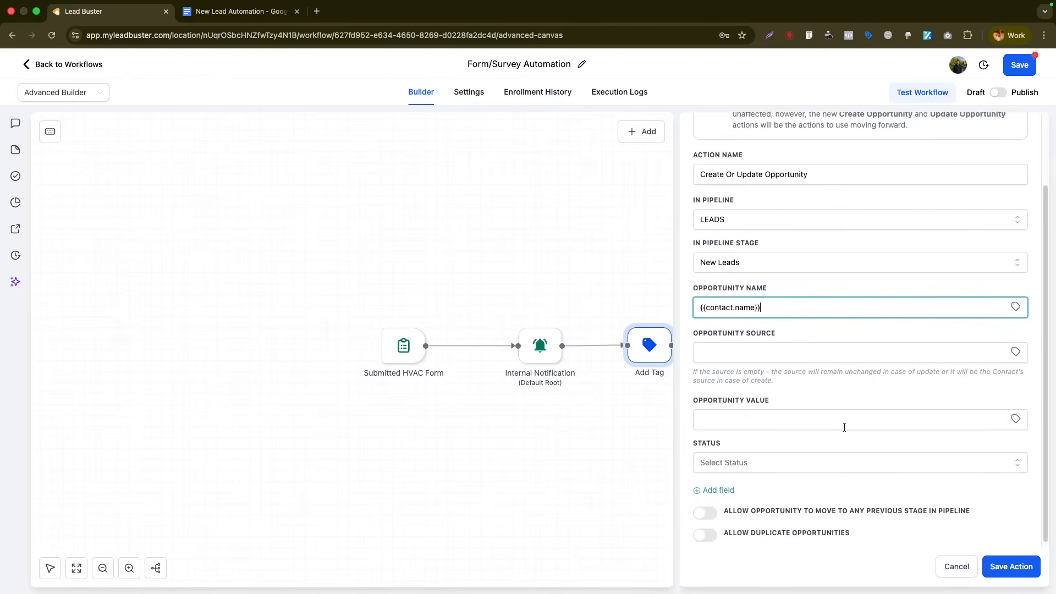
left_click(1034, 576)
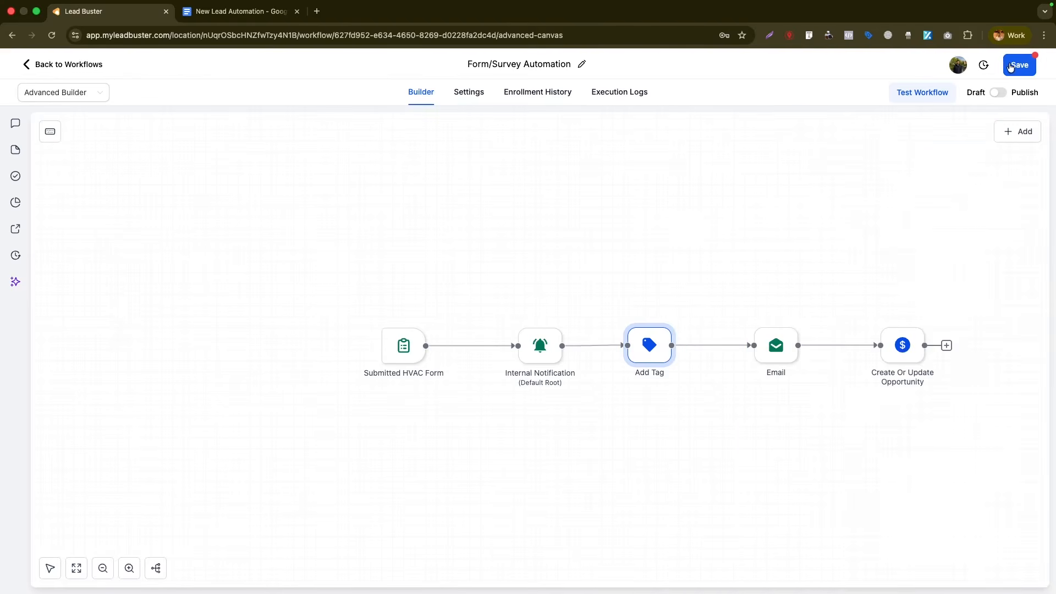
- Save the workflow and pan the canvas to review the opportunity step
left_click_drag(1010, 66, 844, 263)
left_click(50, 568)
left_click_drag(754, 306, 458, 134)
left_click(52, 569)
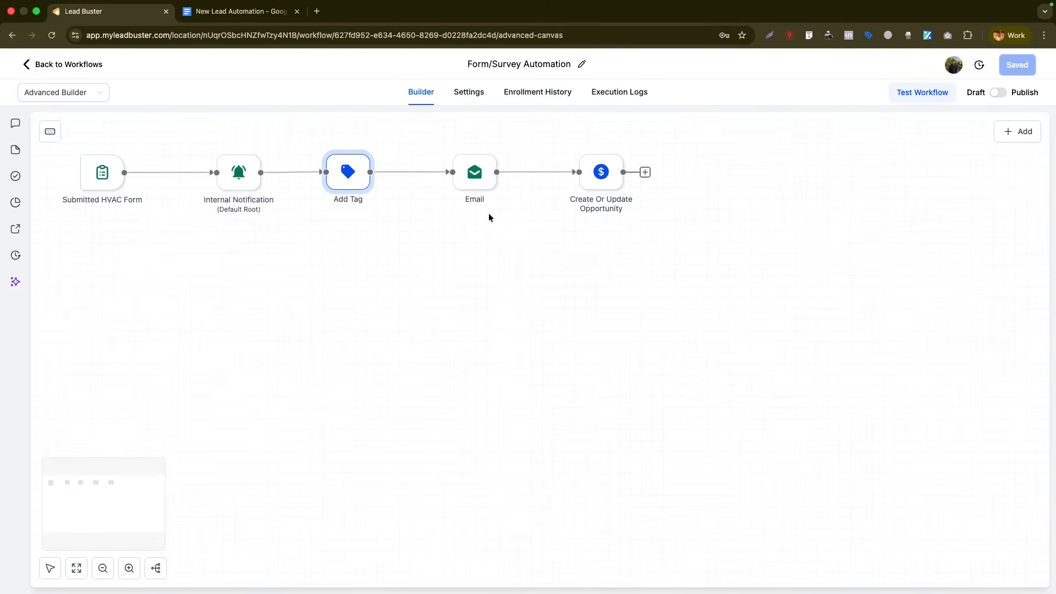
left_click(615, 183)
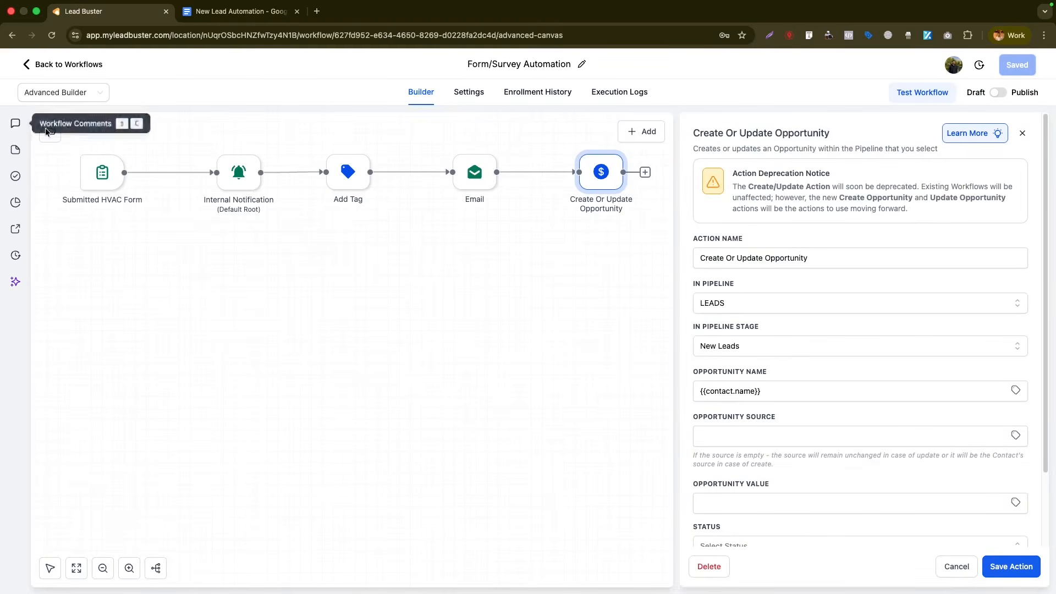
- Navigate from the workflow builder to the Opportunities Pipelines list
left_click(85, 66)
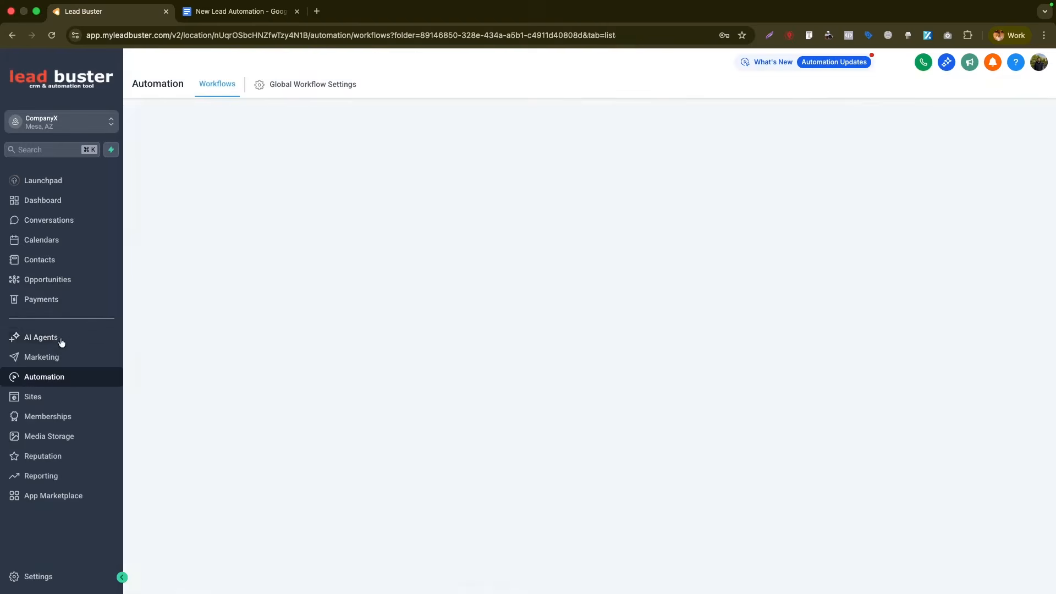
left_click(48, 280)
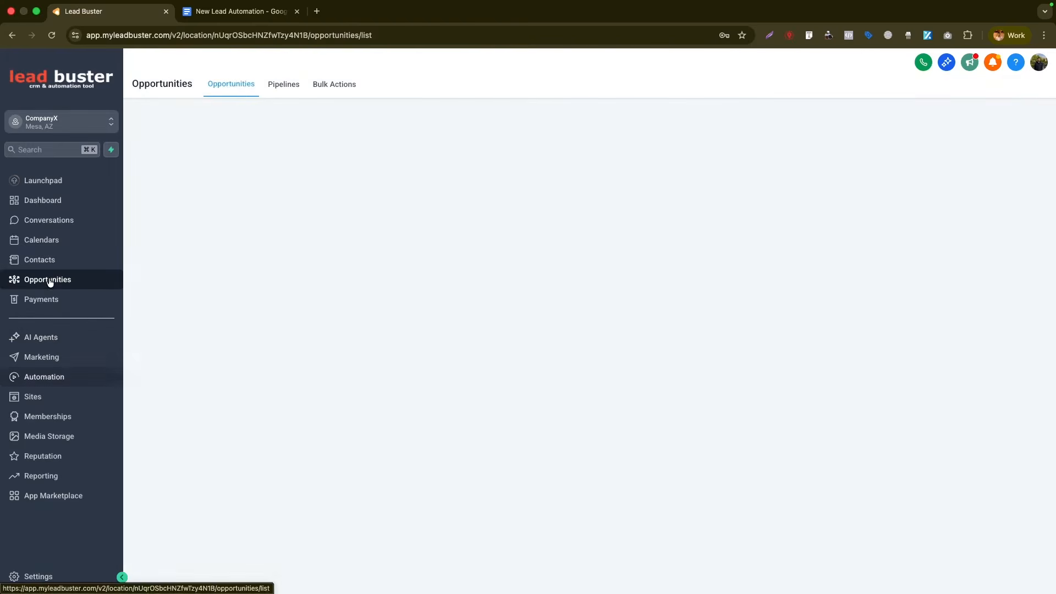
left_click(273, 86)
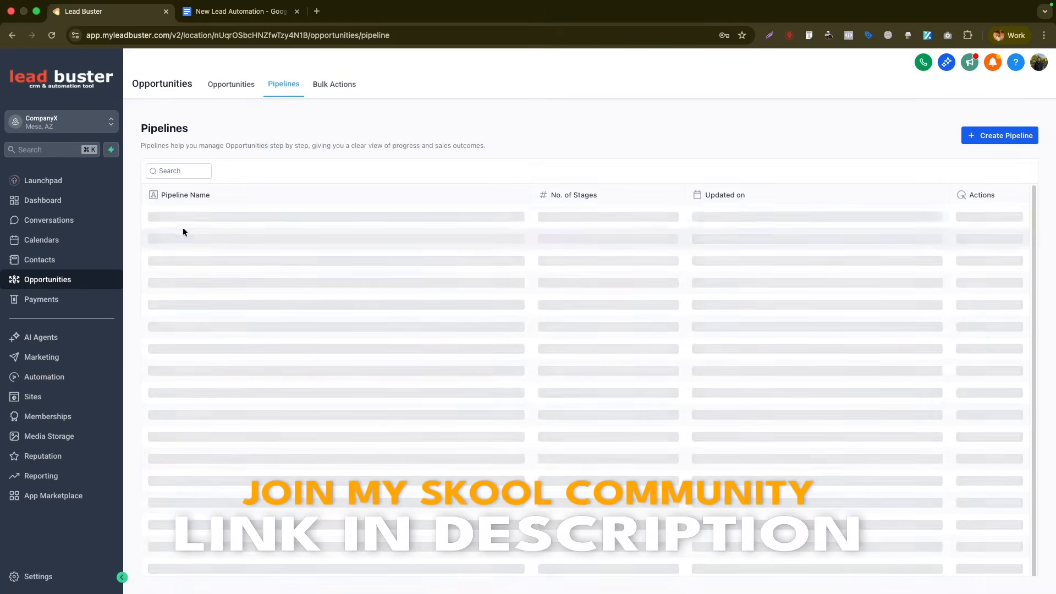
- Draft a 'Leads-Sal' pipeline with a Booked Appointment third stage, then discard it unsaved
left_click(999, 136)
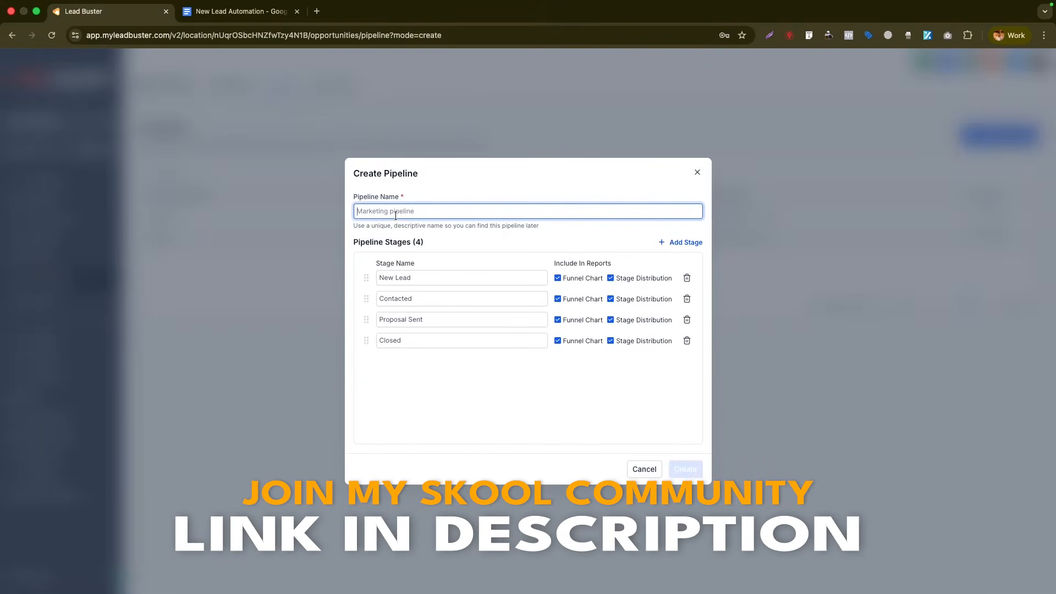
type("Leads-Sales")
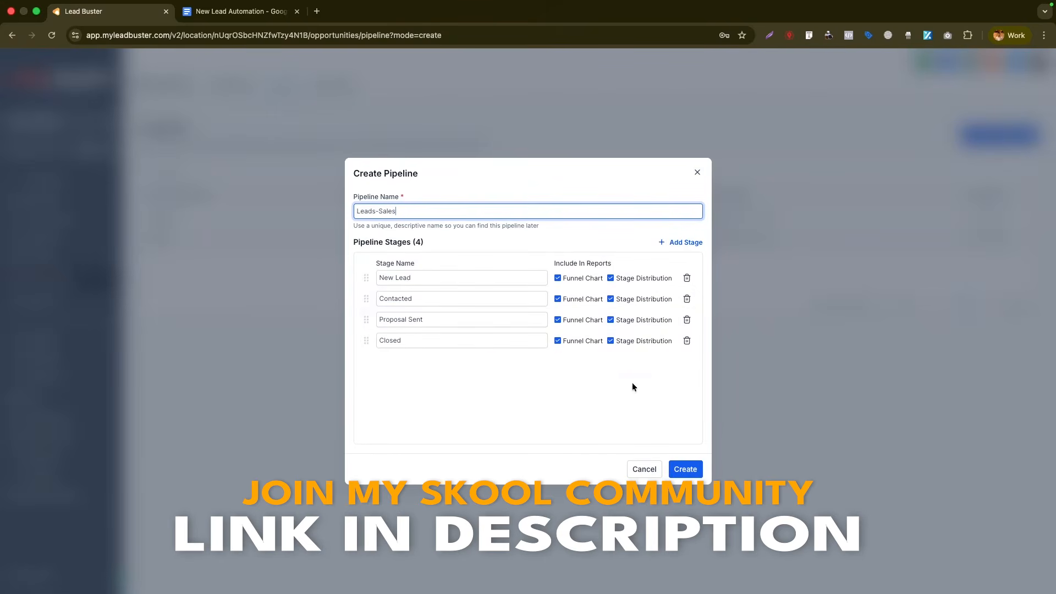
left_click(681, 242)
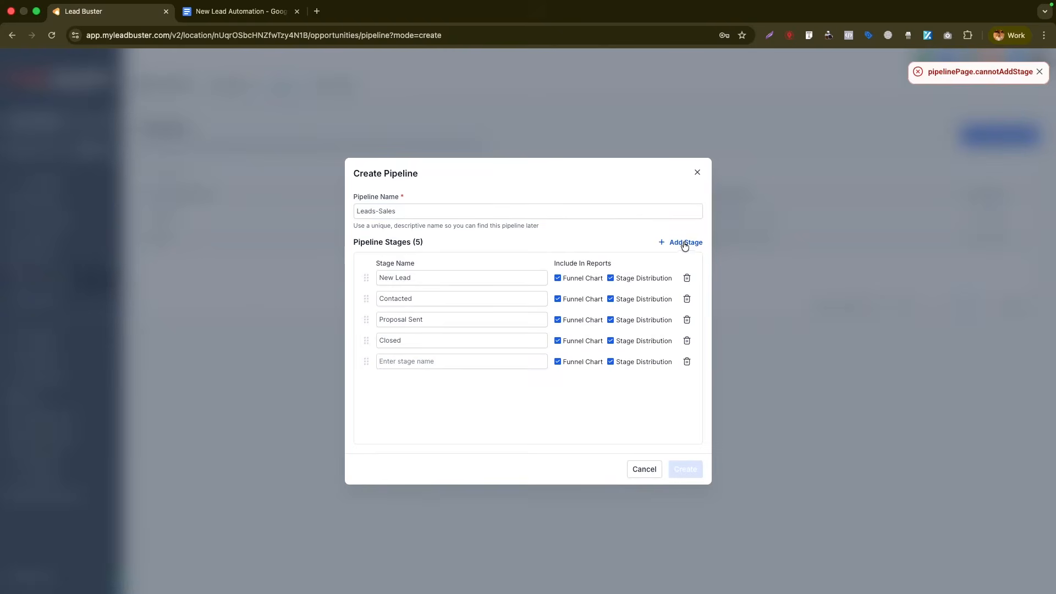
left_click(439, 360)
type("Booked Appointment")
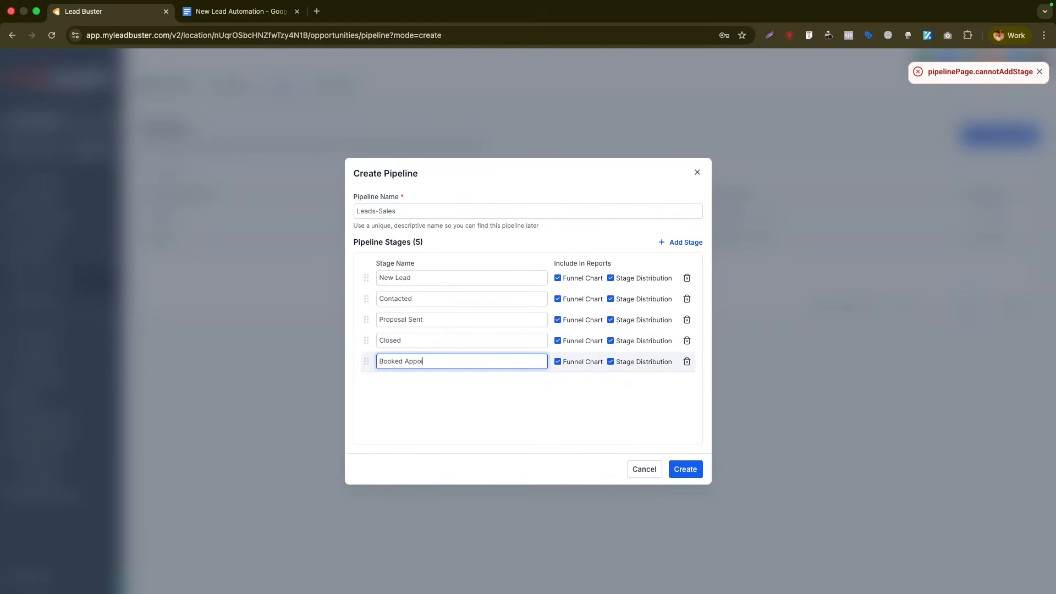
left_click_drag(366, 361, 375, 317)
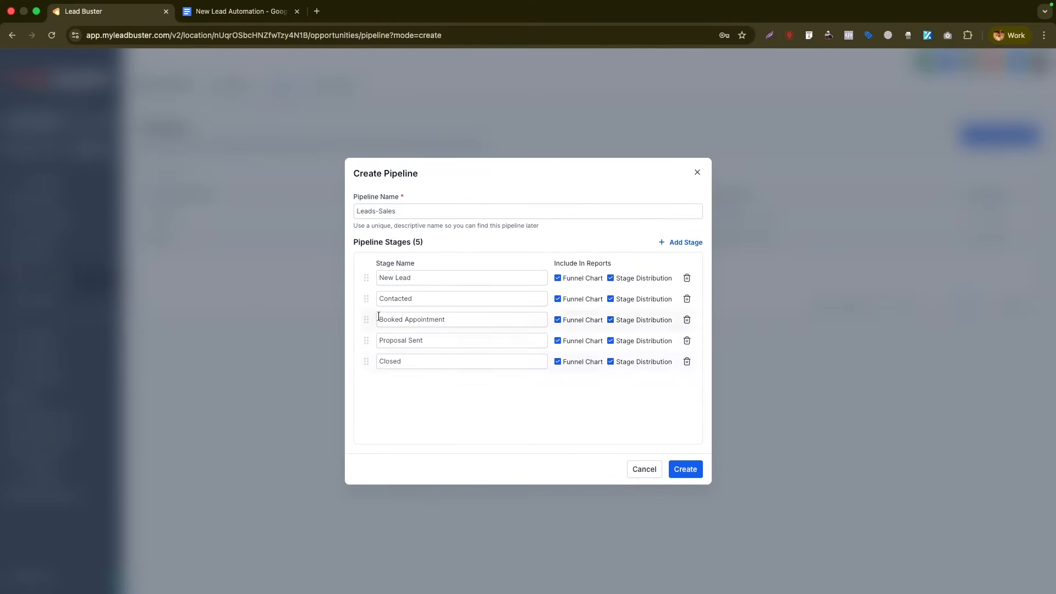
left_click(697, 173)
left_click(618, 351)
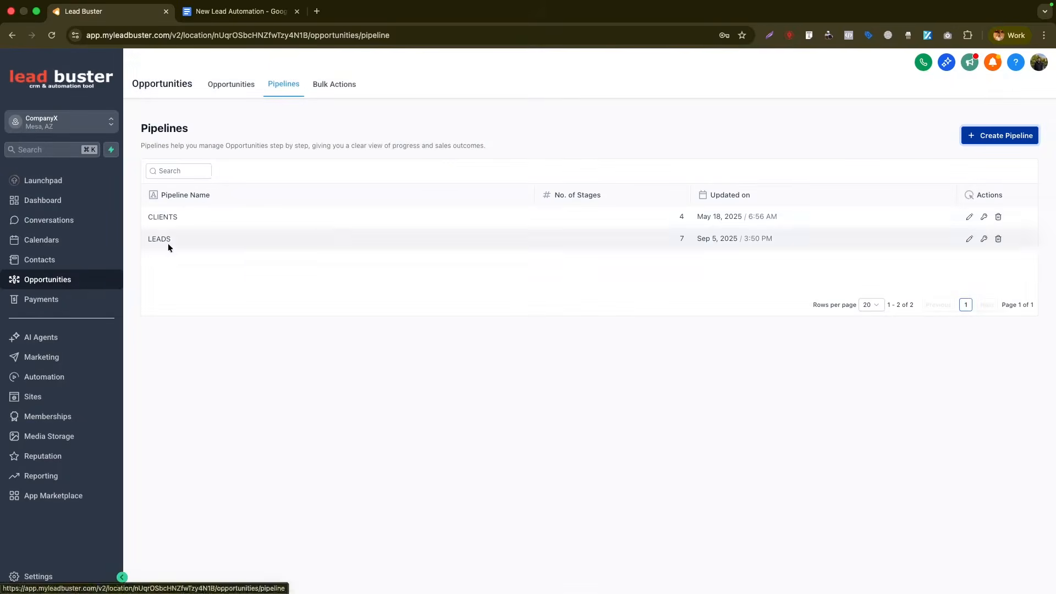
- Review the LEADS pipeline stages and the opportunity board, demonstrating moving a card between stages
left_click(969, 238)
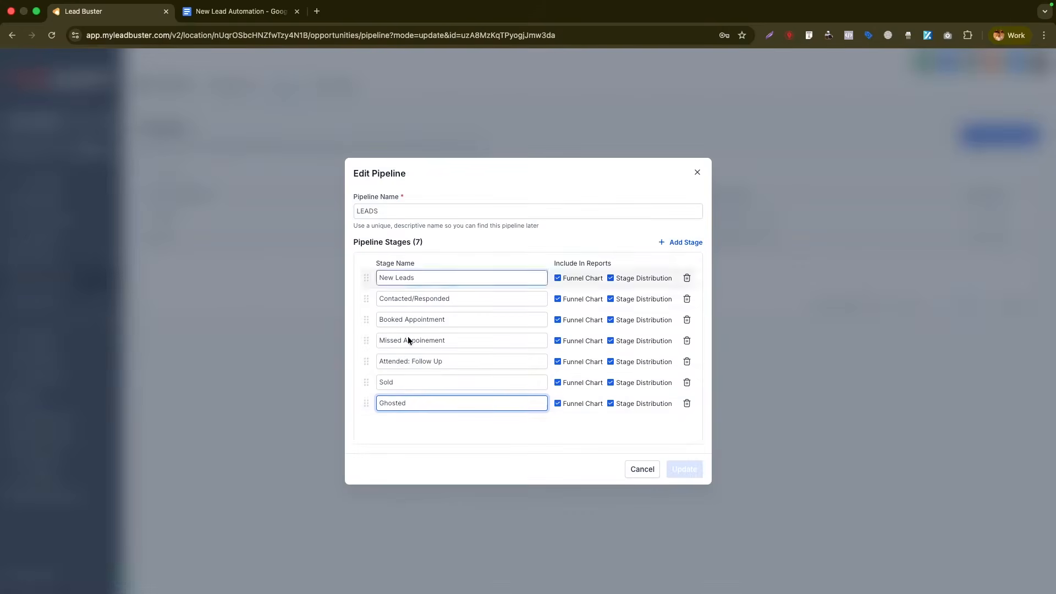
left_click(697, 172)
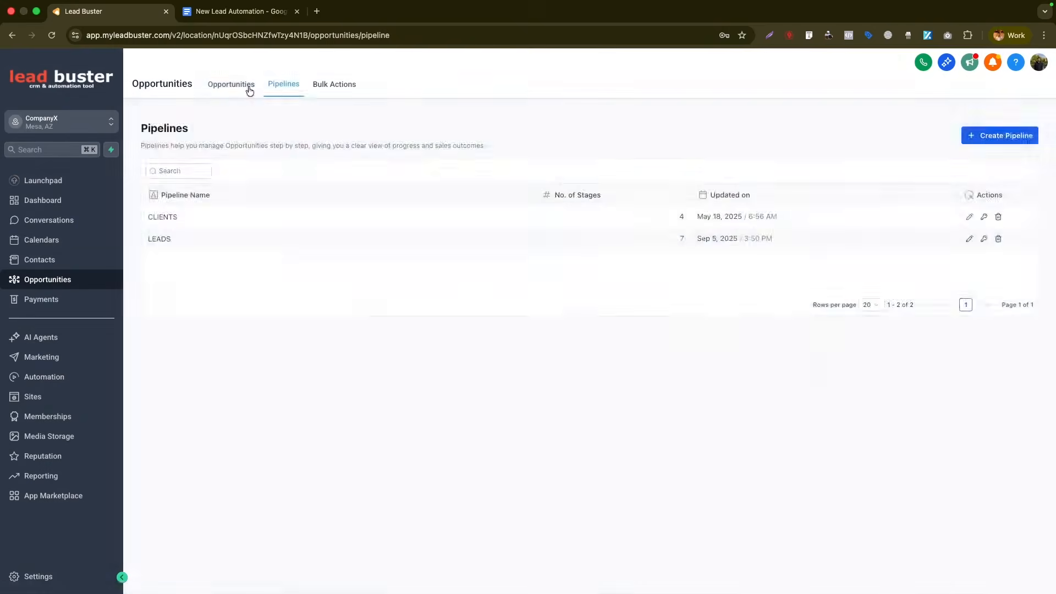
left_click(247, 87)
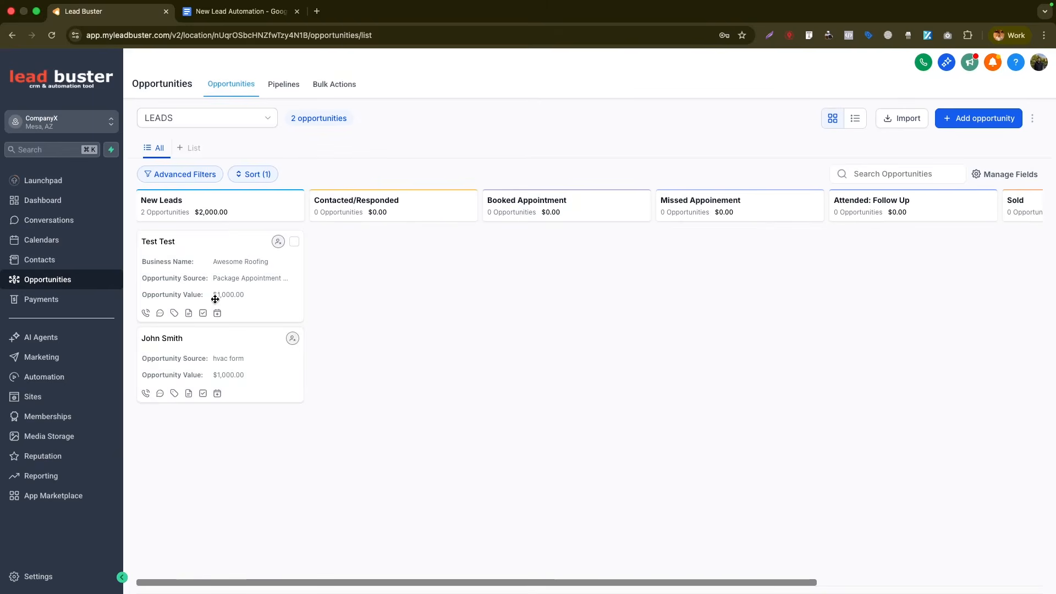
left_click_drag(184, 355, 195, 253)
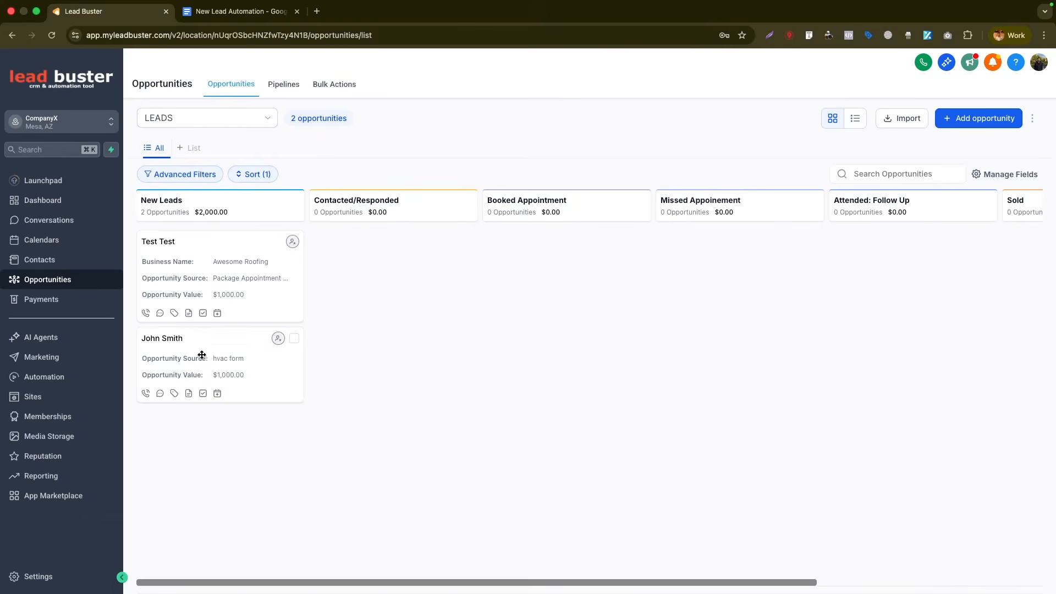
left_click(80, 379)
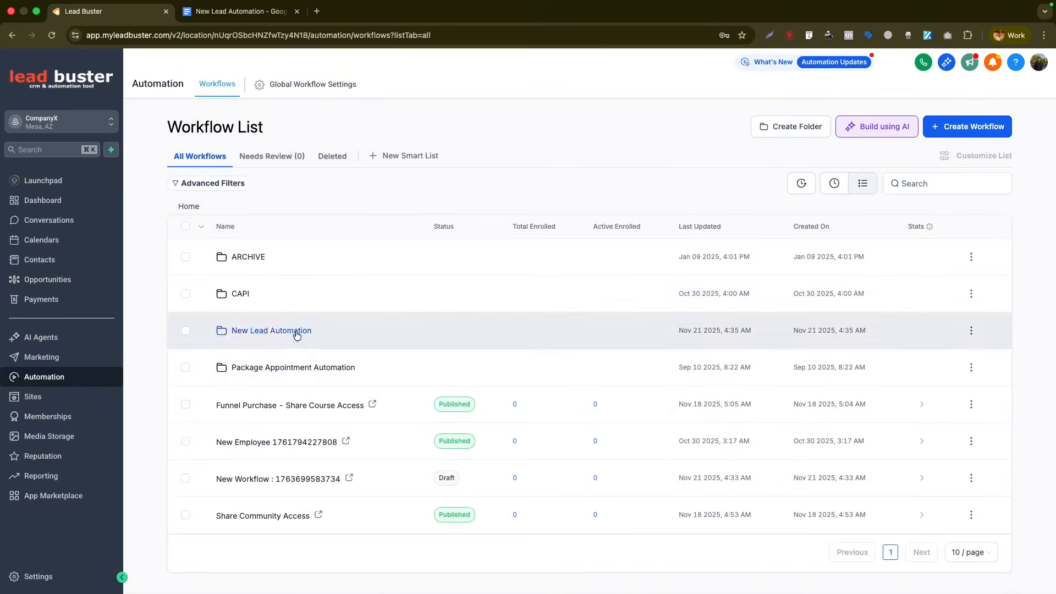
- Open Form/Survey Automation in New Lead Automation and check its Create Or Update Opportunity settings
left_click(297, 332)
left_click(269, 283)
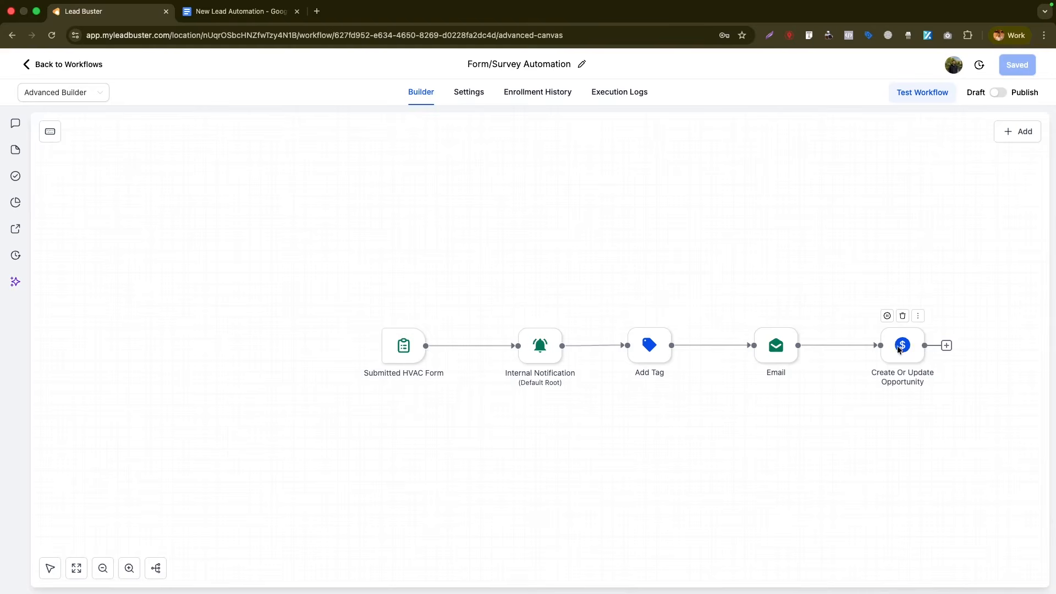
left_click(901, 345)
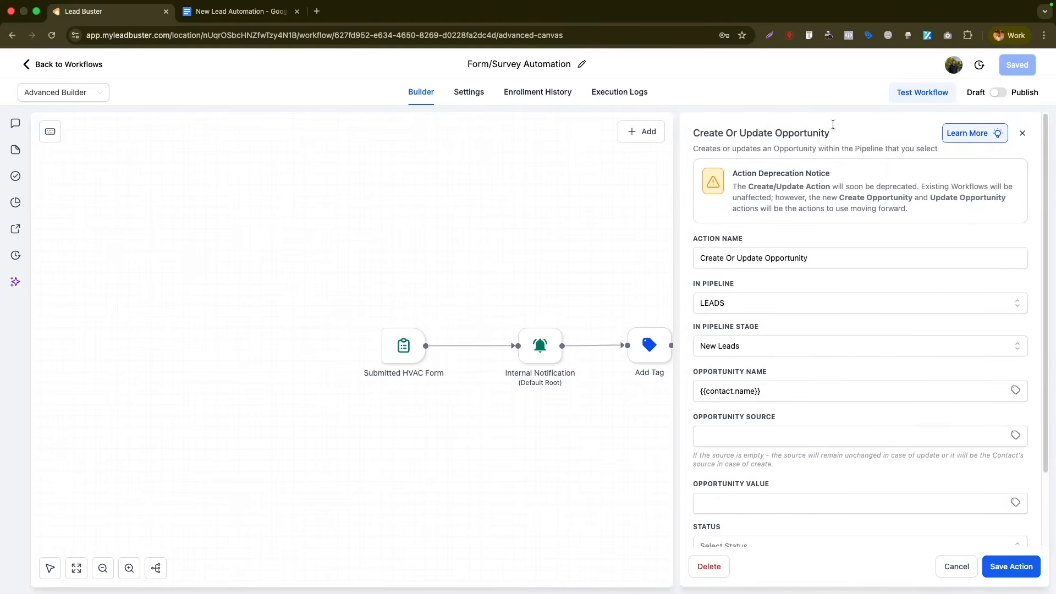
key("ctrl+Tab")
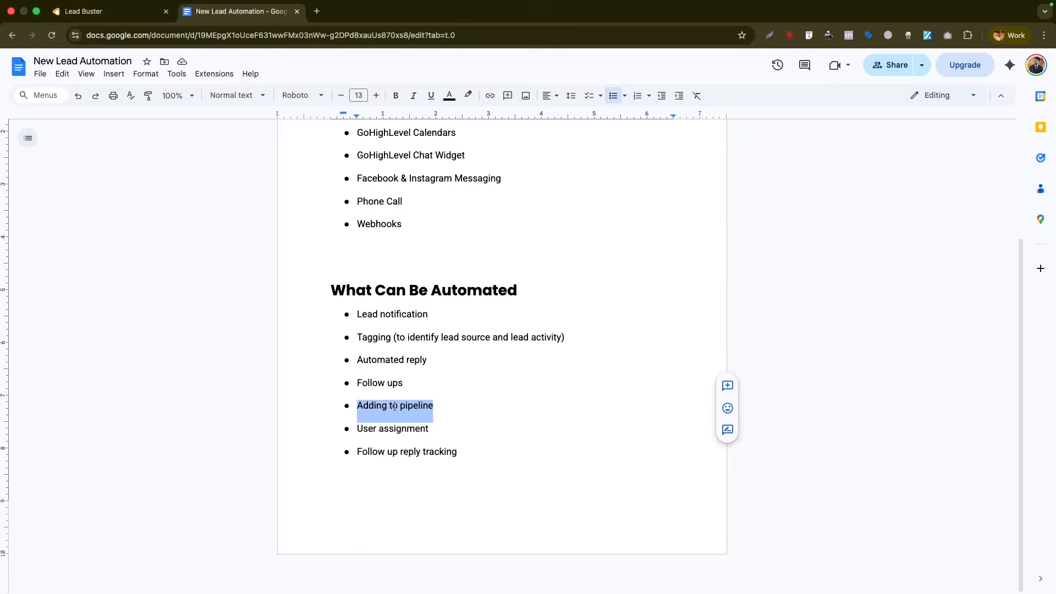
key("ctrl+shift+Tab")
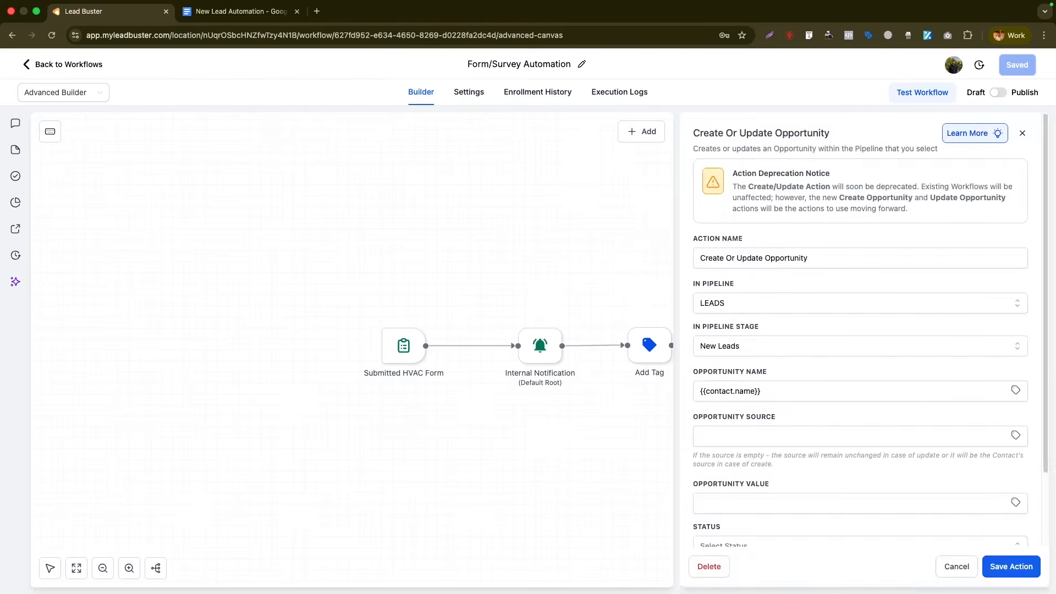
left_click(1022, 134)
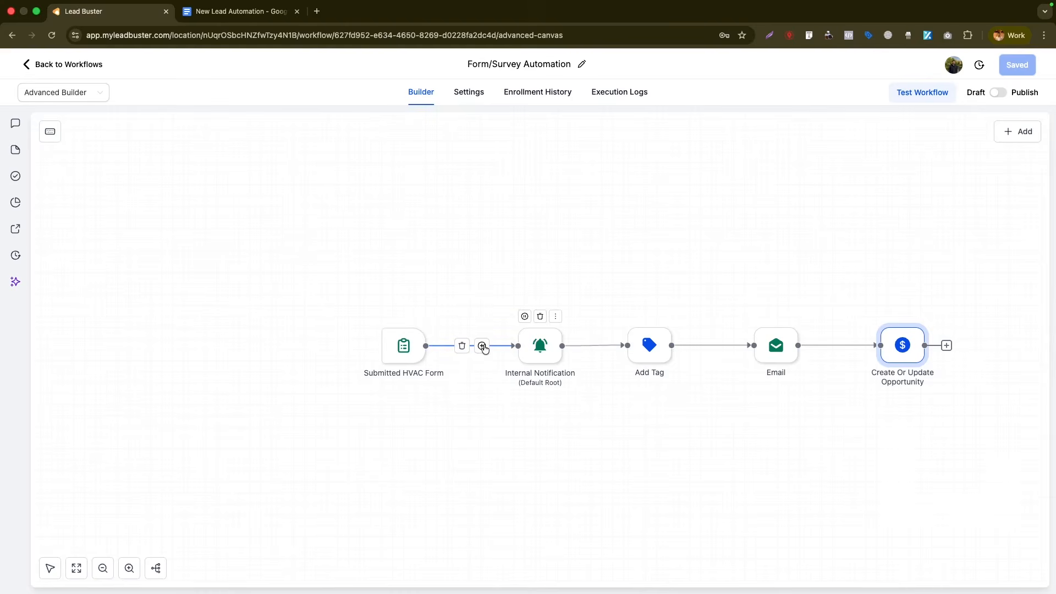
- Insert an Assign To User step after the HVAC form trigger for a chosen user and save it
left_click(482, 346)
type("assig")
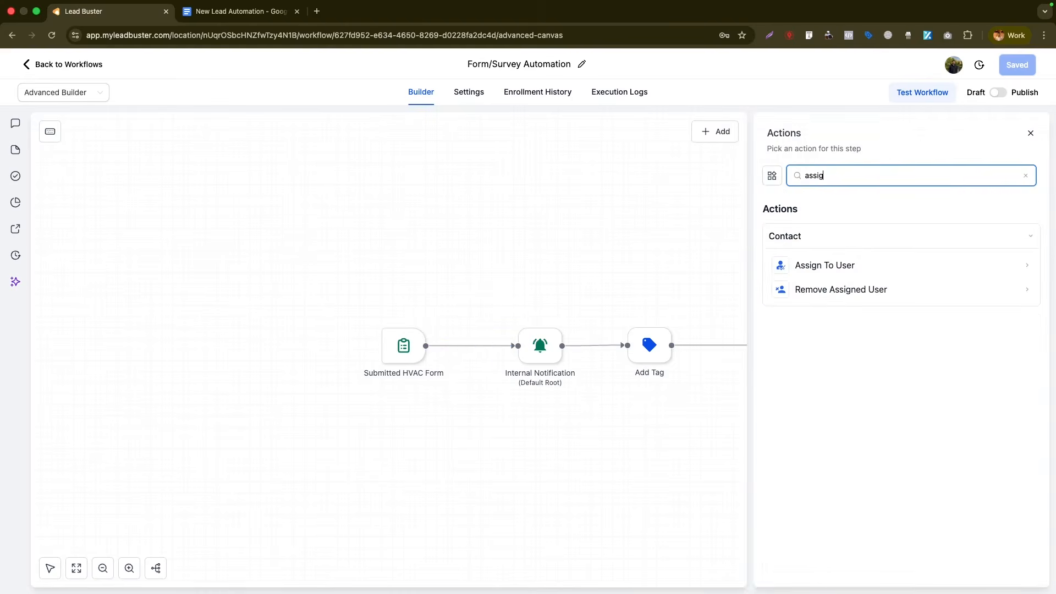
left_click(825, 265)
left_click(825, 258)
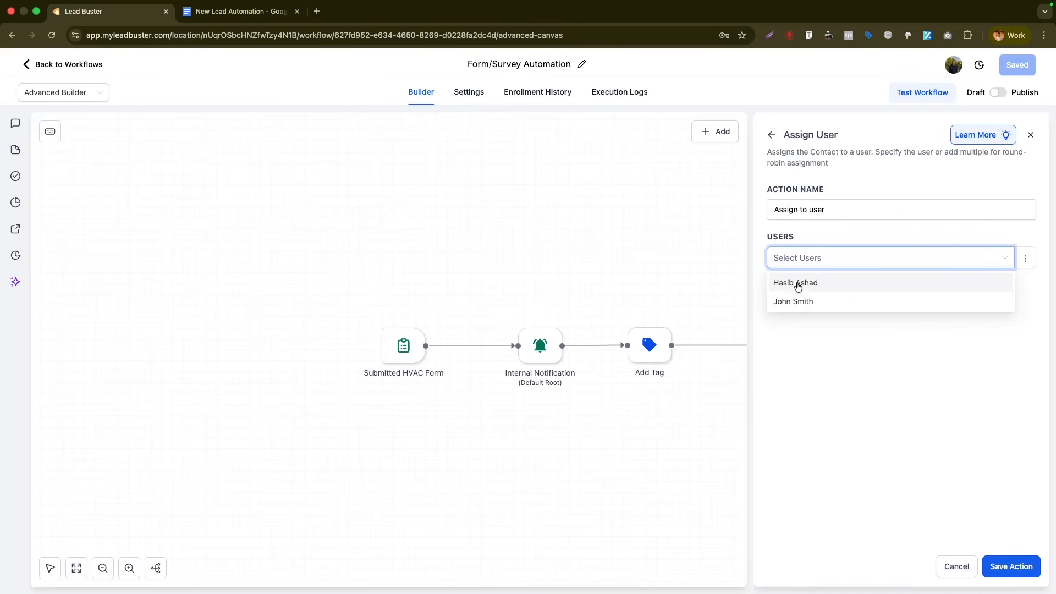
left_click(796, 301)
left_click(833, 239)
left_click(783, 287)
left_click(782, 289)
left_click(1010, 566)
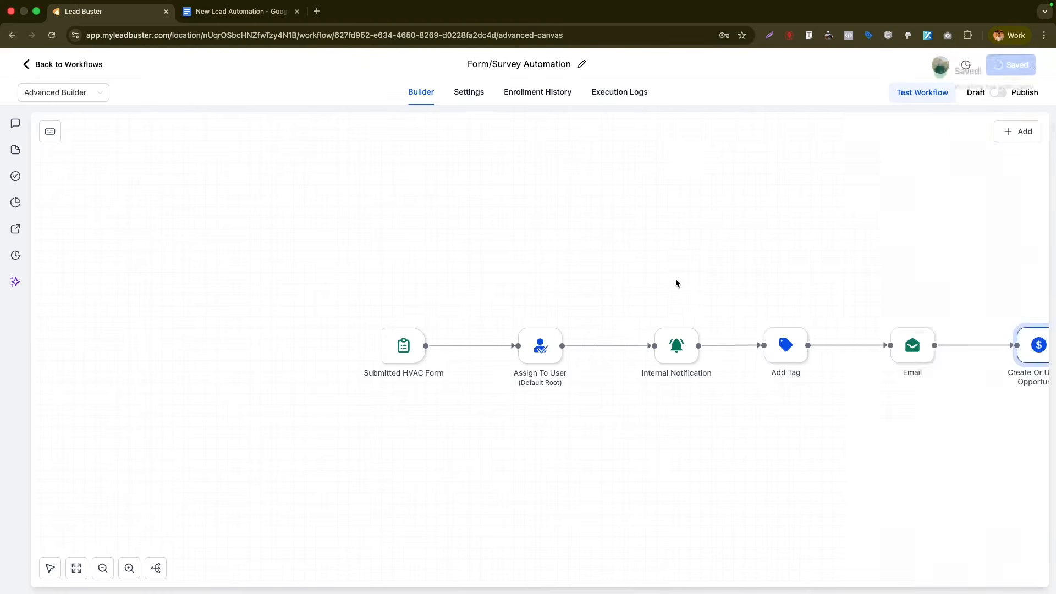
left_click(237, 11)
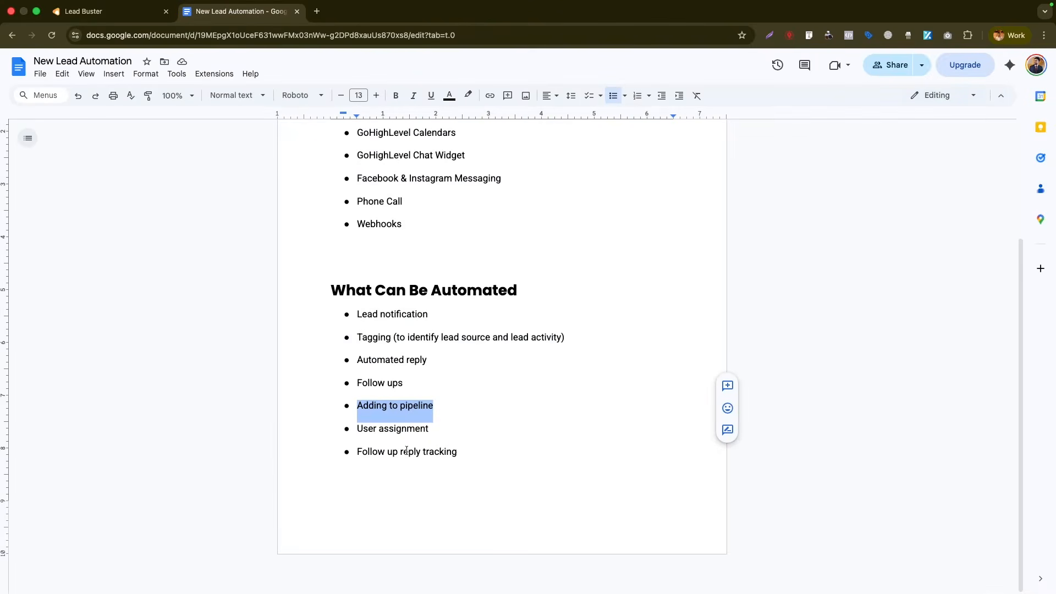
left_click(100, 11)
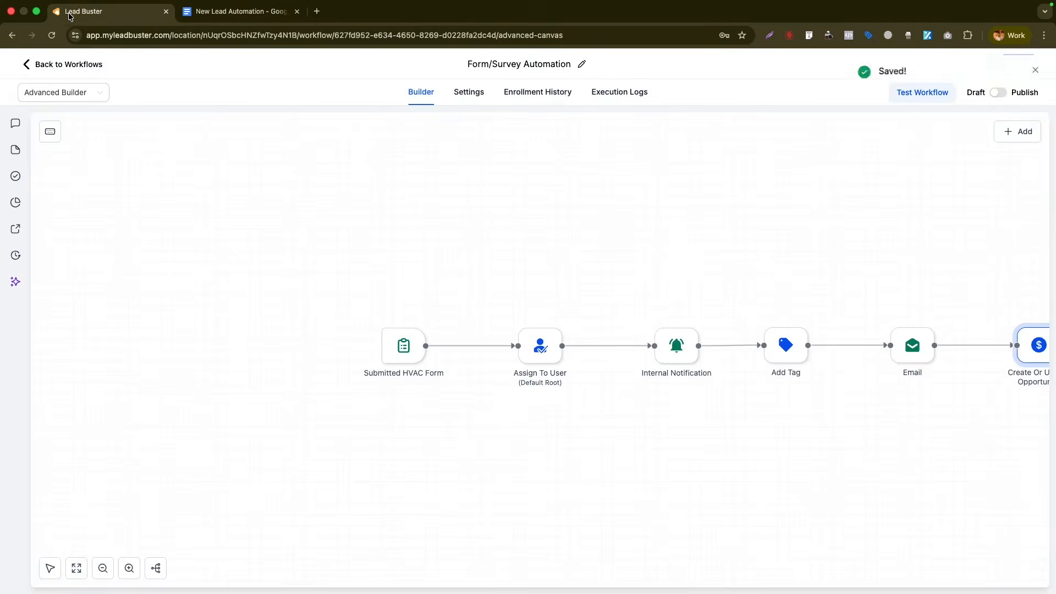
- Line up Assign To User, Internal Notification, Add Tag, Email and Create Or Update Opportunity in the top row, then save
left_click_drag(722, 203, 451, 220)
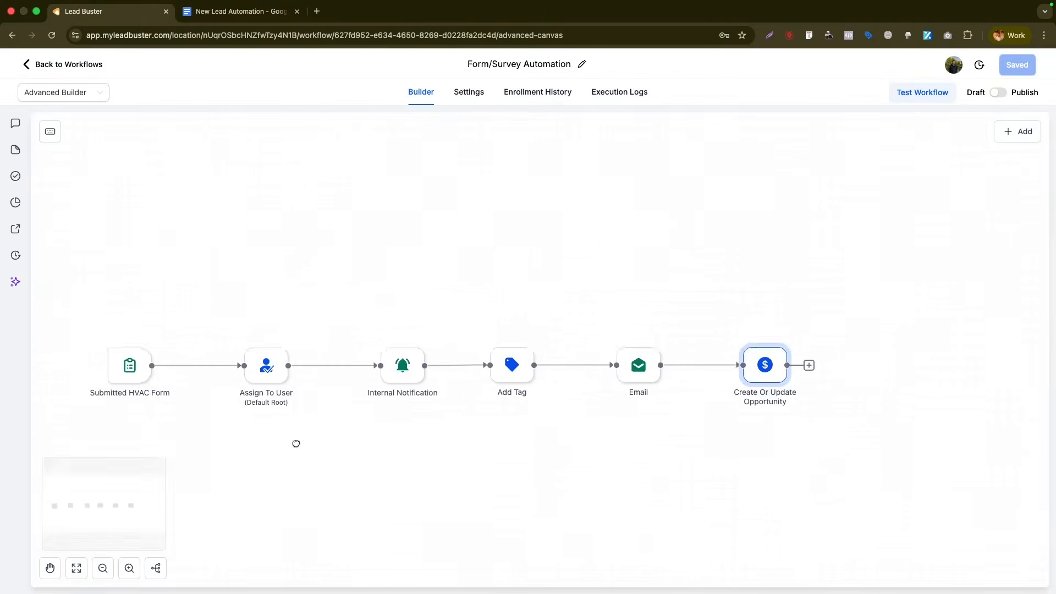
left_click_drag(275, 368, 281, 194)
left_click_drag(402, 367, 363, 192)
left_click_drag(514, 365, 478, 193)
left_click_drag(638, 364, 599, 194)
left_click_drag(765, 364, 737, 192)
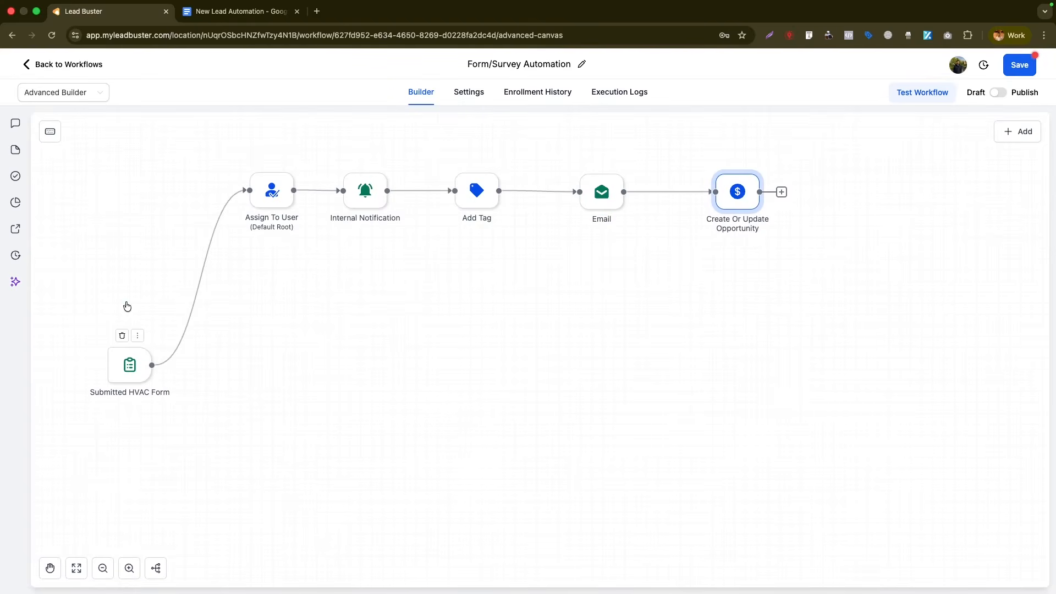
left_click(1017, 69)
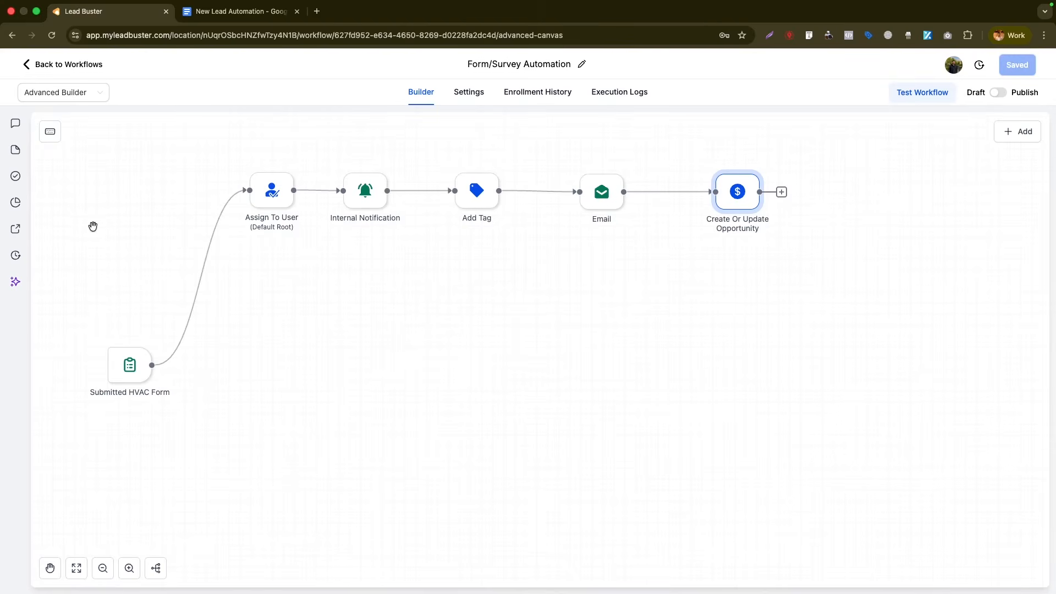
- Change the HVAC form trigger to Survey submitted, filtered to Survey 0, and save it
left_click(130, 364)
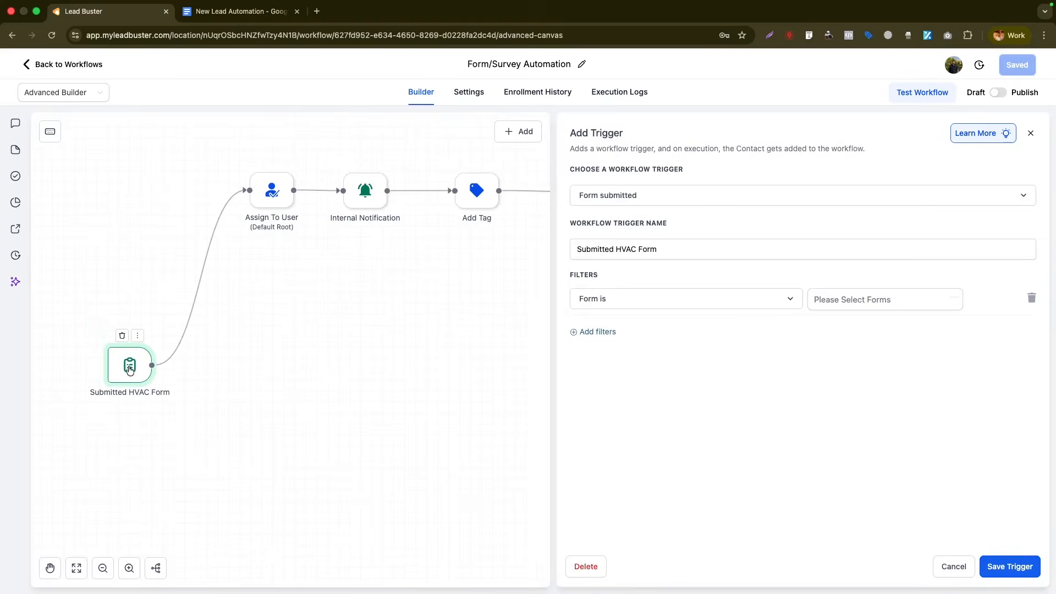
left_click(696, 201)
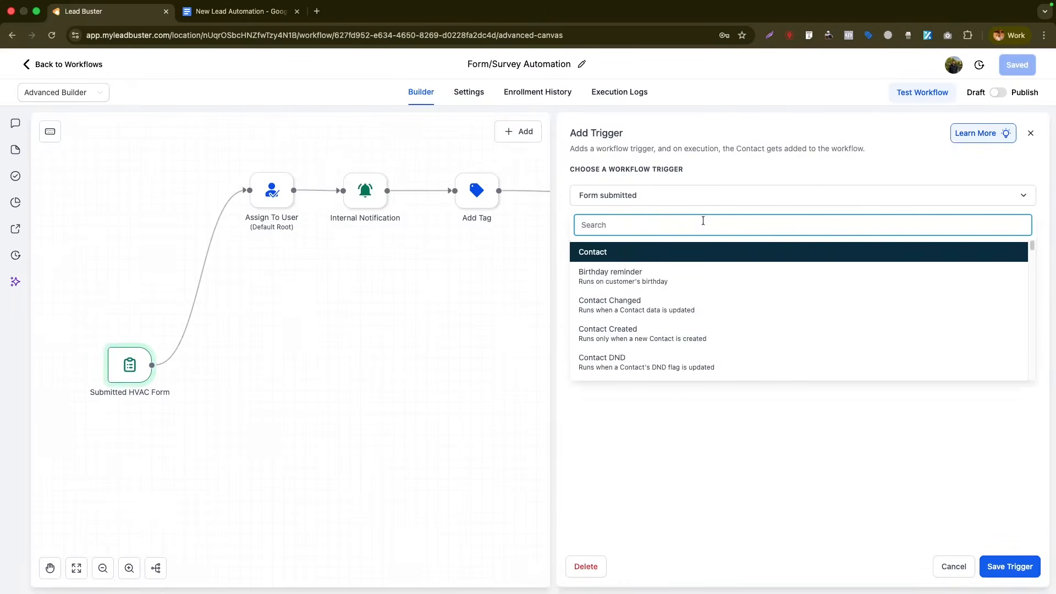
type("survey")
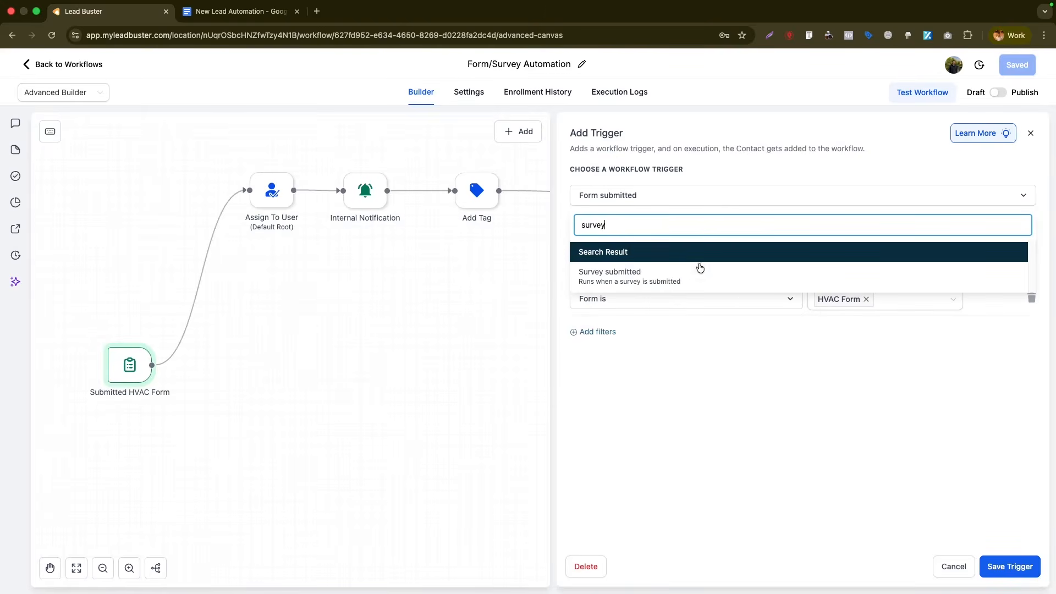
left_click(698, 271)
left_click(600, 285)
left_click(611, 297)
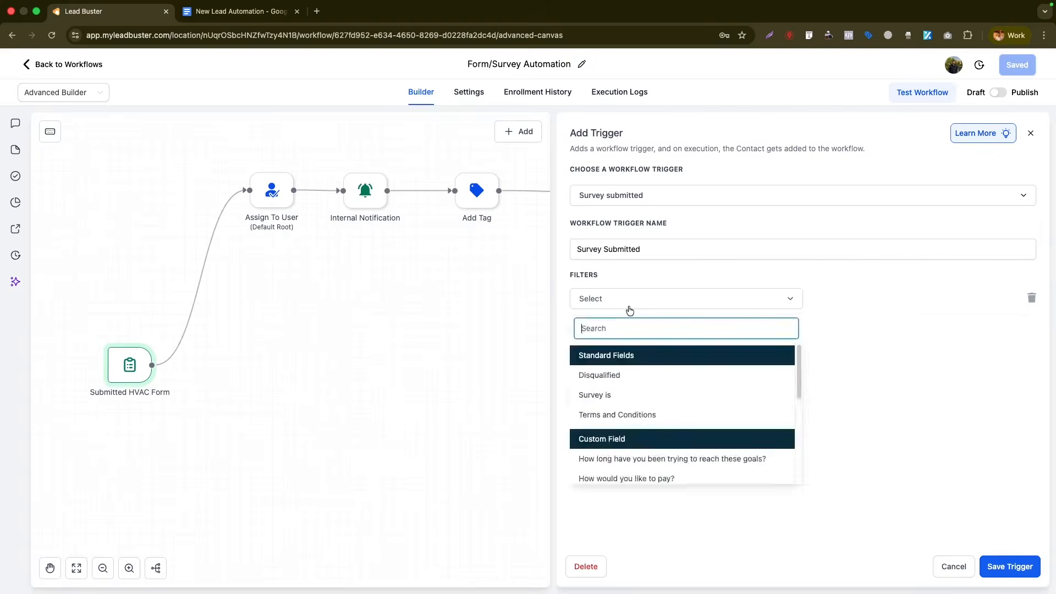
left_click(627, 395)
left_click(828, 305)
left_click(833, 325)
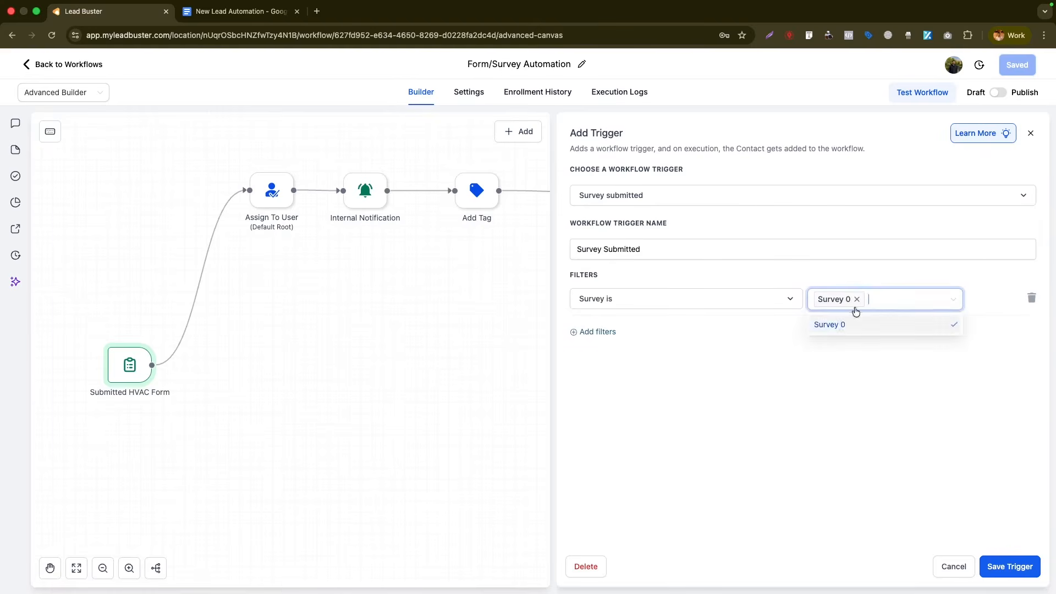
left_click(809, 427)
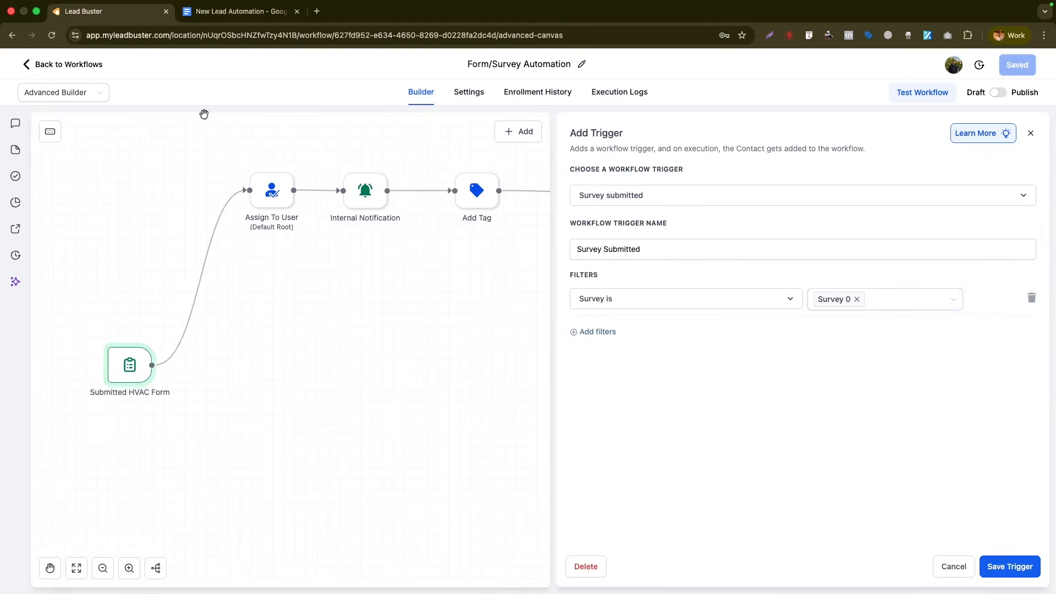
left_click(996, 566)
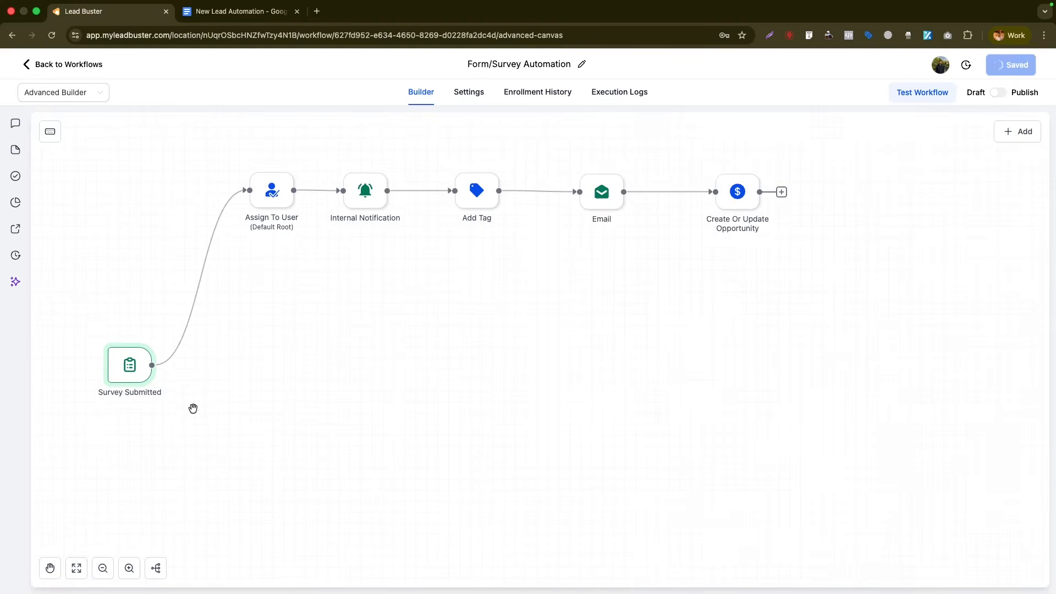
- Add a new Form Submitted trigger filtered to the HVAC Form
right_click(107, 287)
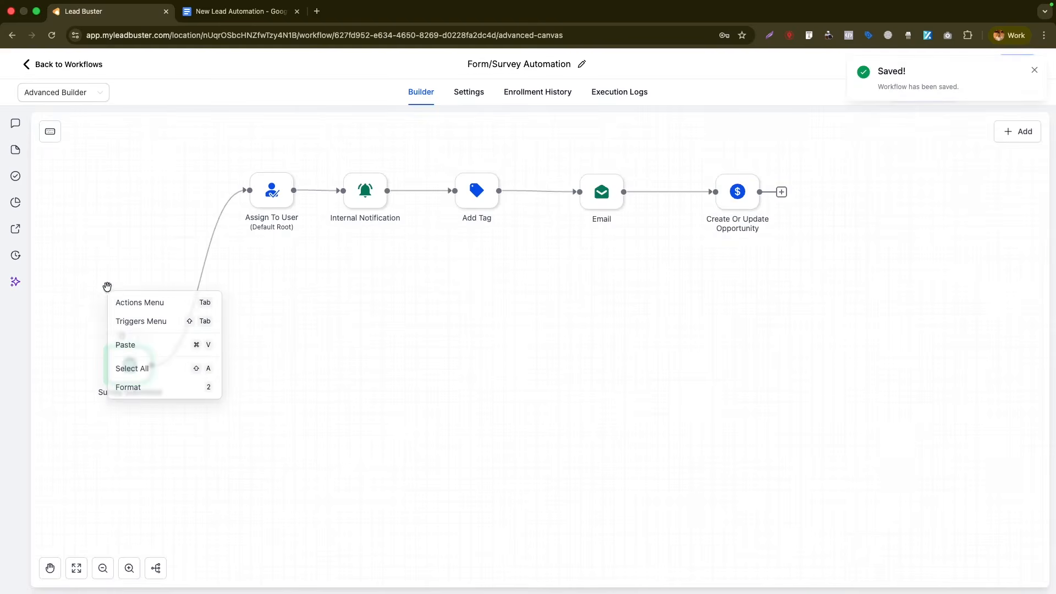
left_click(140, 321)
type("form")
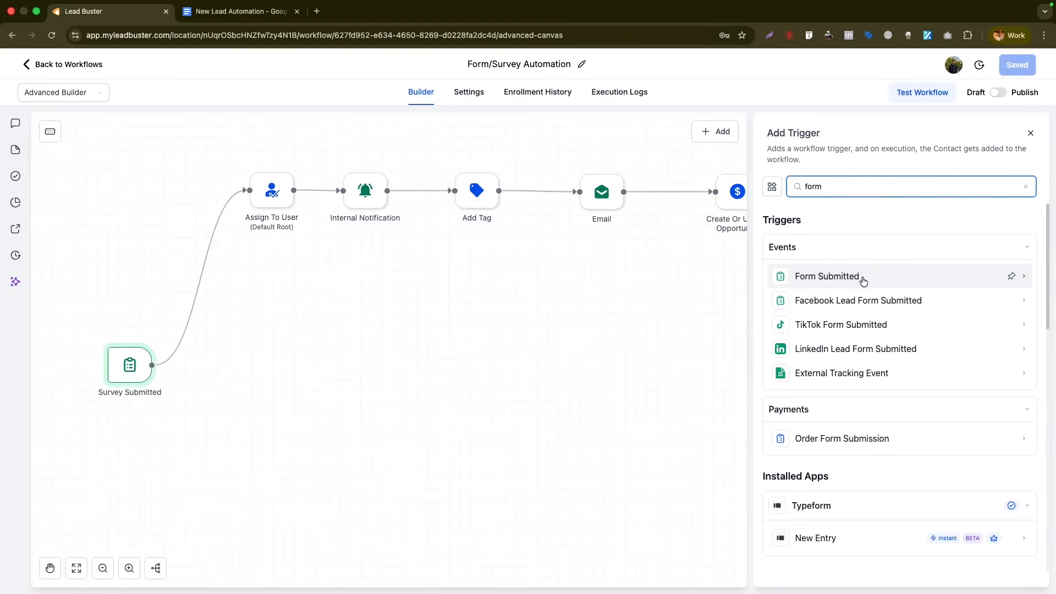
left_click(112, 360)
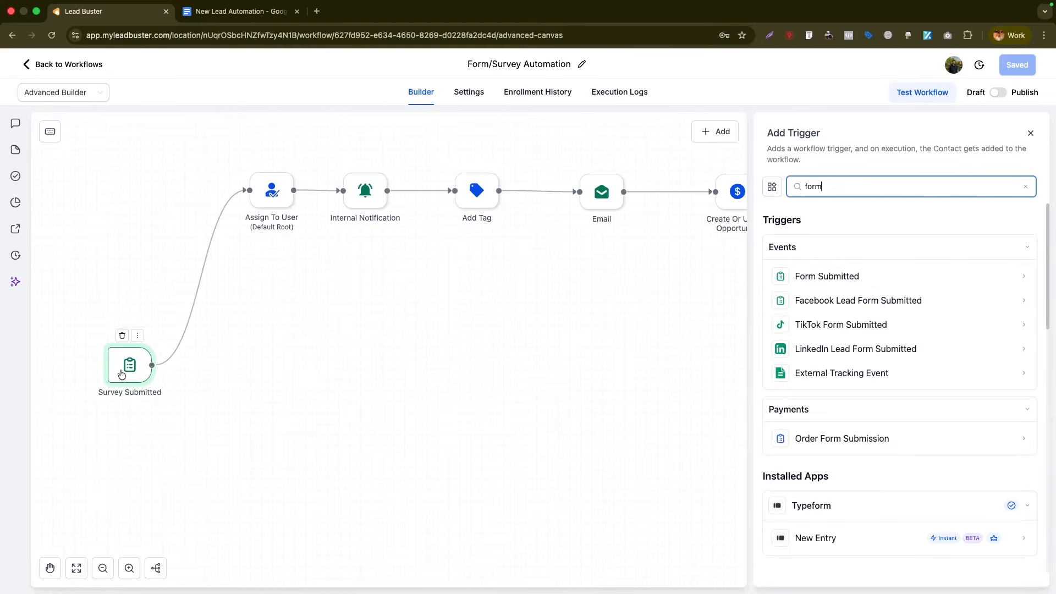
left_click(842, 266)
left_click(596, 289)
left_click(596, 302)
left_click(667, 360)
left_click(855, 306)
left_click(843, 440)
- Name the trigger 'HVAC Form Submitted', save it, and place it just above Survey Submitted
double_click(584, 252)
type("HVAC Form Submitted")
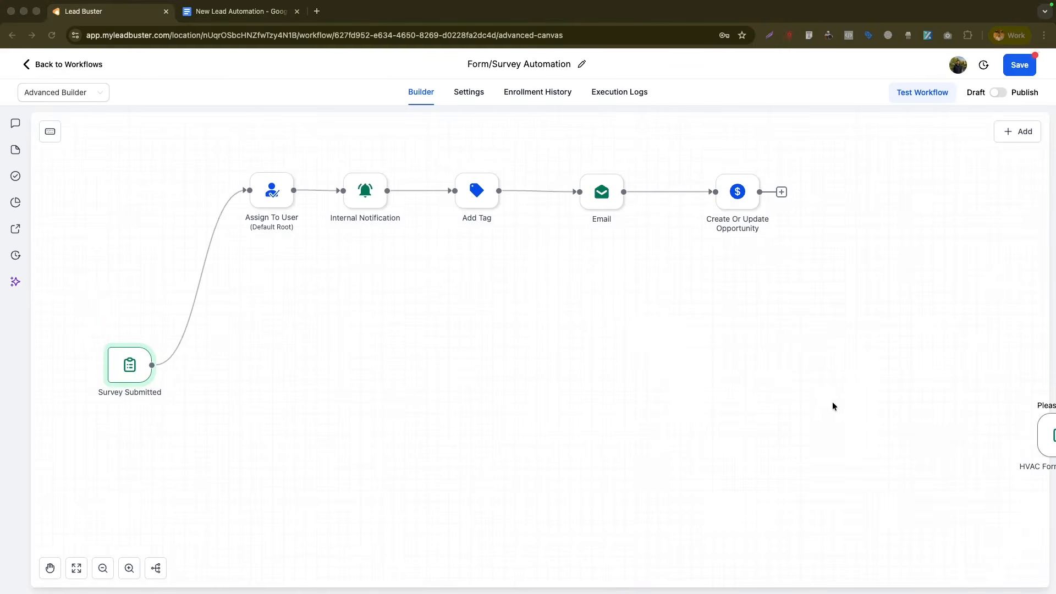
left_click(863, 407)
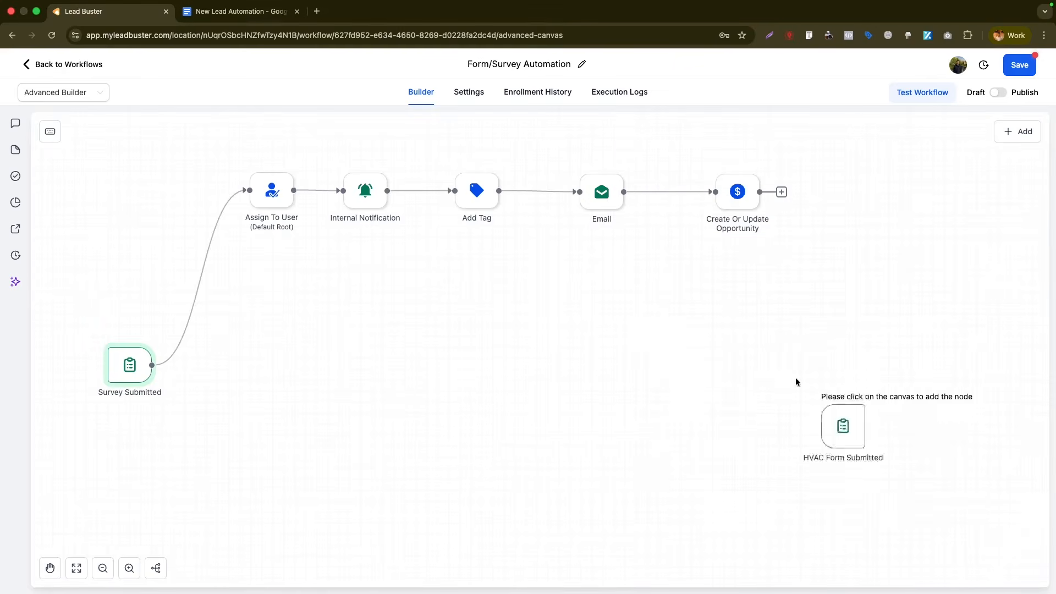
left_click(108, 158)
left_click_drag(127, 185, 123, 295)
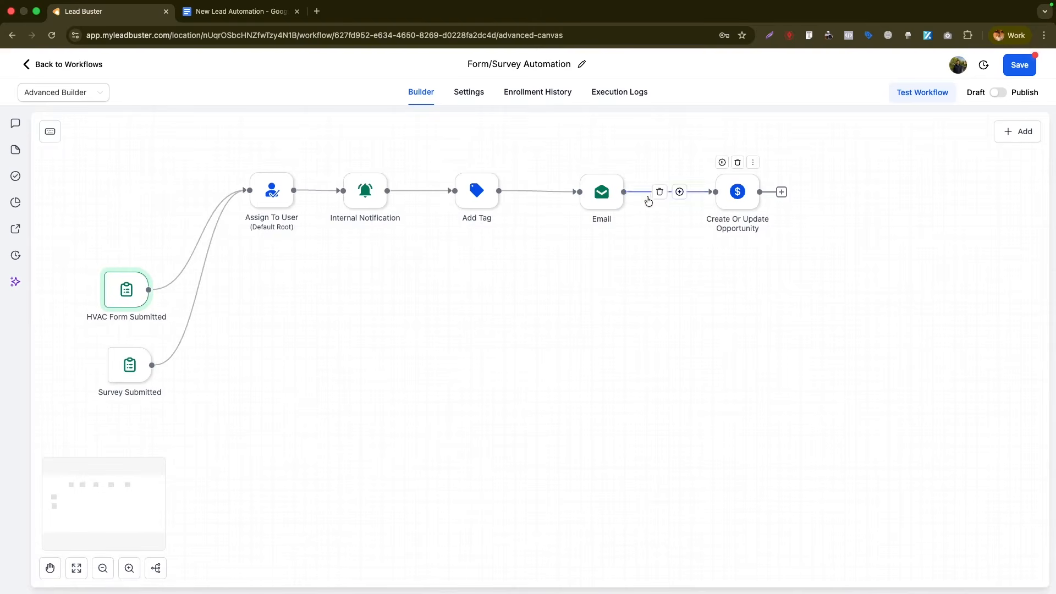
left_click_drag(601, 193, 609, 192)
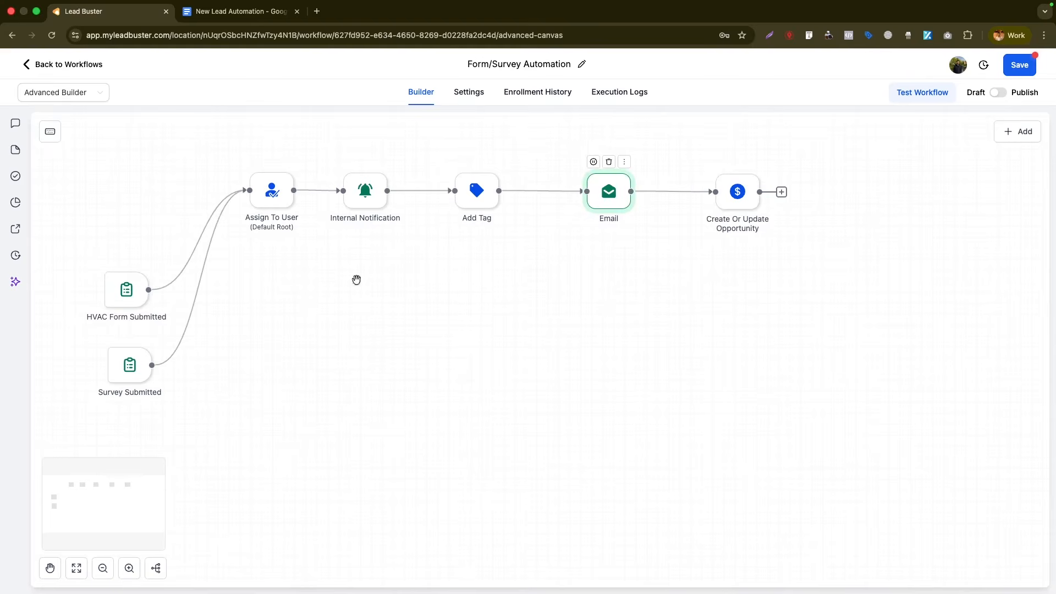
- Add another Form Submitted trigger filtered to the Lead Capture Form
right_click(121, 220)
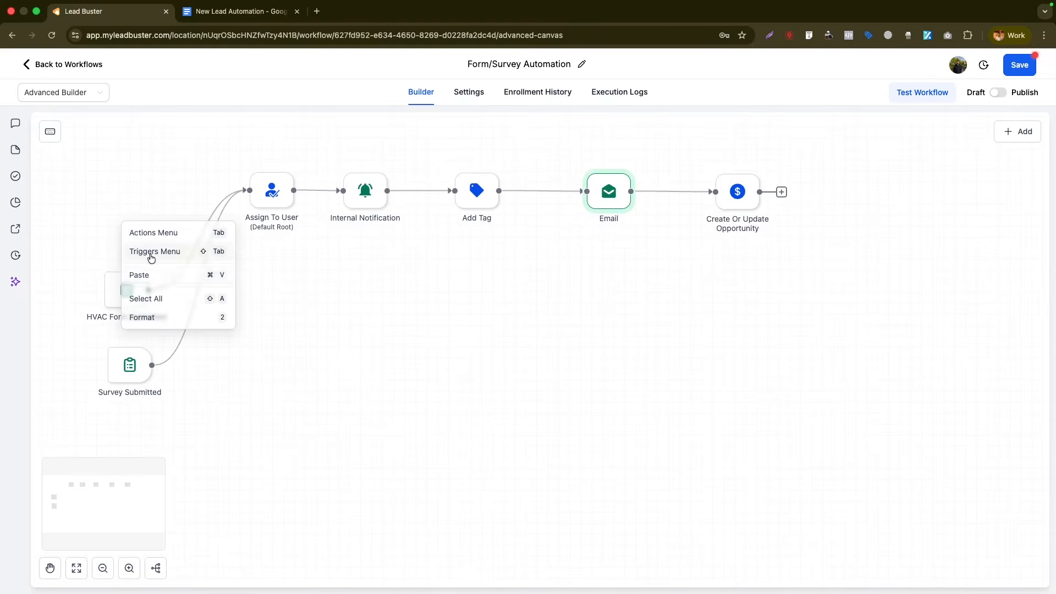
left_click(155, 251)
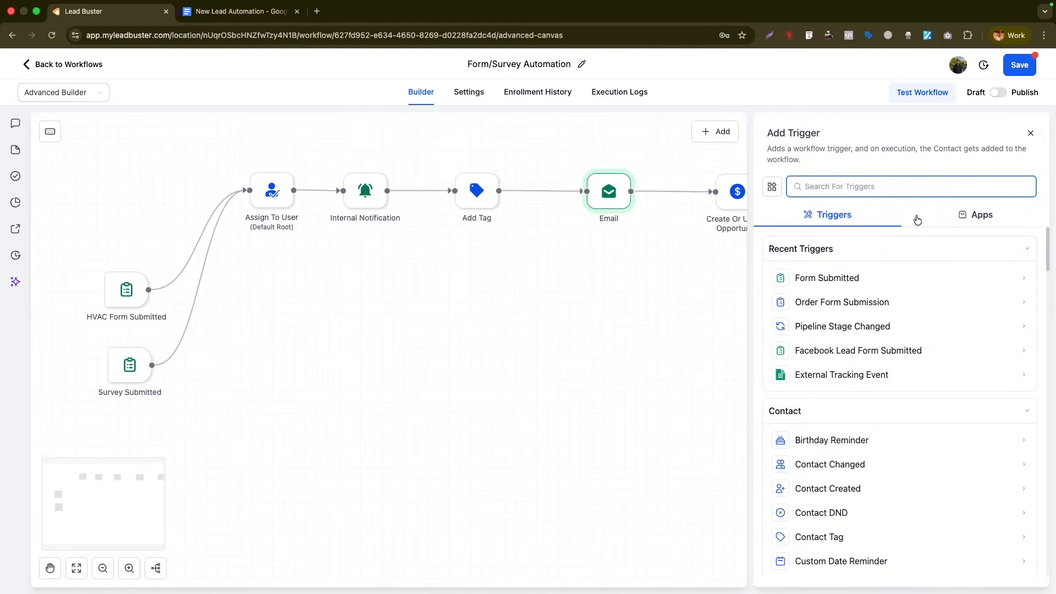
left_click(857, 278)
left_click(605, 289)
left_click(608, 301)
left_click(785, 352)
left_click(877, 308)
left_click(856, 366)
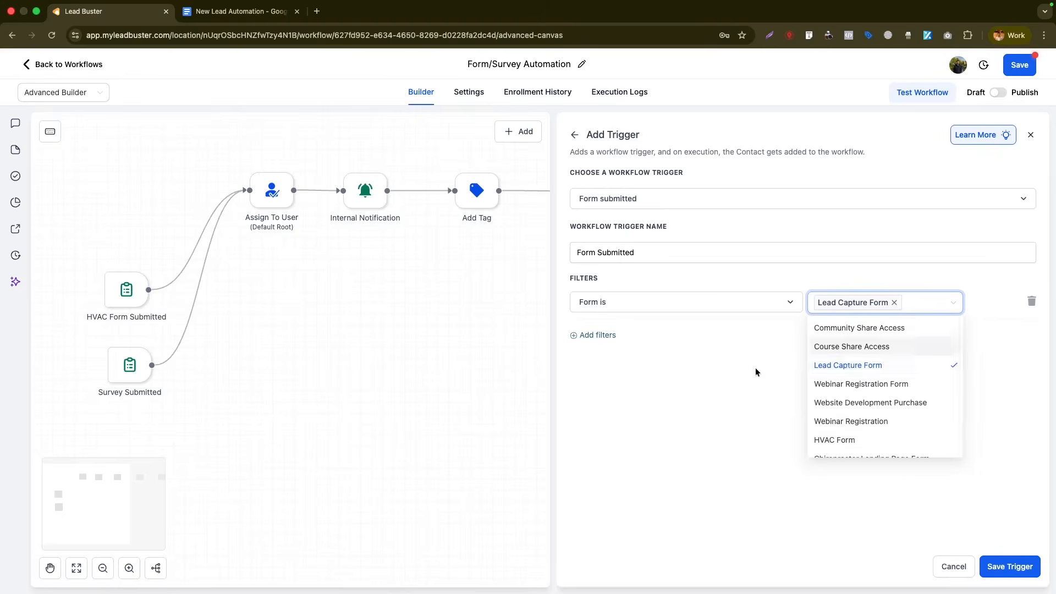
- Name it 'Lead Capture Form Submitted', stack it above the HVAC trigger, tighten the step row and save
double_click(585, 252)
type("Lead Capture Form")
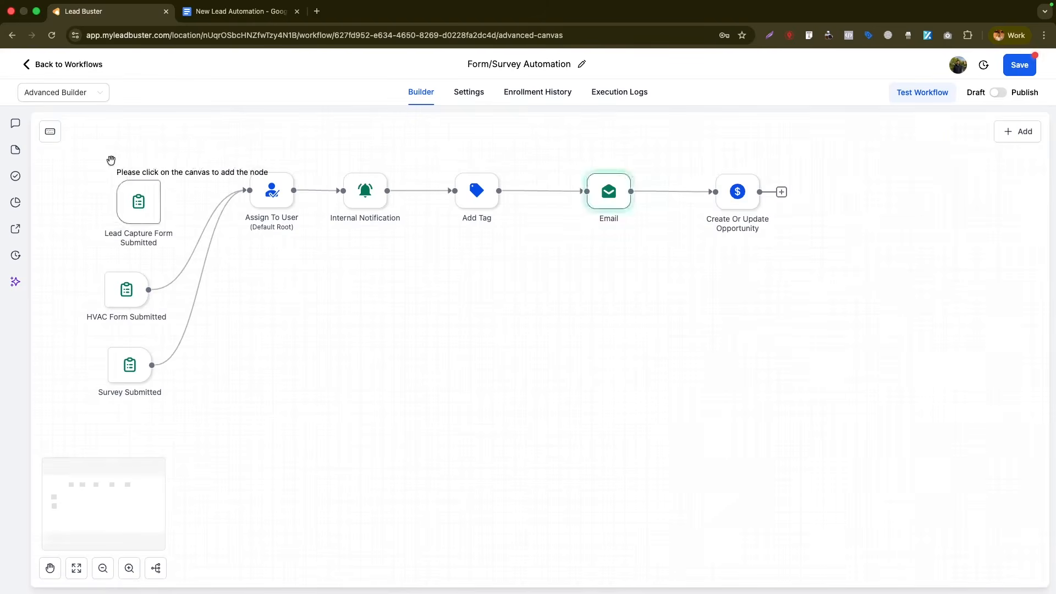
left_click(109, 157)
left_click_drag(129, 188, 131, 233)
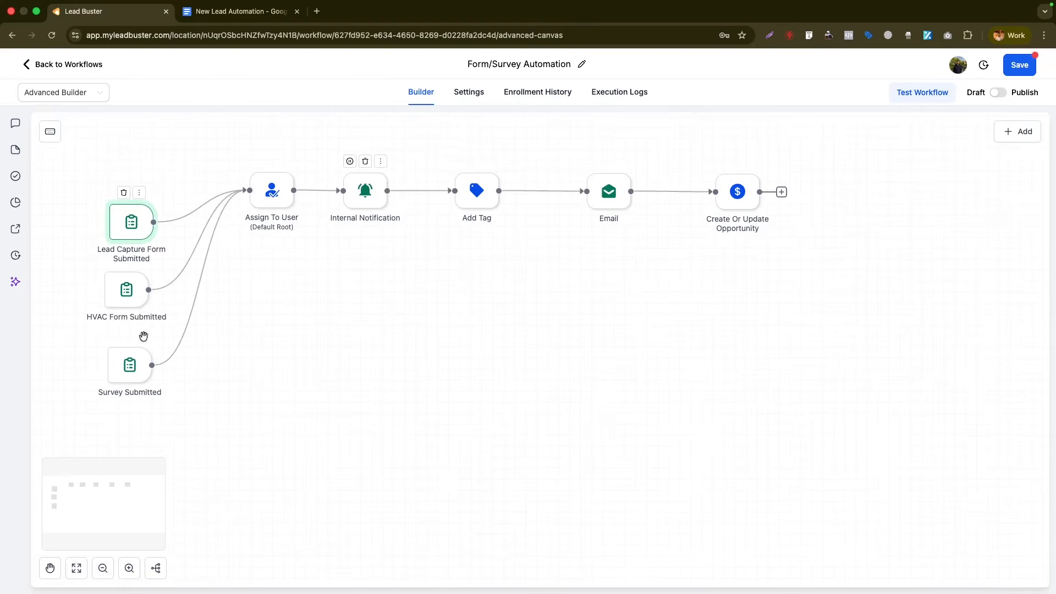
left_click_drag(611, 196, 581, 196)
left_click_drag(723, 197, 667, 197)
left_click(1019, 65)
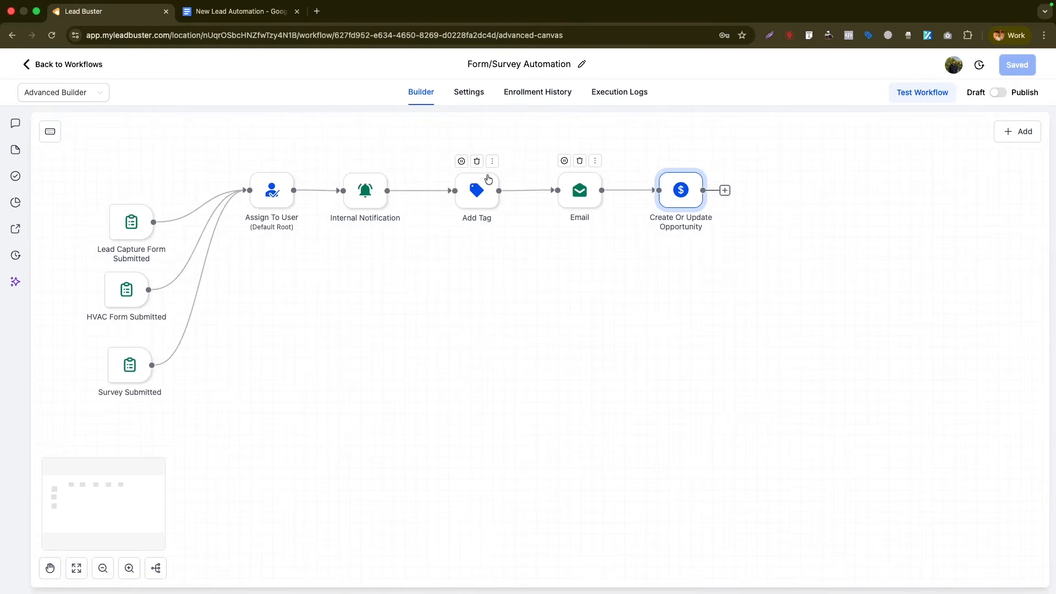
- Delete the Add Tag step and shift Email and Create Or Update Opportunity left
left_click(481, 162)
left_click(643, 353)
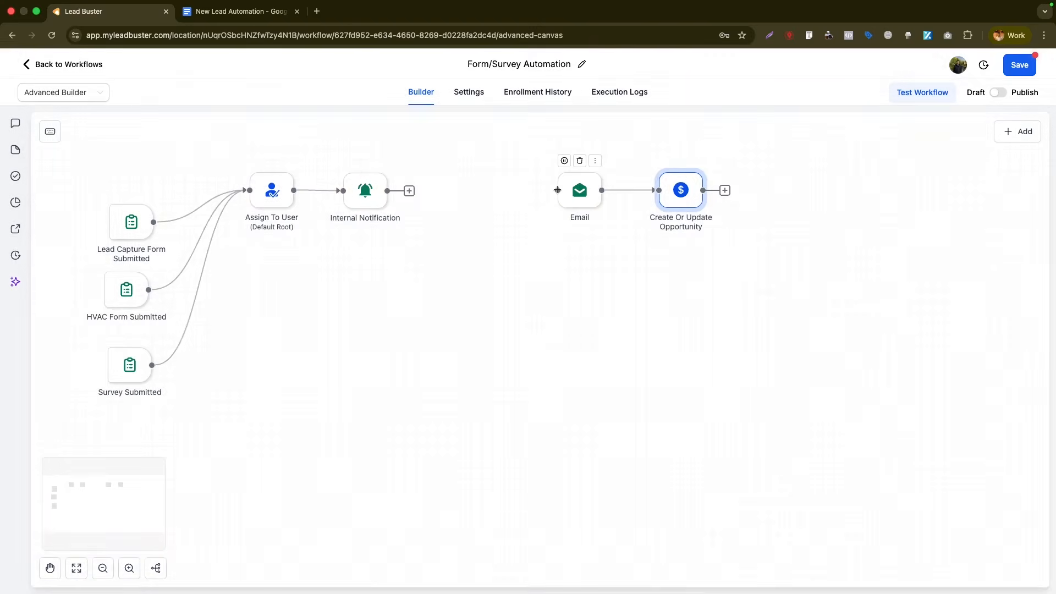
left_click_drag(579, 190, 453, 192)
left_click_drag(679, 190, 559, 189)
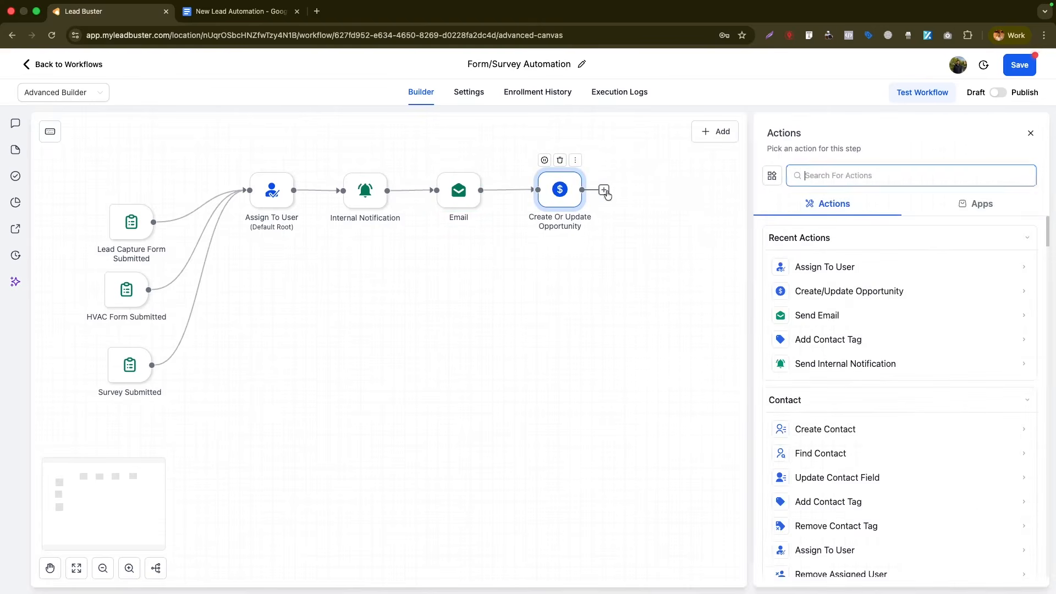
- Add an If/Else step with a 'Survey Submitted' branch: Workflow Trigger is Survey Submitted
type("if")
left_click(797, 393)
left_click(658, 377)
left_click(648, 483)
left_click(742, 380)
left_click(732, 402)
left_click(849, 378)
left_click(855, 402)
double_click(659, 339)
type("Survey Submitted")
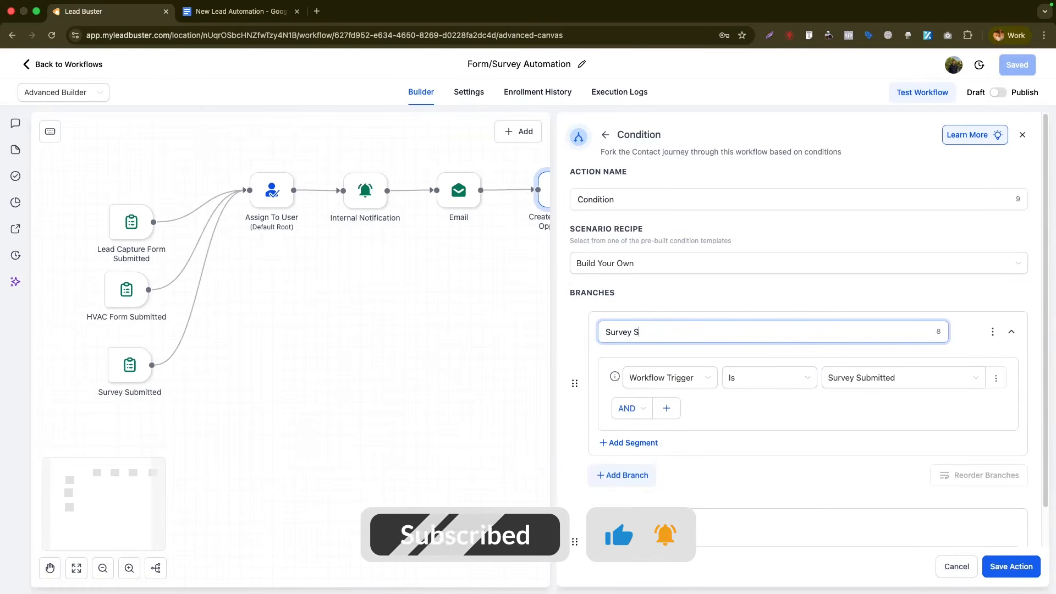
- Add a second branch 'HVAC Form Submitted' where Workflow Trigger is HVAC Form Submitted
scroll(633, 440, "down", 1)
left_click(631, 435)
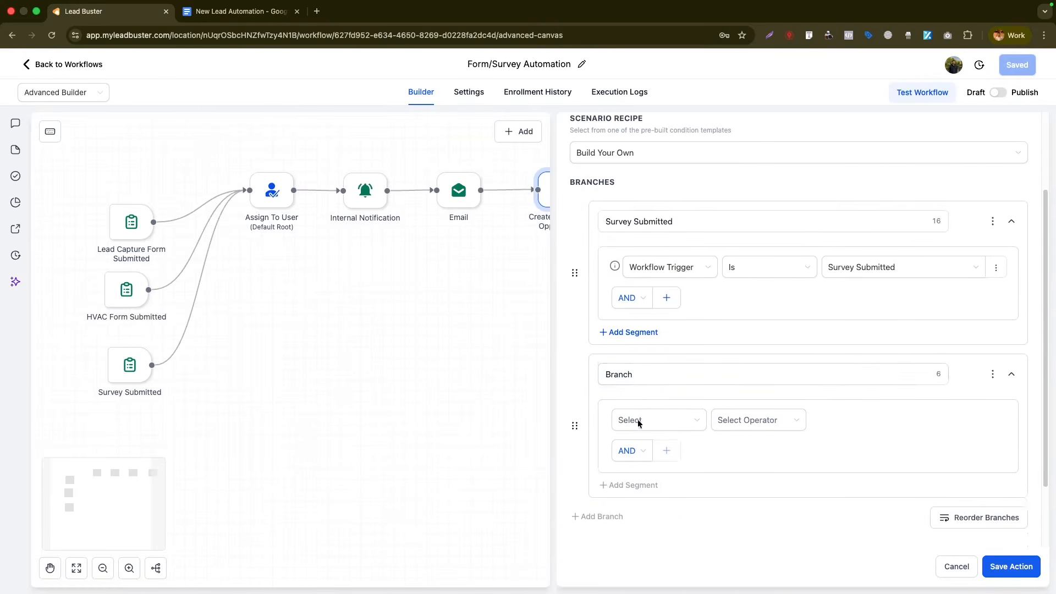
scroll(636, 424, "down", 1)
double_click(641, 321)
type("HVAC Form Submitted")
left_click(658, 365)
left_click(653, 471)
left_click(761, 367)
left_click(761, 391)
scroll(632, 516, "down", 1)
double_click(632, 516)
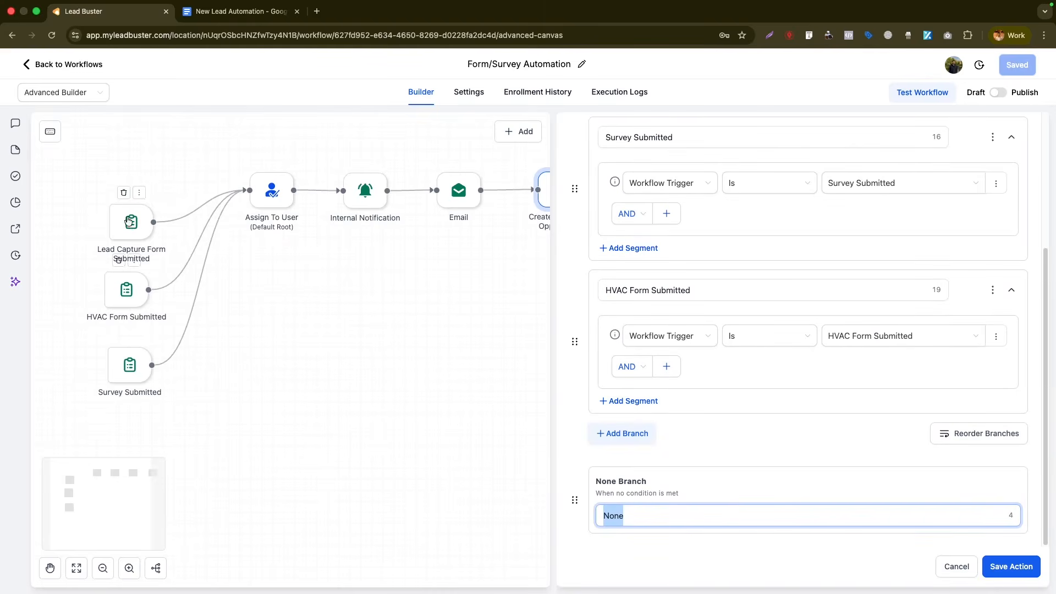
- Reopen the condition and redo the 'Survey Submitted' branch: Workflow Trigger is Survey Submitted
left_click_drag(128, 221, 127, 209)
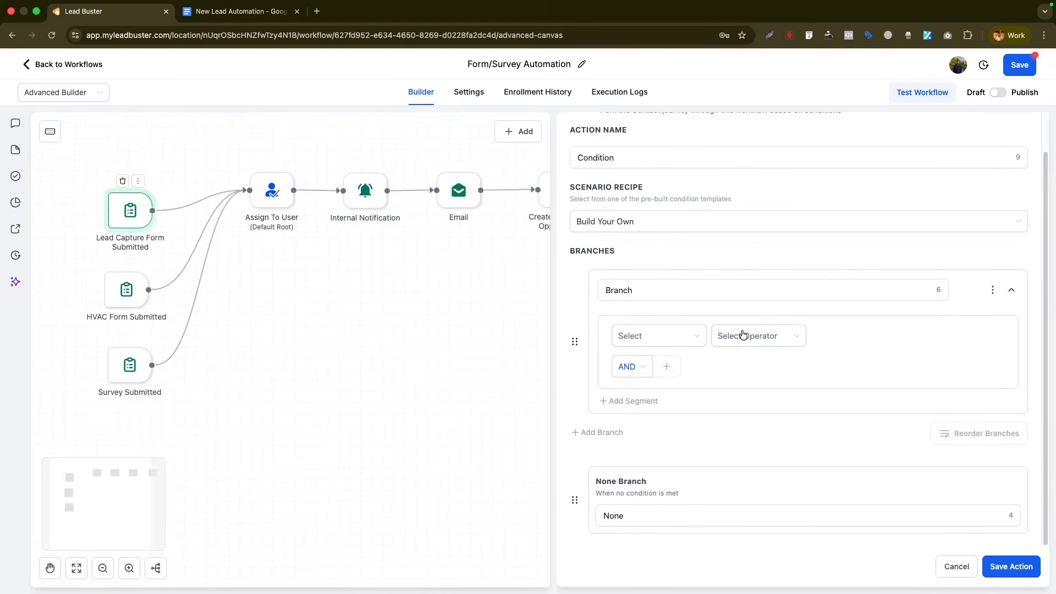
scroll(743, 334, "up", 2)
left_click(1022, 134)
left_click(604, 191)
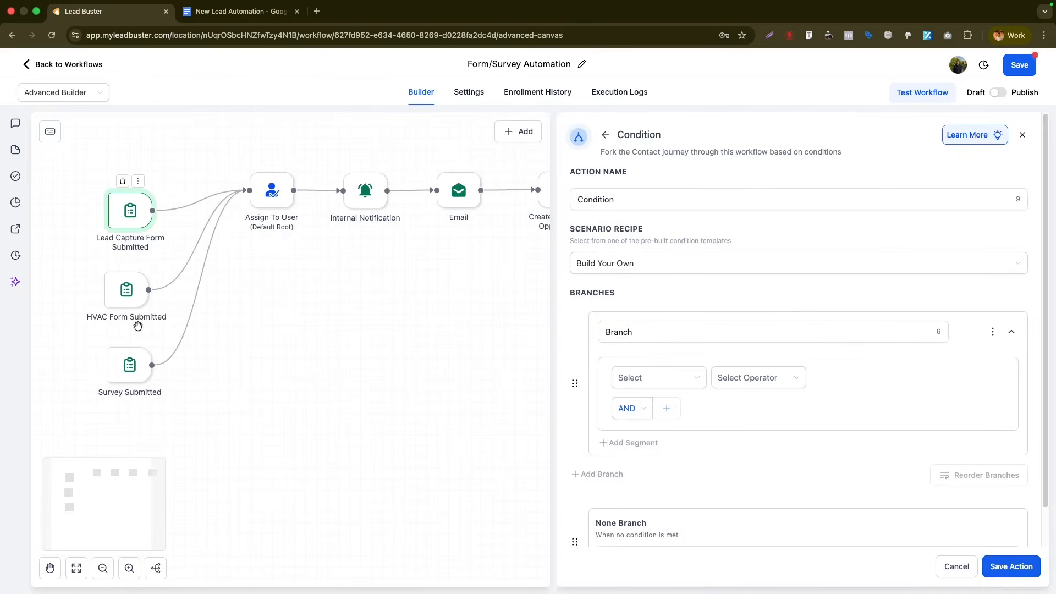
left_click(656, 336)
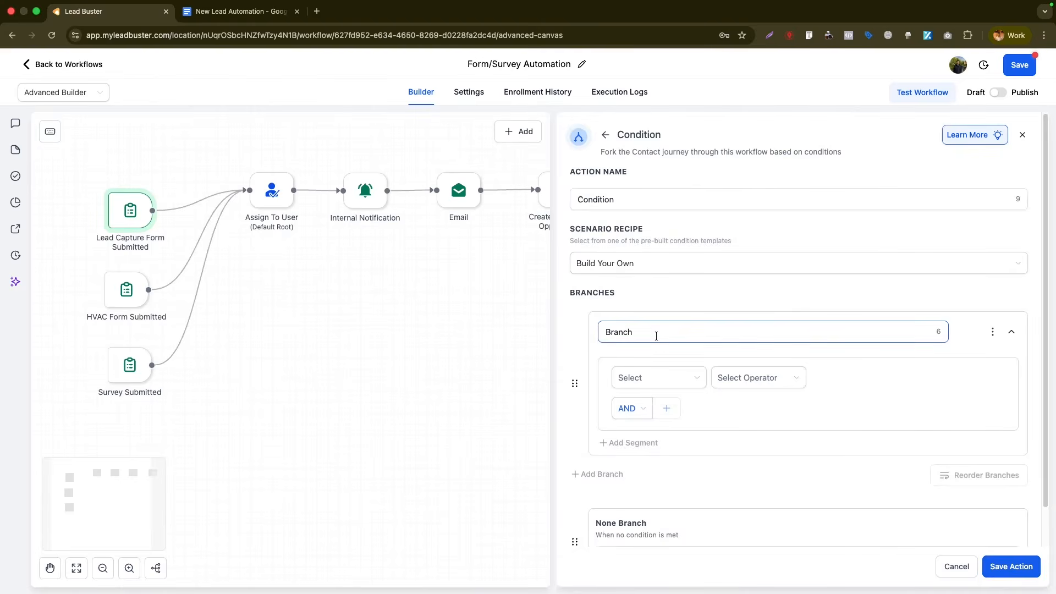
double_click(656, 335)
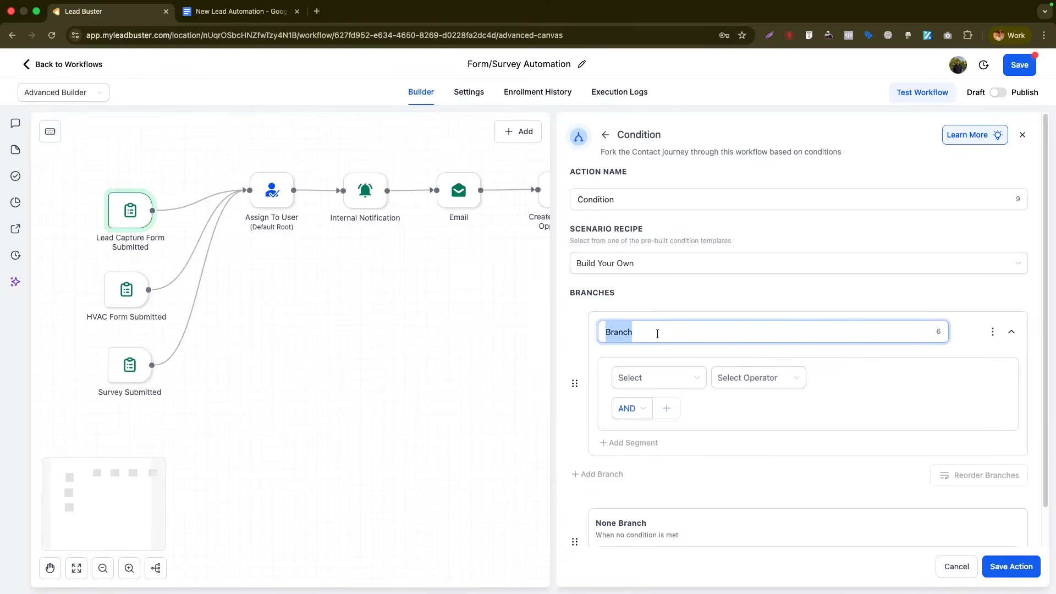
type("Survey Submitted")
left_click(658, 377)
left_click(681, 482)
left_click(770, 377)
left_click(756, 402)
left_click(849, 403)
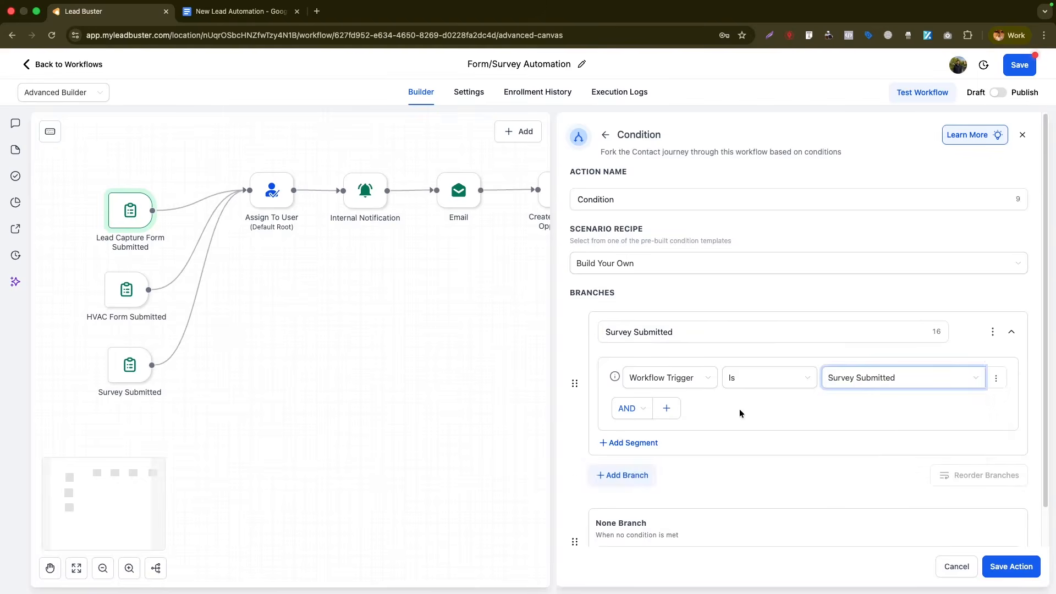
- Re-add the 'HVAC Form Submitted' branch with Workflow Trigger is HVAC Form Submitted
scroll(715, 419, "down", 2)
left_click(644, 434)
double_click(627, 442)
type("HVAC F")
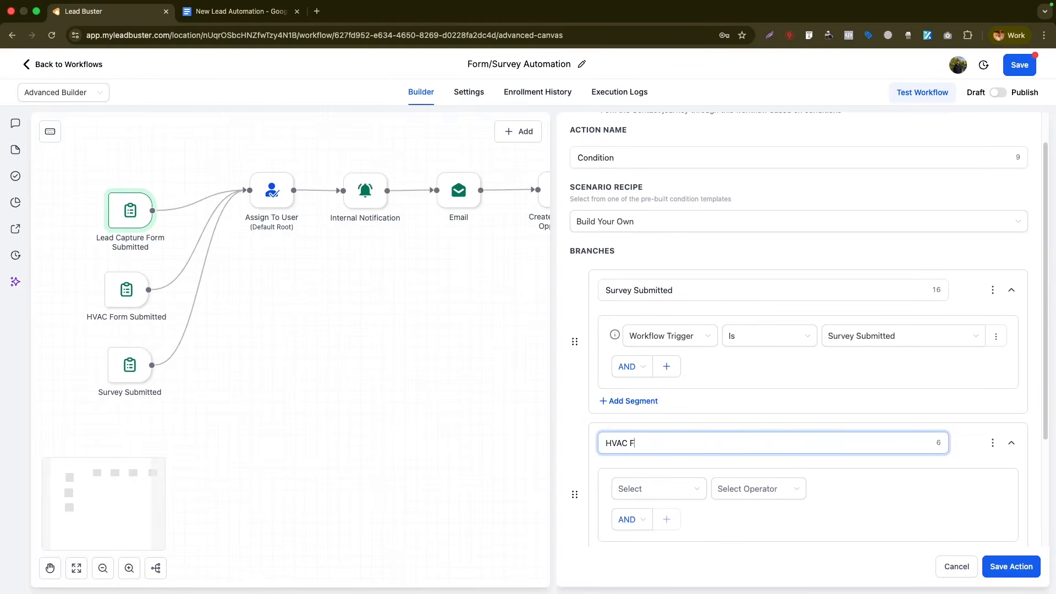
type("orm Submitted")
left_click(759, 488)
left_click(733, 517)
left_click(839, 531)
- Rename the fallback branch for Lead Capture and save the condition step
scroll(672, 429, "down", 3)
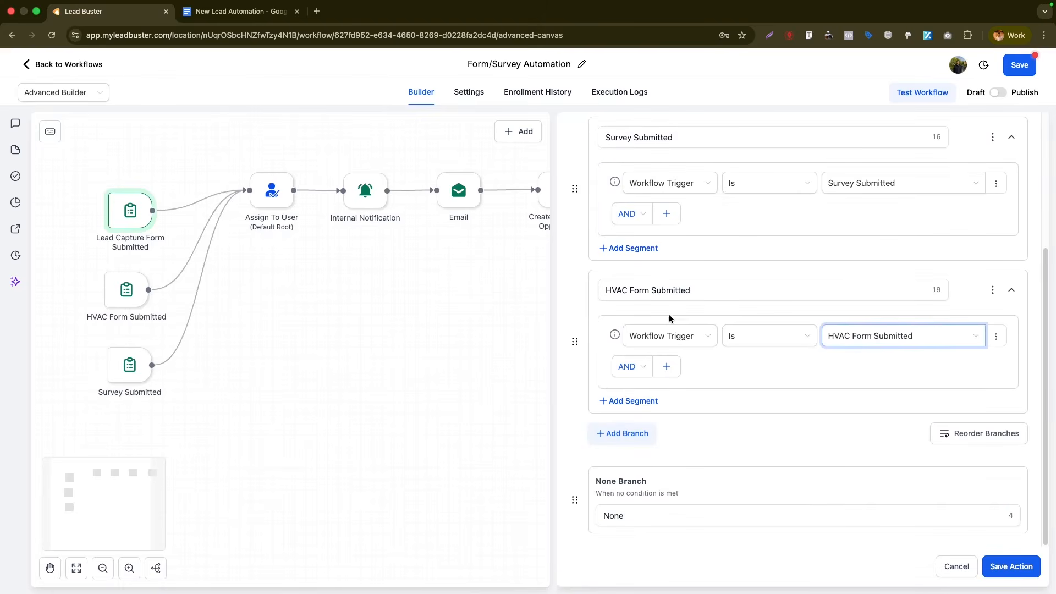
double_click(616, 506)
type("Lead Capture Form Submitted")
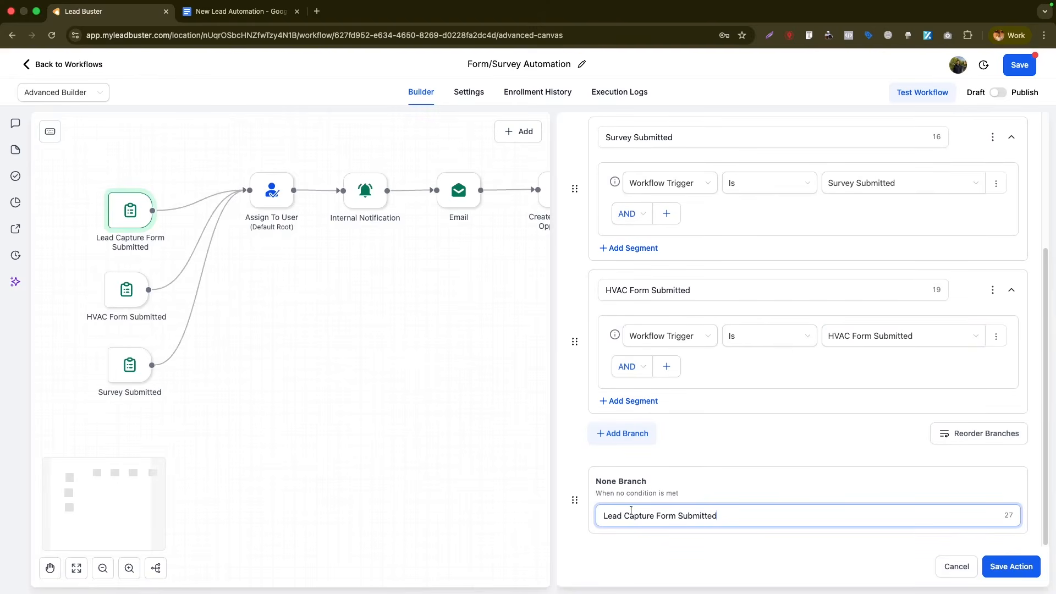
left_click(987, 572)
left_click_drag(751, 292, 621, 414)
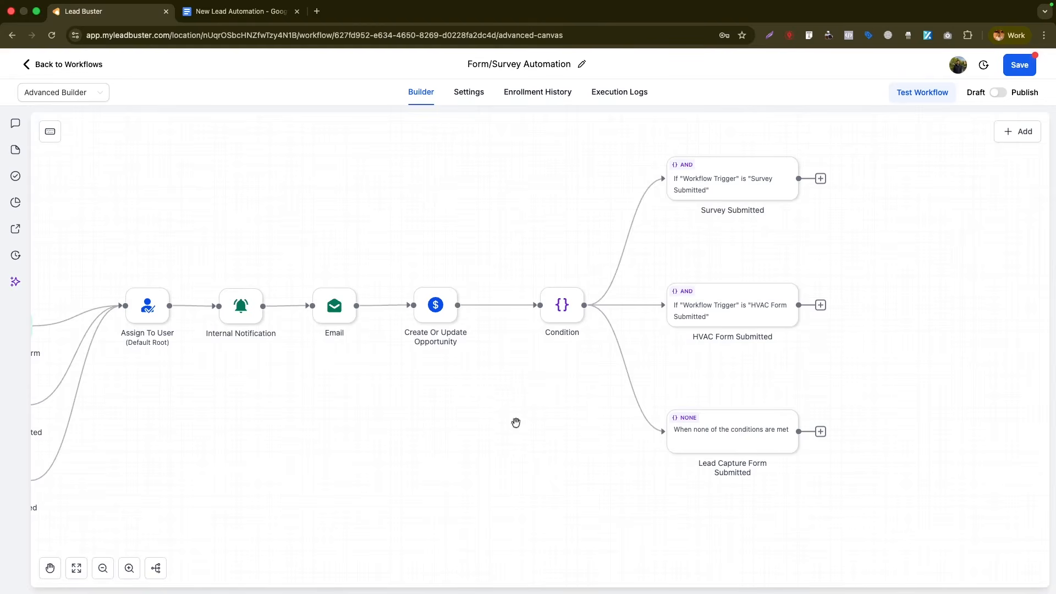
- Add a tag step 'Add Tag Survey Submit' with tag survey_submitted on the Survey Submitted branch
left_click(820, 178)
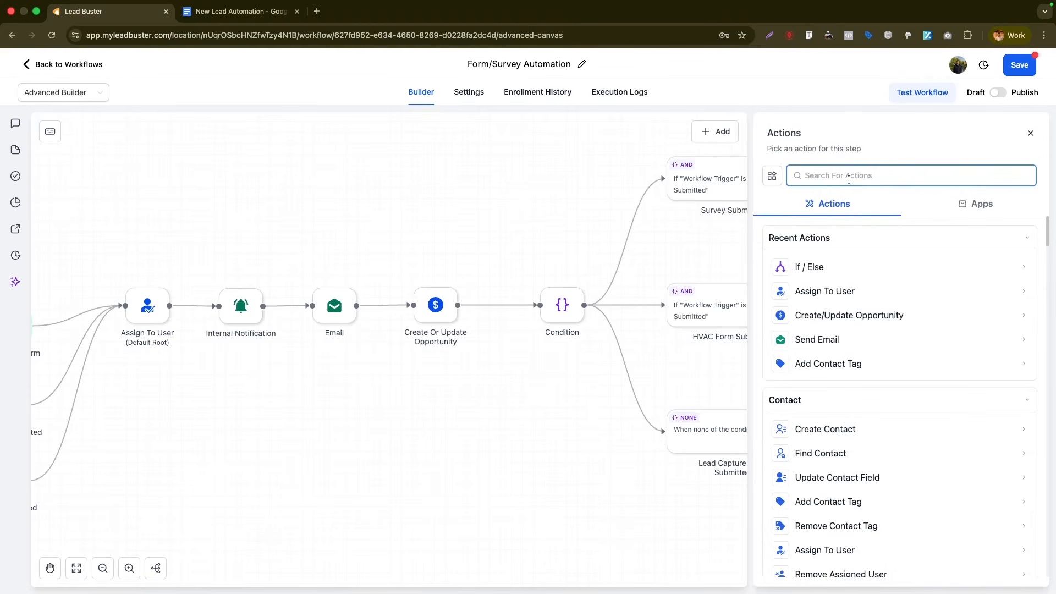
type("tag")
left_click(833, 265)
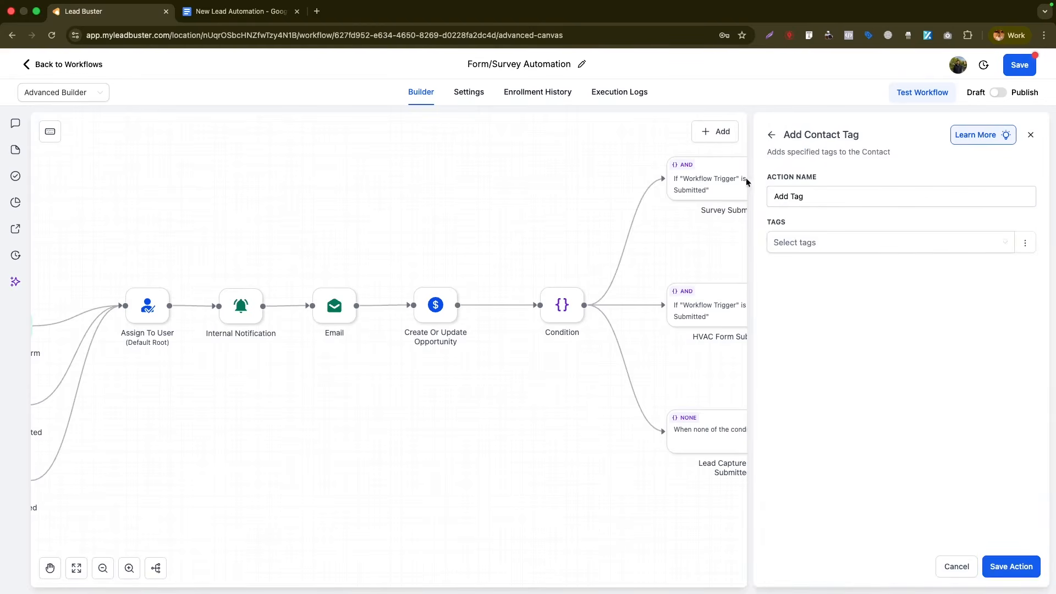
left_click(818, 244)
type("survey_submitted")
key("Return")
left_click(842, 196)
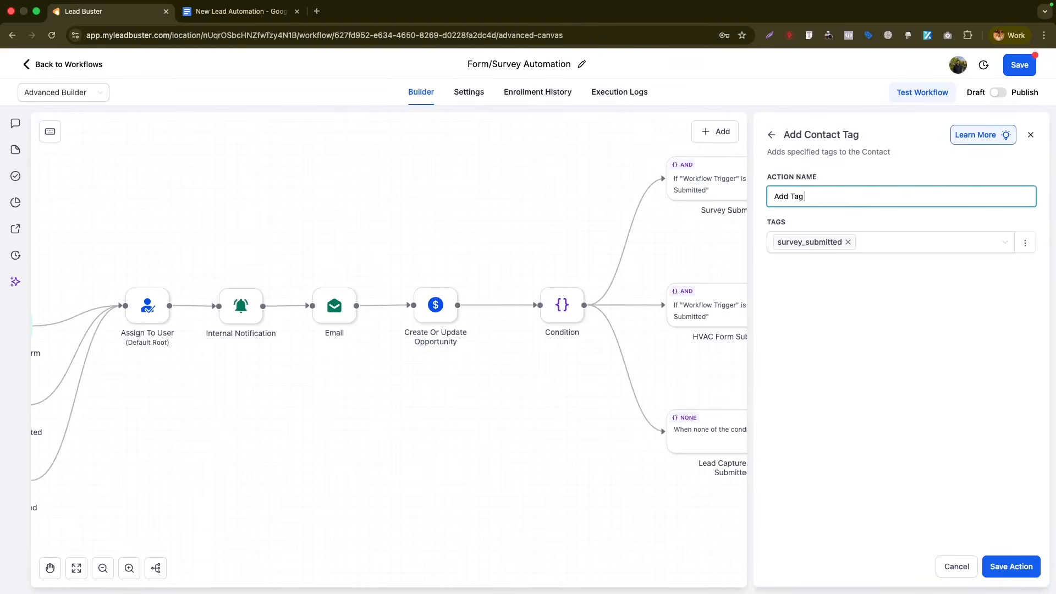
type("Add Tag Survey Submit")
left_click(1011, 565)
- Copy the tag step to the HVAC branch, swapping the tag to hvac_landing_page
left_click(917, 152)
left_click(817, 203)
right_click(894, 304)
left_click(915, 360)
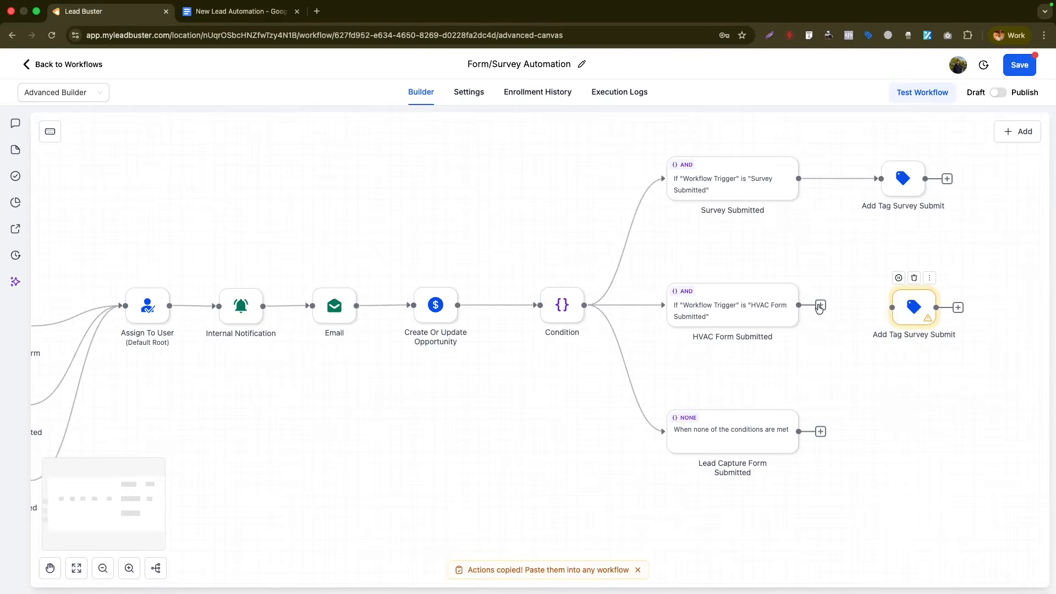
left_click(903, 327)
left_click(847, 239)
left_click(818, 240)
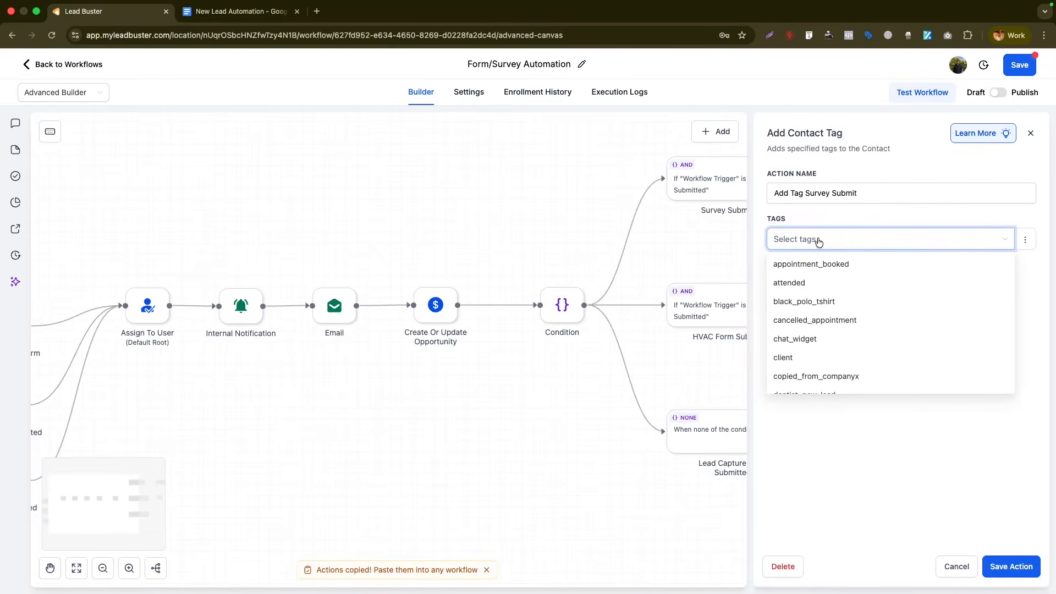
type("hvac_form")
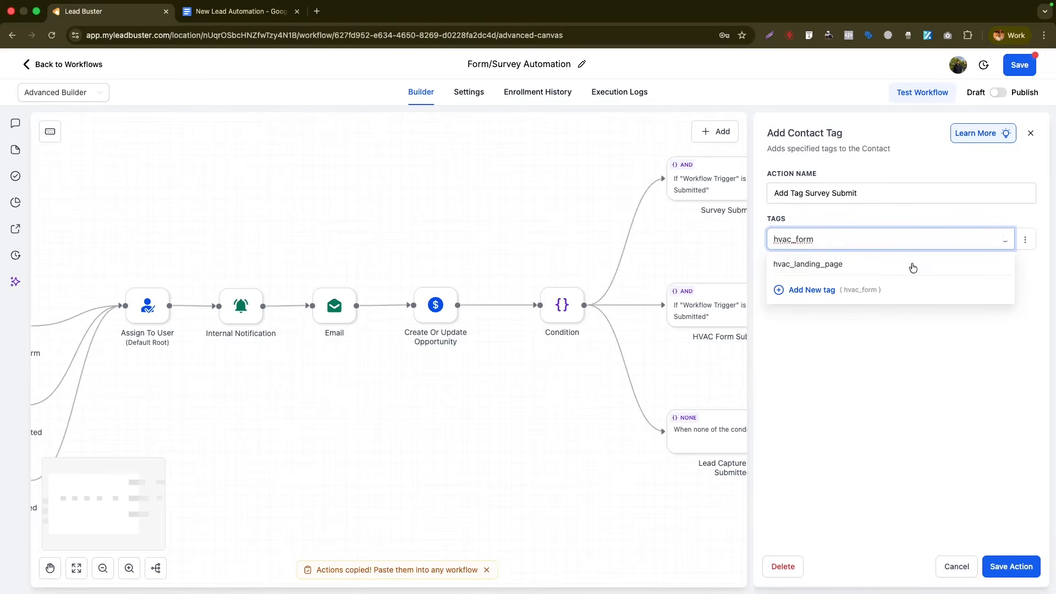
left_click(876, 264)
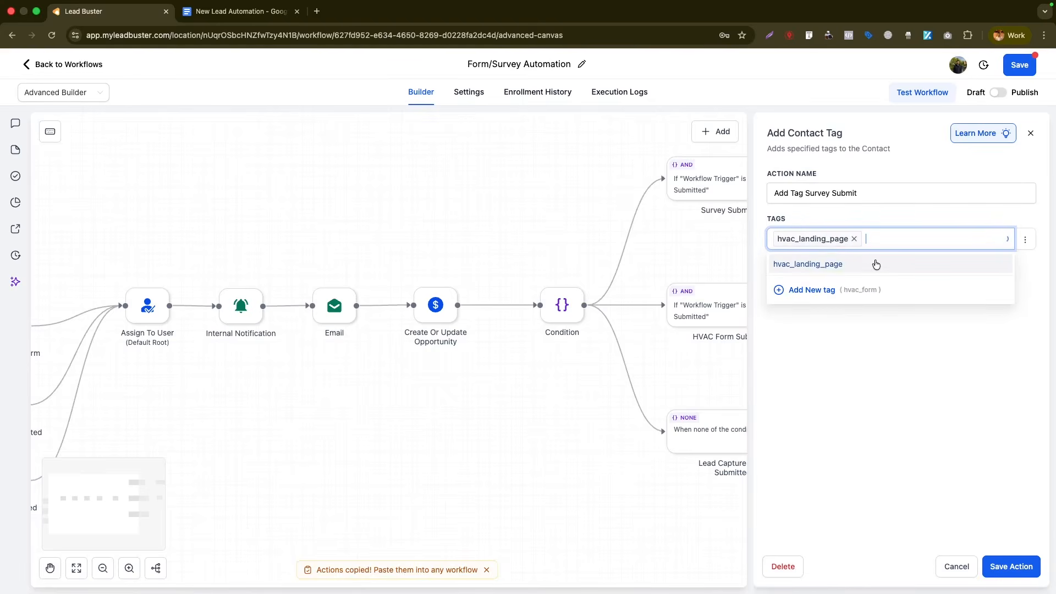
left_click(860, 329)
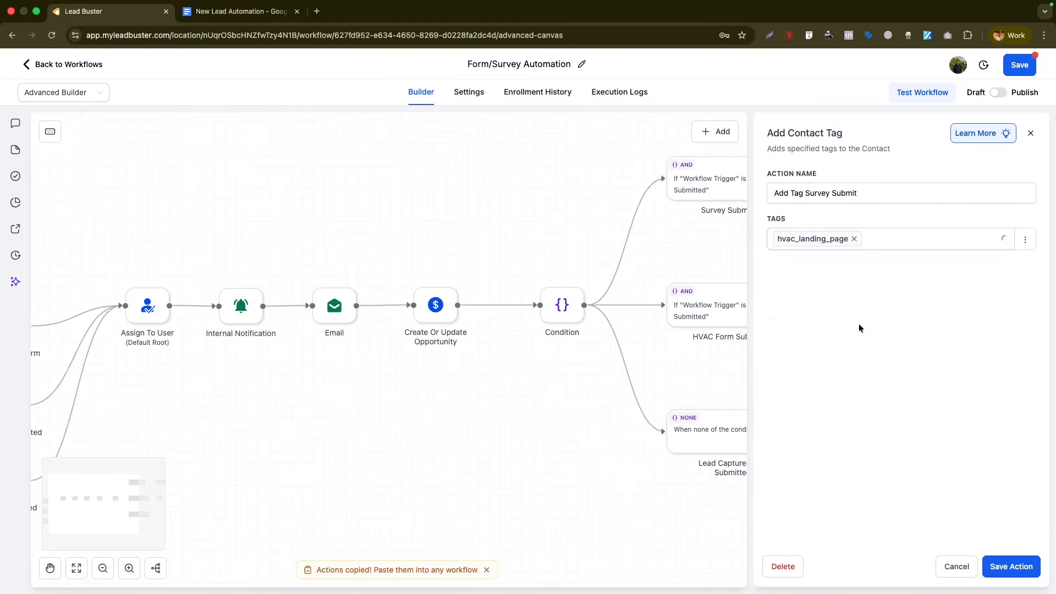
left_click(1010, 566)
- Paste another copy and change its tag to a new lead_capture_form tag
right_click(912, 442)
left_click(935, 501)
left_click(907, 432)
left_click(848, 239)
left_click(837, 238)
type("lead_capture_form")
key("Return")
left_click(1017, 569)
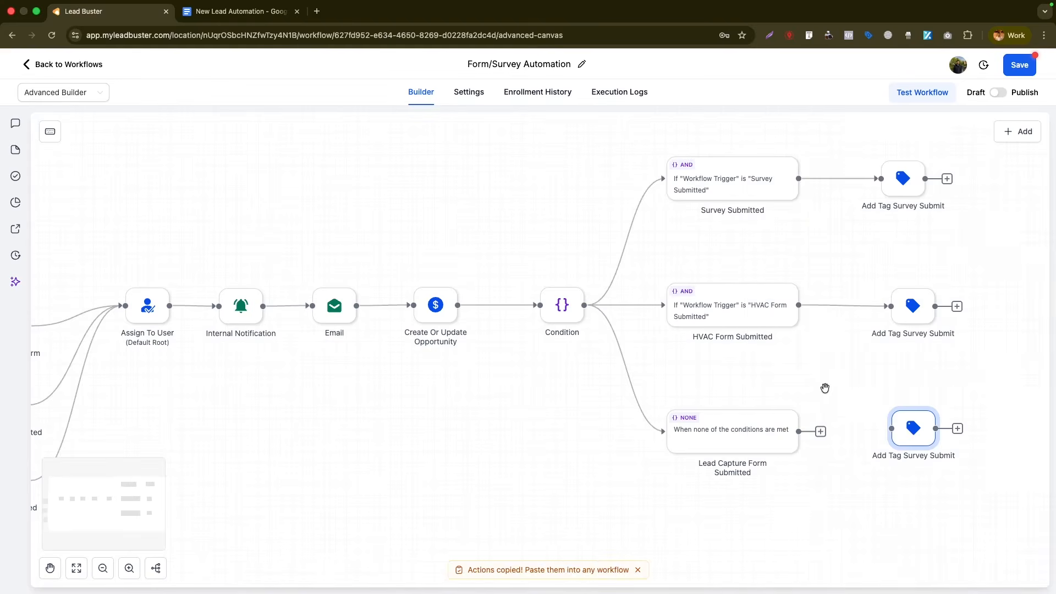
- Connect the None branch to the lead_capture_form tag step and rename it 'Lead Capture'
left_click_drag(820, 432, 889, 432)
left_click_drag(905, 438, 905, 441)
left_click(905, 440)
type("Lead Capo")
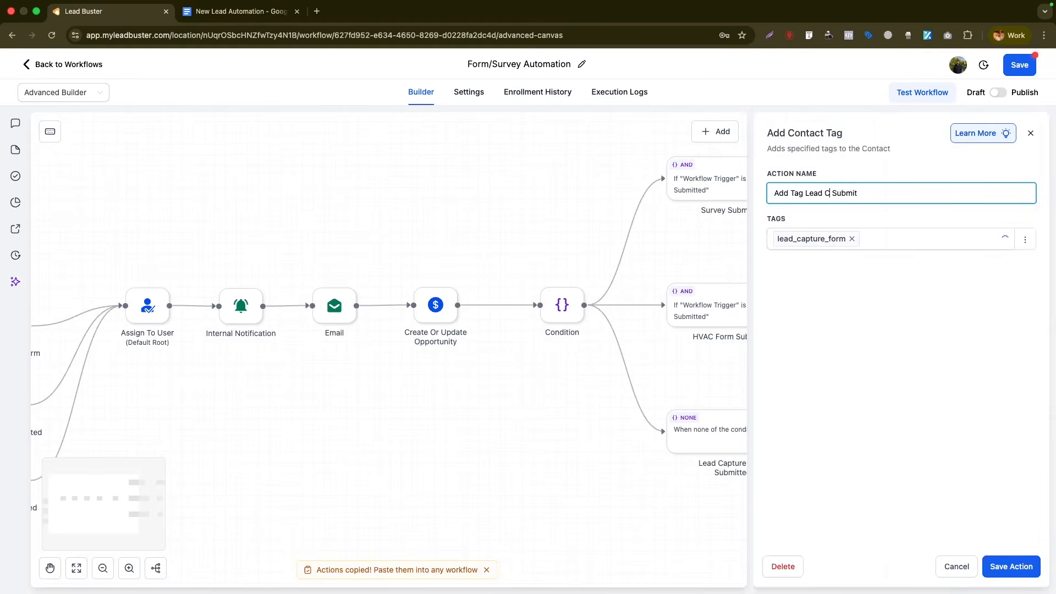
key("BackSpace")
type("ture")
left_click(1011, 566)
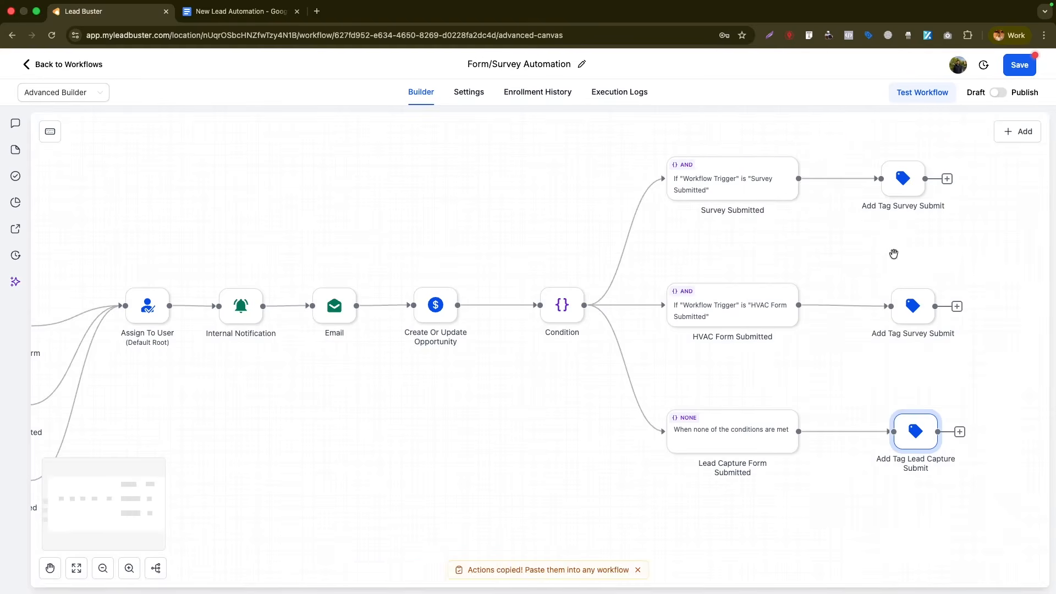
- Fit the whole workflow in view and save it
left_click_drag(424, 245, 483, 218)
left_click(76, 568)
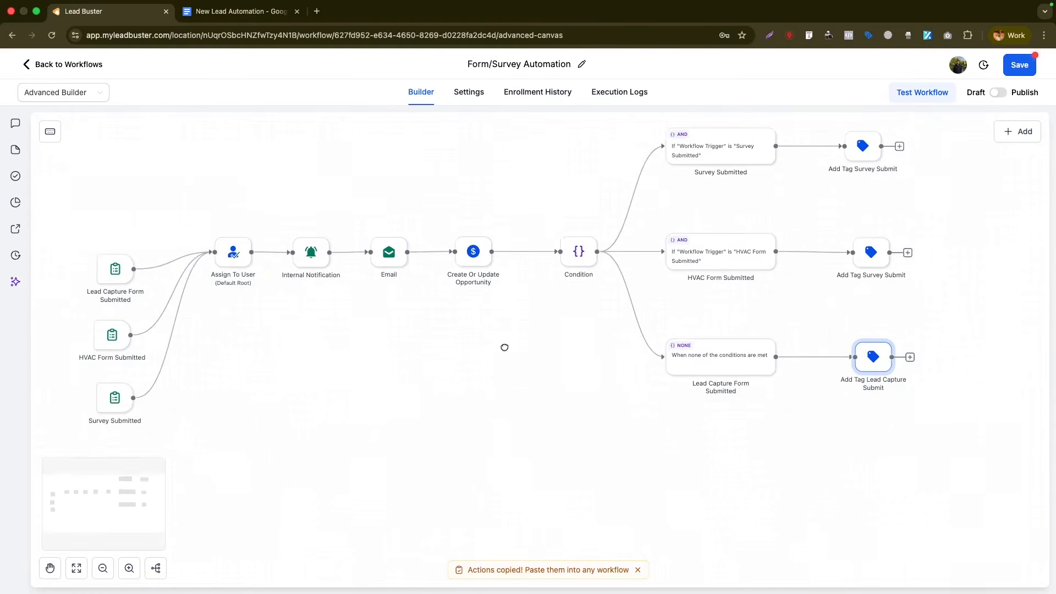
left_click_drag(506, 360, 515, 401)
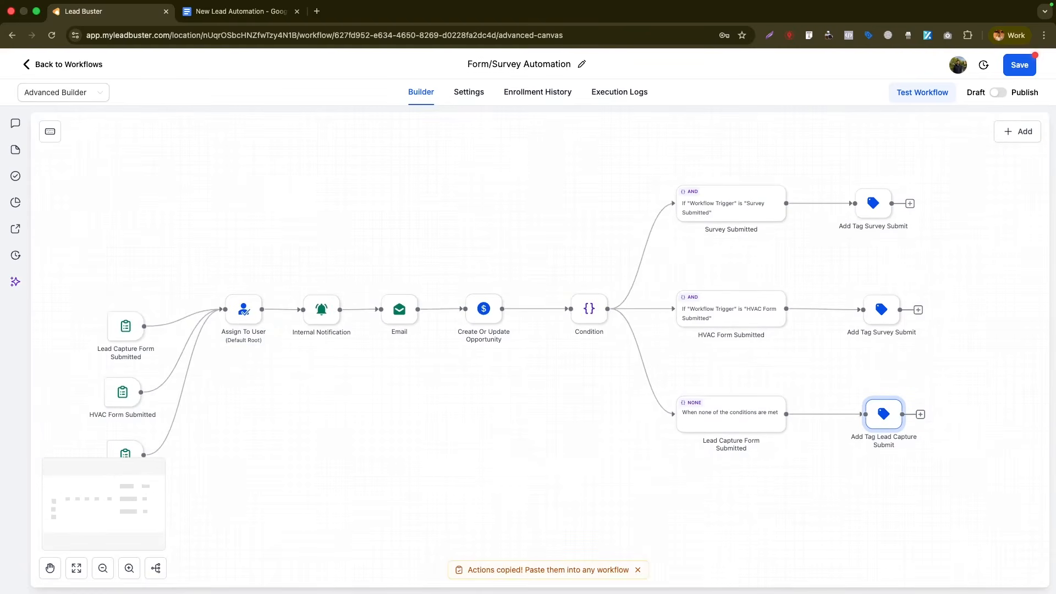
left_click(1019, 63)
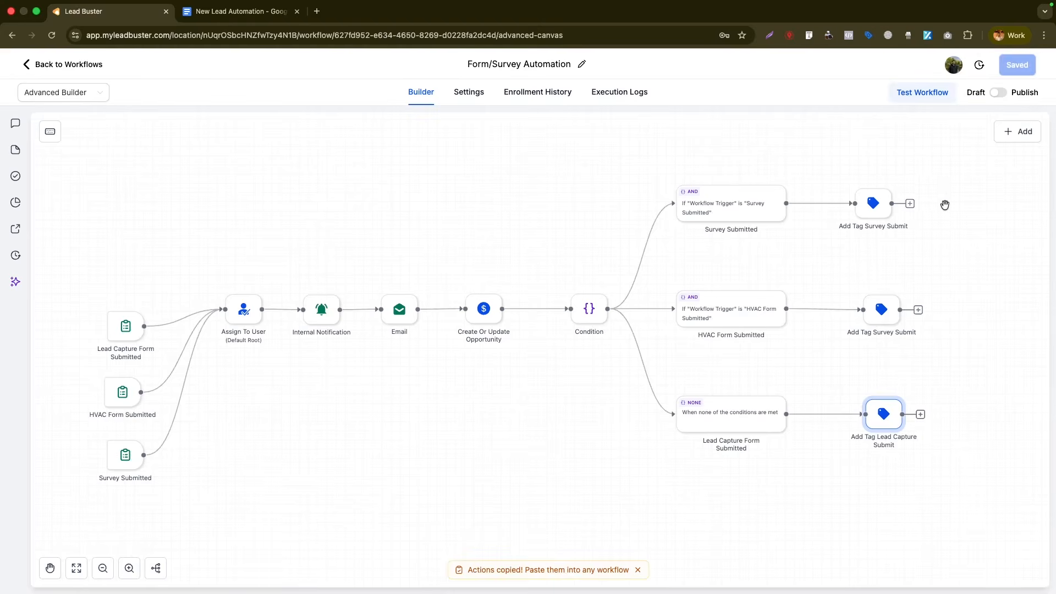
left_click(909, 203)
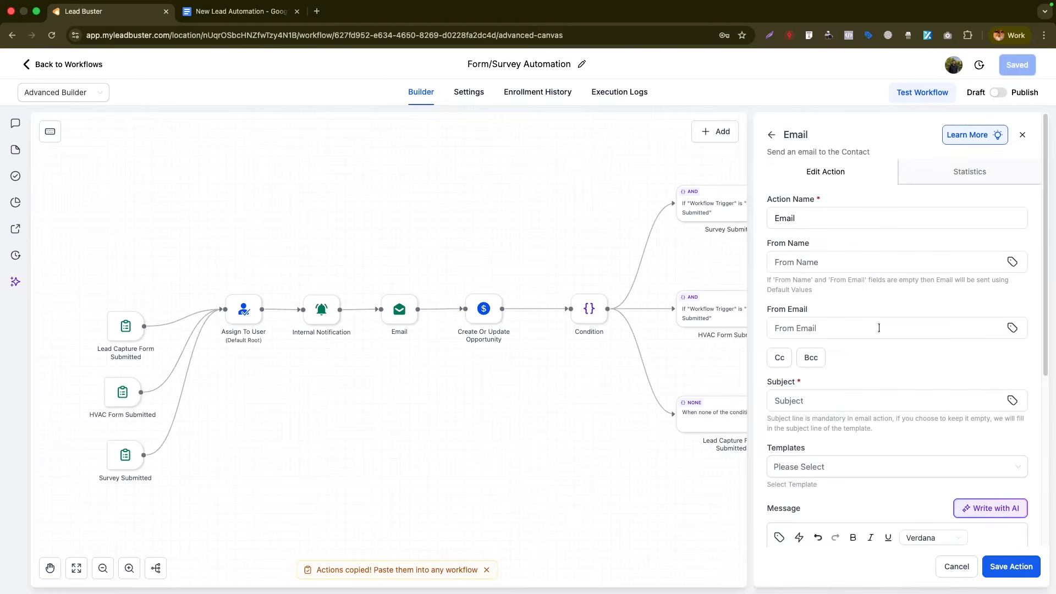
left_click(1018, 135)
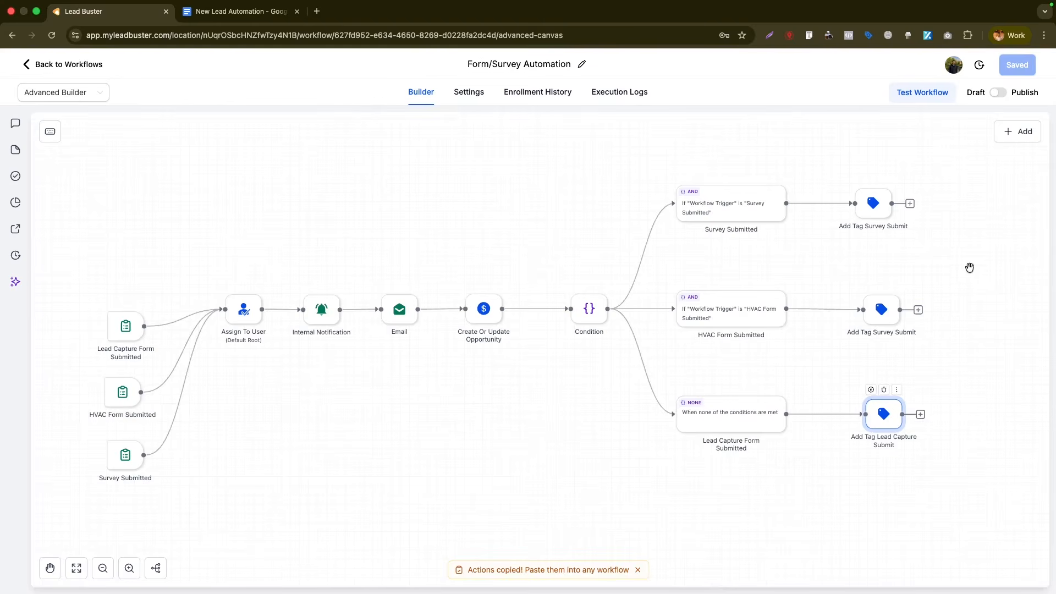
scroll(962, 252, "right", 2)
left_click_drag(274, 258, 292, 202)
scroll(528, 330, "up", 2)
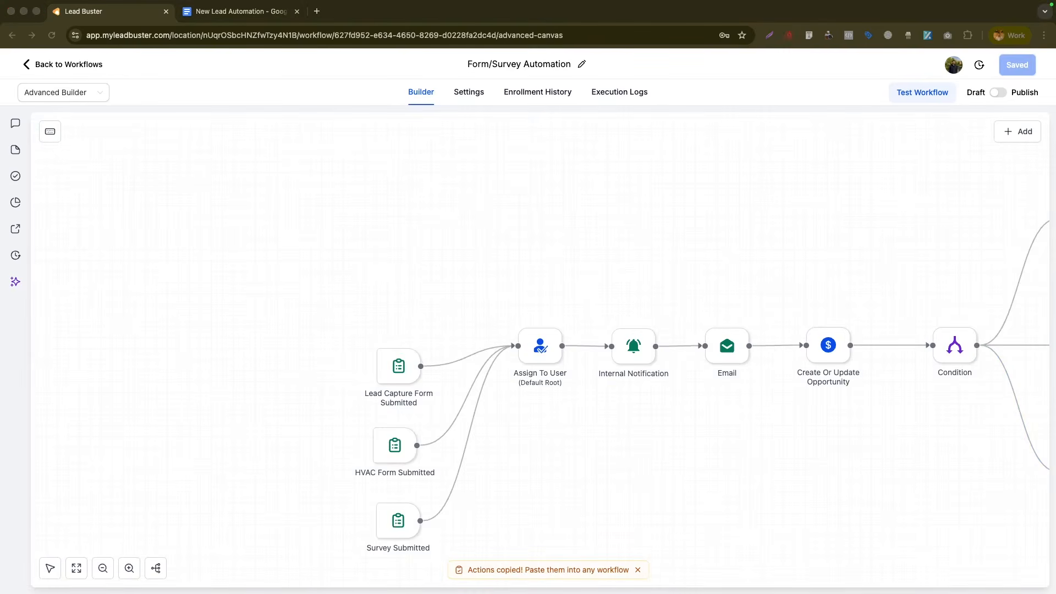
right_click(707, 293)
left_click(704, 276)
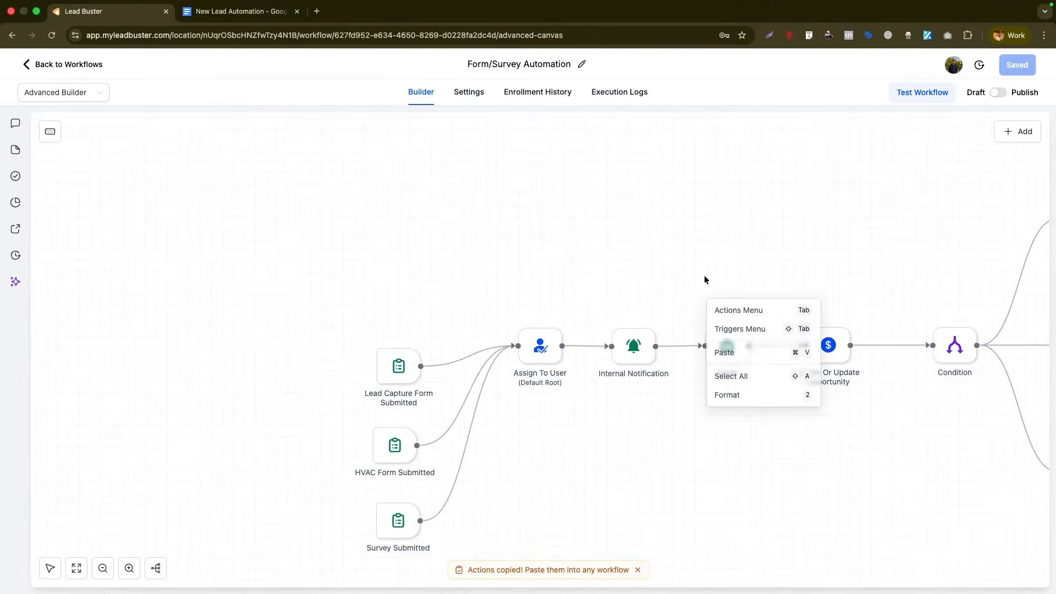
left_click(654, 268)
left_click(243, 17)
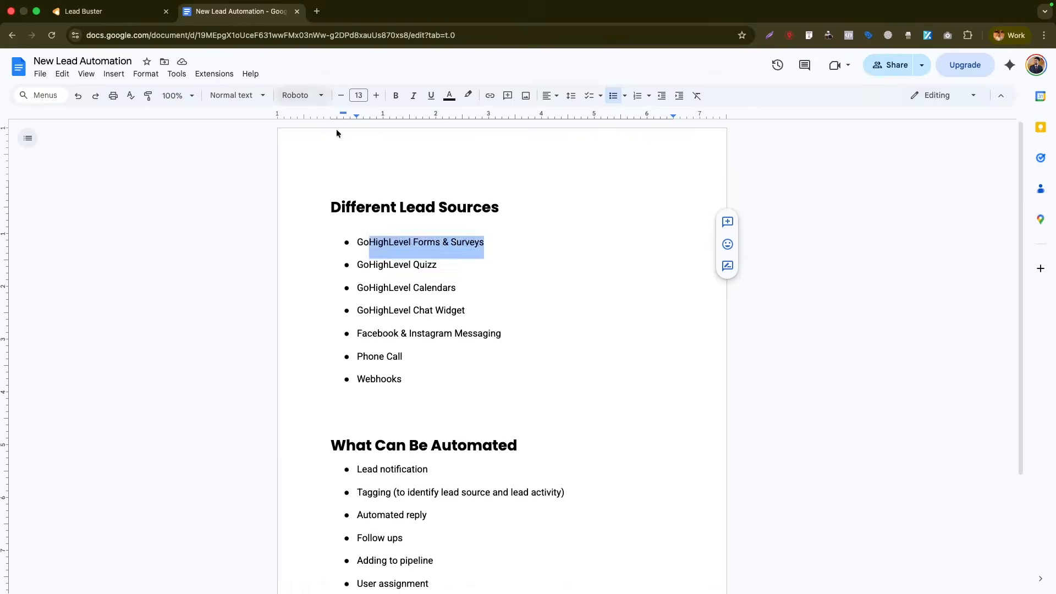
left_click(384, 244)
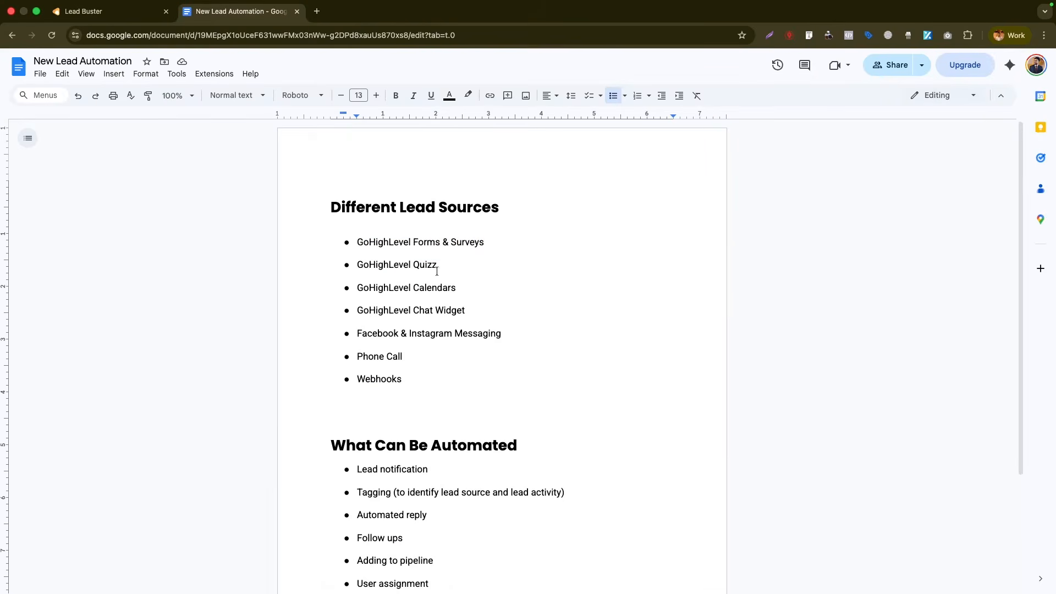
left_click_drag(439, 268, 357, 265)
left_click(83, 11)
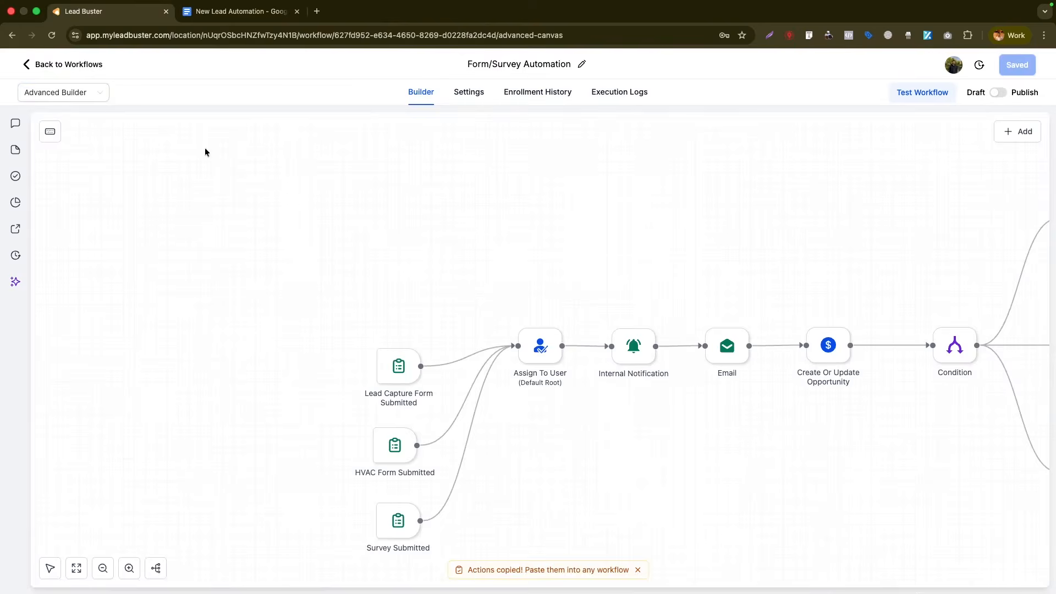
- Reopen Form/Survey Automation and start adding a Quiz Submitted trigger
left_click(74, 69)
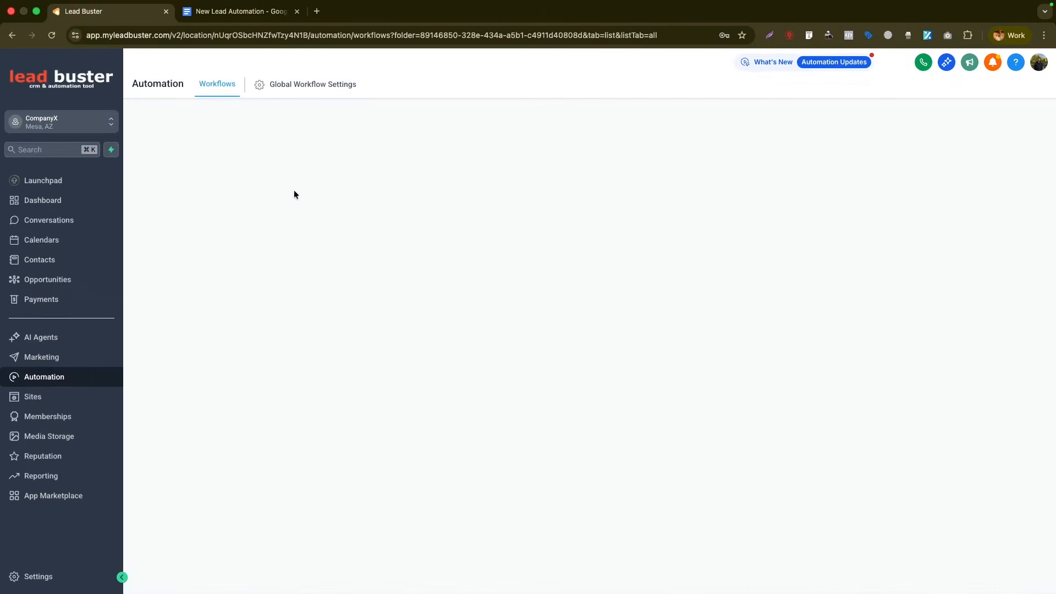
left_click(275, 261)
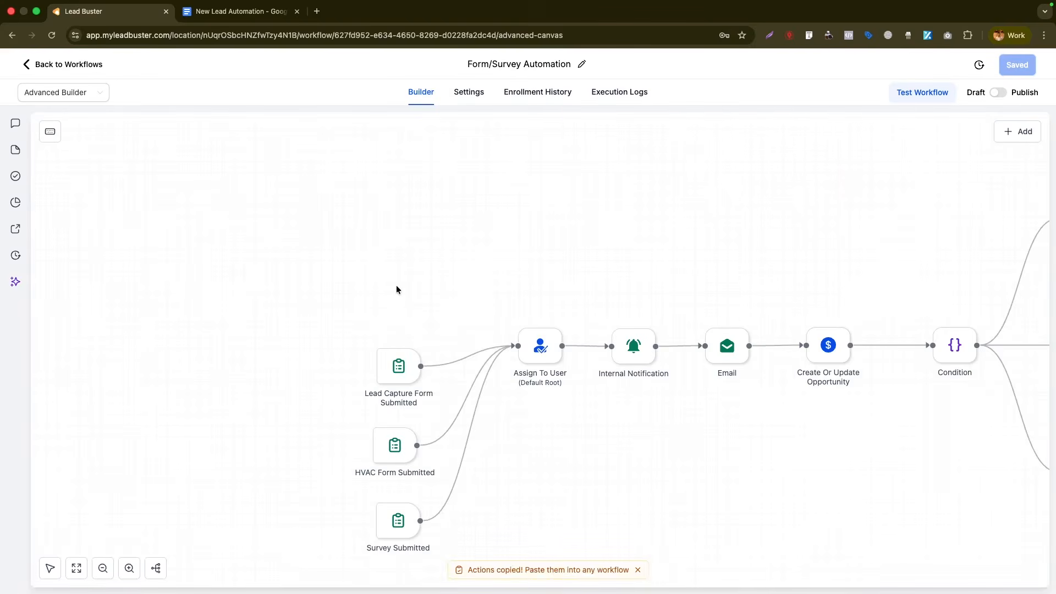
right_click(396, 290)
left_click(418, 316)
type("qui")
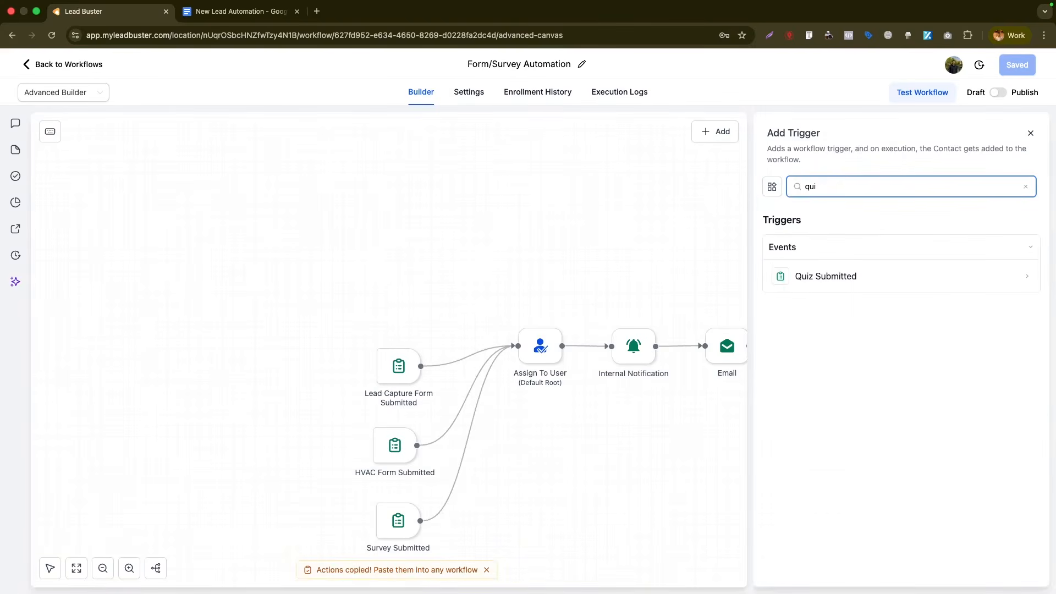
left_click(871, 277)
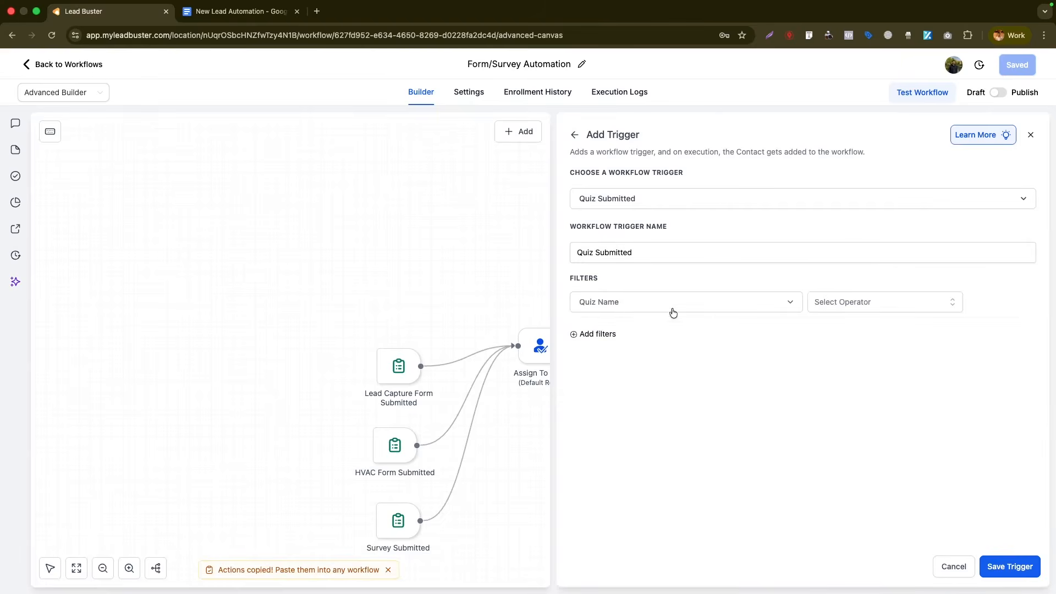
- Filter the trigger on quiz Is Fitness Score Generator, then discard it unsaved and return to the list
left_click(899, 305)
left_click(841, 324)
left_click(914, 306)
left_click(899, 354)
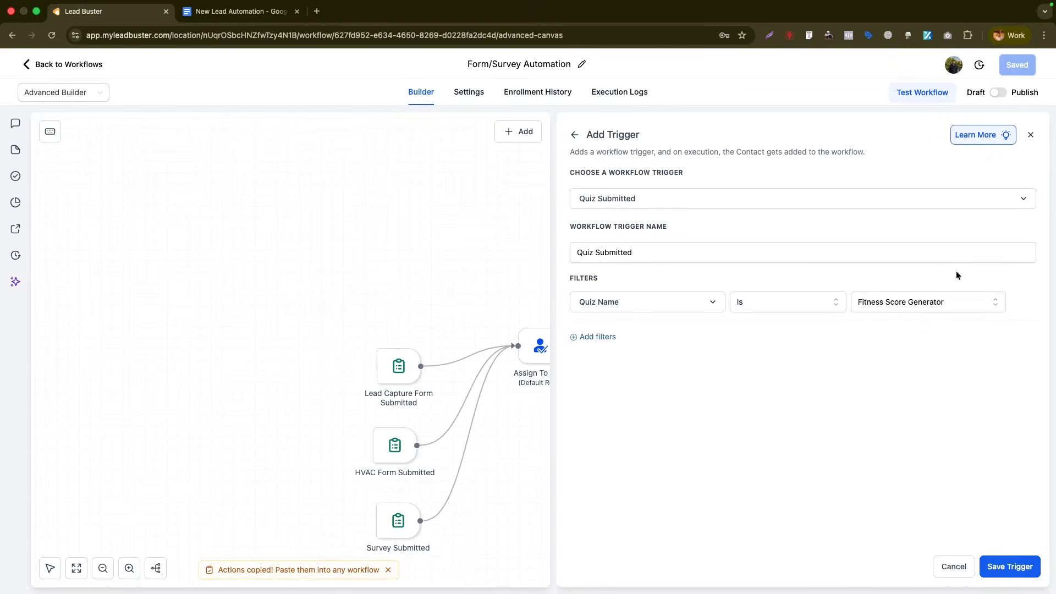
left_click(919, 306)
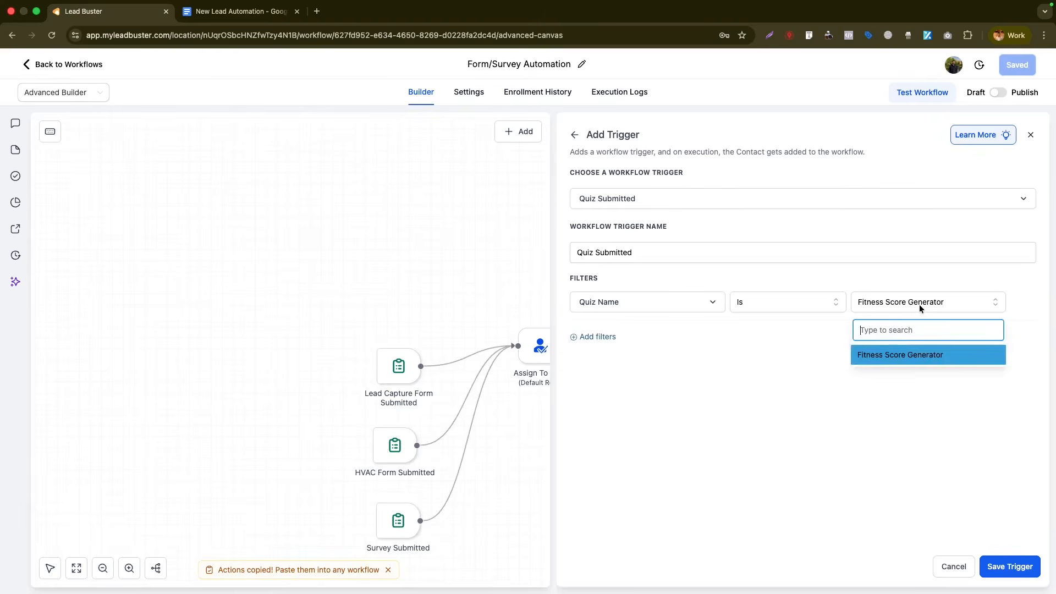
left_click(912, 309)
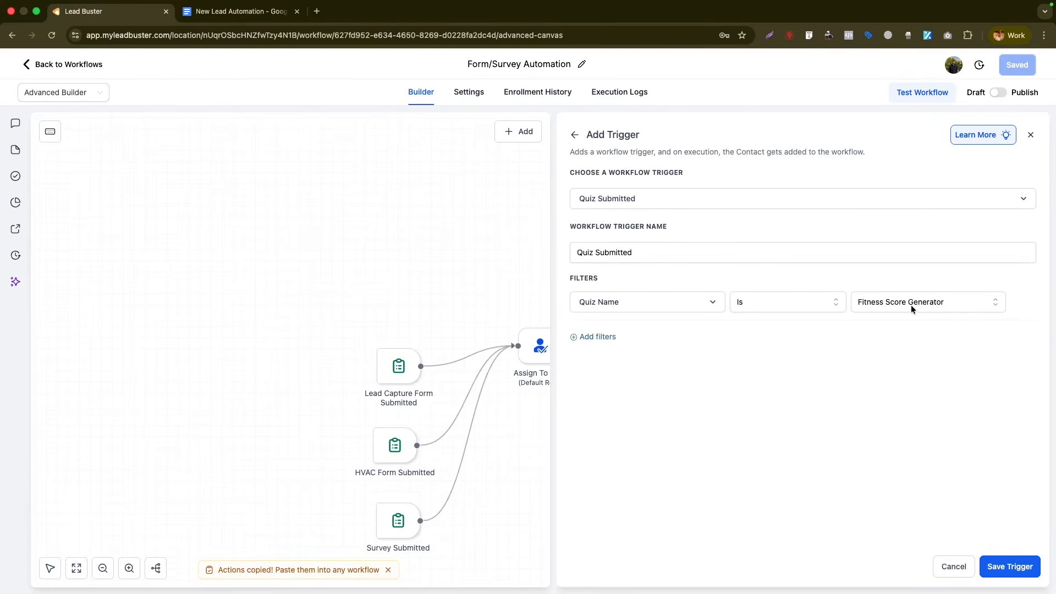
left_click(1033, 137)
left_click(601, 355)
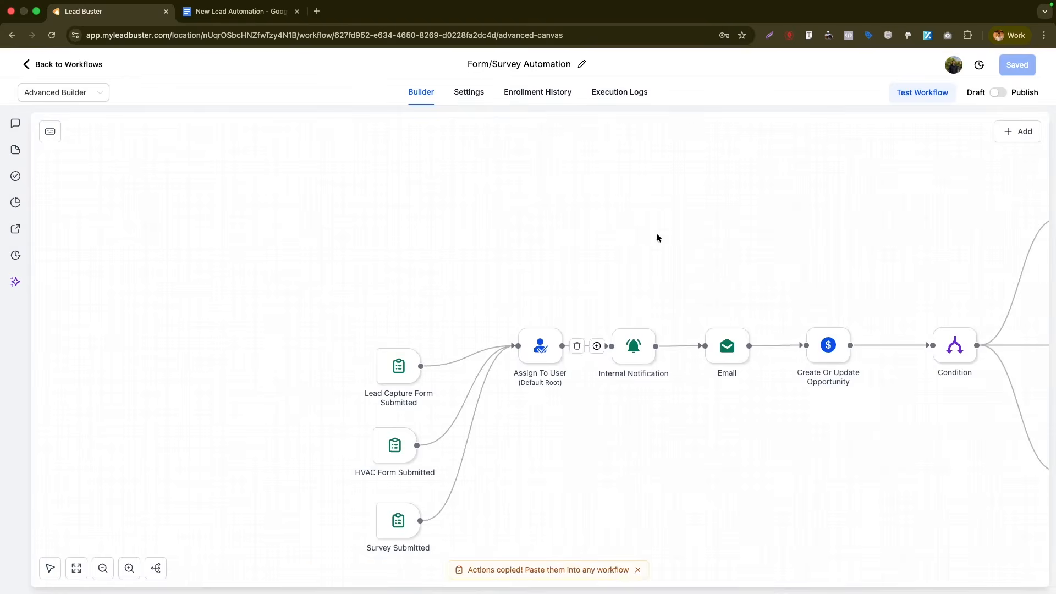
left_click(73, 68)
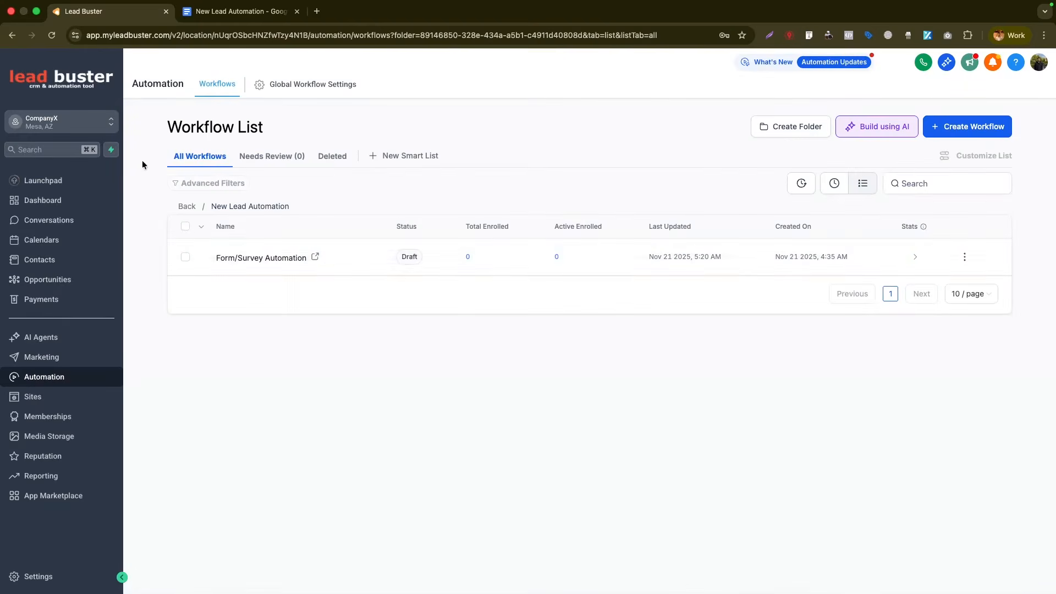
- Duplicate Form/Survey Automation, naming the copy 'Quiz Submit Automation', and create it
left_click(964, 257)
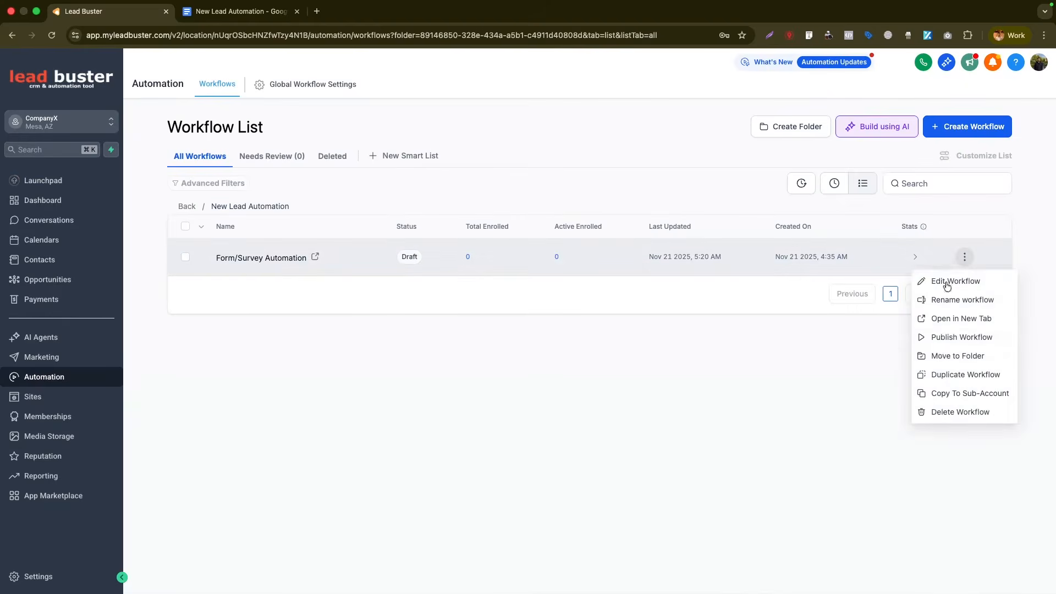
left_click(941, 372)
left_click_drag(536, 359, 461, 359)
type("Quiz Submit Automation")
key("Return")
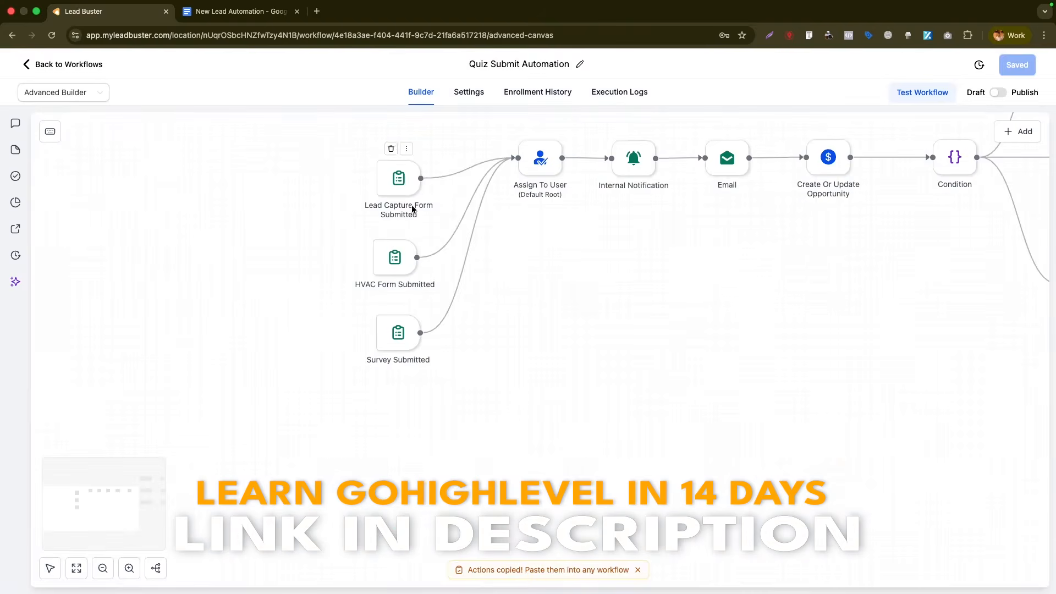
- Delete the Lead Capture and HVAC Form Submitted triggers and the Condition node with its branches
left_click(391, 148)
left_click(643, 354)
left_click(391, 228)
left_click(643, 353)
right_click(862, 270)
left_click(795, 307)
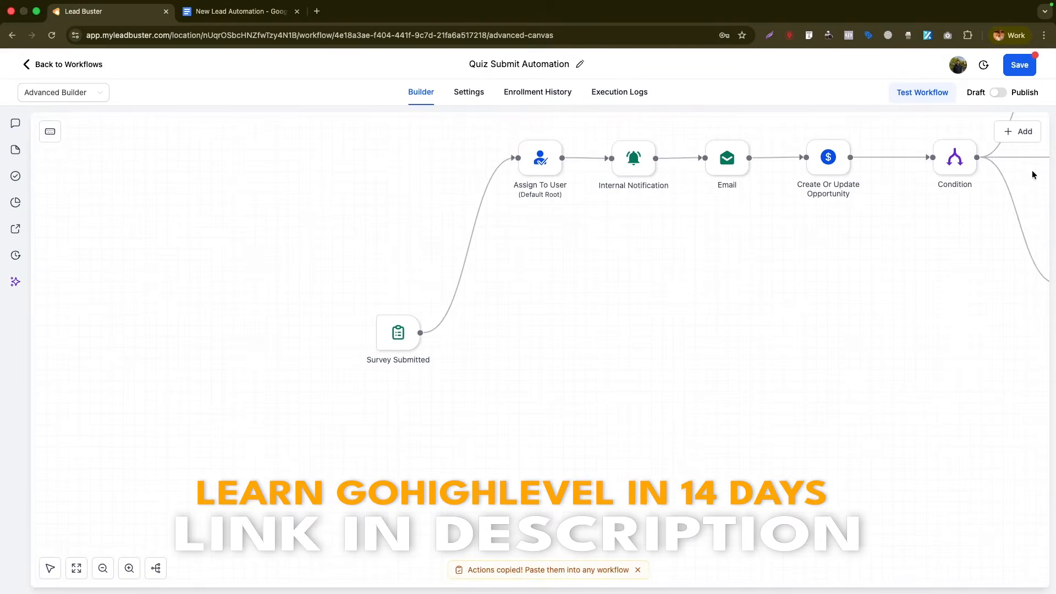
mouse_move(953, 151)
left_click(947, 127)
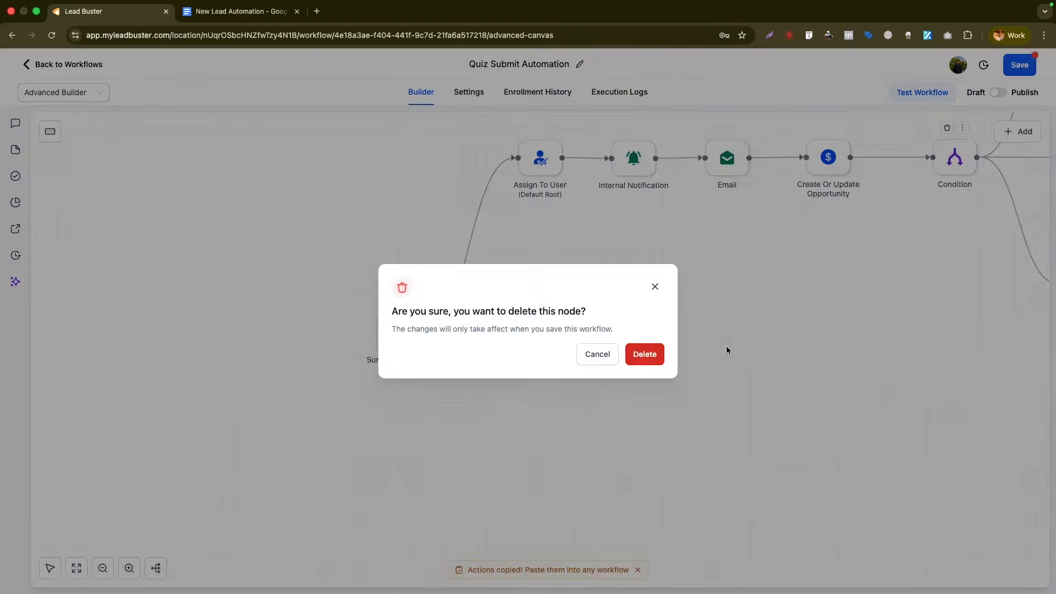
left_click(643, 353)
- Change the Survey Submitted trigger to Quiz Submitted with quiz Is Fitness Score Generator, and save
left_click(400, 340)
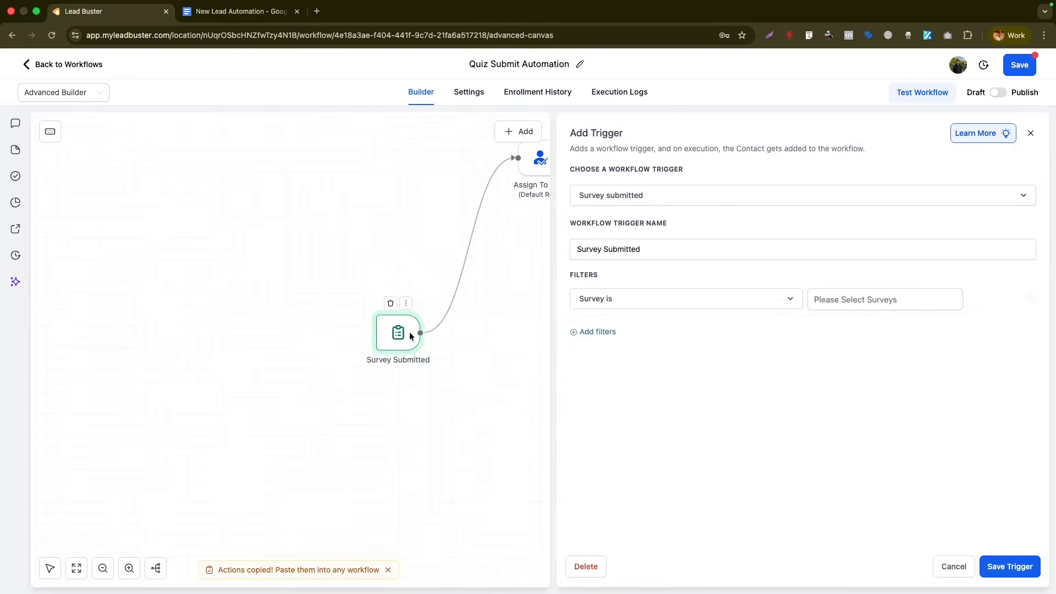
left_click(648, 201)
type("qui")
left_click(606, 275)
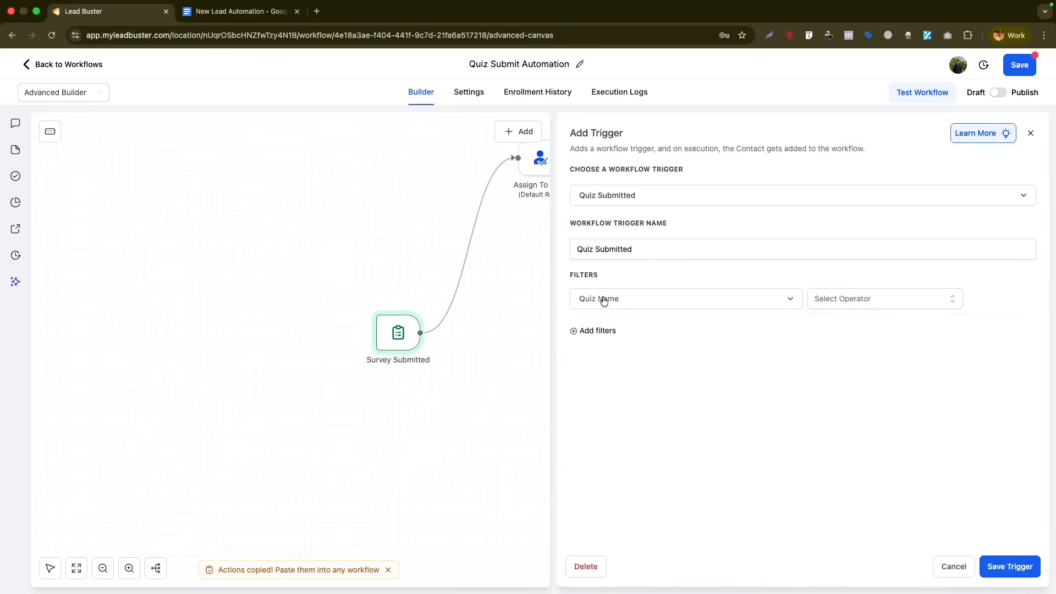
left_click(827, 300)
left_click(814, 325)
left_click(919, 302)
left_click(880, 349)
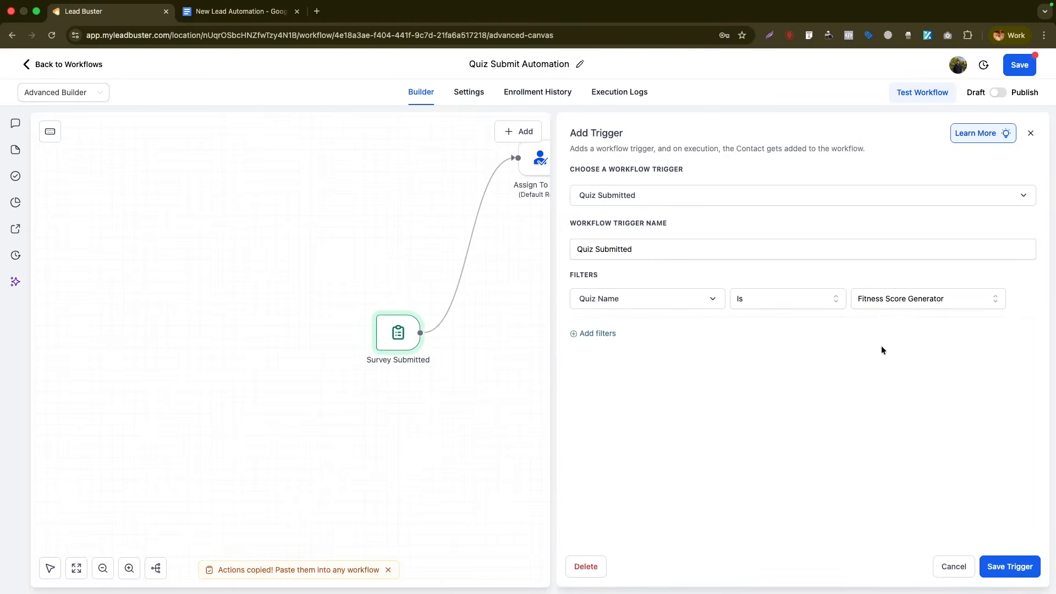
left_click(1012, 567)
left_click(1017, 78)
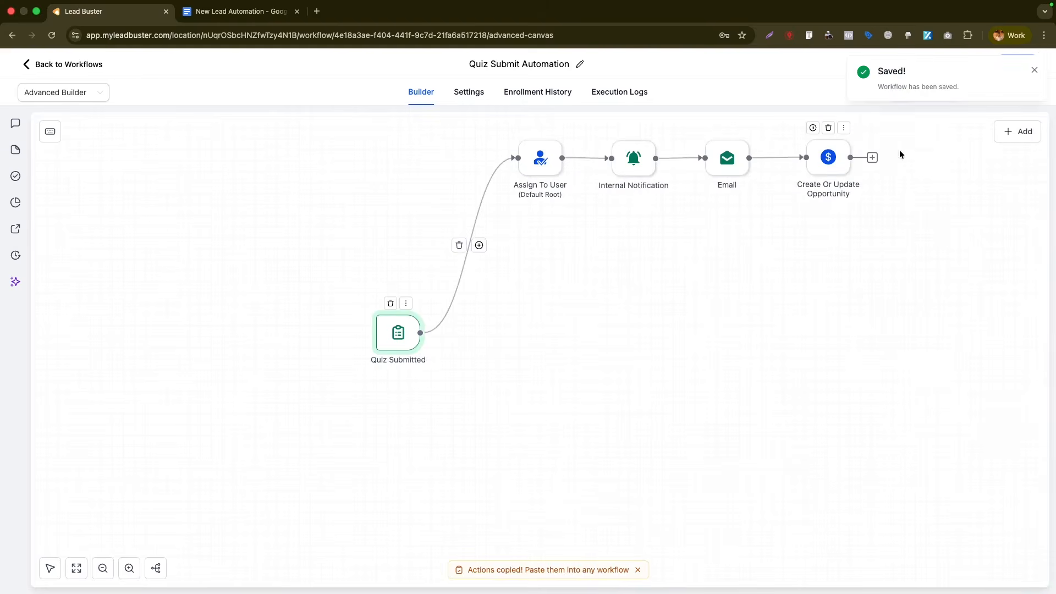
- Add an Add Contact Tag step applying a new quiz_submitted tag and save it
left_click(872, 157)
type("tag")
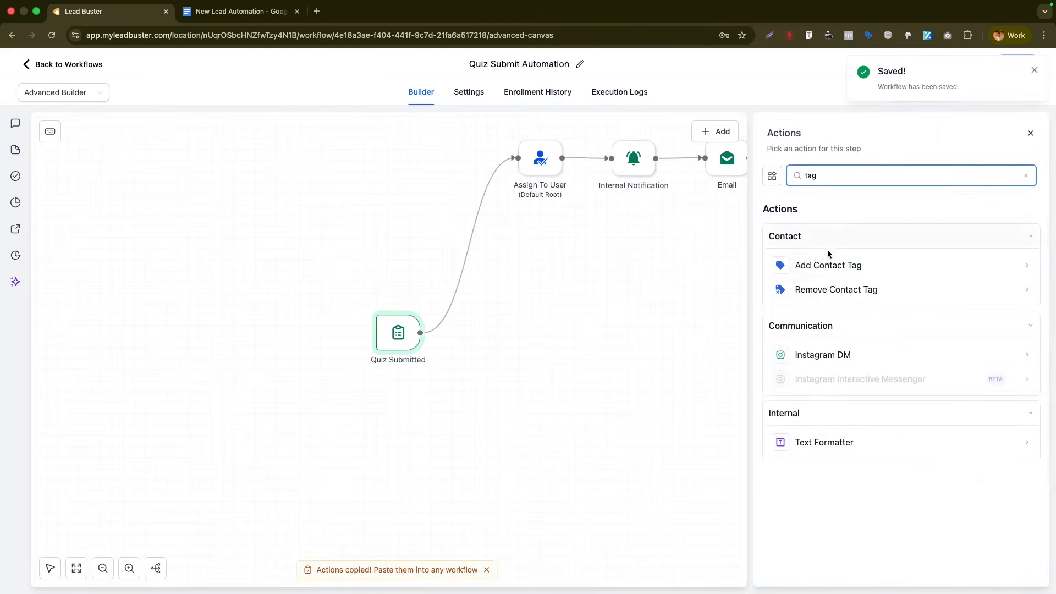
left_click(831, 265)
left_click(831, 242)
type("quiz_submitted")
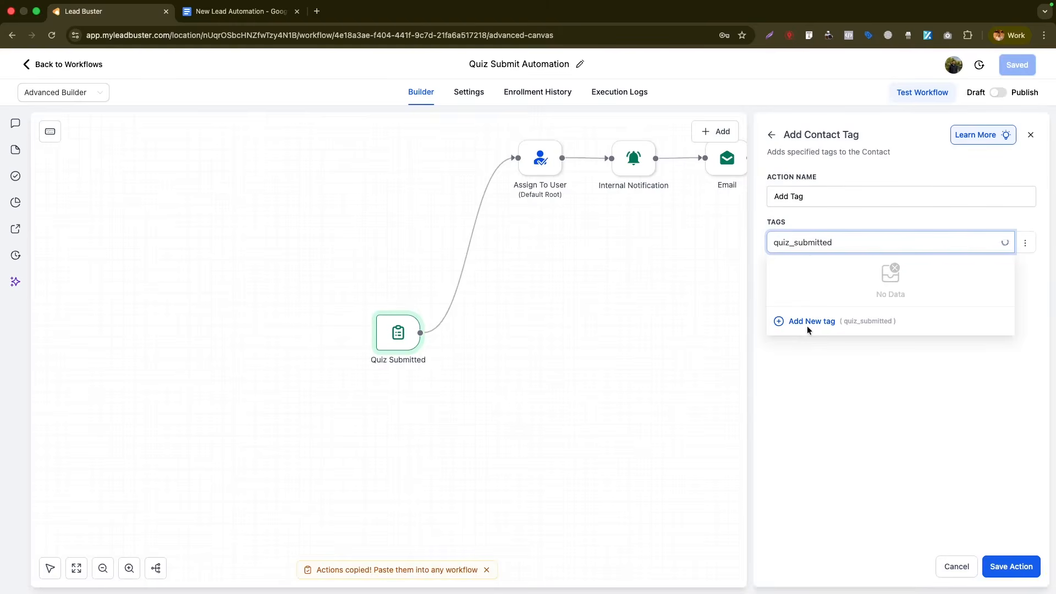
left_click(809, 322)
left_click(1011, 566)
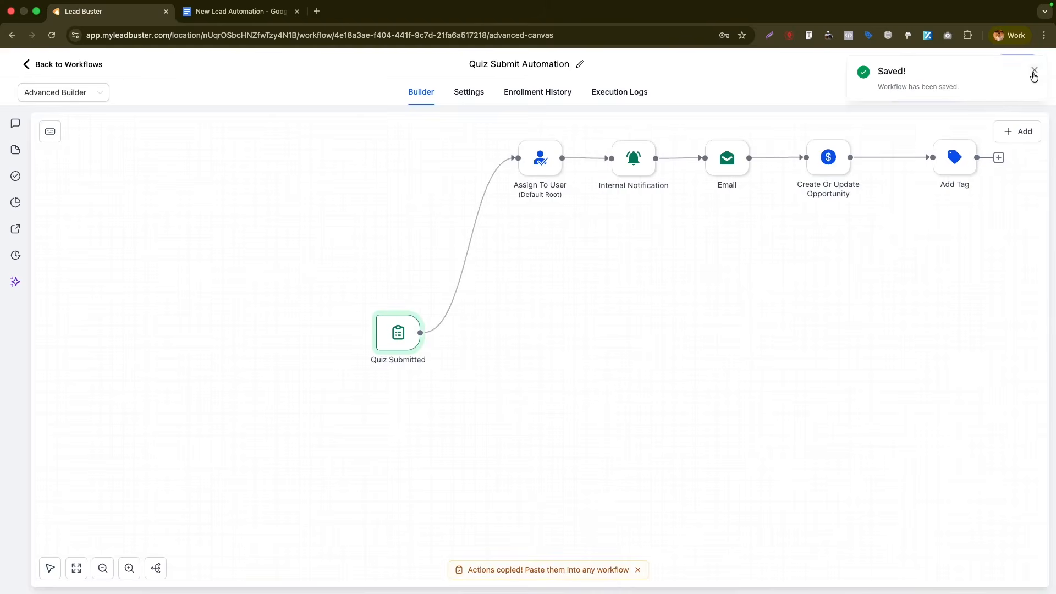
left_click(1034, 72)
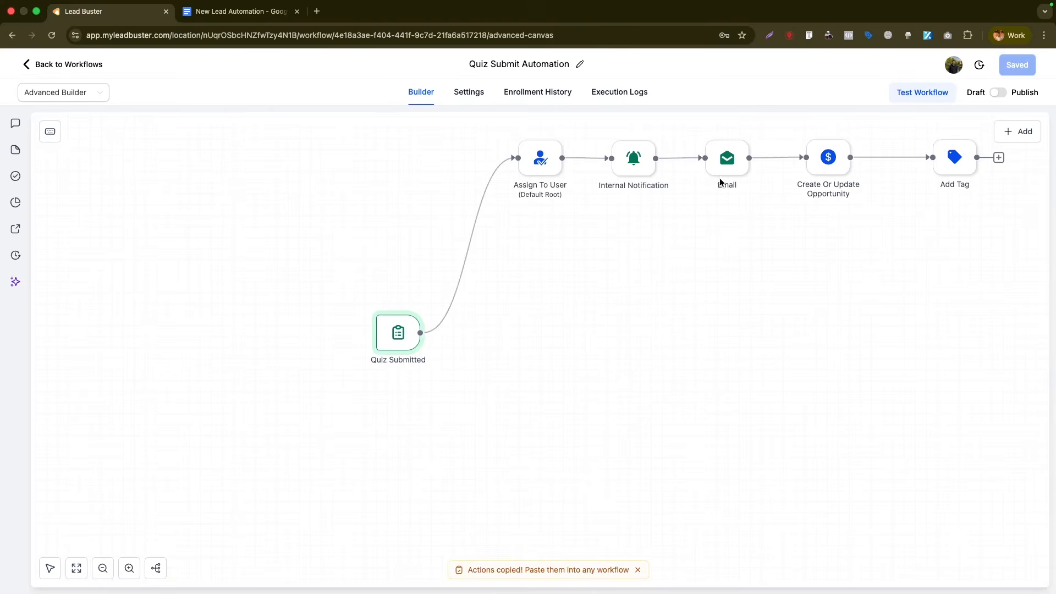
key("ctrl+Tab")
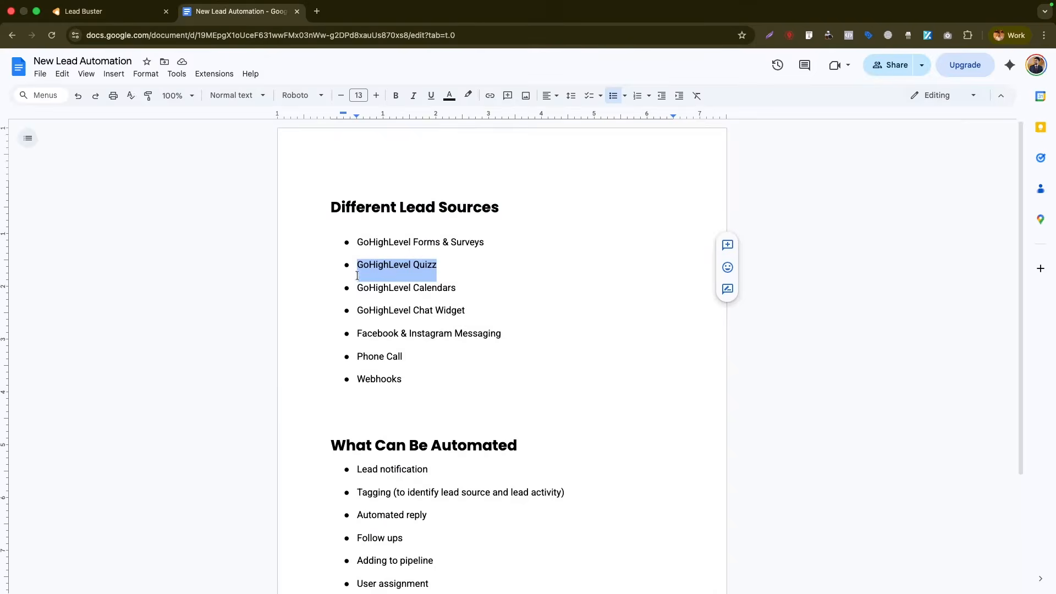
left_click(137, 19)
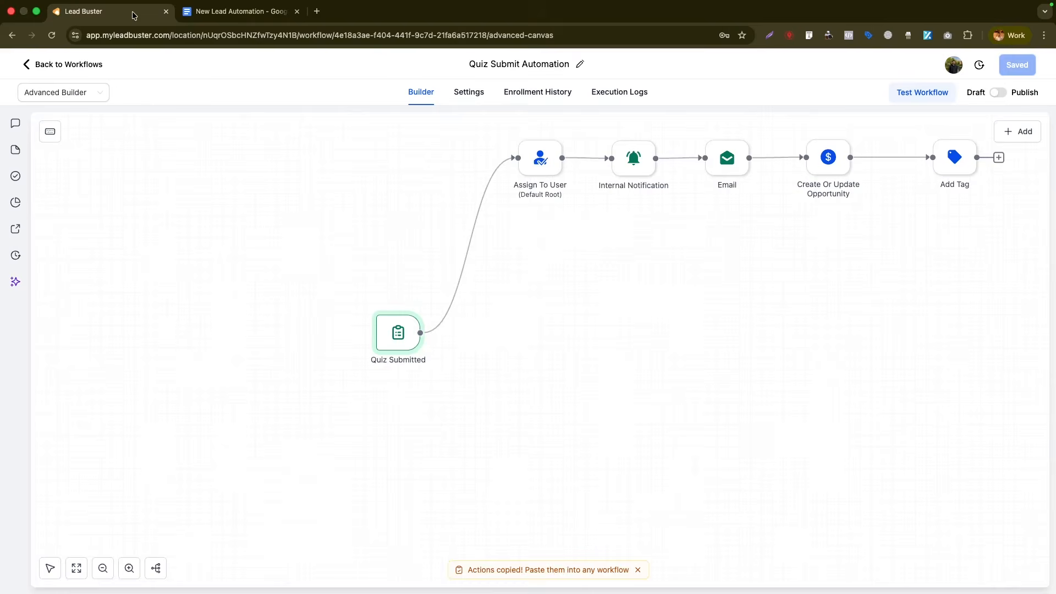
- Start a blank workflow from scratch and name it 'Follow Up Sequence'
left_click(61, 66)
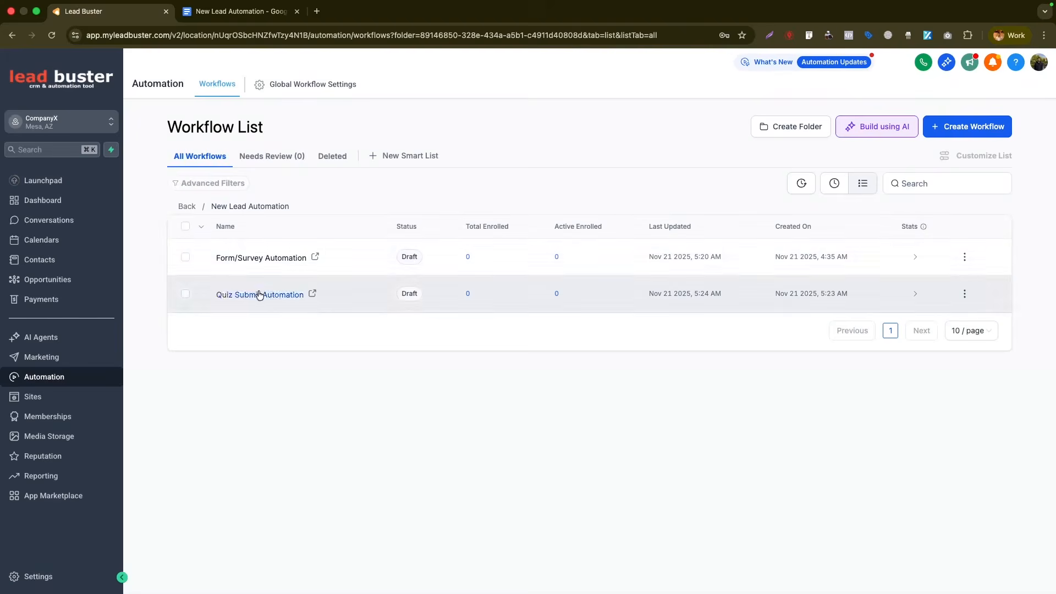
left_click(935, 133)
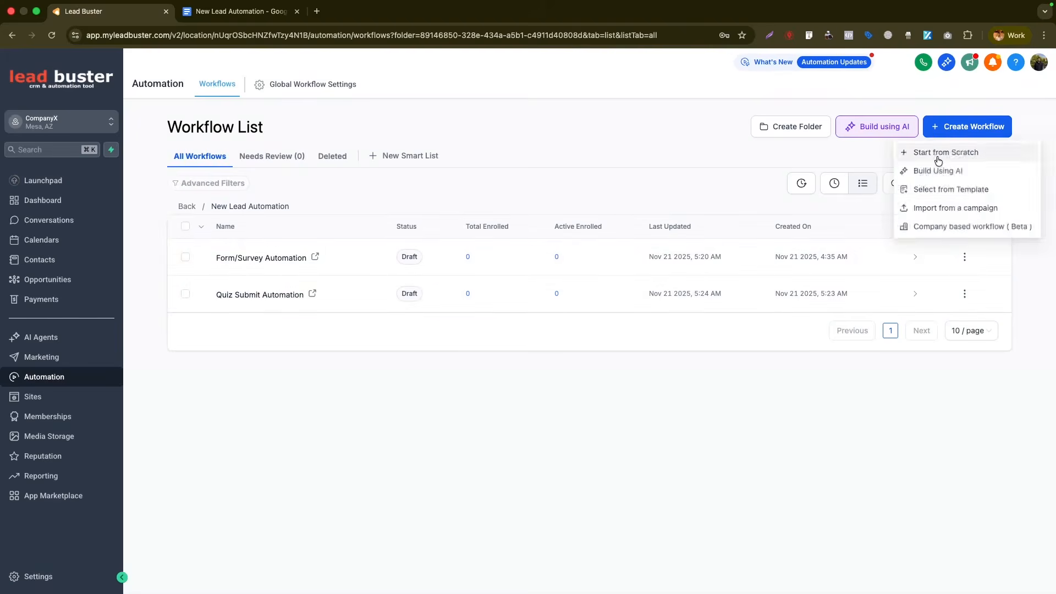
left_click(938, 155)
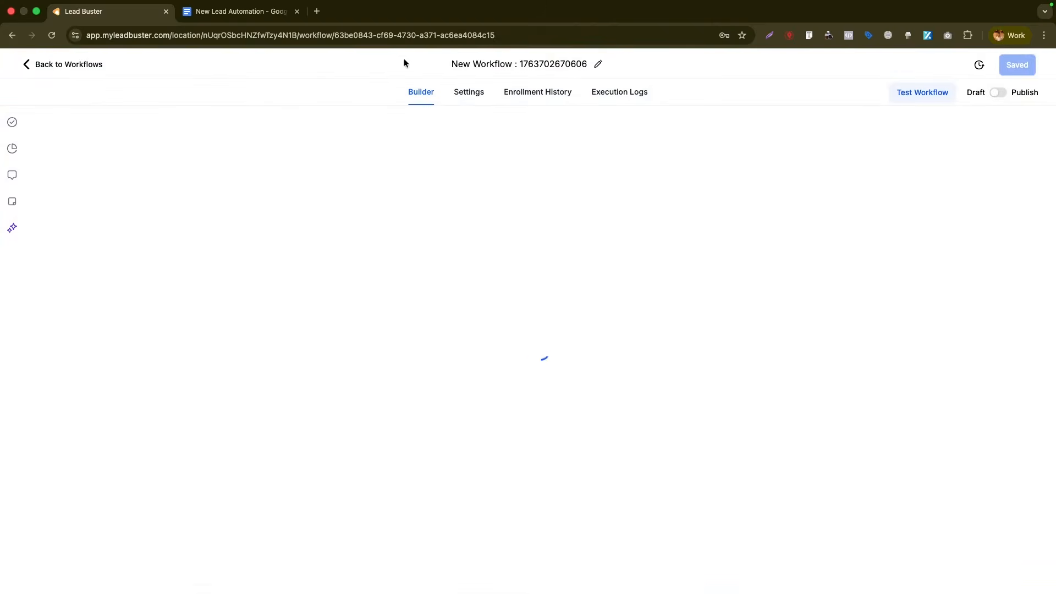
scroll(742, 302, "down", 5)
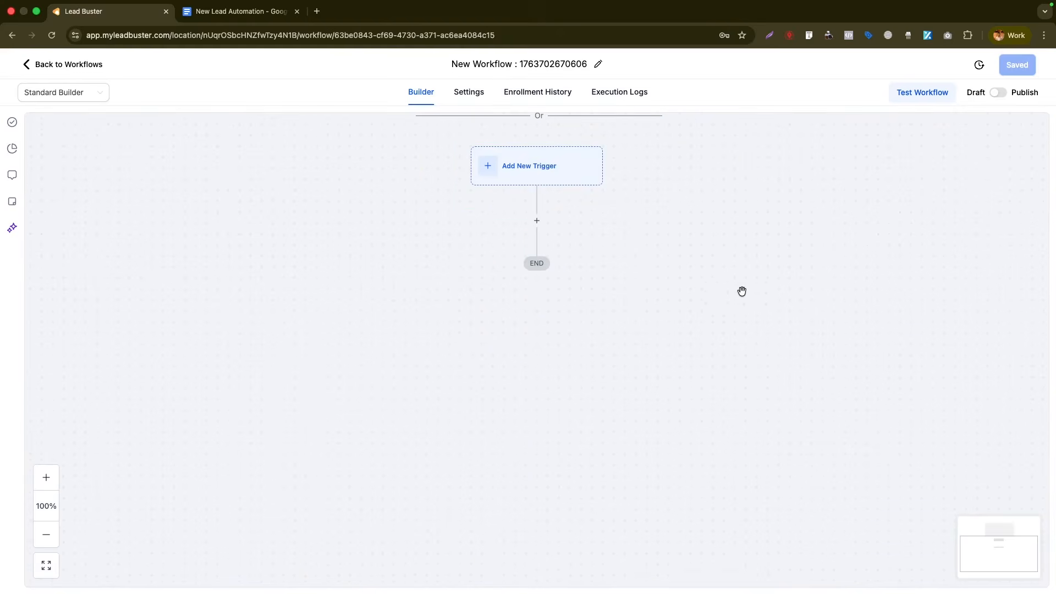
scroll(737, 275, "down", 1)
scroll(682, 219, "up", 1)
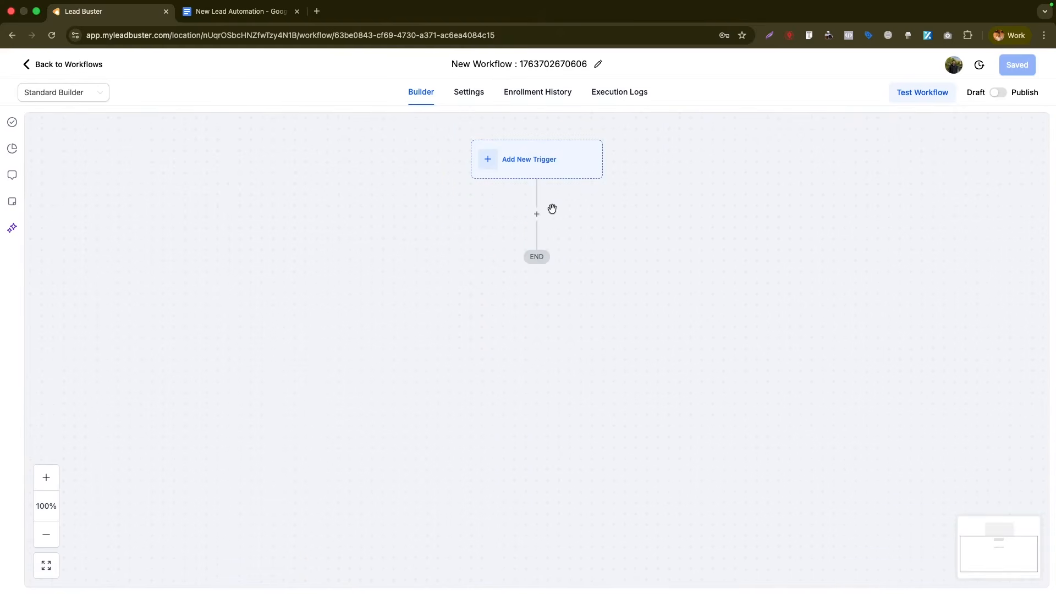
left_click(536, 64)
type("Follow Up Sequence")
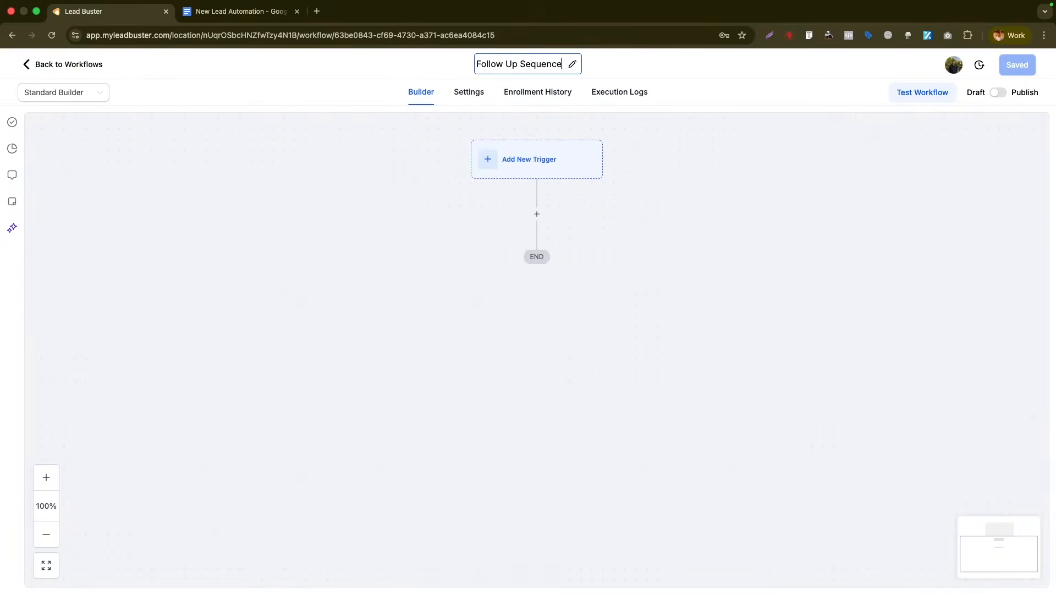
key("Return")
- Switch to the advanced builder and add a Send Email action as the first step
left_click(77, 95)
left_click(58, 134)
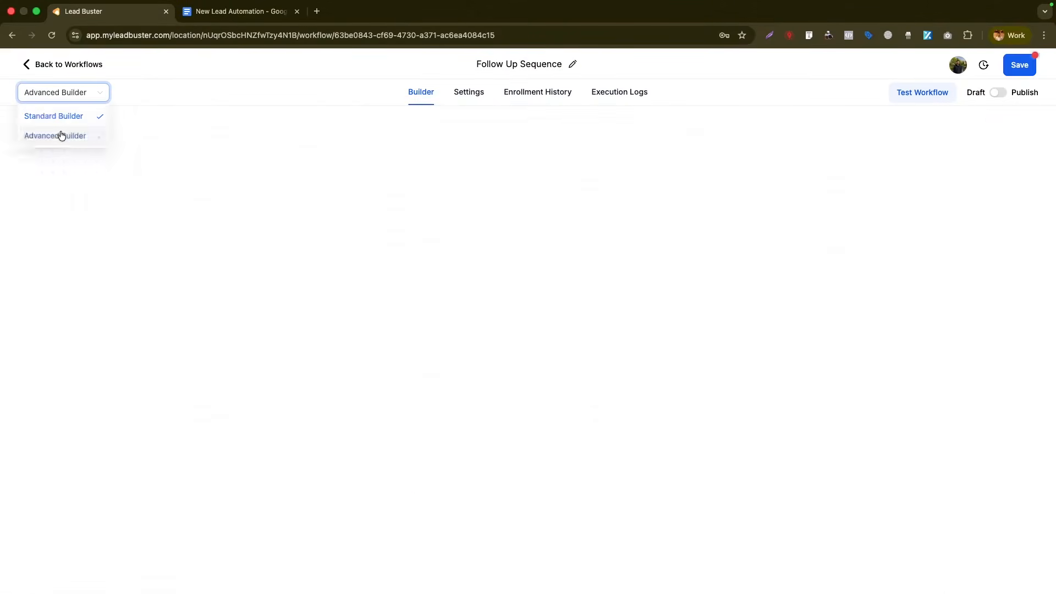
right_click(625, 305)
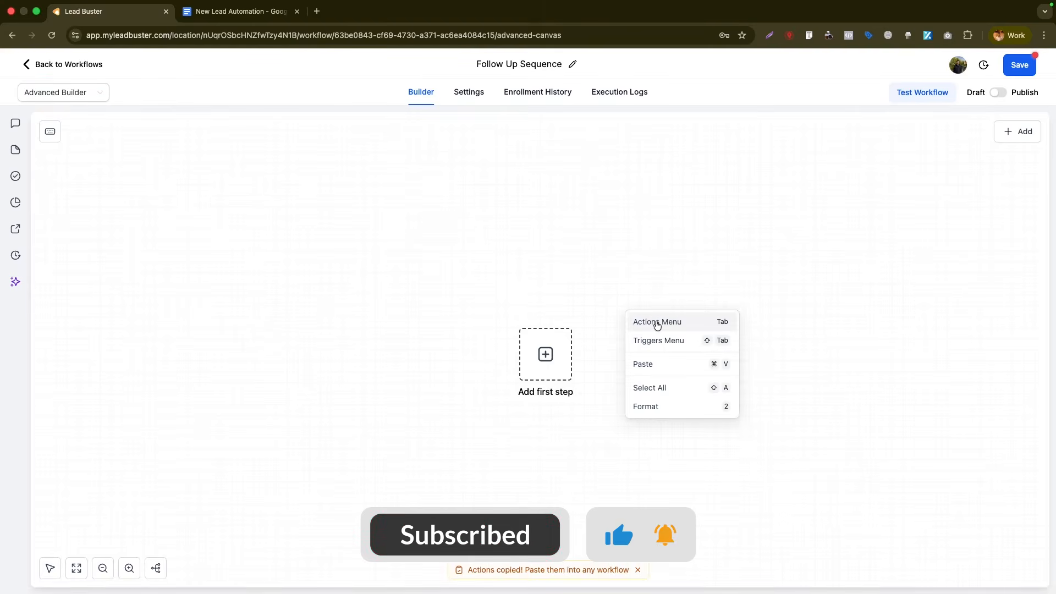
left_click(656, 324)
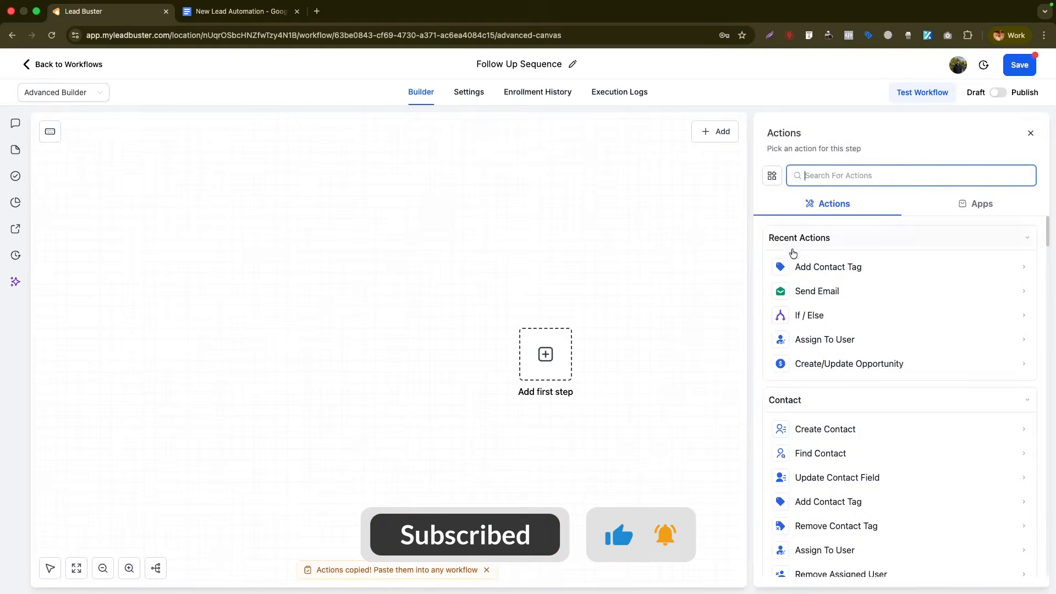
left_click(813, 292)
- Fill in the sender, an 'Email follow up' subject and the name for Email 1, and save it
left_click(815, 267)
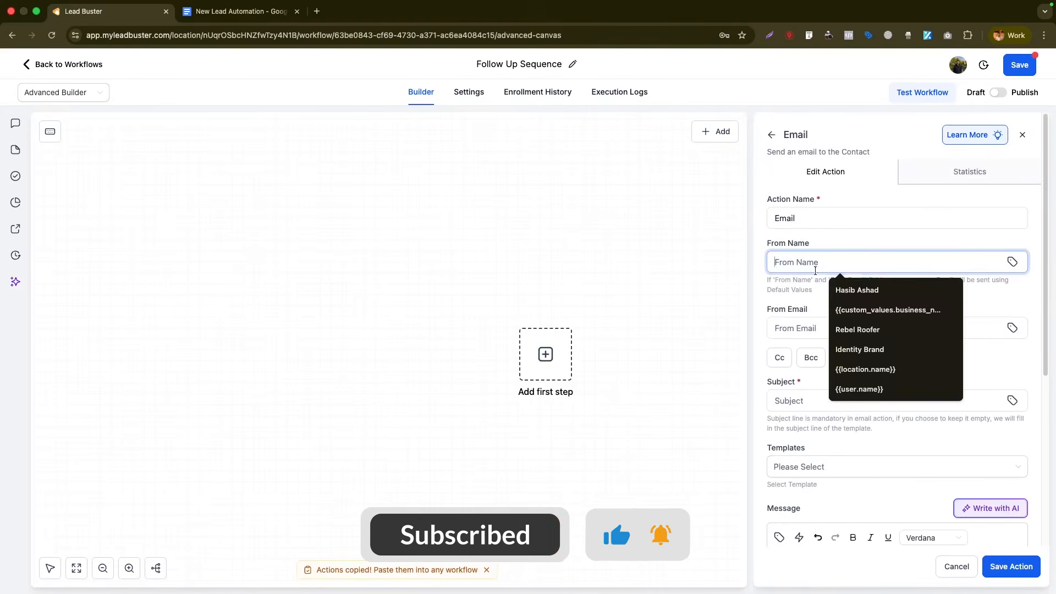
left_click(850, 243)
scroll(841, 313, "down", 4)
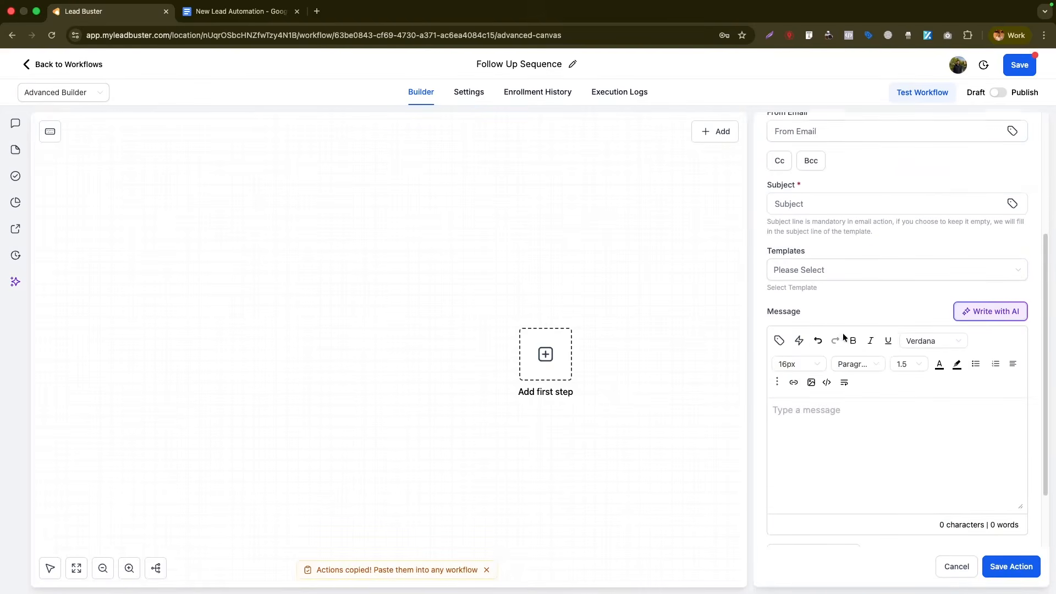
left_click(824, 209)
type("Email follow up 1")
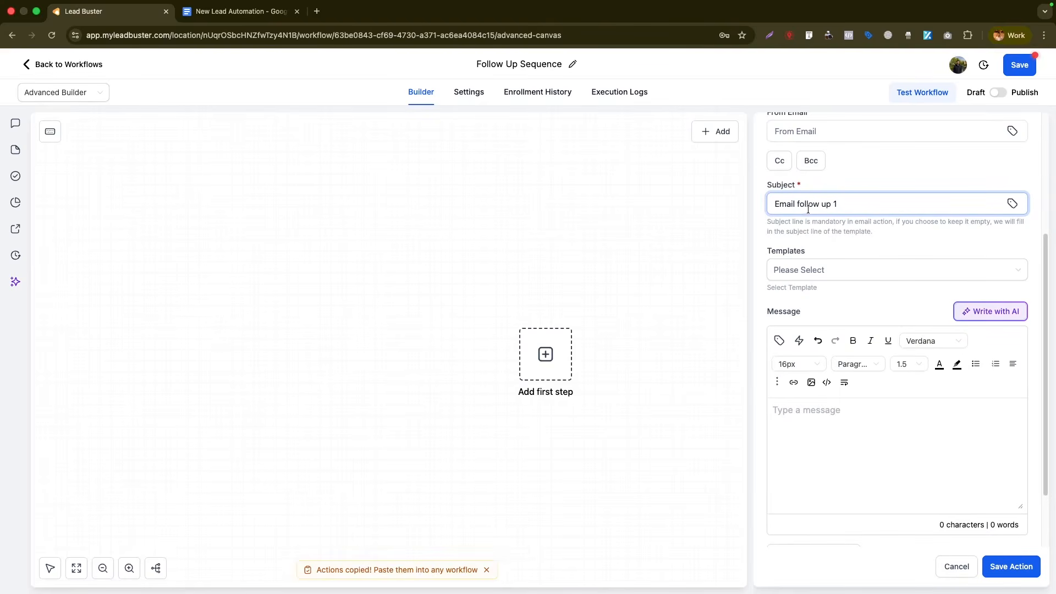
scroll(869, 427, "down", 2)
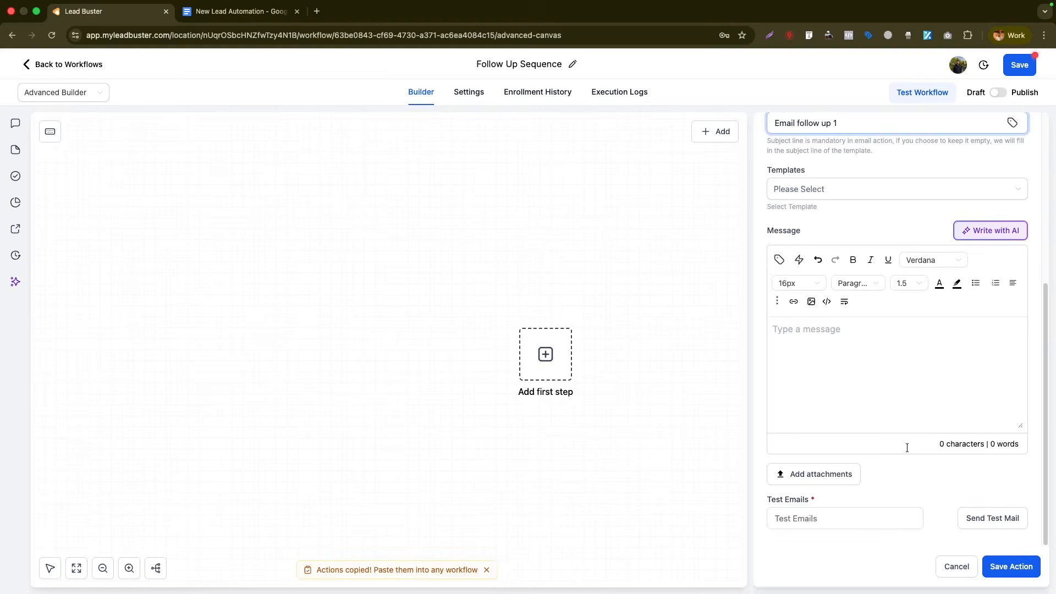
scroll(932, 331, "up", 7)
left_click(859, 214)
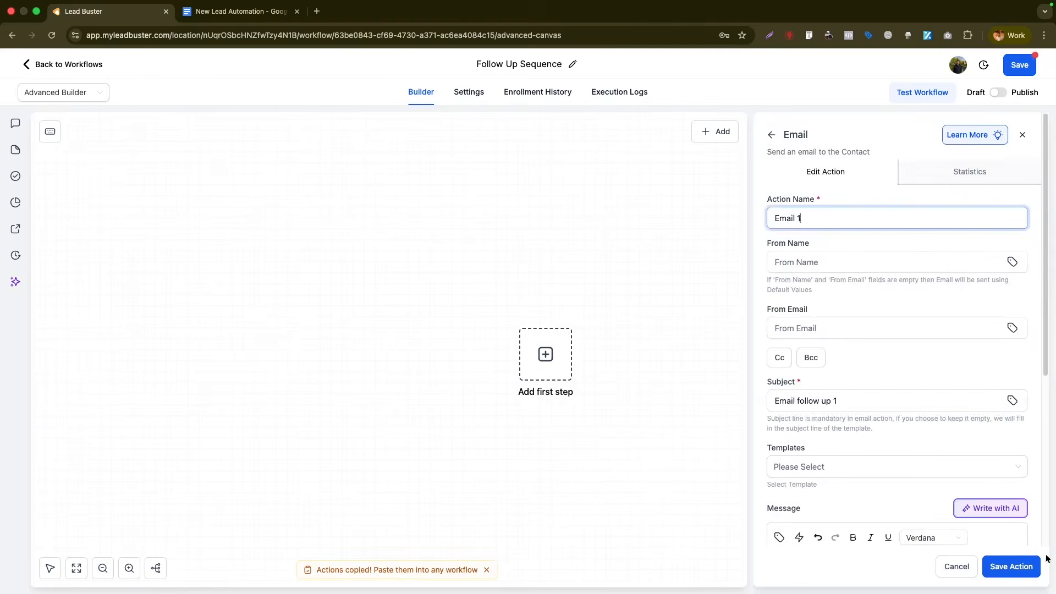
left_click(1010, 567)
- Add a Wait step of 1 day, named Wait 1 Day, after Email 1
left_click(476, 346)
left_click(931, 175)
type("wa")
left_click(817, 263)
left_click(573, 295)
type("1")
left_click(730, 290)
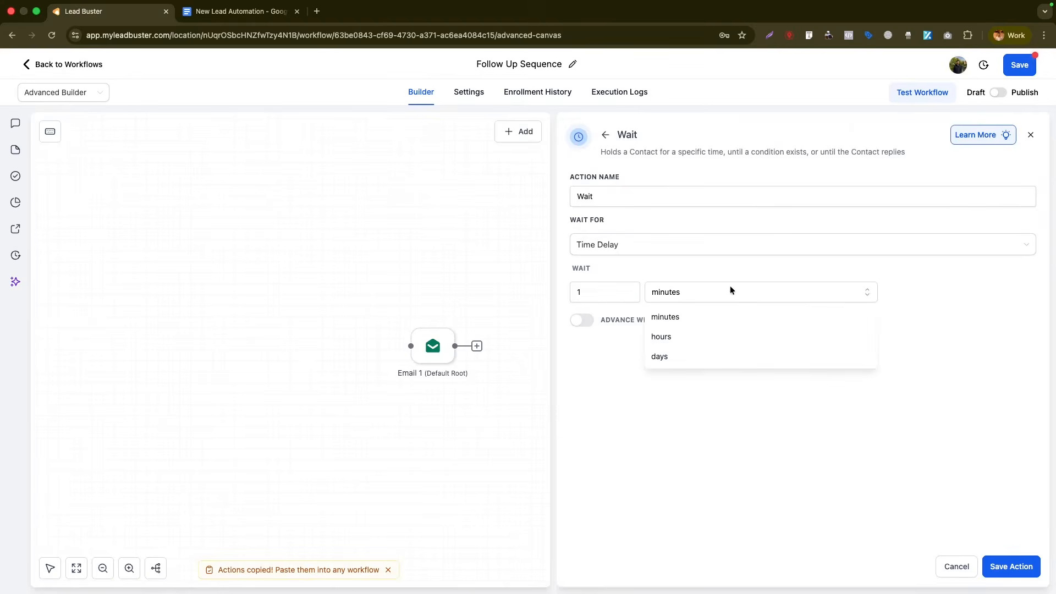
left_click(694, 355)
left_click(630, 195)
type("1")
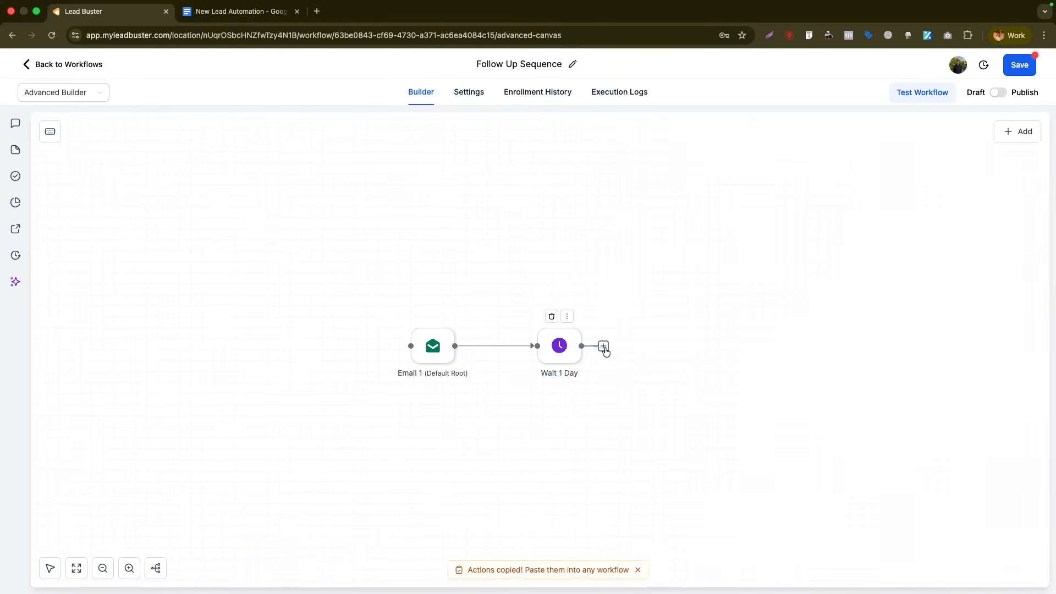
left_click(603, 348)
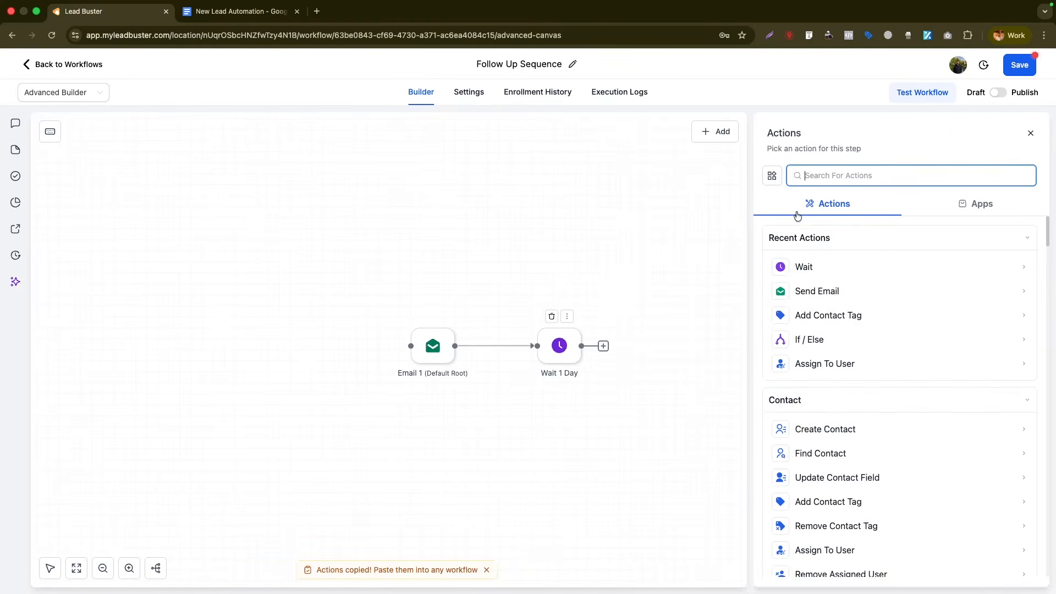
- Add Email 2 as another Send Email step after the wait
left_click(832, 297)
left_click(809, 396)
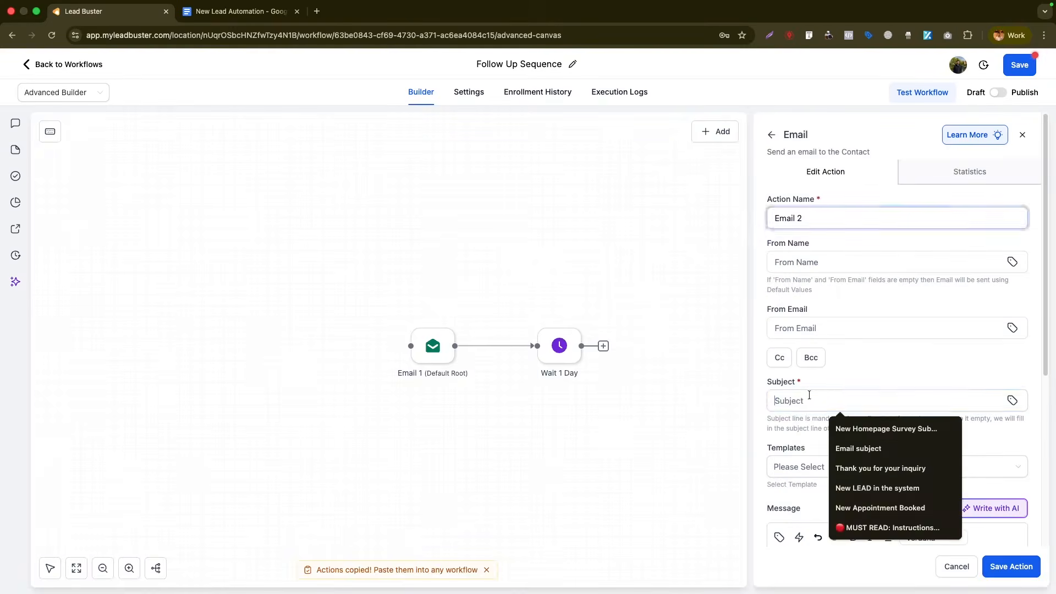
type("Email follow")
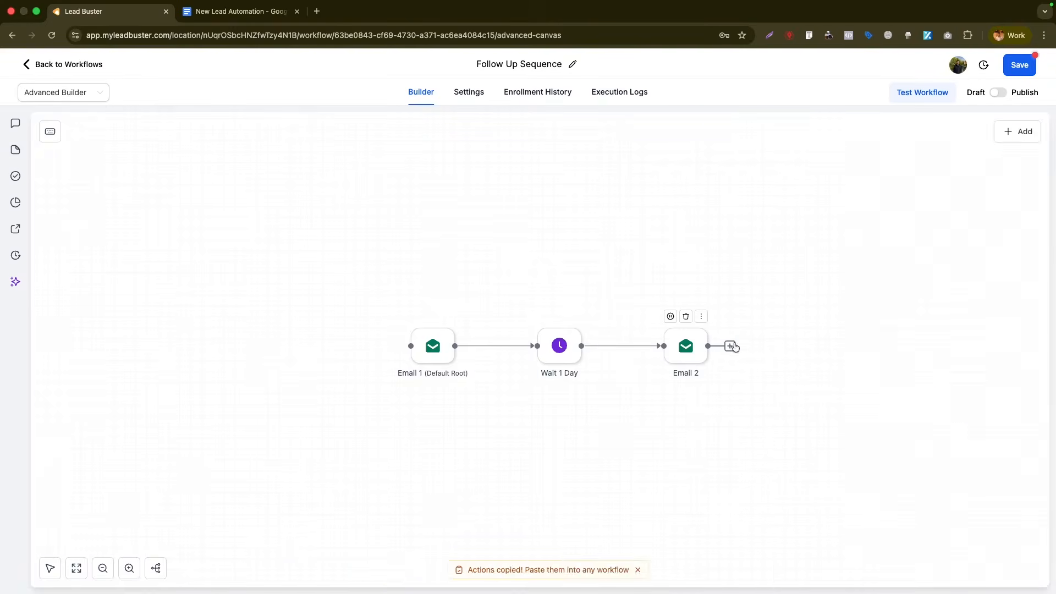
left_click(731, 346)
- Add a second Wait step set to 2 days after Email 2
type("wa")
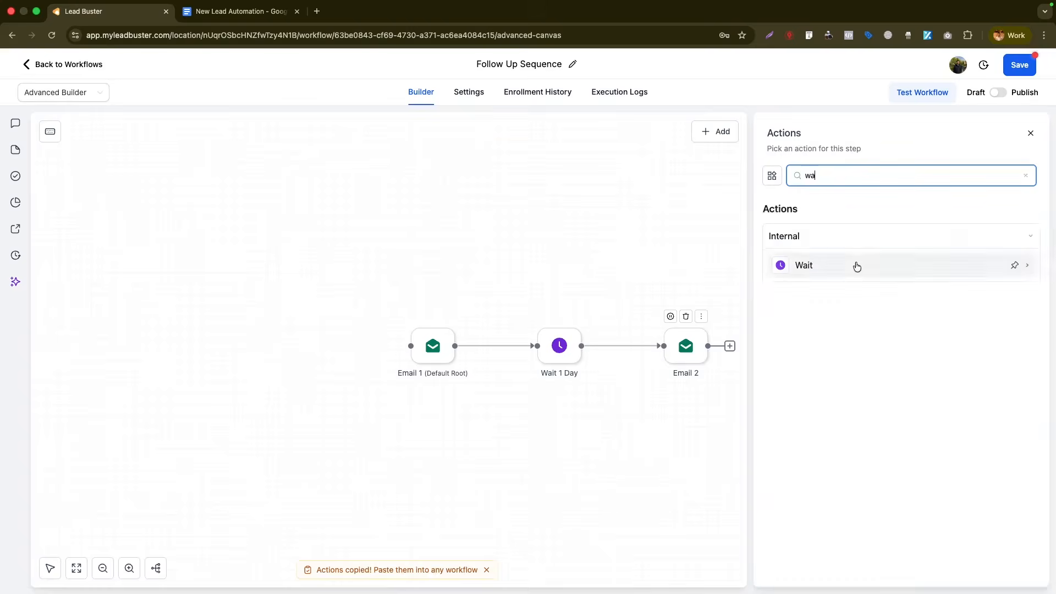
left_click(846, 266)
left_click(576, 289)
left_click_drag(613, 292, 550, 291)
type("2")
left_click(696, 294)
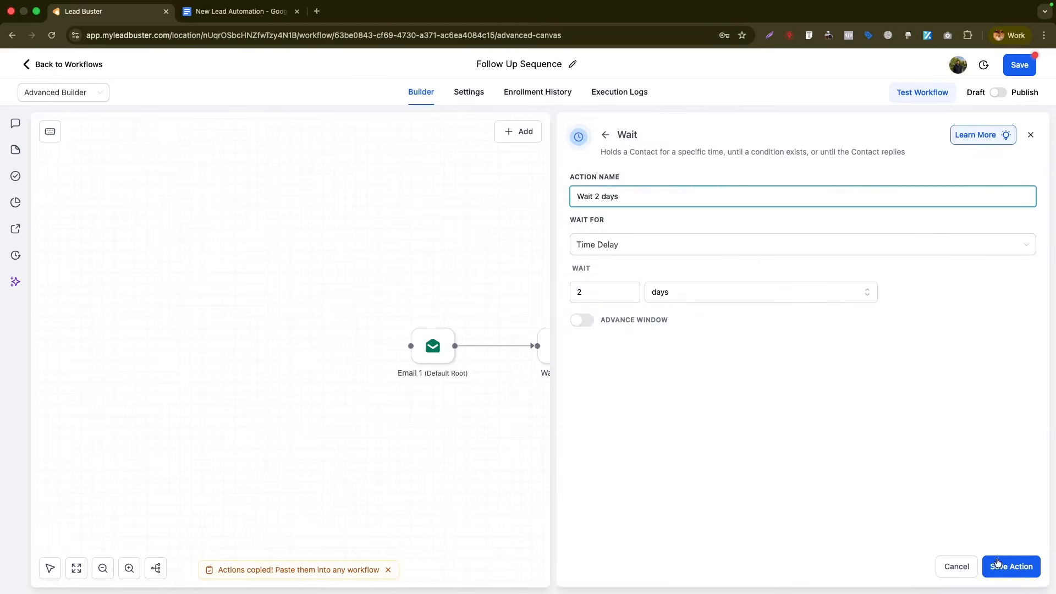
left_click(999, 564)
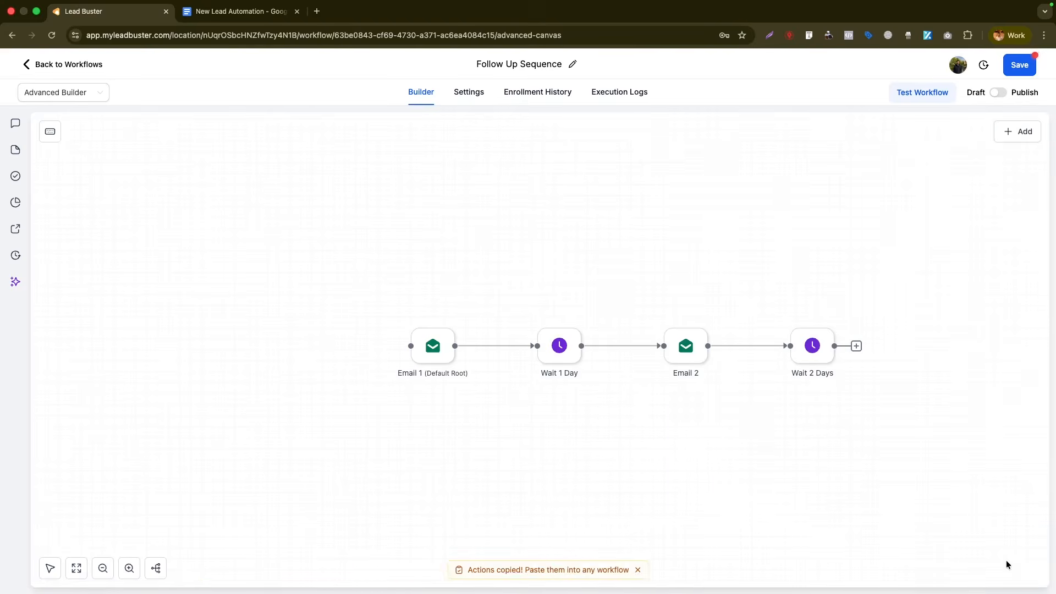
- Add Email 3 with subject 'Email follow up 3' at the end of the chain
left_click(856, 346)
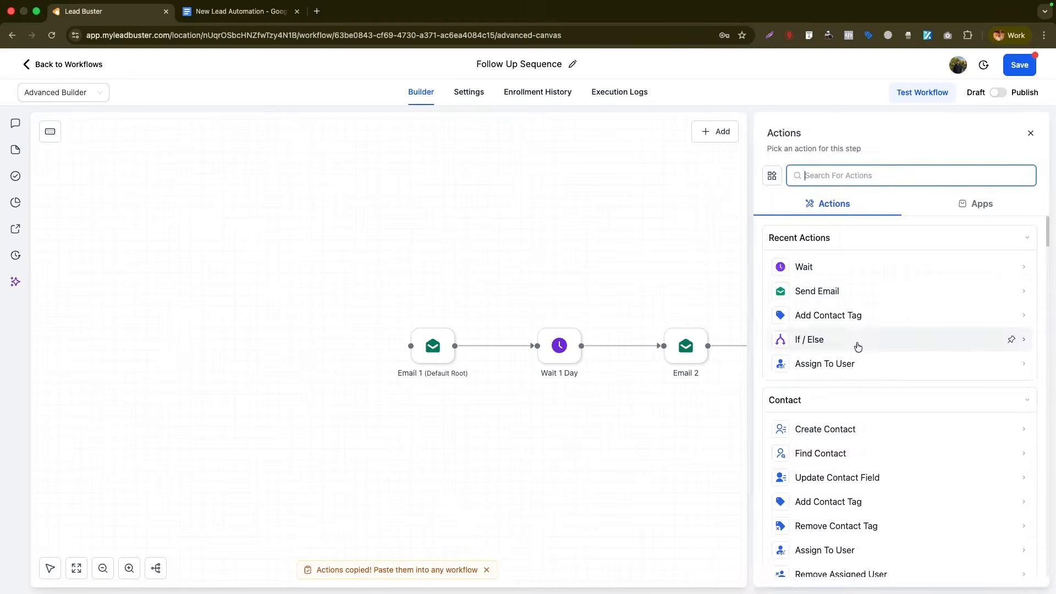
left_click(829, 290)
type("3")
type("Email follow up 3")
left_click(1011, 566)
left_click(448, 316)
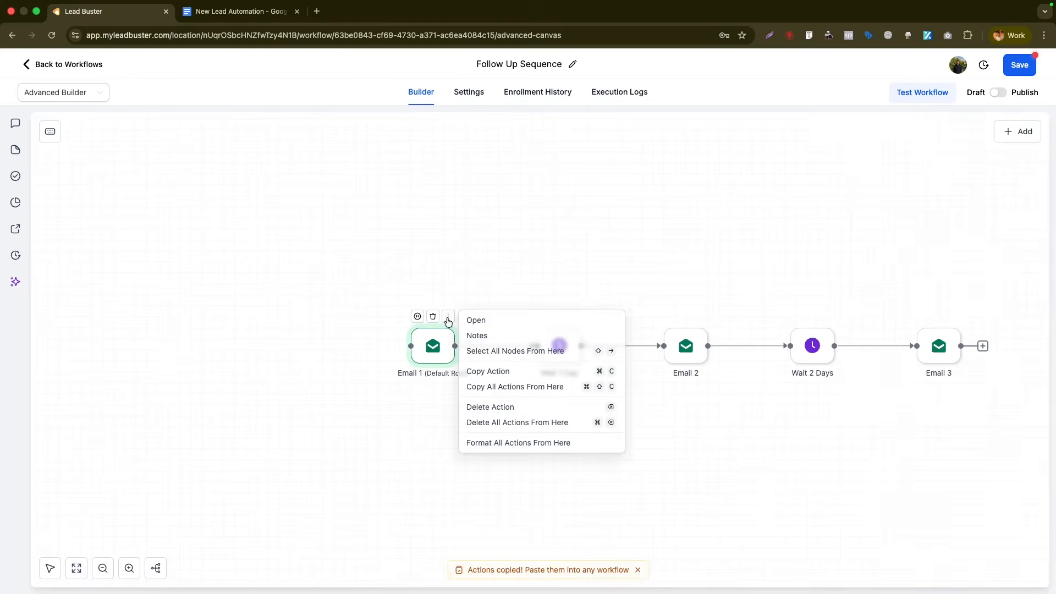
- Copy all actions from Email 1 onward, paste them, and connect Email 3 to the copy
left_click(495, 387)
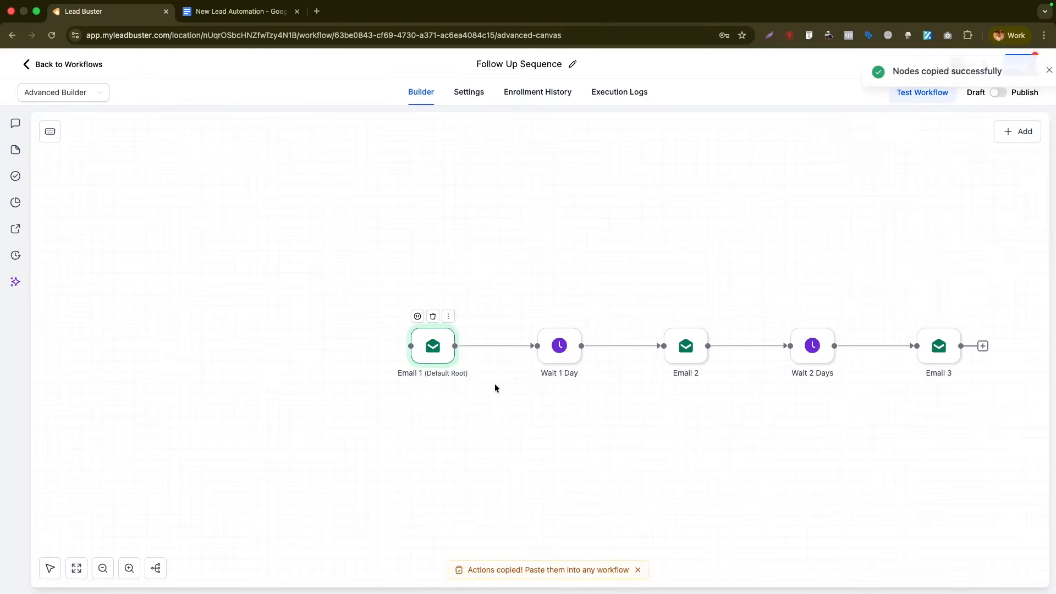
right_click(416, 445)
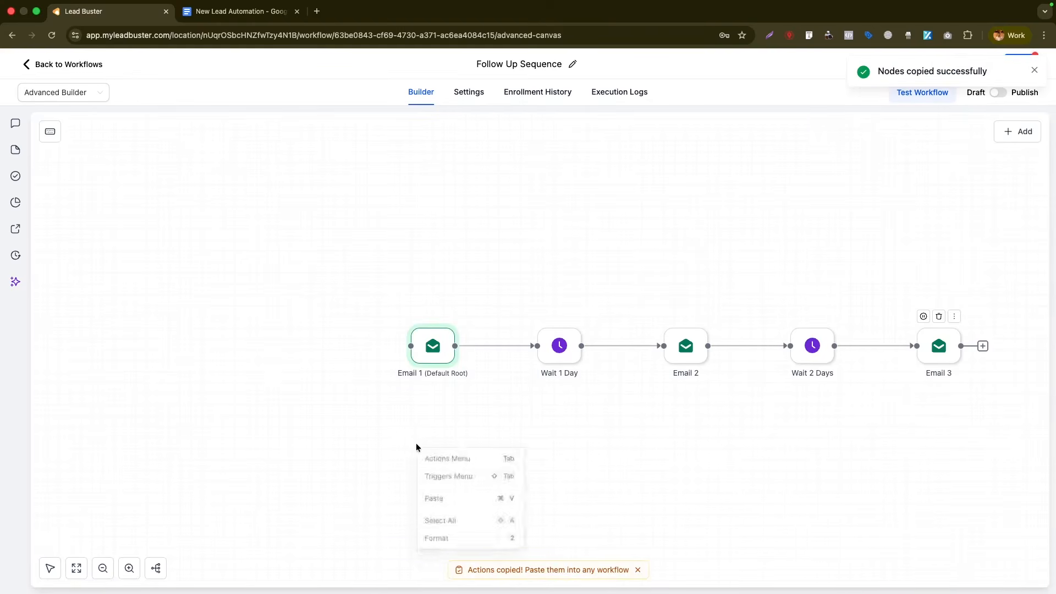
left_click(438, 497)
left_click_drag(918, 377, 413, 461)
- Rename the first copied email to Email 4 with subject number 4, and set its wait to 2 days
left_click(432, 460)
double_click(798, 214)
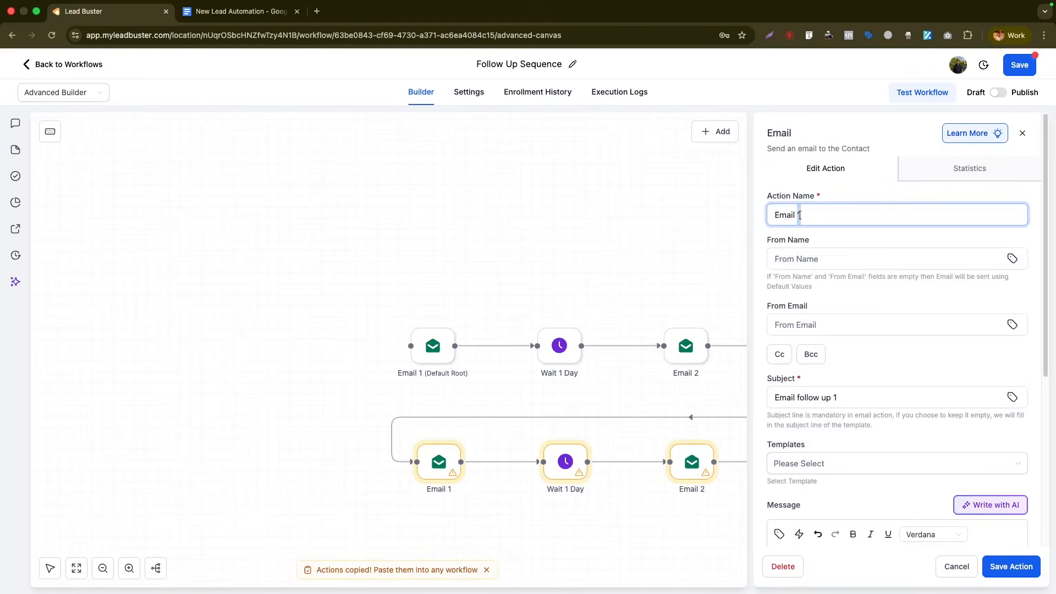
type("4")
left_click(835, 397)
type("4")
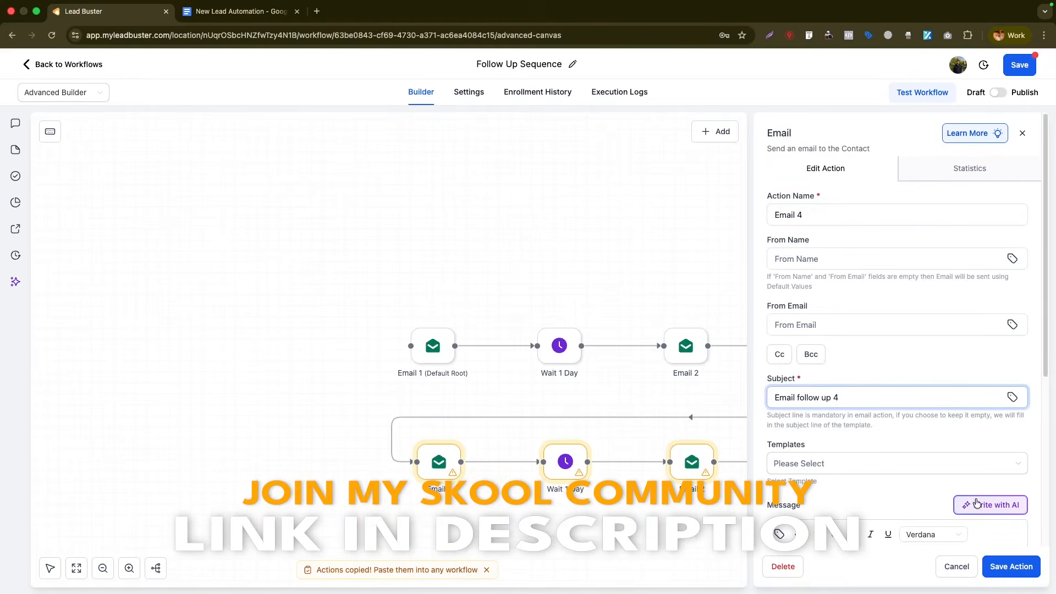
left_click(995, 566)
double_click(574, 288)
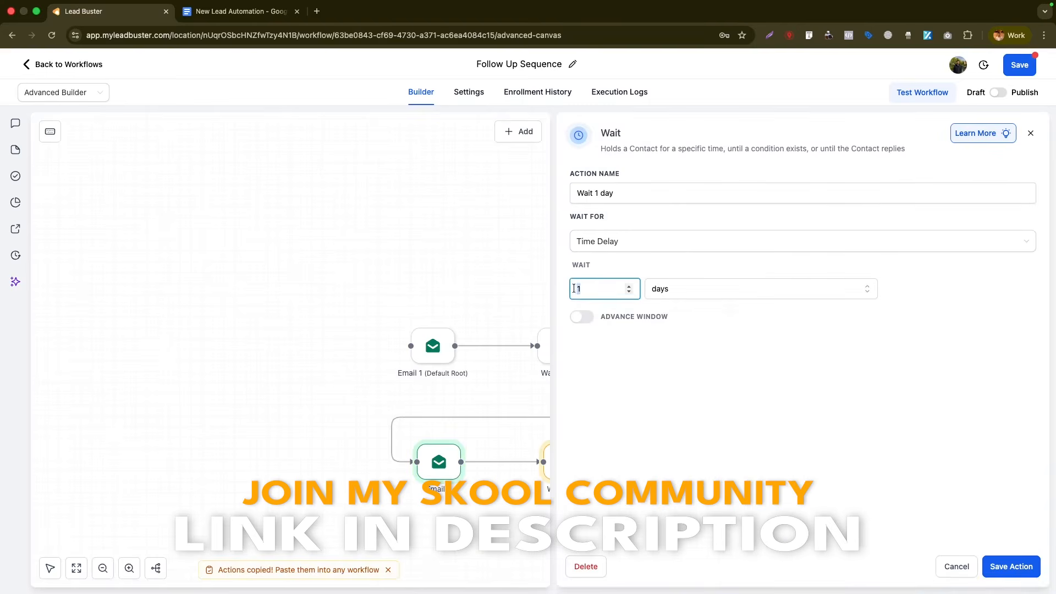
left_click(600, 193)
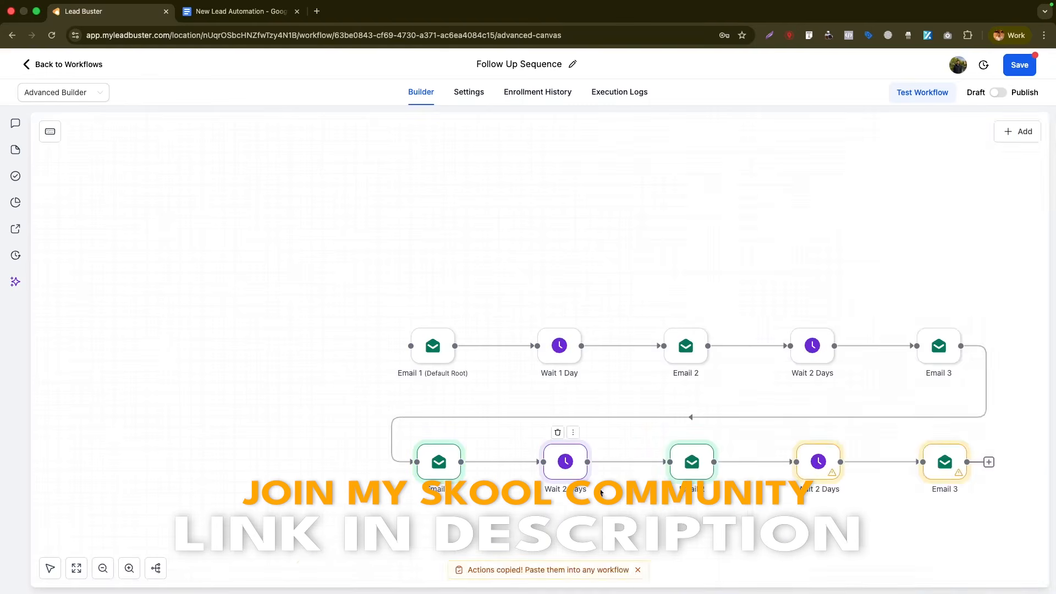
- Rename the remaining copies Email 5 and Email 6, then save the workflow
left_click(687, 471)
double_click(800, 214)
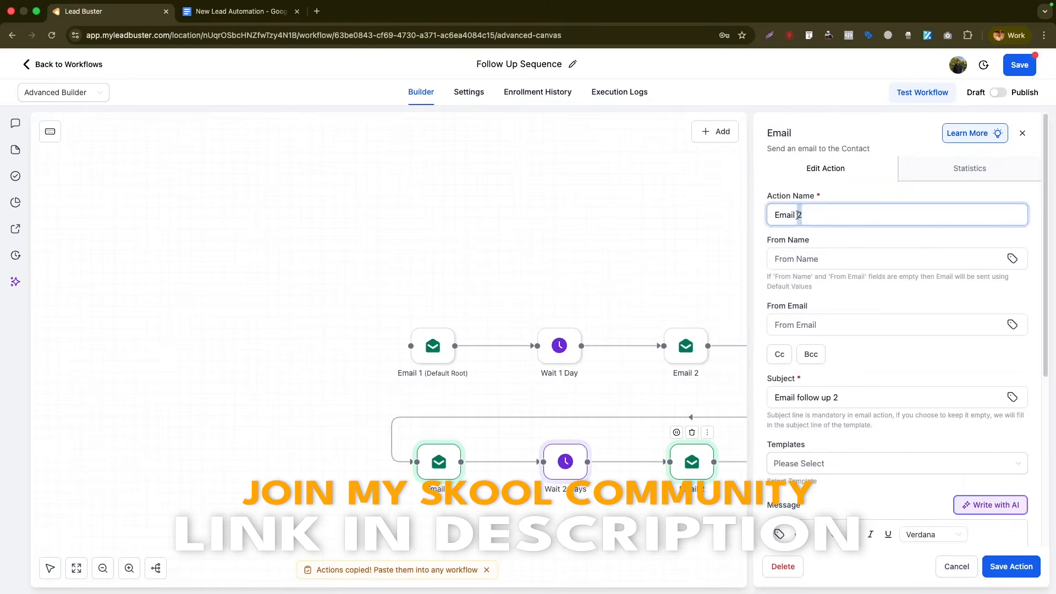
type("5")
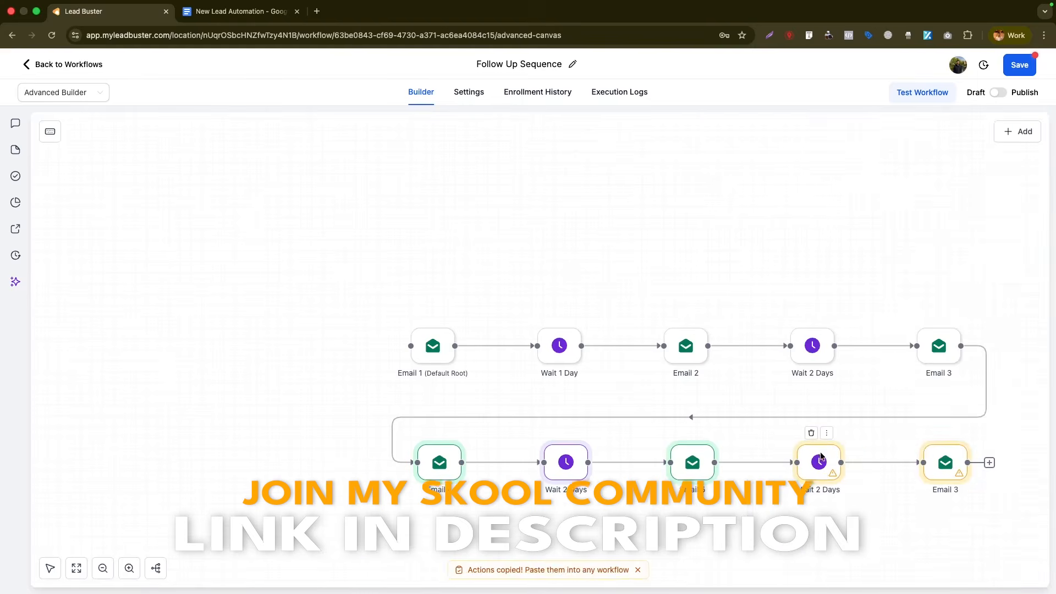
left_click(943, 467)
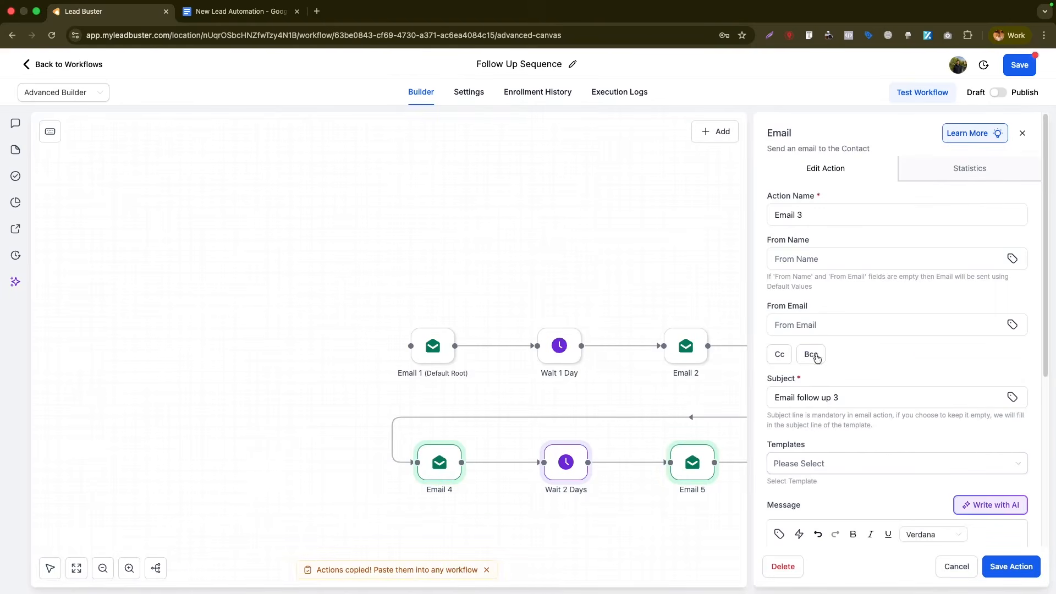
double_click(799, 213)
type("6")
double_click(836, 397)
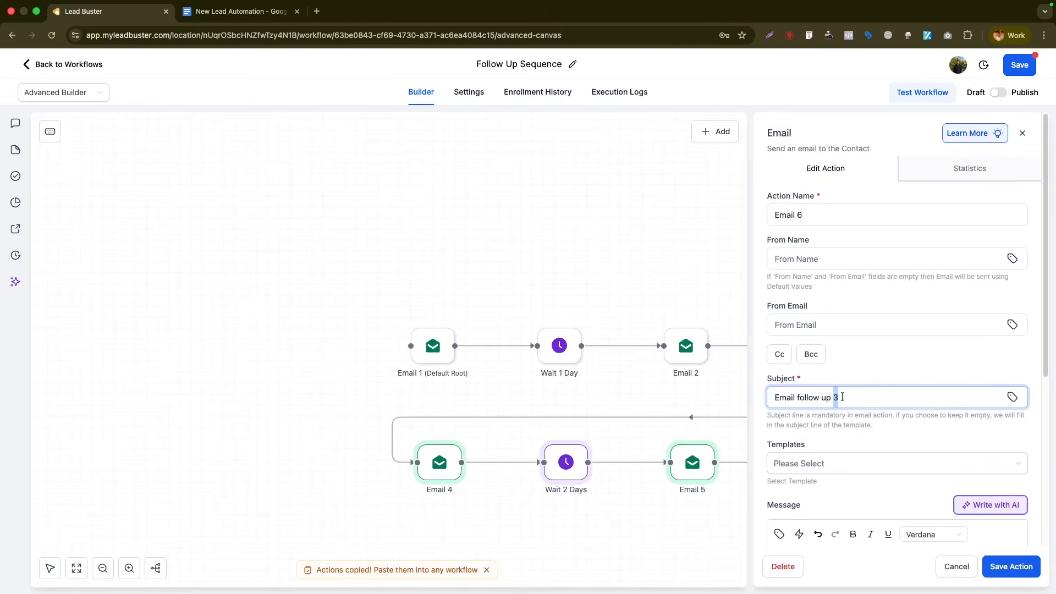
left_click(1000, 564)
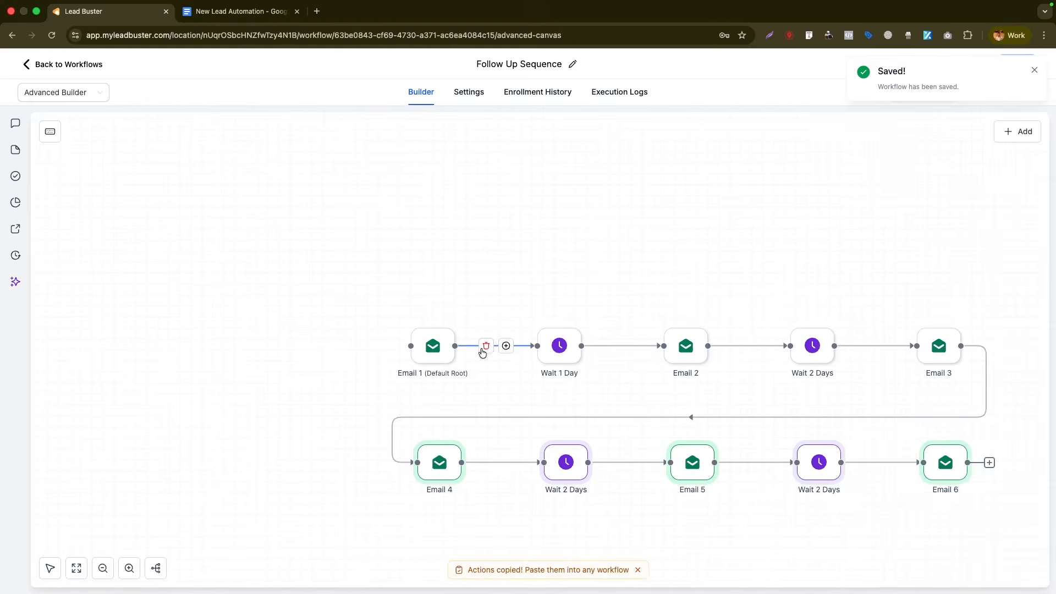
left_click(50, 568)
- Reopen Form/Survey Automation and insert a new step just before the Condition node
left_click_drag(663, 254, 553, 142)
left_click(64, 68)
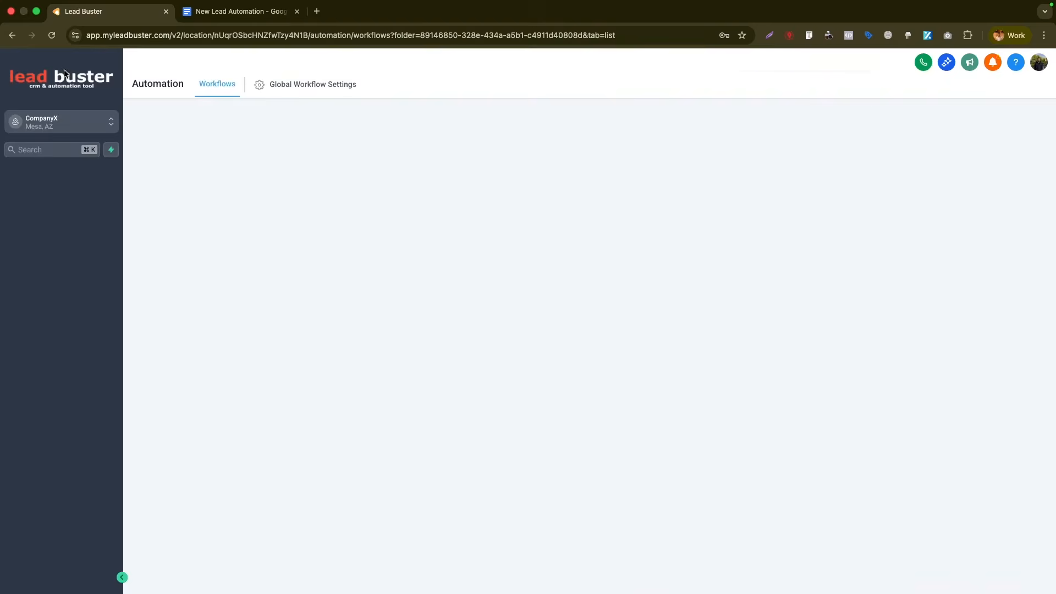
left_click(242, 296)
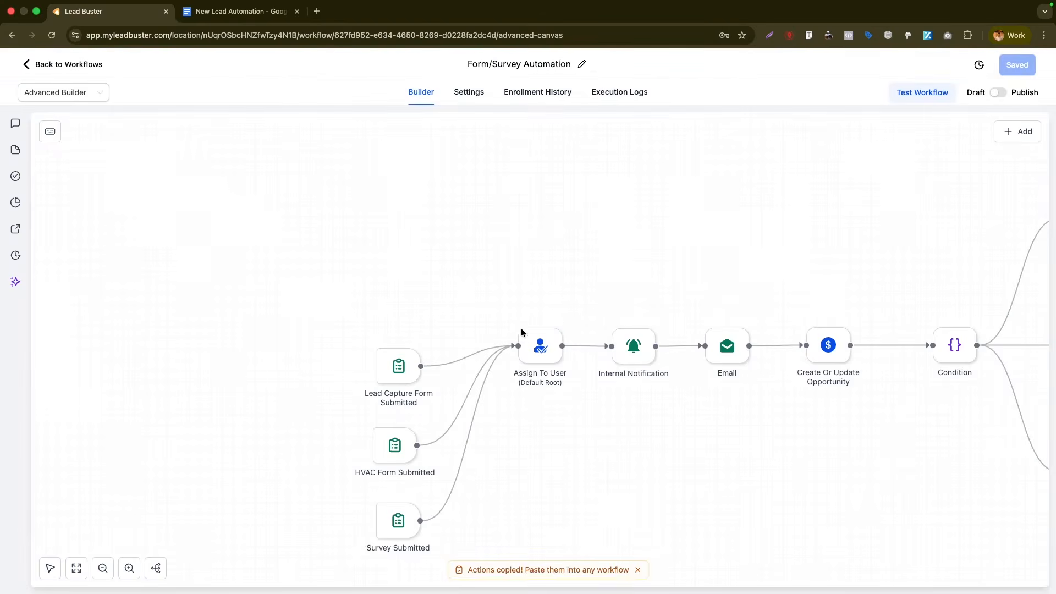
left_click(50, 568)
left_click_drag(548, 287, 395, 141)
left_click_drag(613, 403, 470, 463)
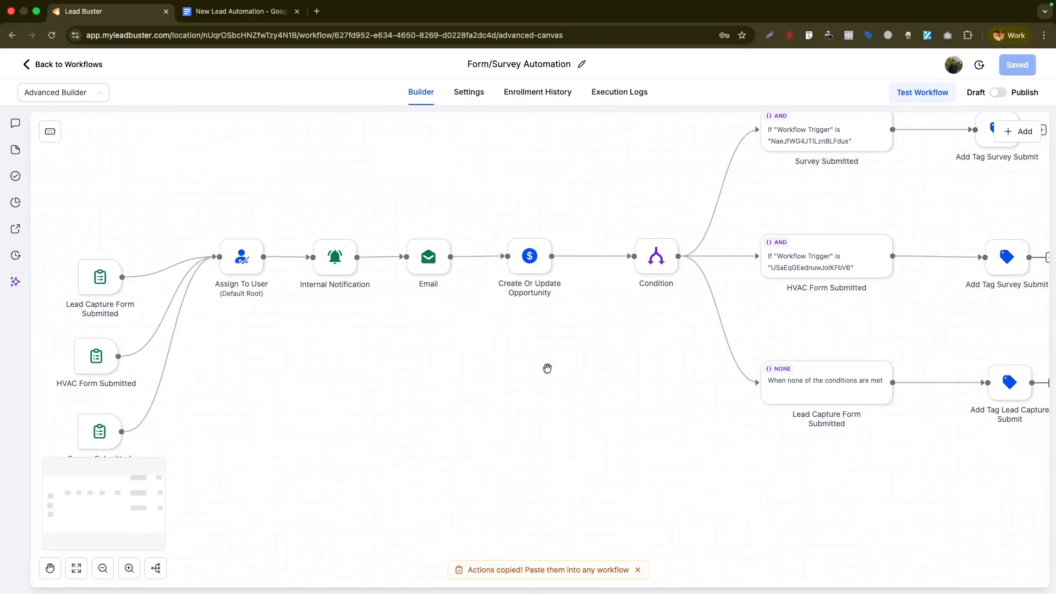
mouse_move(608, 263)
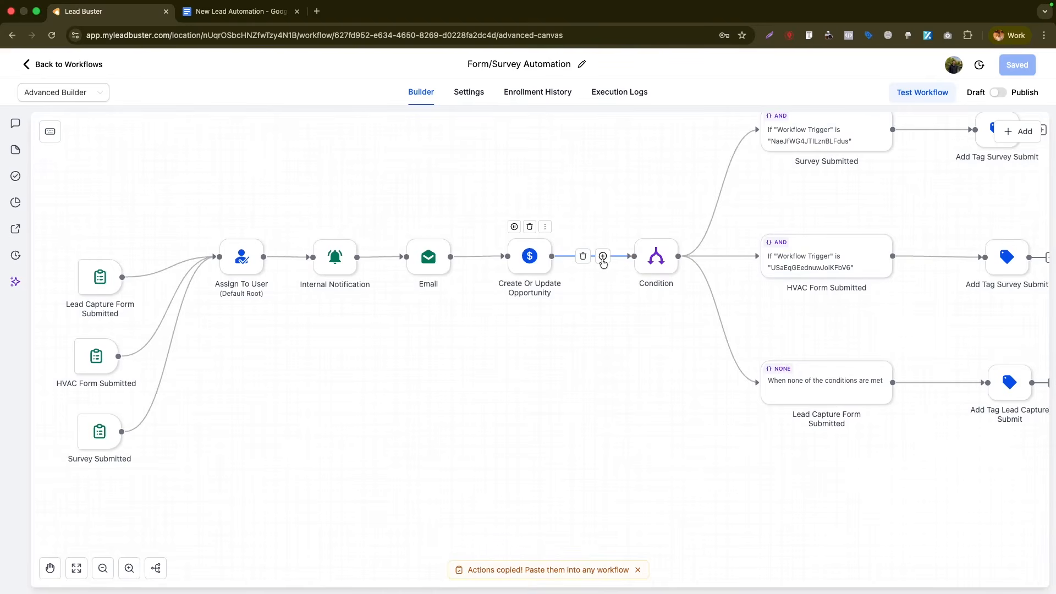
left_click(603, 257)
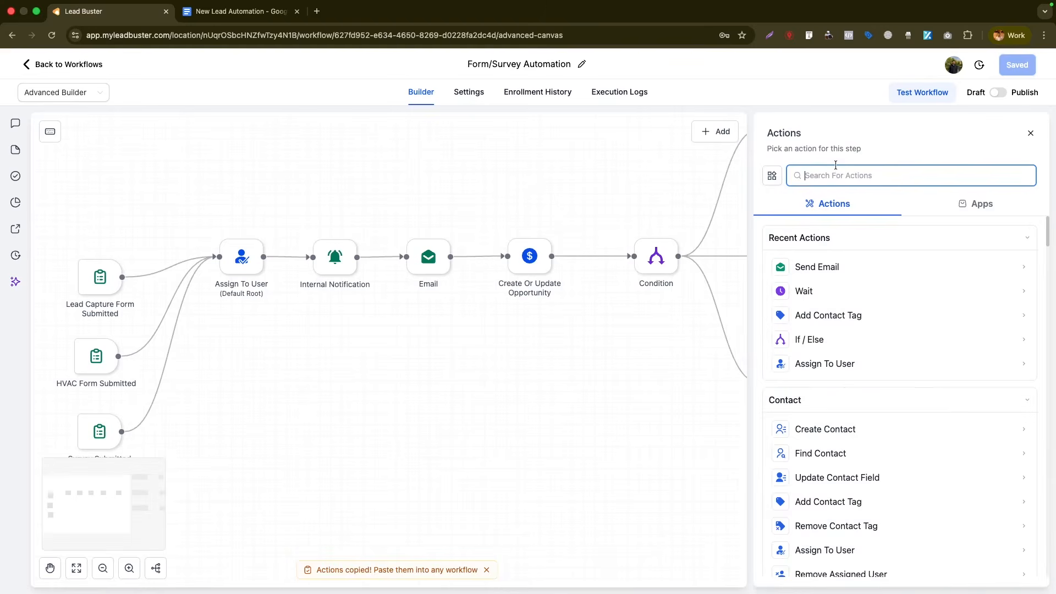
- Add an Add To Workflow step targeting Follow Up Sequence, save the workflow, and return to the list
type("add to")
left_click(829, 330)
type("follow up")
left_click(803, 298)
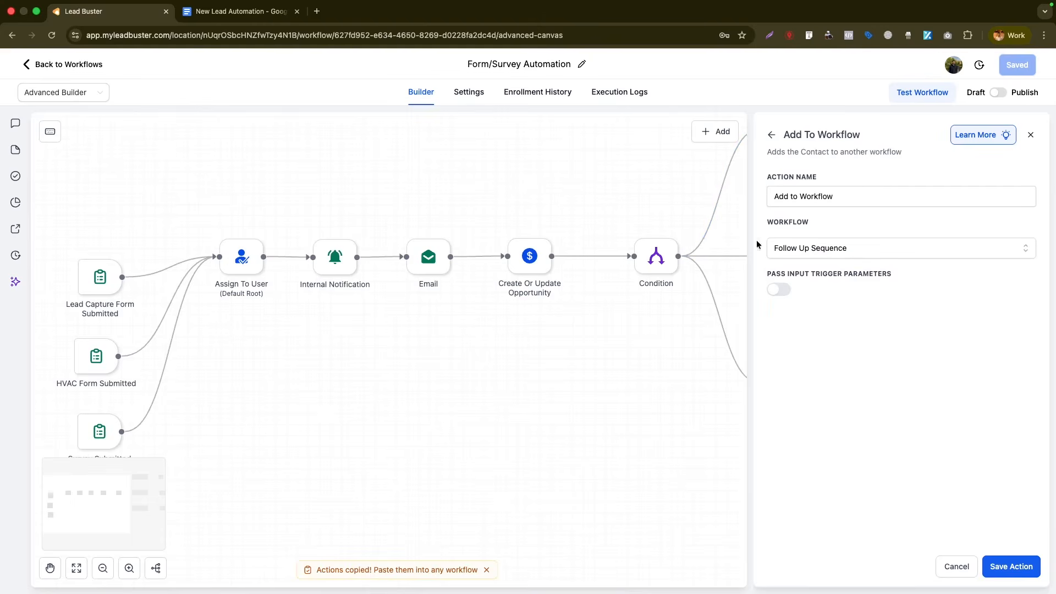
left_click(1005, 569)
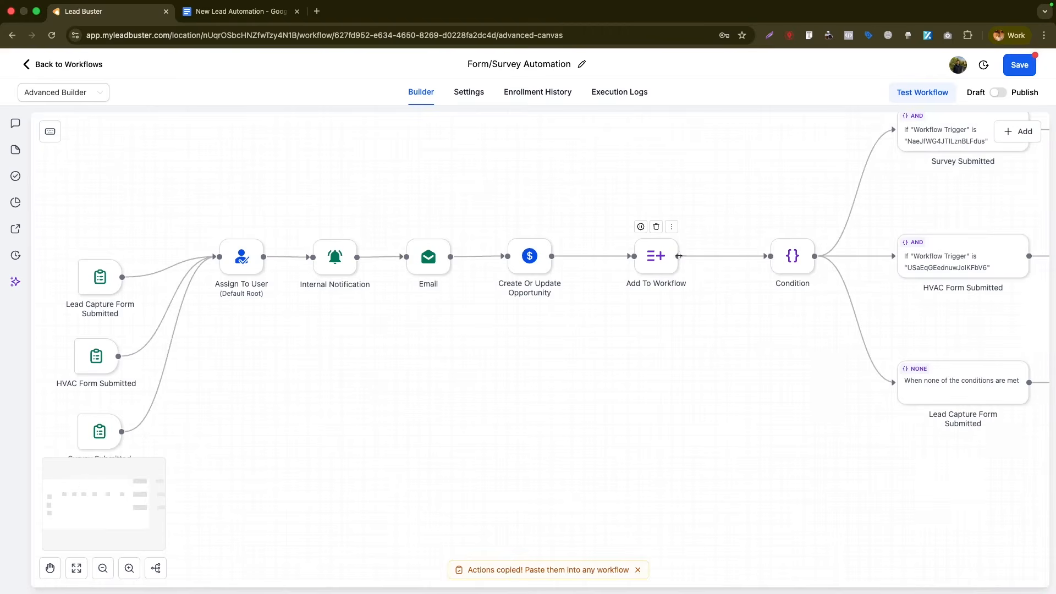
left_click(1020, 66)
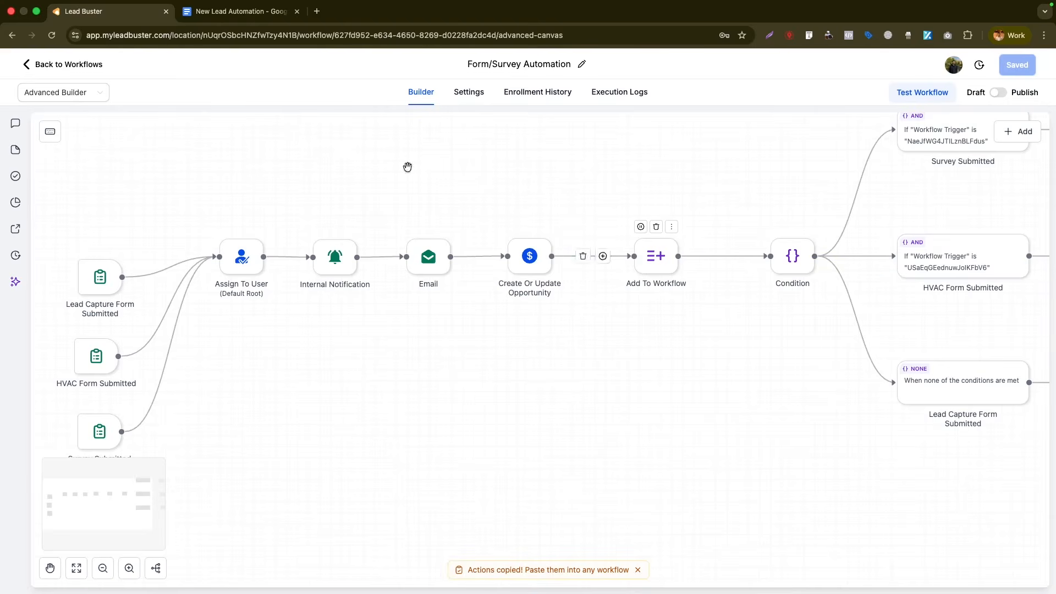
left_click(57, 65)
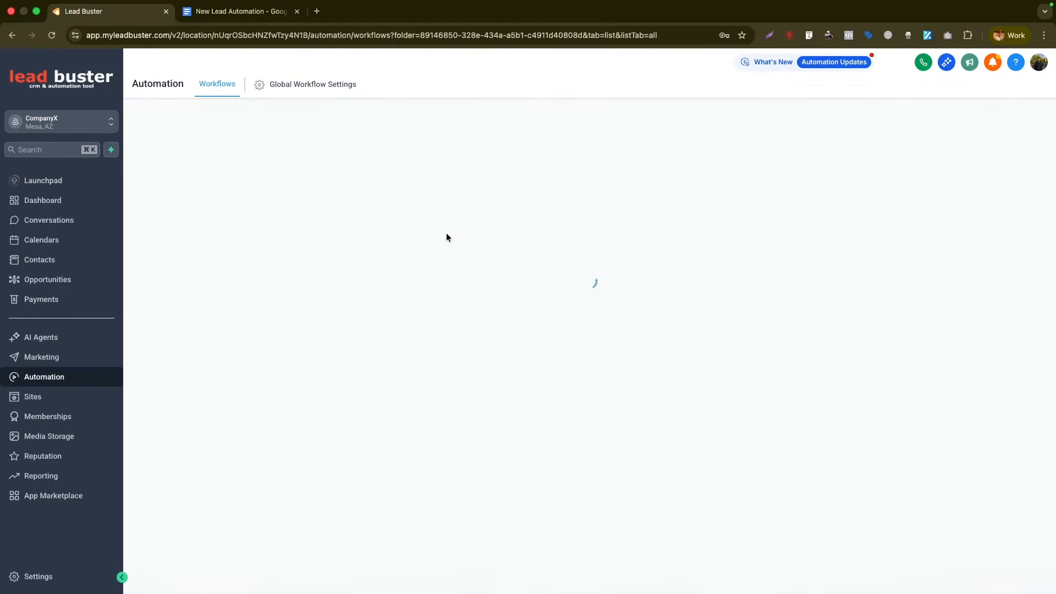
- In Quiz Submit Automation, add an Add To Workflow action after Add Tag and filter workflows by 'follow'
left_click(242, 333)
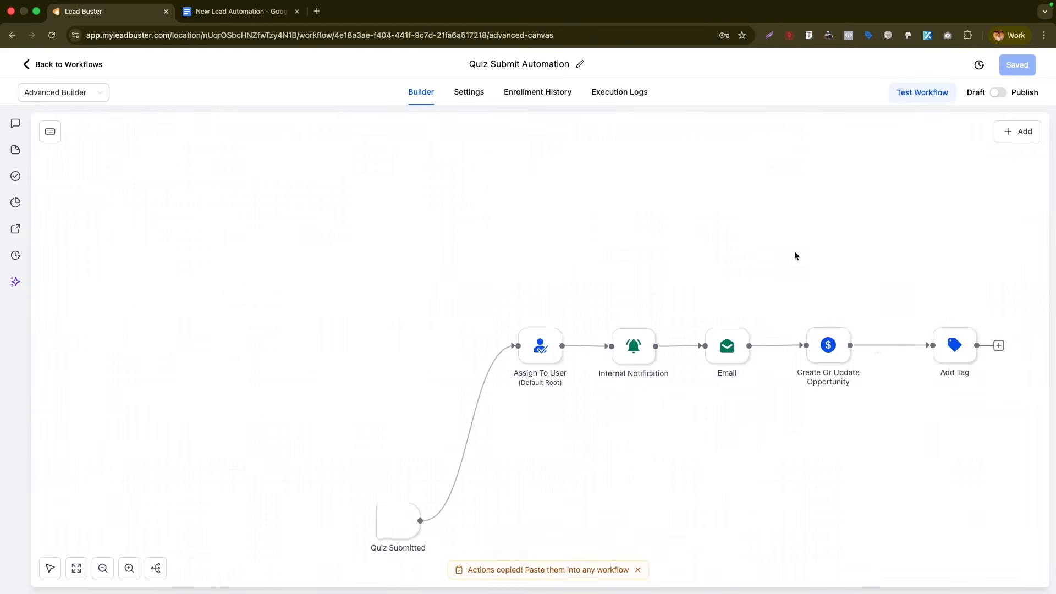
left_click(998, 346)
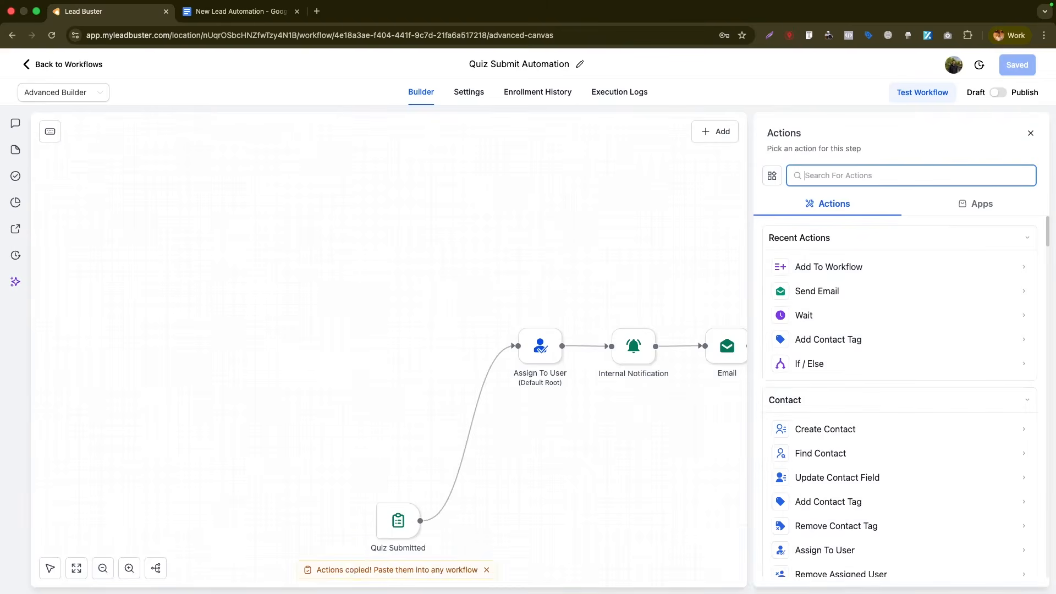
type("add to")
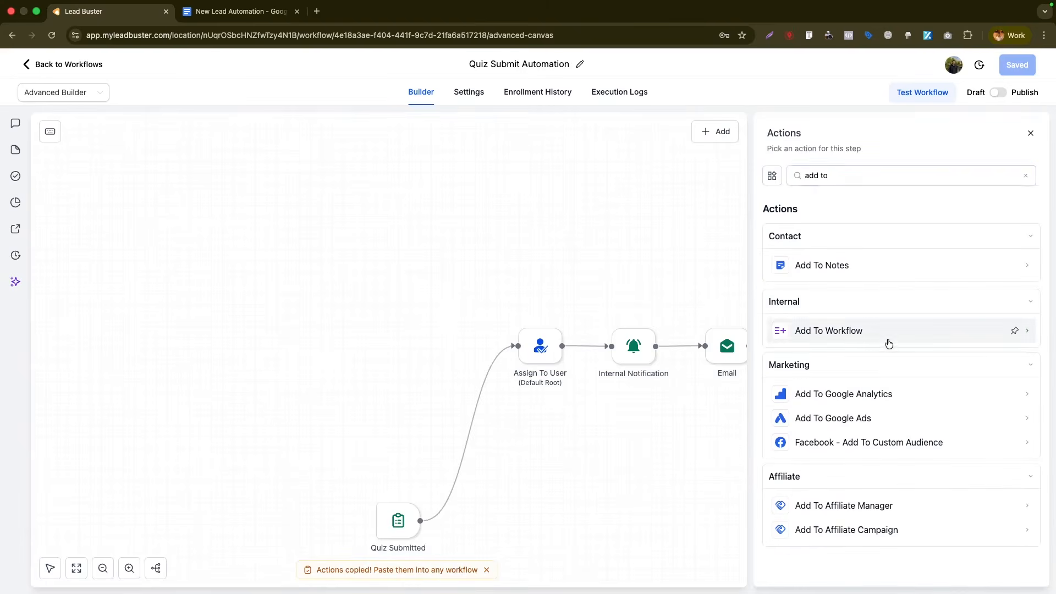
left_click(888, 343)
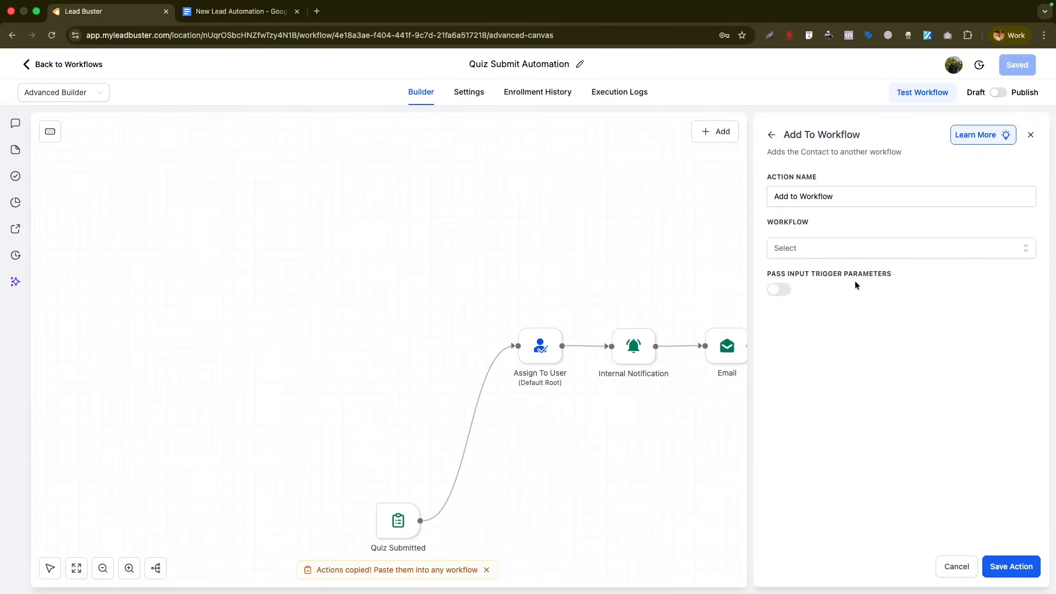
left_click(849, 252)
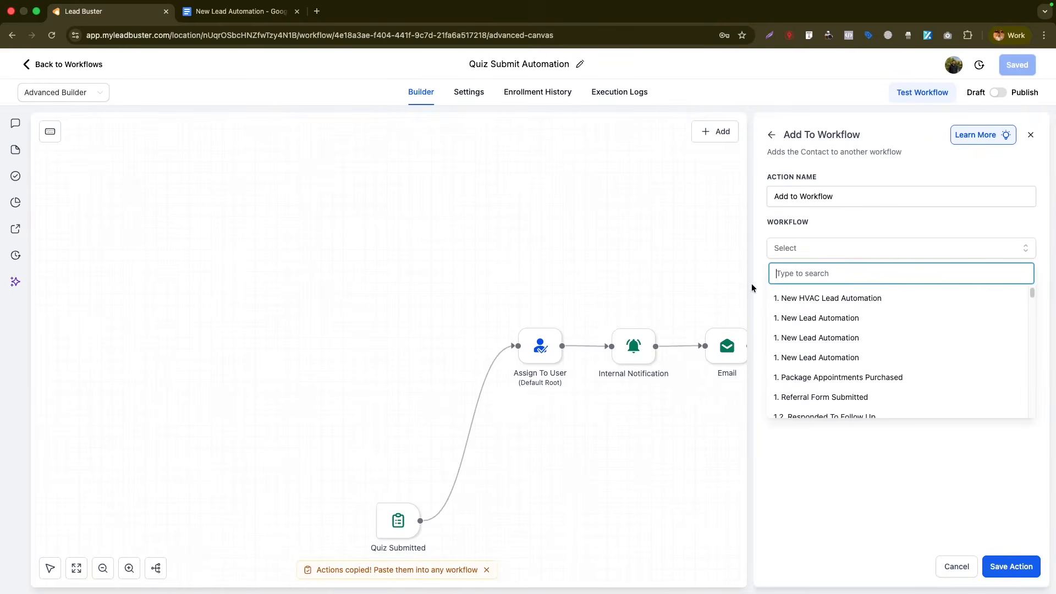
type("follow up")
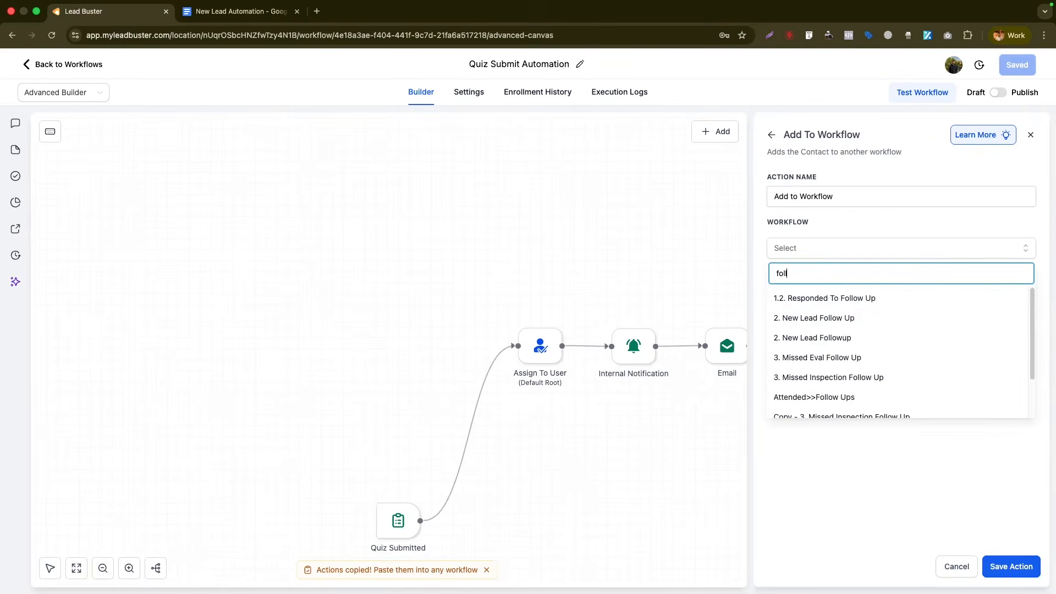
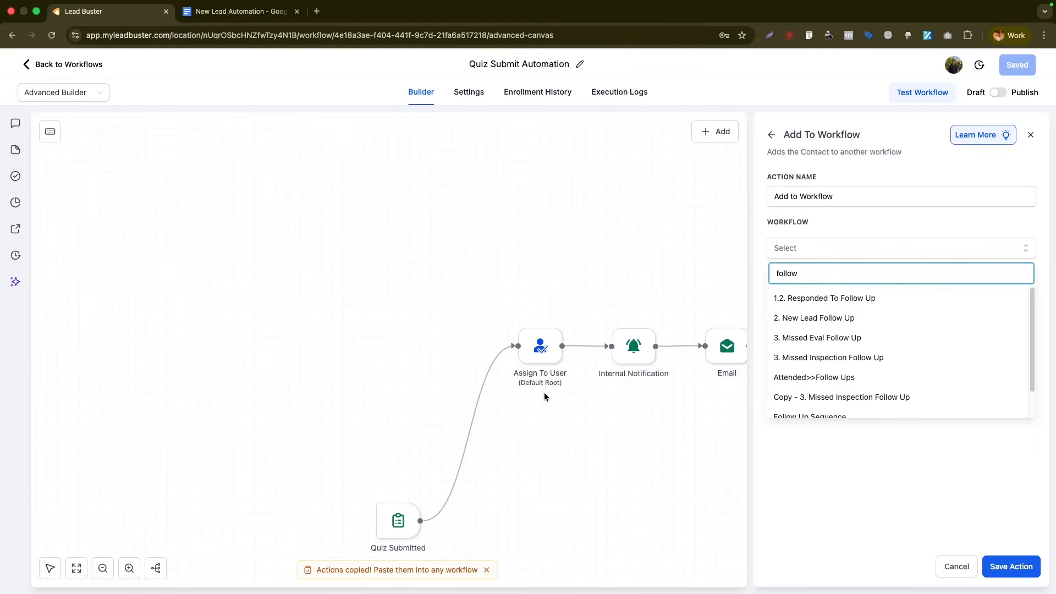
- Save the Add To Workflow action with Follow Up Sequence as its target workflow
left_click(811, 415)
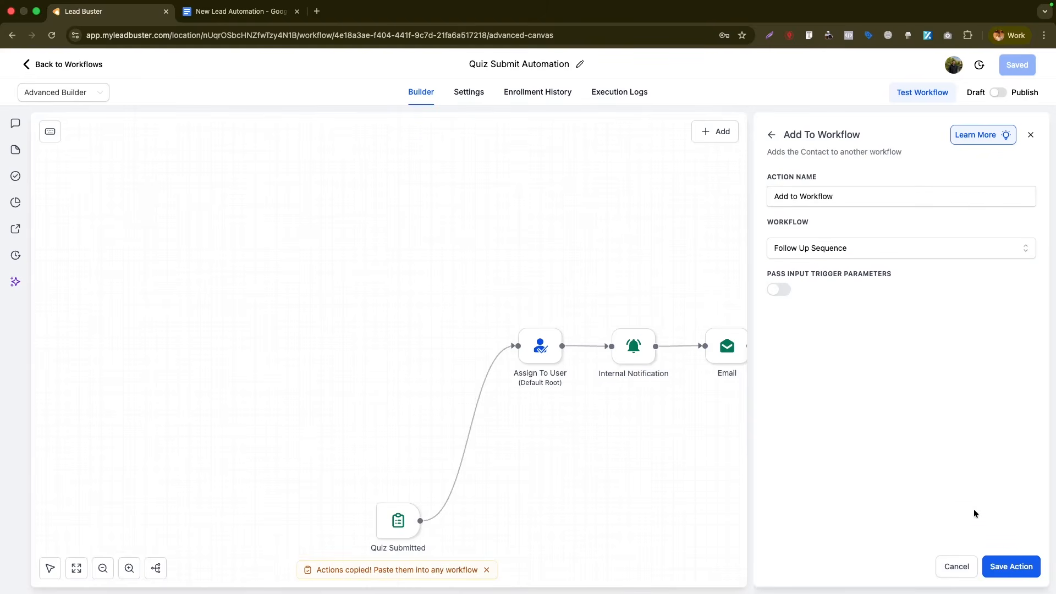
left_click(1004, 565)
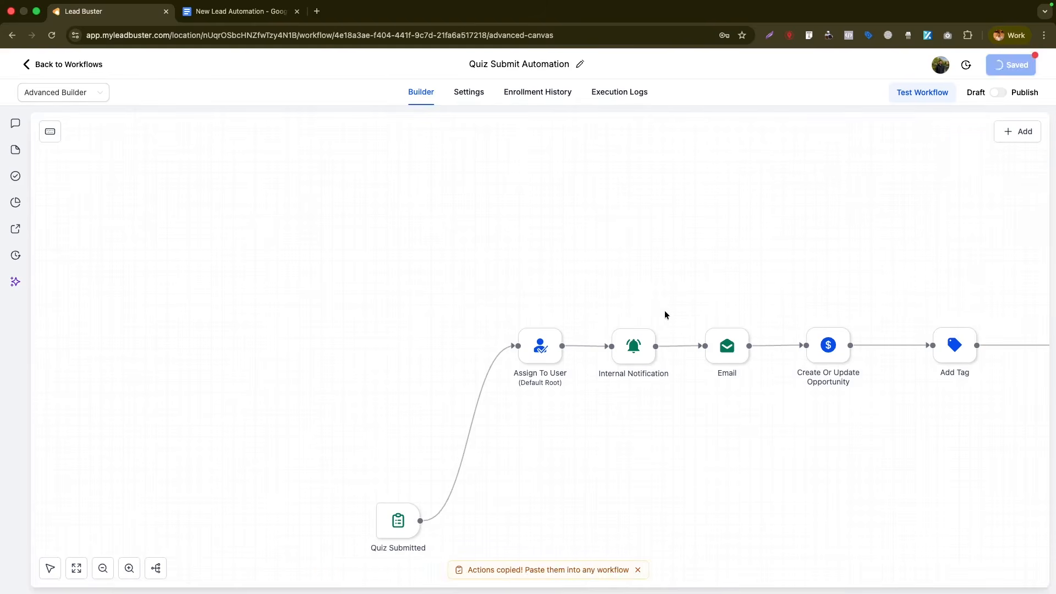
left_click(51, 569)
left_click_drag(594, 273, 307, 283)
- Delete the stray copied Add Tag steps, including Add Tag Lead Capture Submit, and go back
mouse_move(953, 185)
left_click(953, 155)
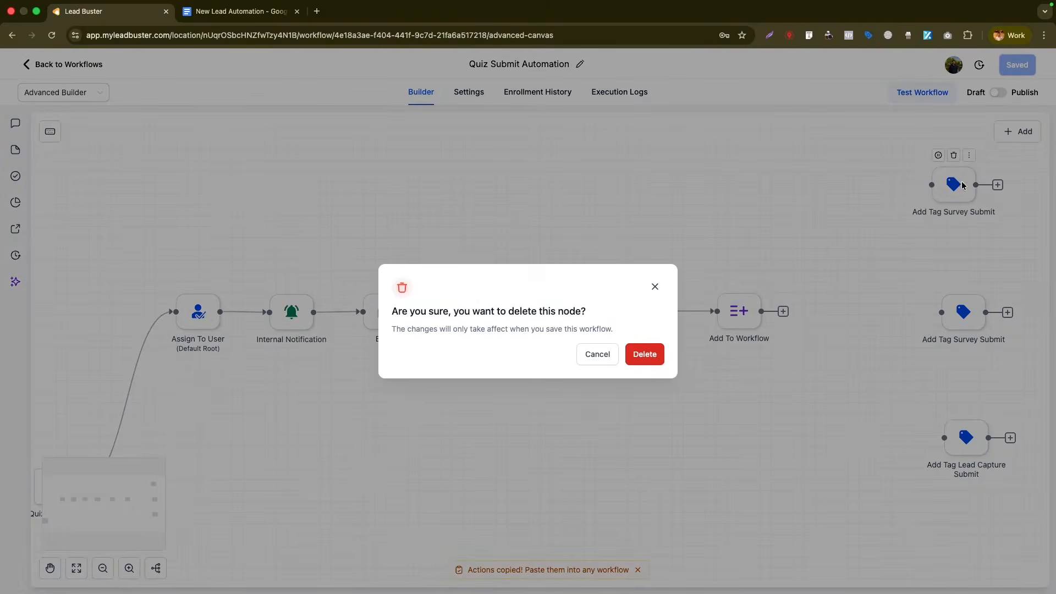
left_click(644, 355)
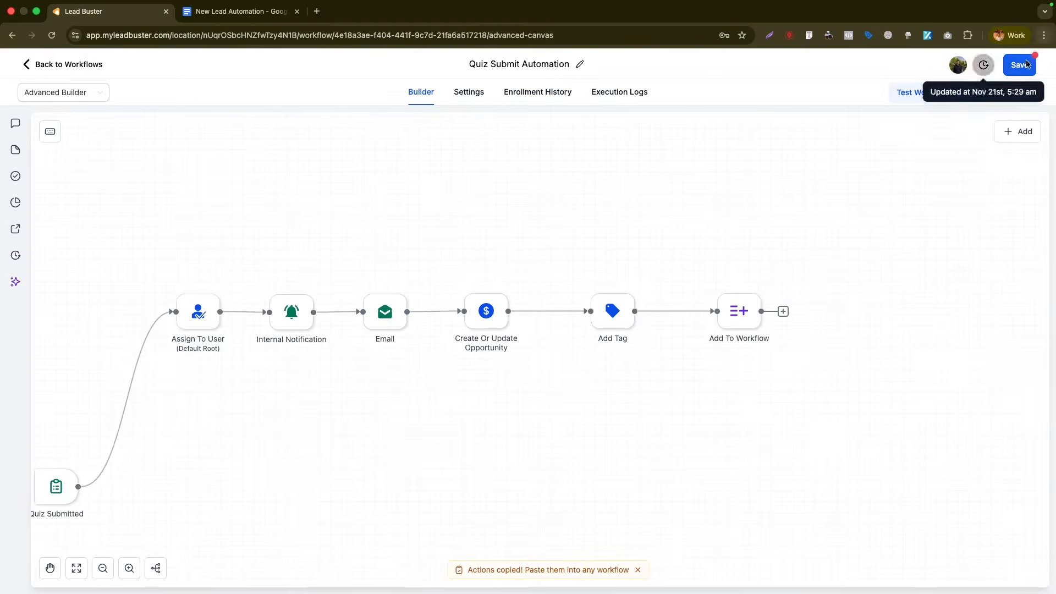
left_click(1019, 65)
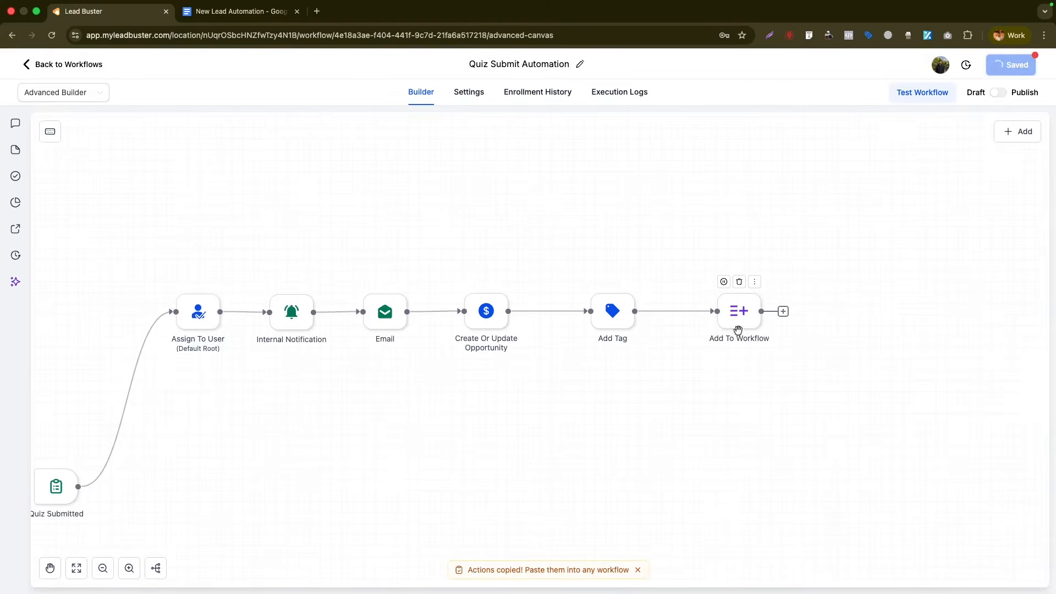
left_click(62, 67)
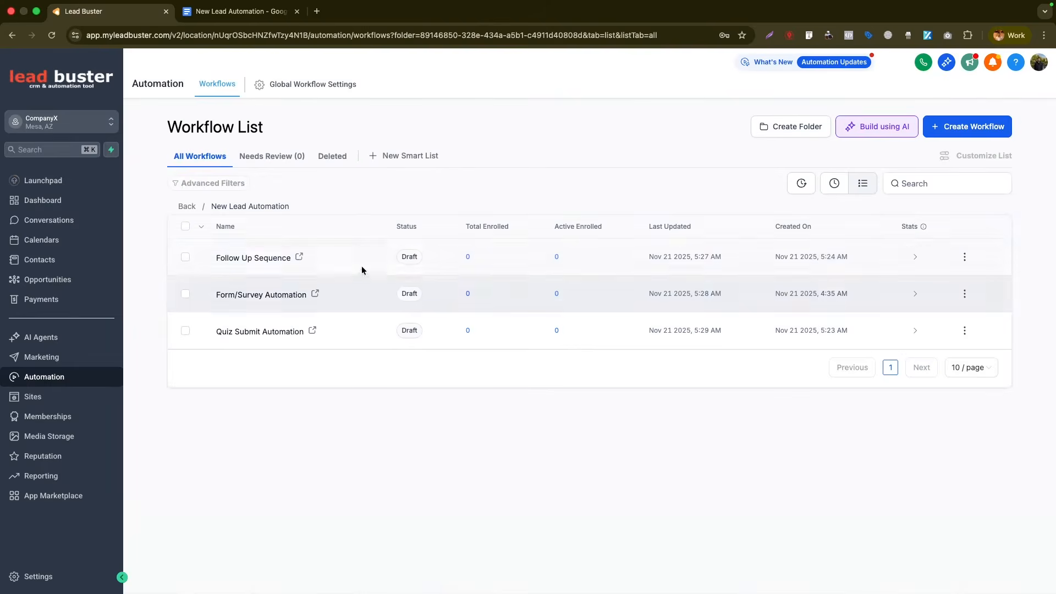
- Publish the Follow Up Sequence workflow
left_click(361, 266)
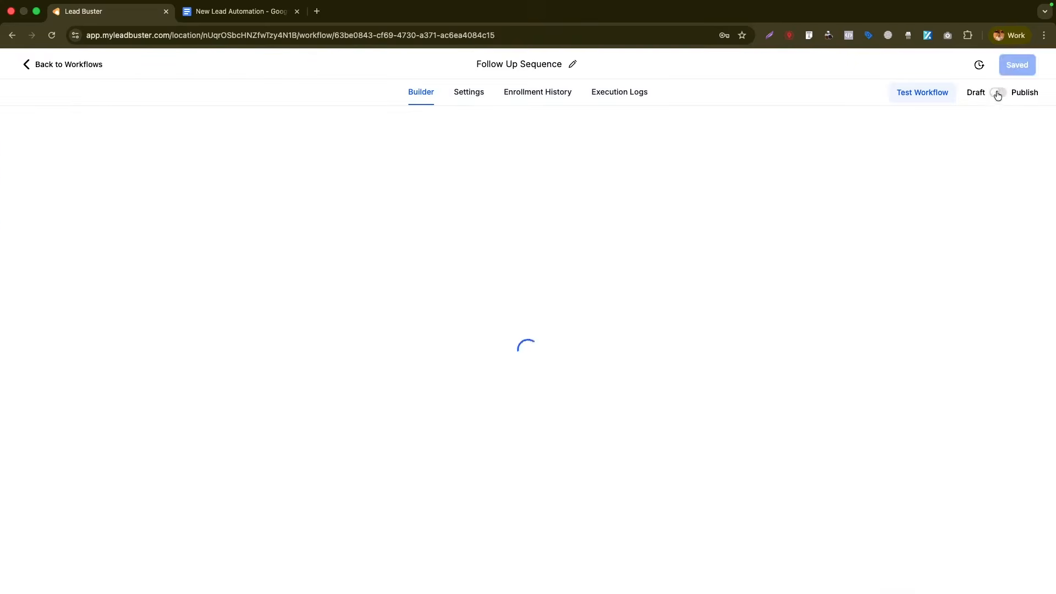
left_click(1016, 64)
left_click(55, 64)
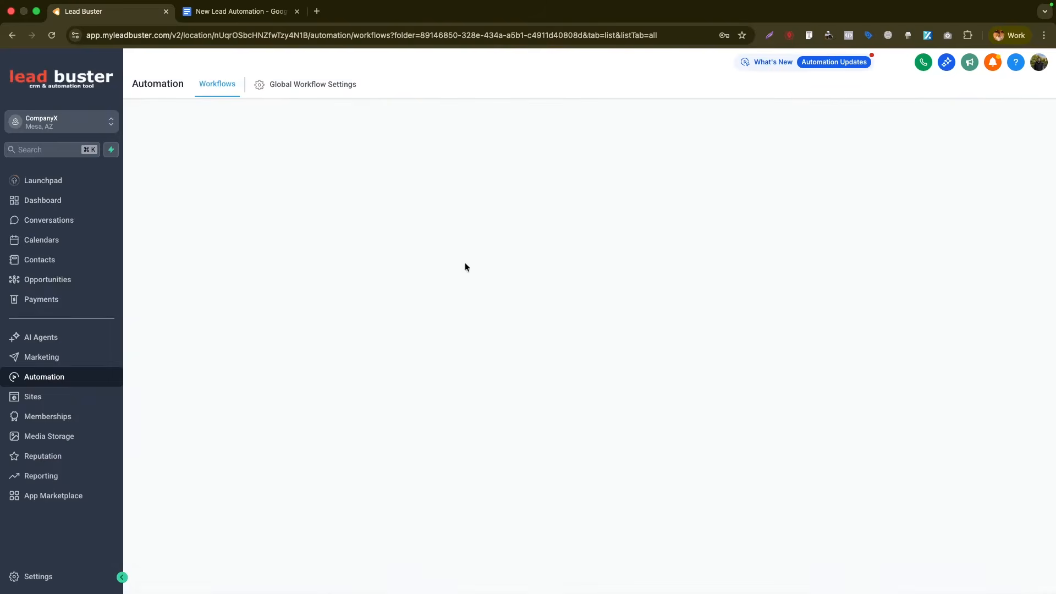
- Check that Form/Survey Automation is published, then reopen Follow Up Sequence
left_click(294, 297)
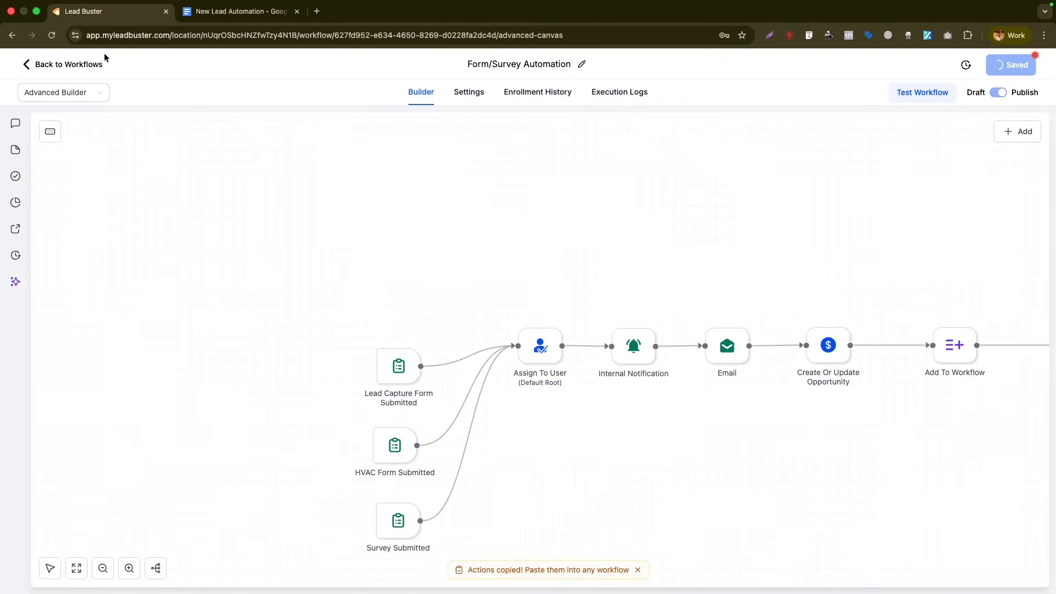
left_click(61, 65)
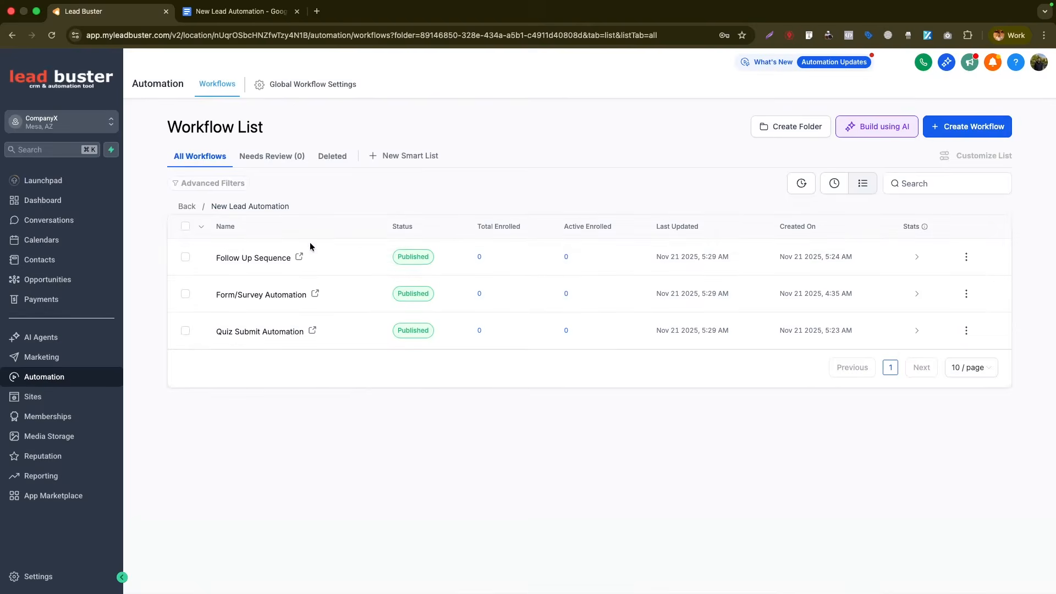
left_click(266, 257)
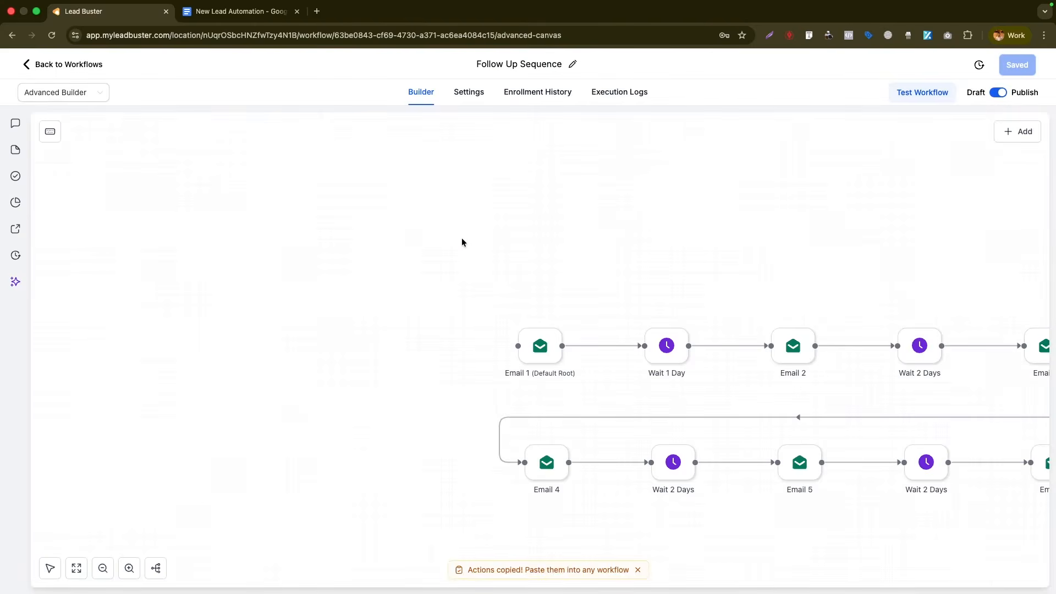
left_click(49, 568)
left_click_drag(754, 299, 472, 208)
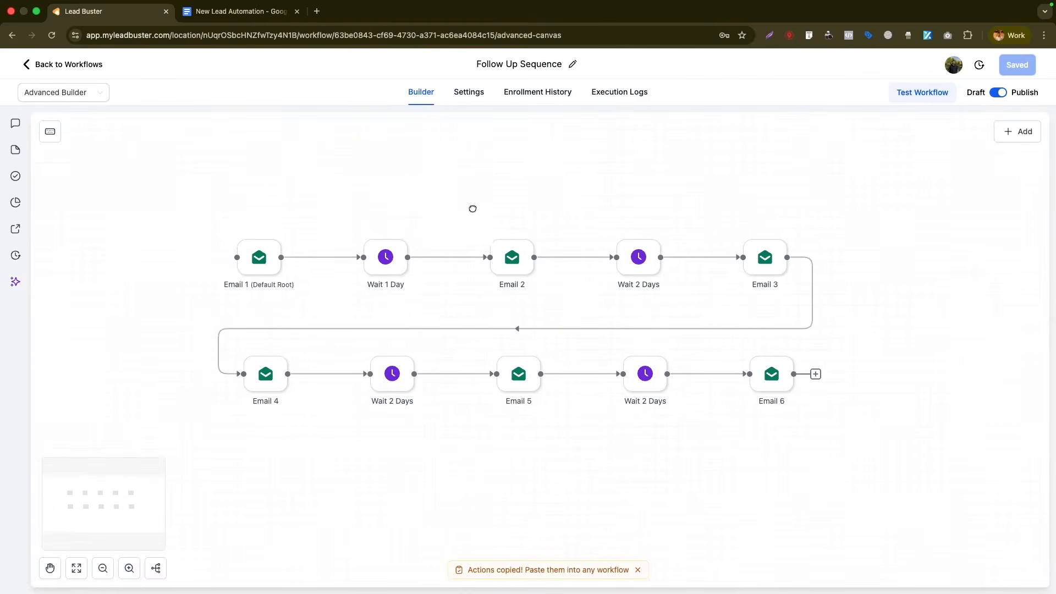
mouse_move(388, 246)
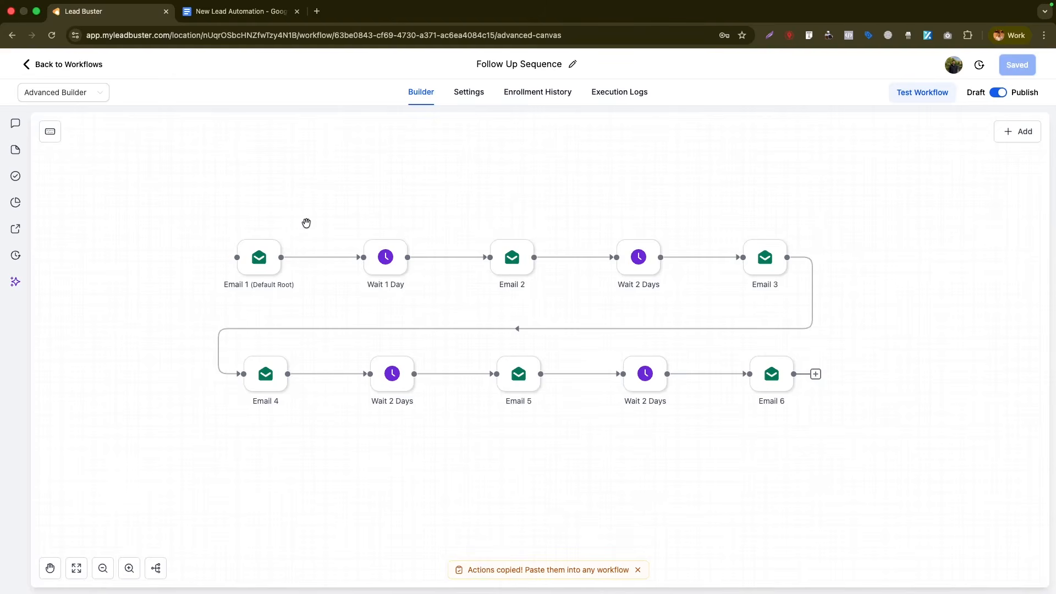
left_click(511, 257)
scroll(936, 342, "down", 3)
scroll(936, 342, "down", 1)
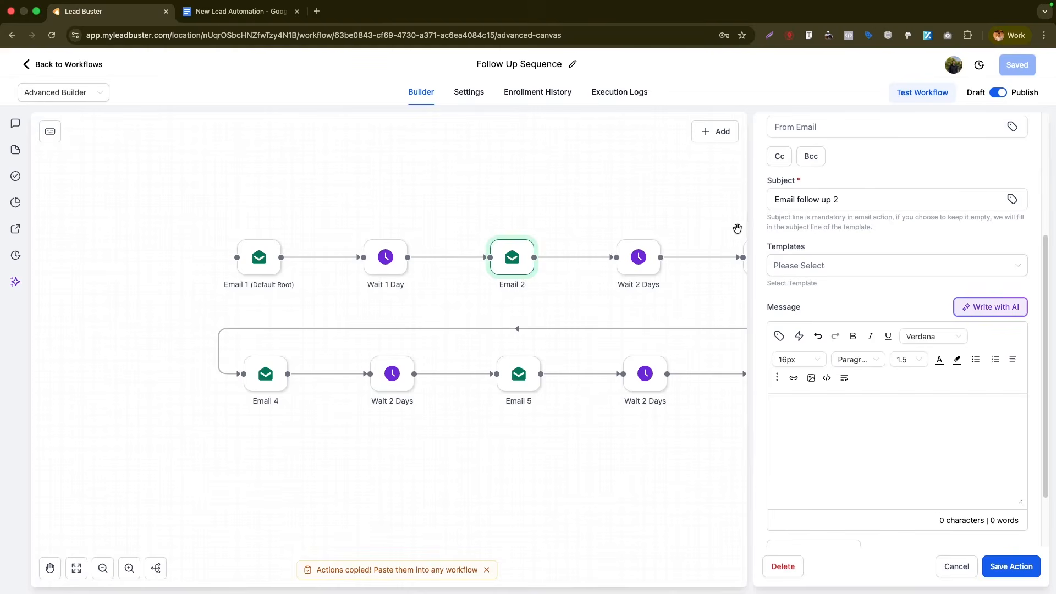
left_click(739, 203)
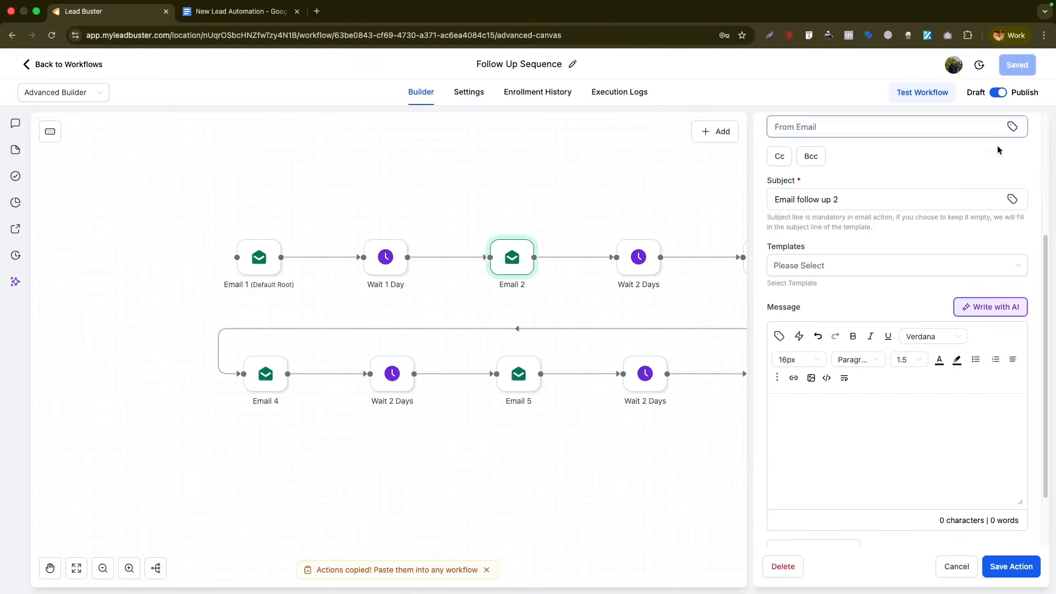
left_click_drag(740, 202, 721, 190)
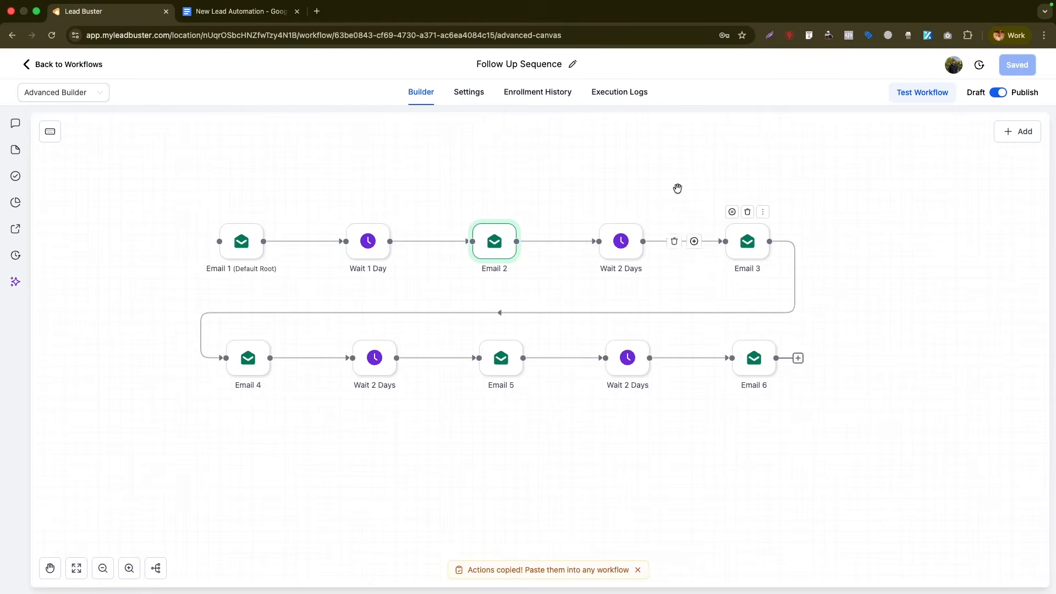
- Enable Stop on response in Follow Up Sequence's settings, save, and return to the list
left_click(472, 94)
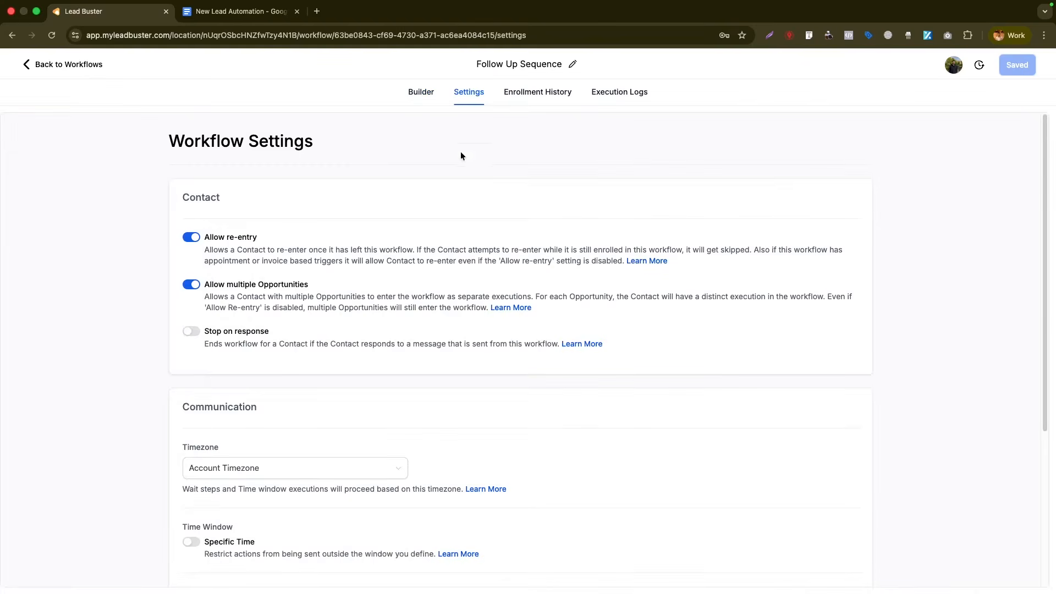
left_click(193, 331)
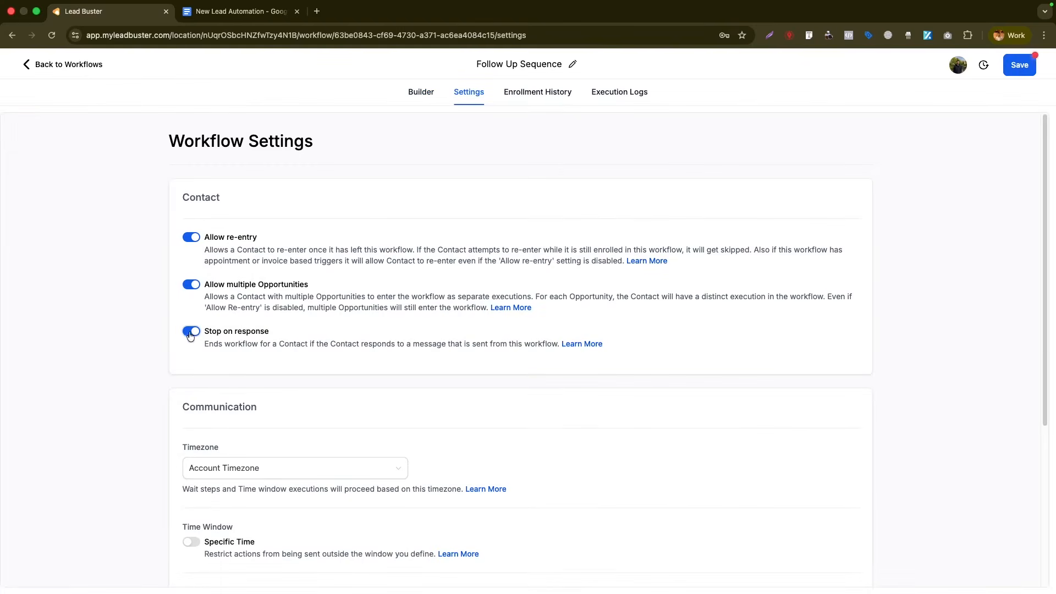
left_click(1018, 66)
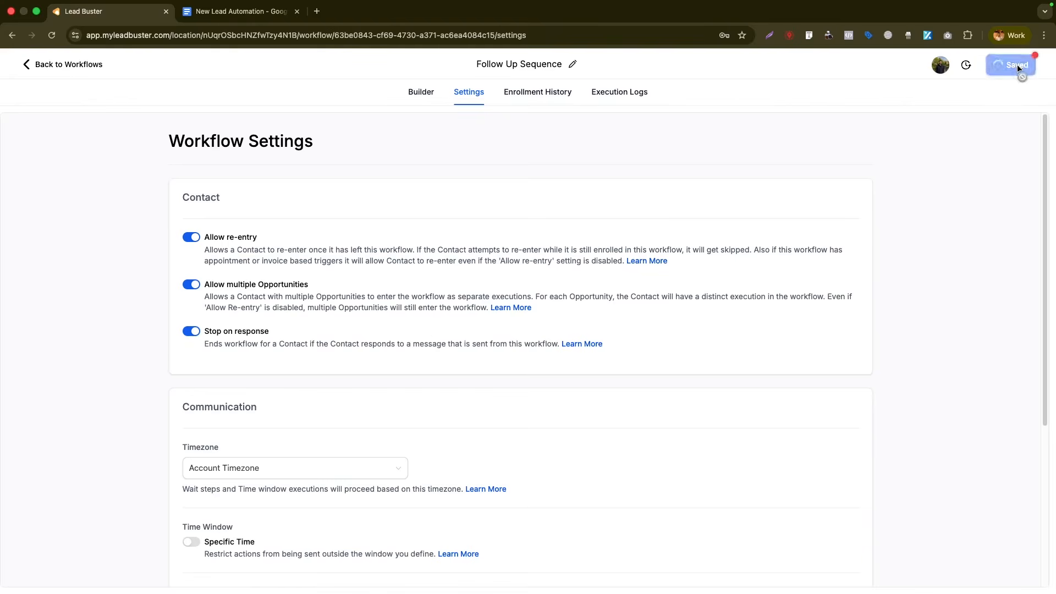
left_click(421, 91)
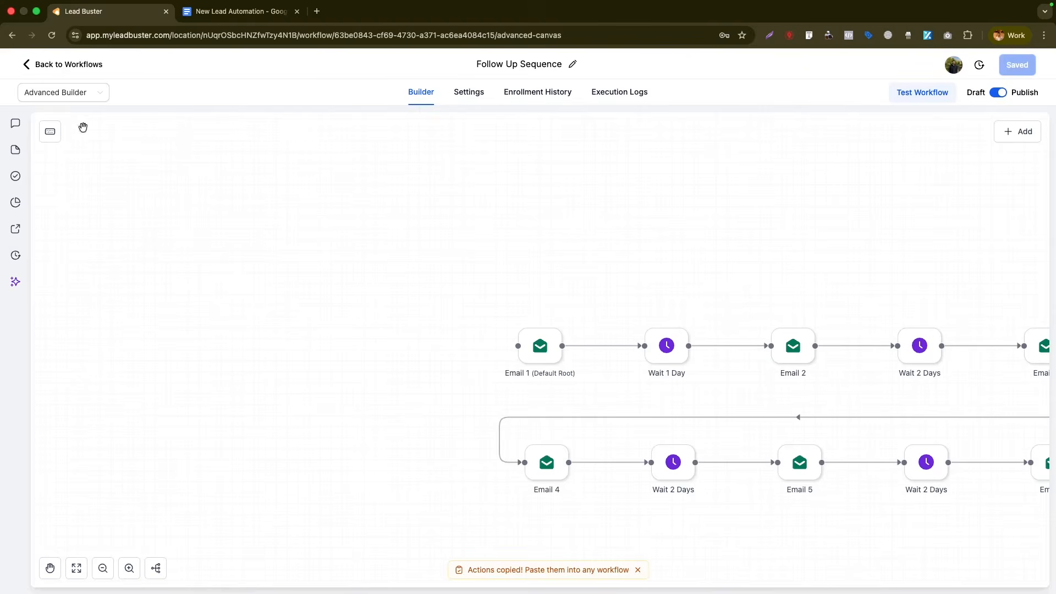
left_click(54, 66)
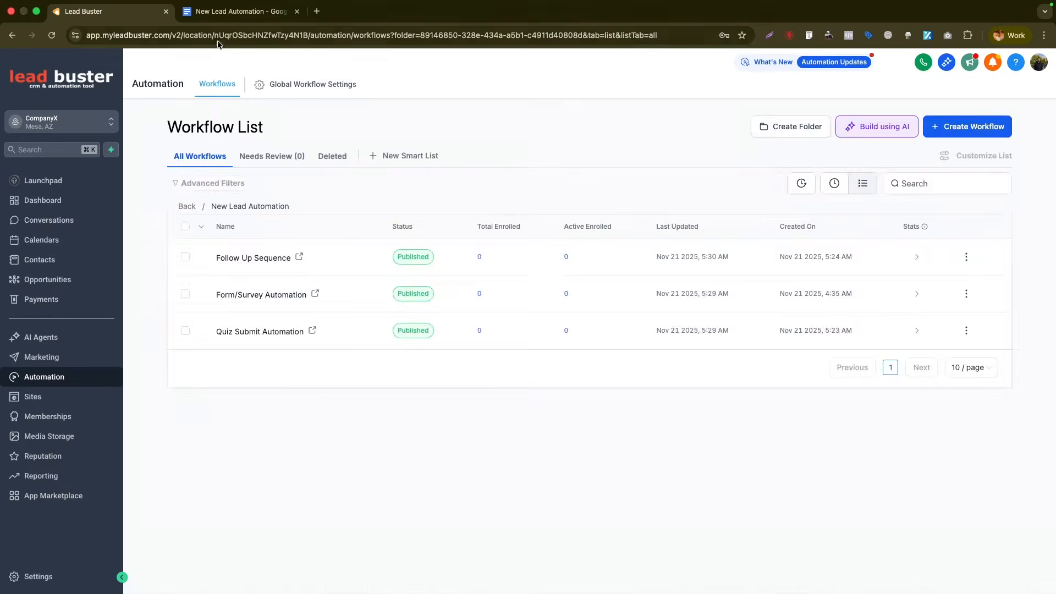
- Review the Follow up reply tracking item in the planning document
left_click(231, 11)
scroll(417, 330, "down", 2)
left_click_drag(457, 451, 372, 455)
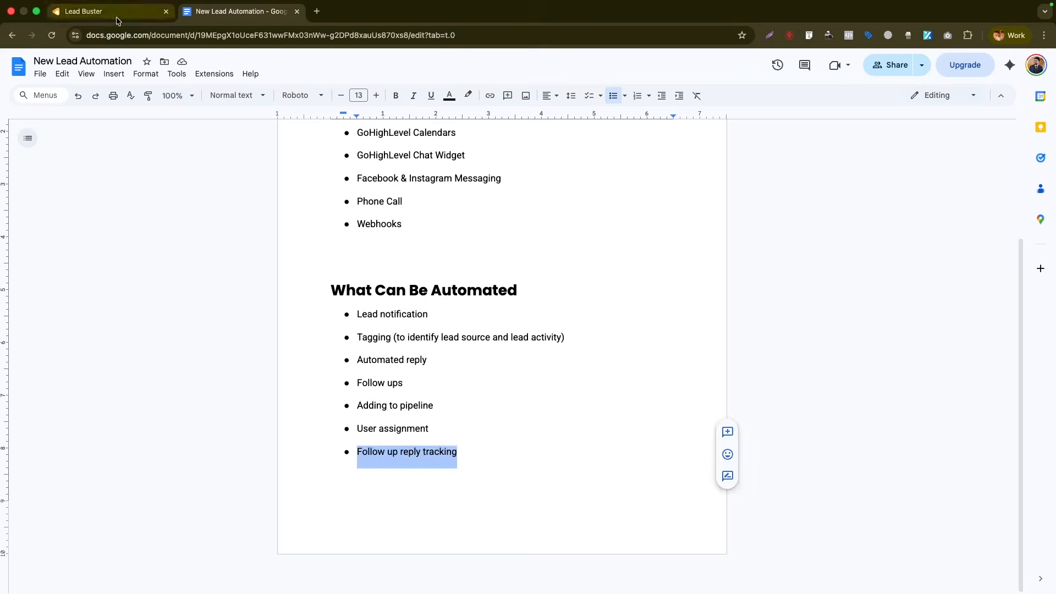
left_click(88, 11)
- Create a blank workflow named 'Responded To FOllow Up - Automation' using the Advanced Builder
left_click(988, 124)
left_click(947, 152)
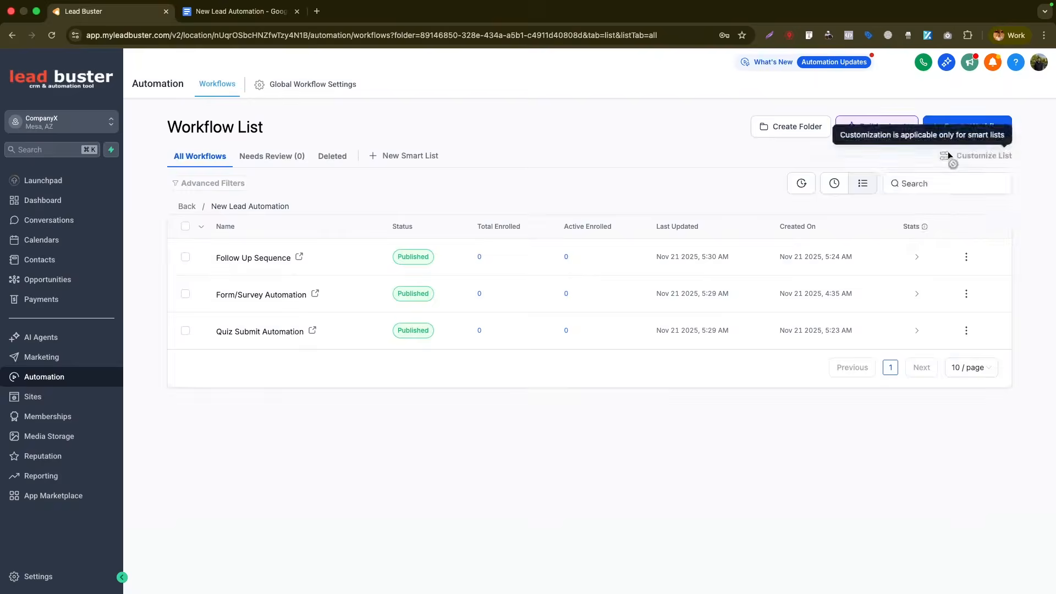
type("Responded To")
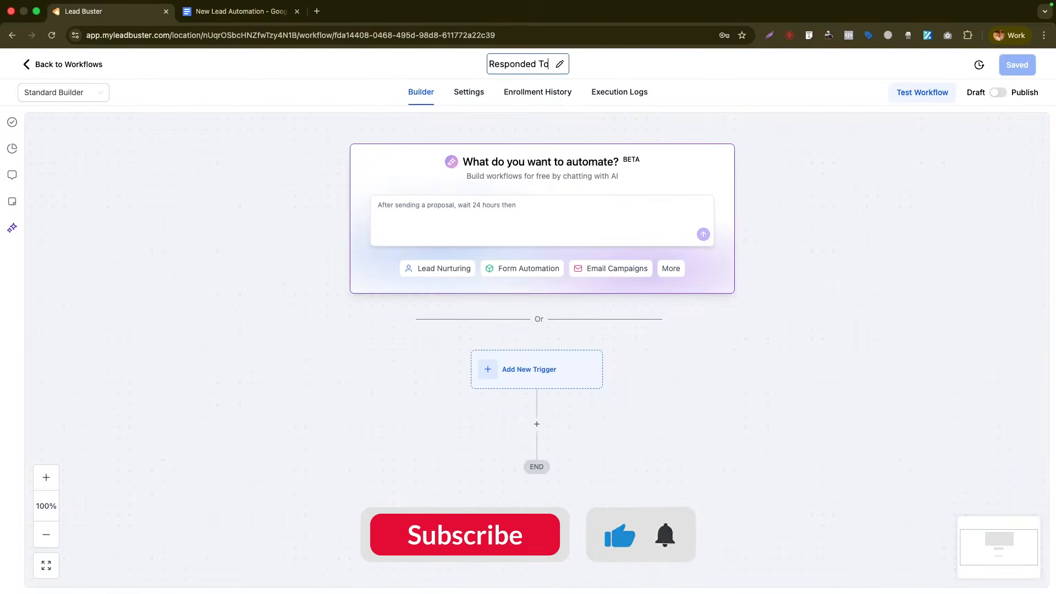
type(" FOllow Up - Automation")
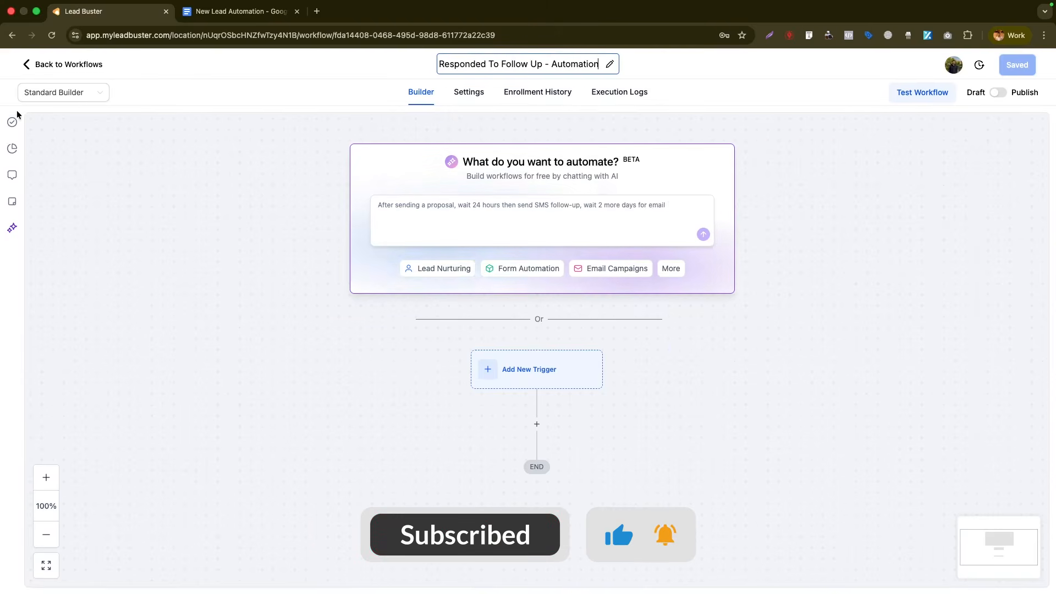
key("Return")
left_click(28, 97)
left_click(48, 138)
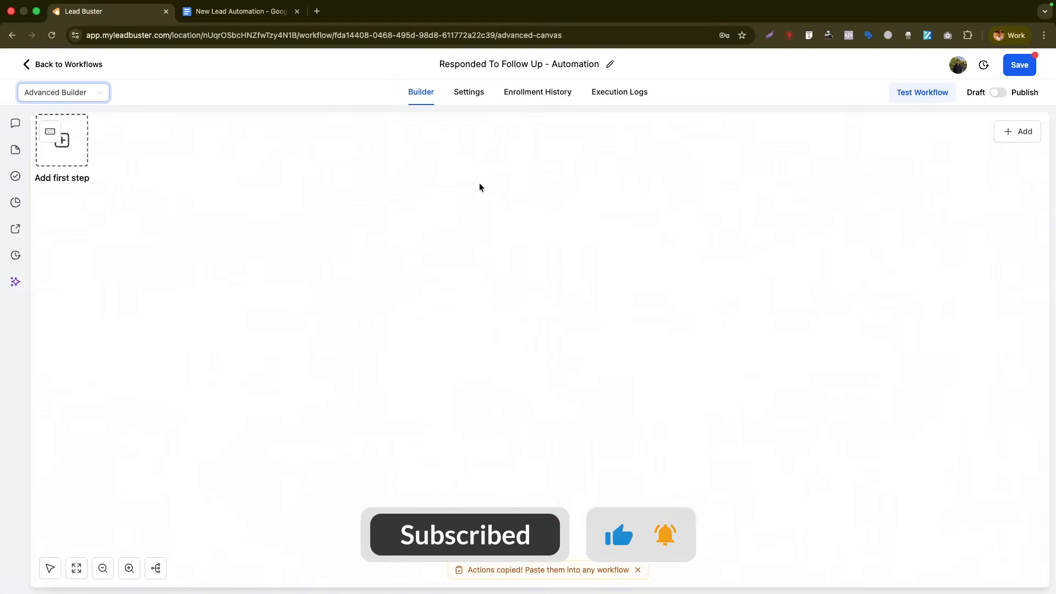
left_click(545, 353)
- Add a Customer Replied trigger filtered by Replied to Workflow = Follow Up Sequence
left_click(543, 291)
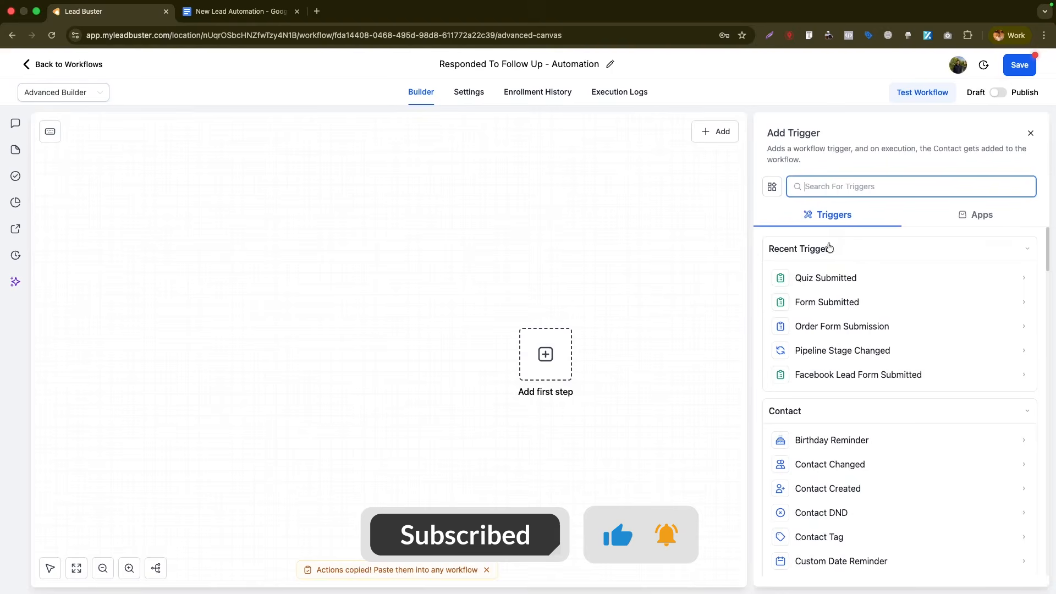
type("customer")
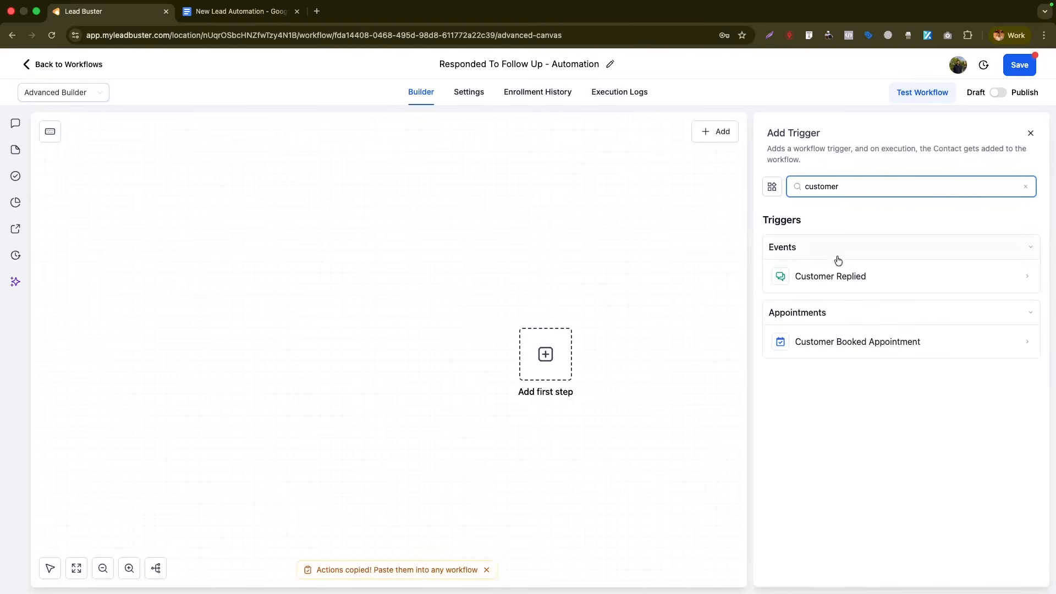
left_click(833, 275)
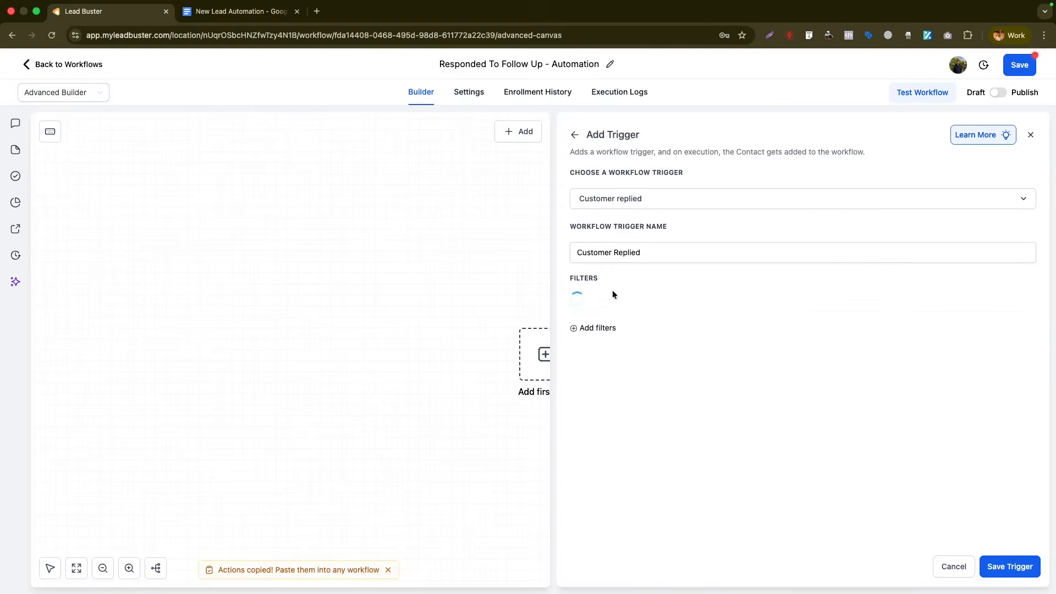
left_click(625, 306)
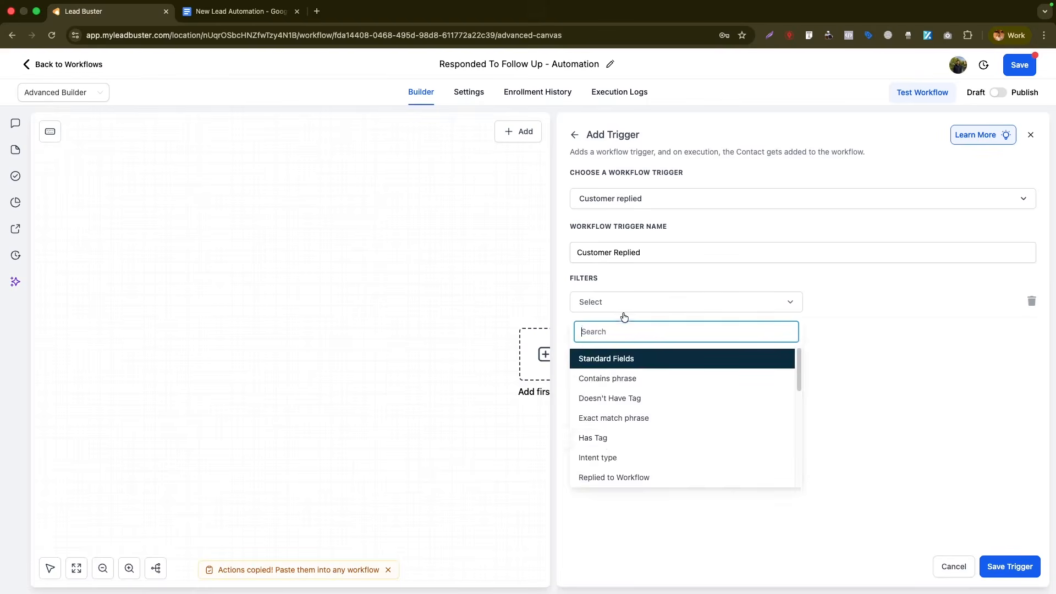
left_click(625, 476)
left_click(895, 301)
type("f")
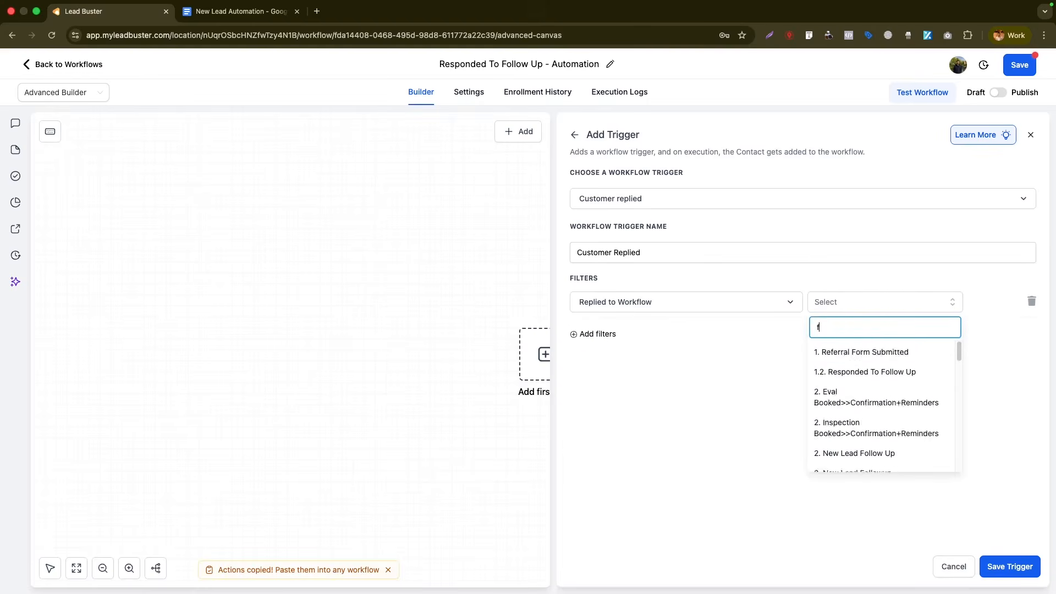
type("ollow up")
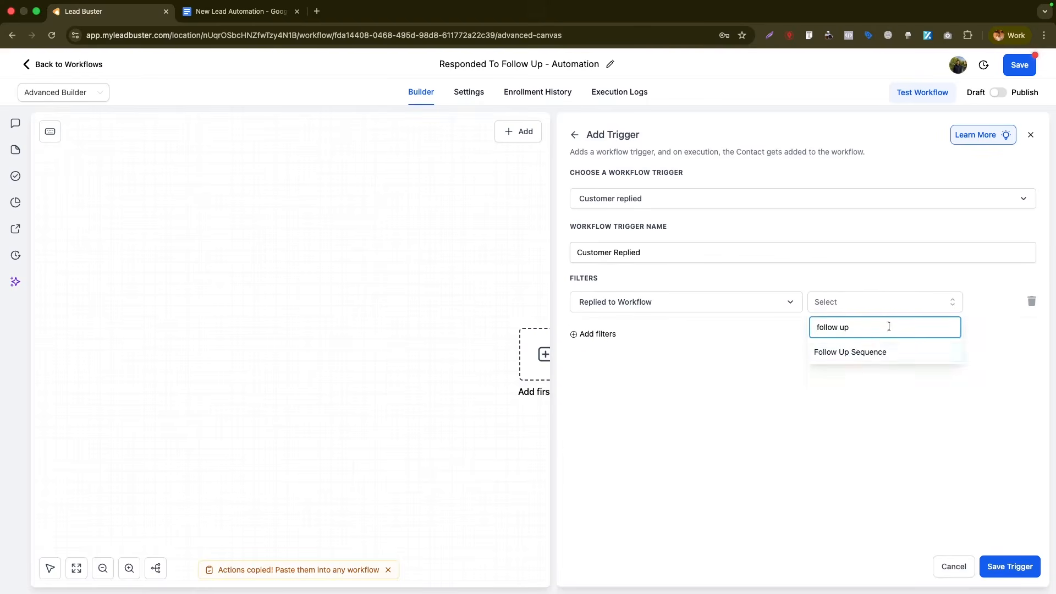
left_click(874, 355)
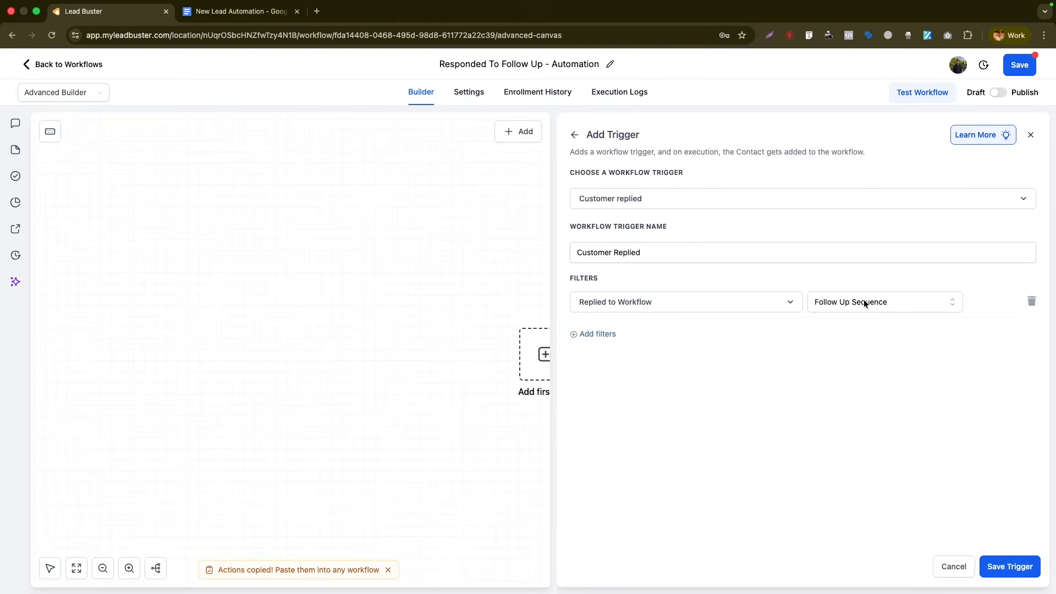
left_click(991, 569)
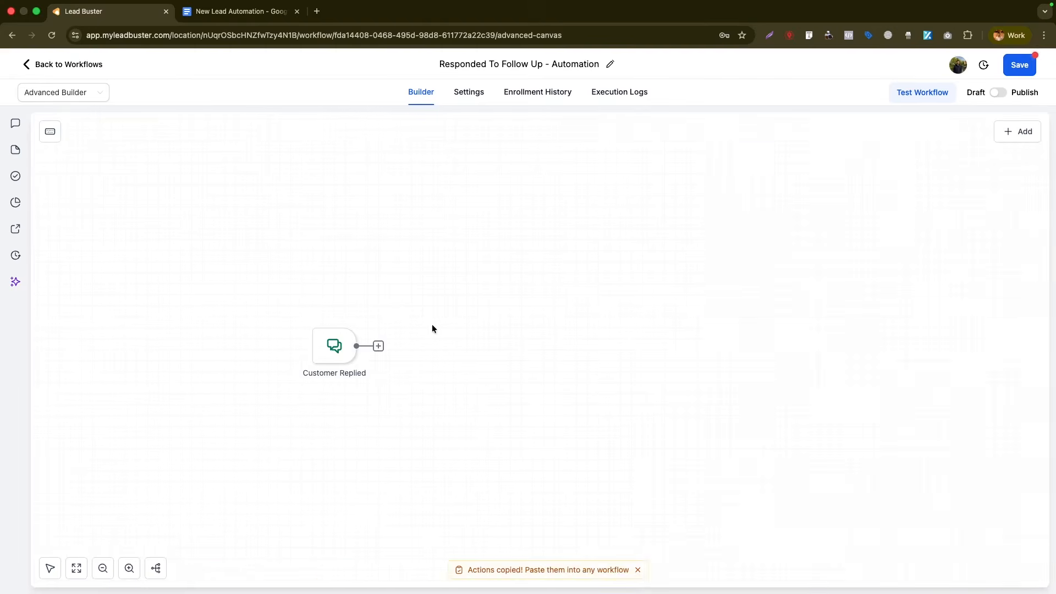
- Add a Create/Update Opportunity step in the LEADS pipeline's Contacted/Responded stage
left_click(378, 346)
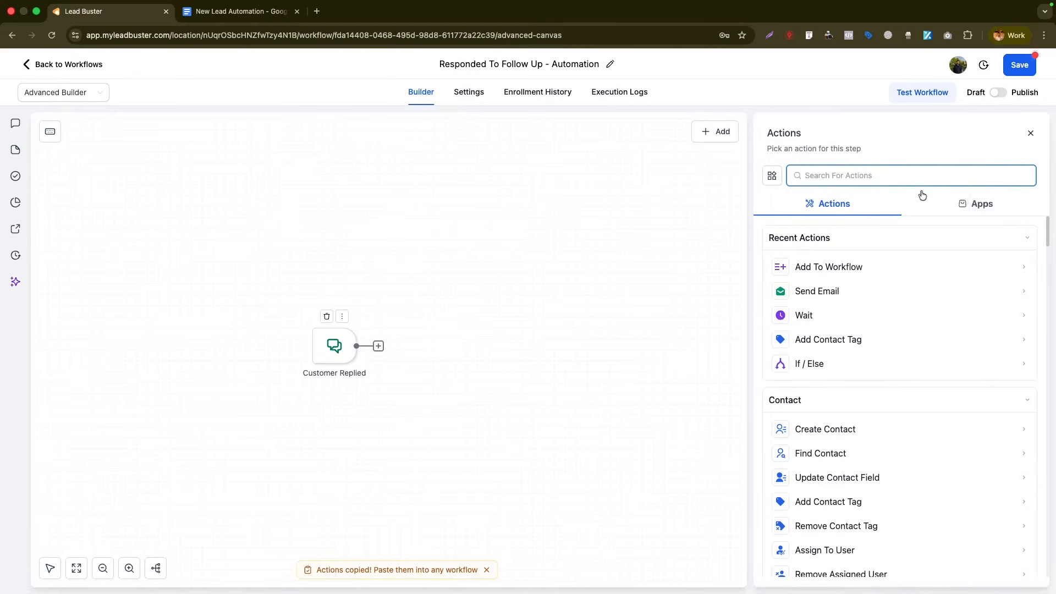
type("create")
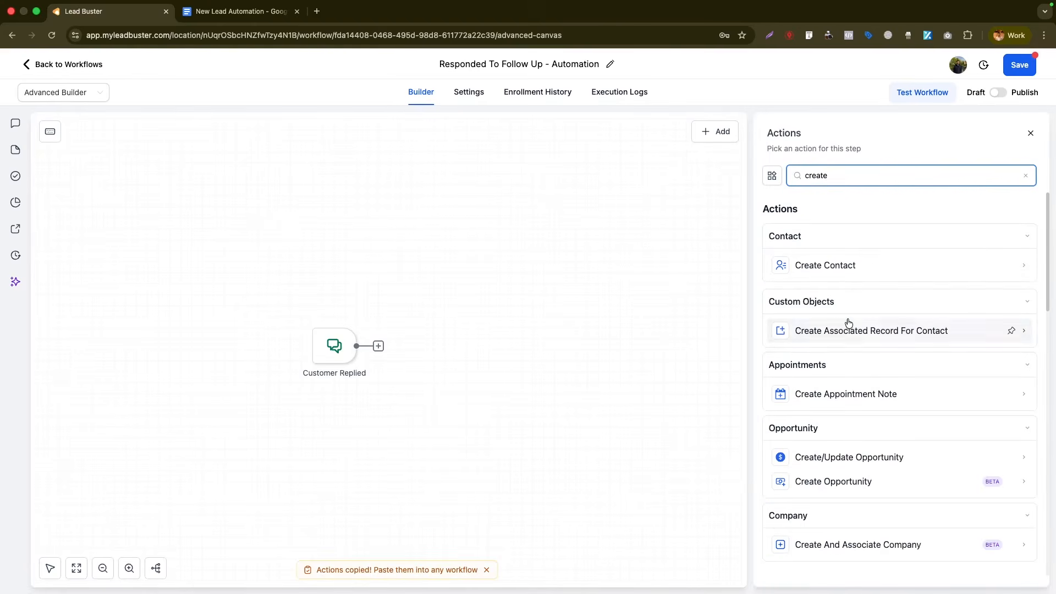
left_click(880, 457)
left_click(720, 306)
left_click(715, 375)
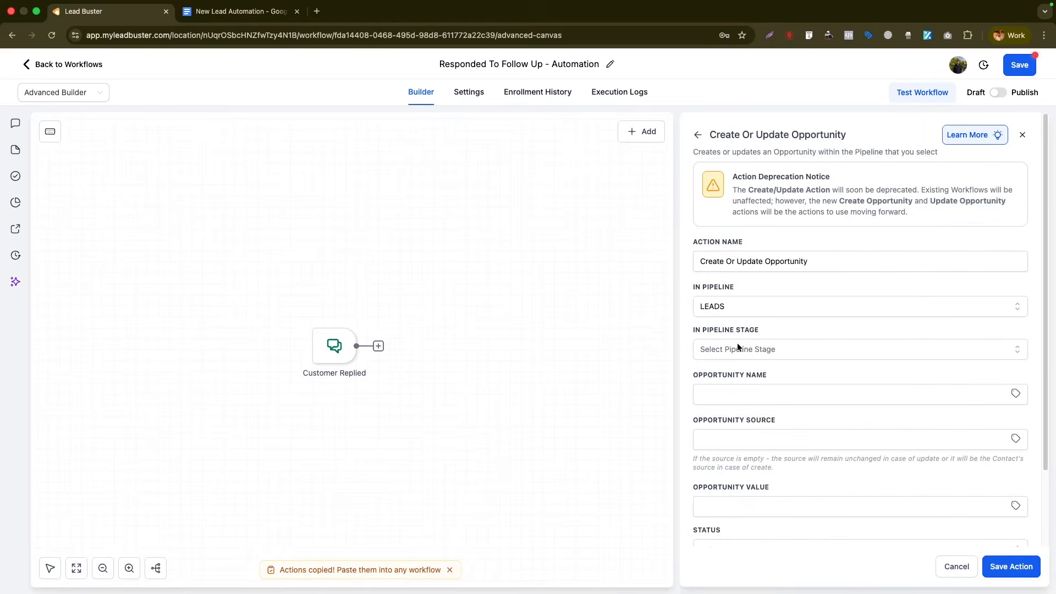
left_click(734, 349)
left_click(735, 420)
- Name the opportunity with the contact's full name and save the action
left_click(1012, 395)
left_click(943, 427)
left_click(946, 431)
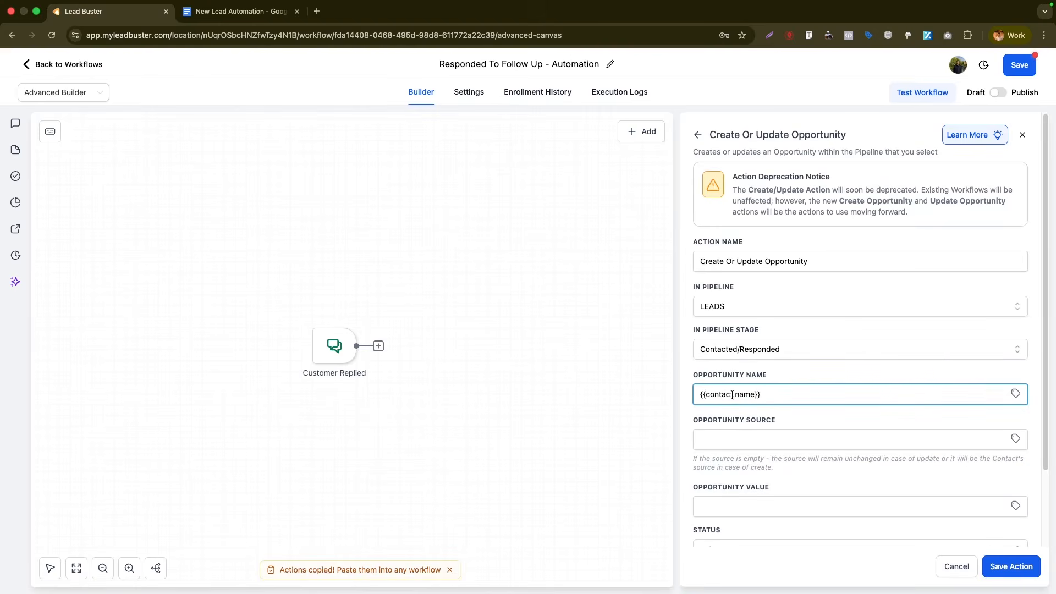
scroll(765, 391, "down", 2)
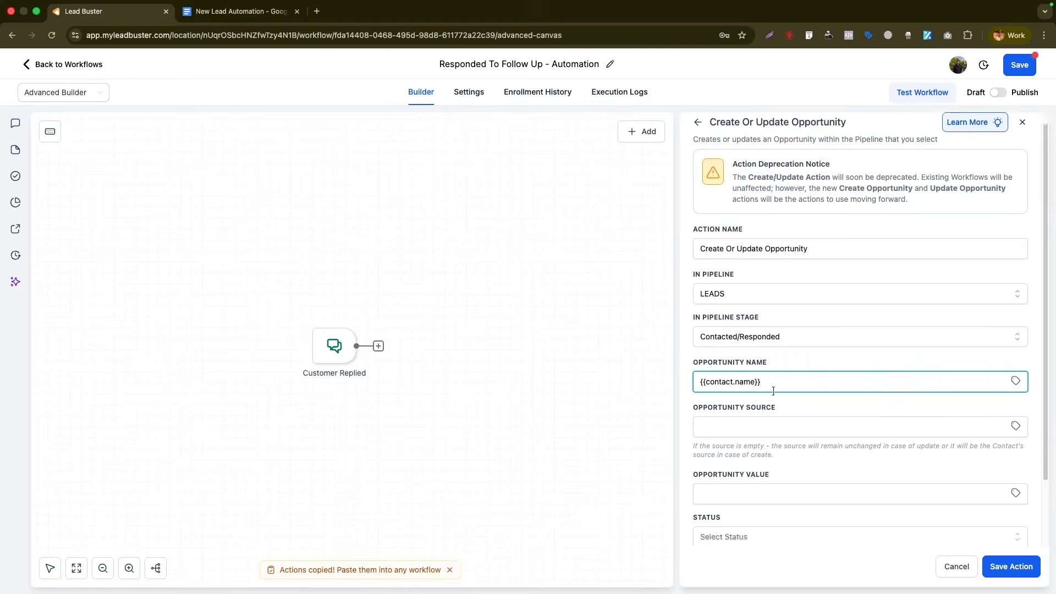
left_click(1011, 566)
left_click(514, 346)
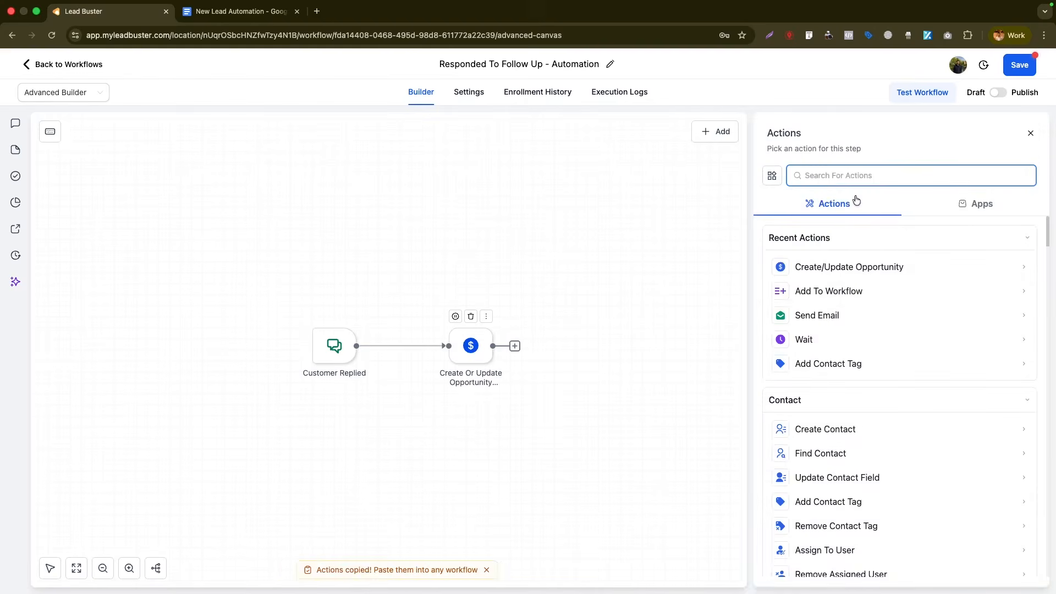
type("notification")
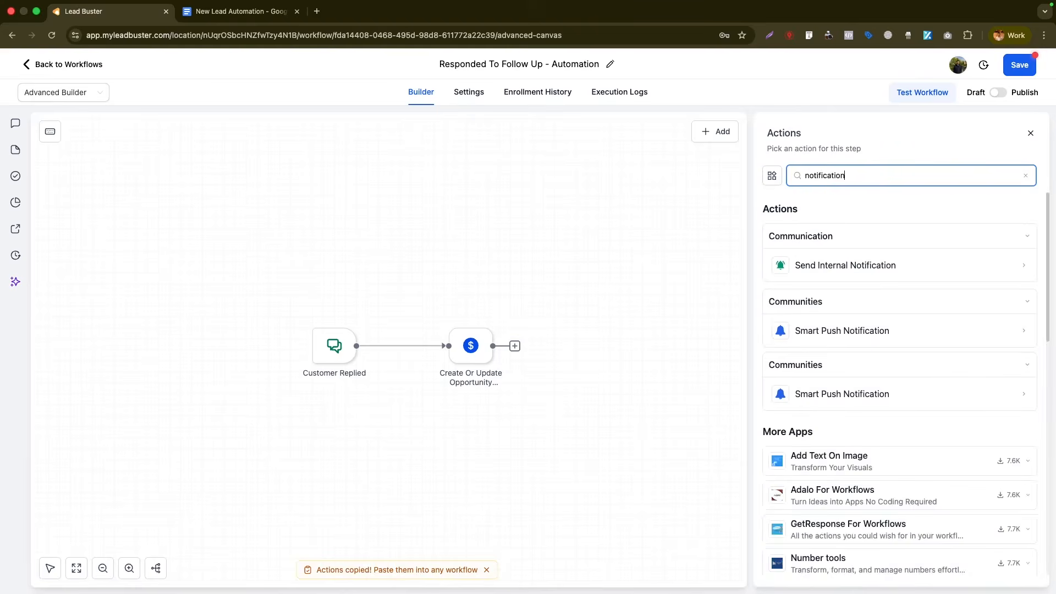
- Add Send Internal Notification from CompanyX's info address to a custom recipient e-mail
left_click(848, 272)
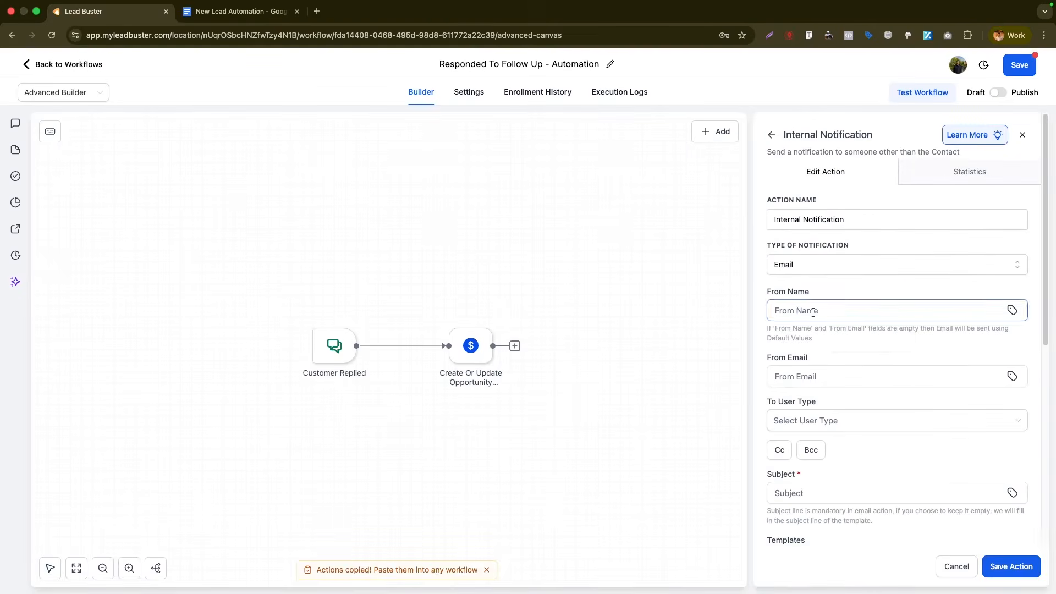
left_click(817, 310)
type("Com")
left_click(837, 338)
left_click(849, 378)
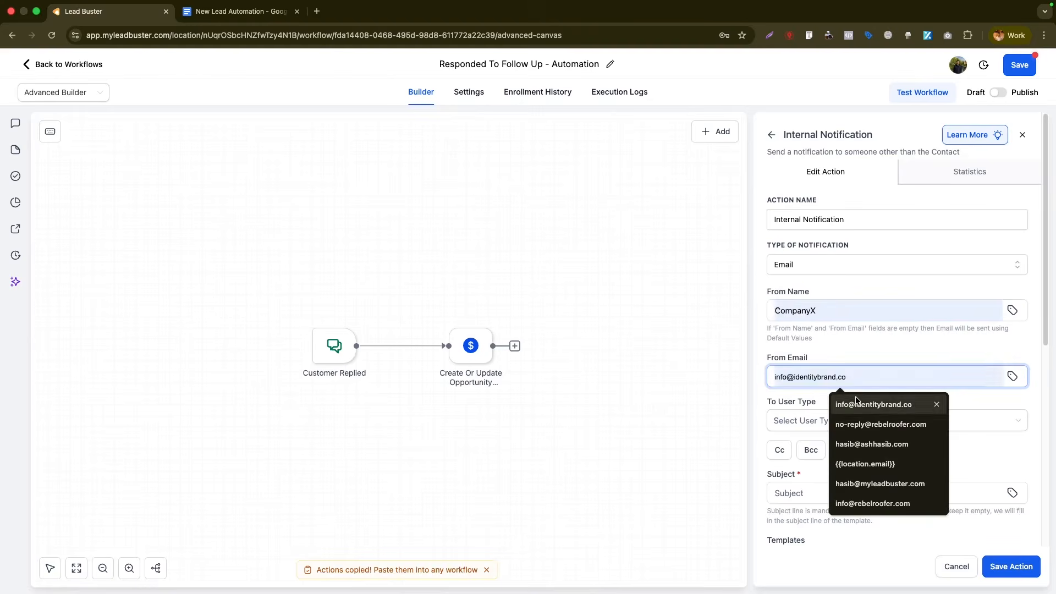
type("info@c")
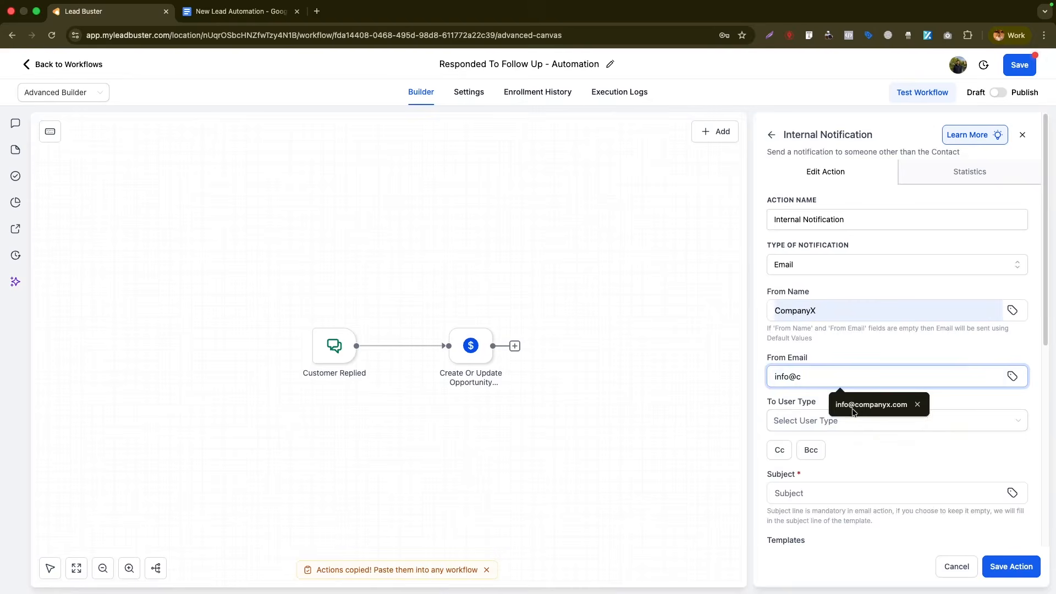
left_click(852, 408)
left_click(847, 421)
left_click(809, 503)
left_click(819, 464)
type("h")
left_click(844, 484)
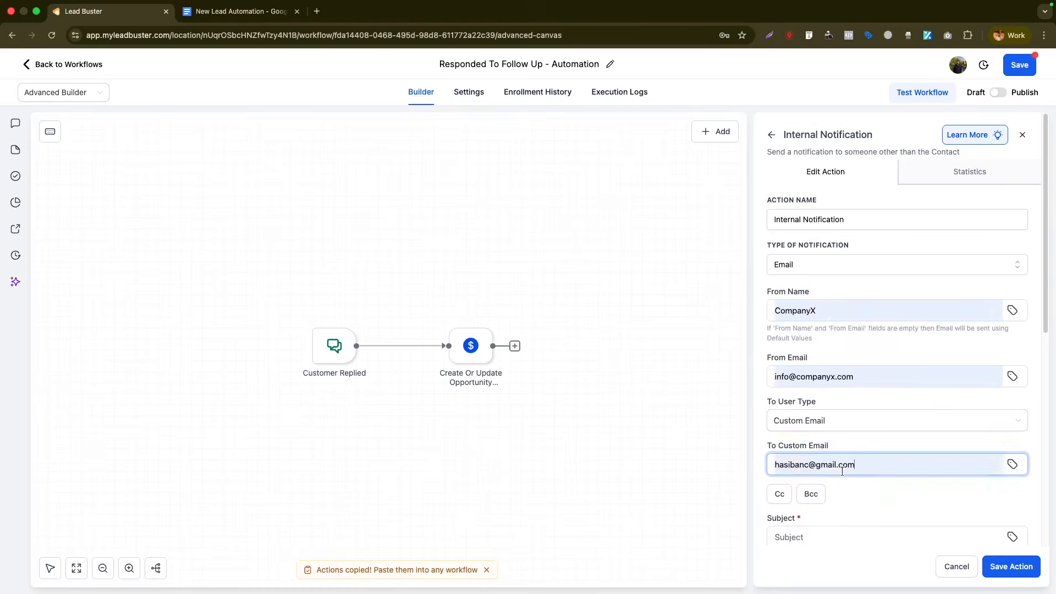
scroll(843, 474, "down", 5)
- Set subject 'HOT LEAD: Respond ASAP' and write the body: Hello, reply notice, Name, Email, Phone lines
left_click(824, 284)
type("HOT LEAD: Res")
scroll(863, 502, "down", 1)
left_click(863, 502)
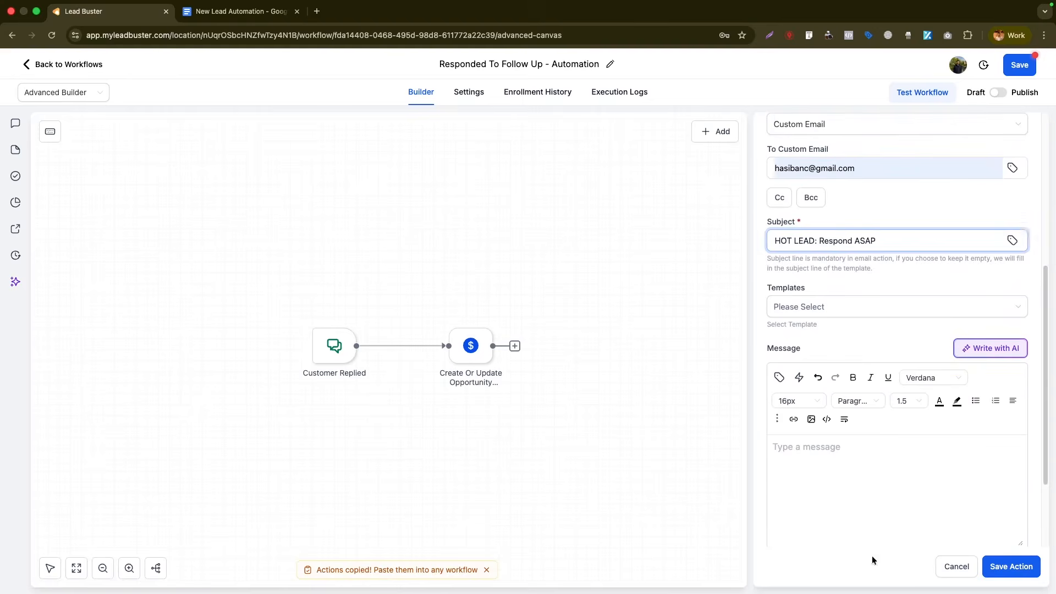
type("Hello")
key("Return")
type("You have a reply from a")
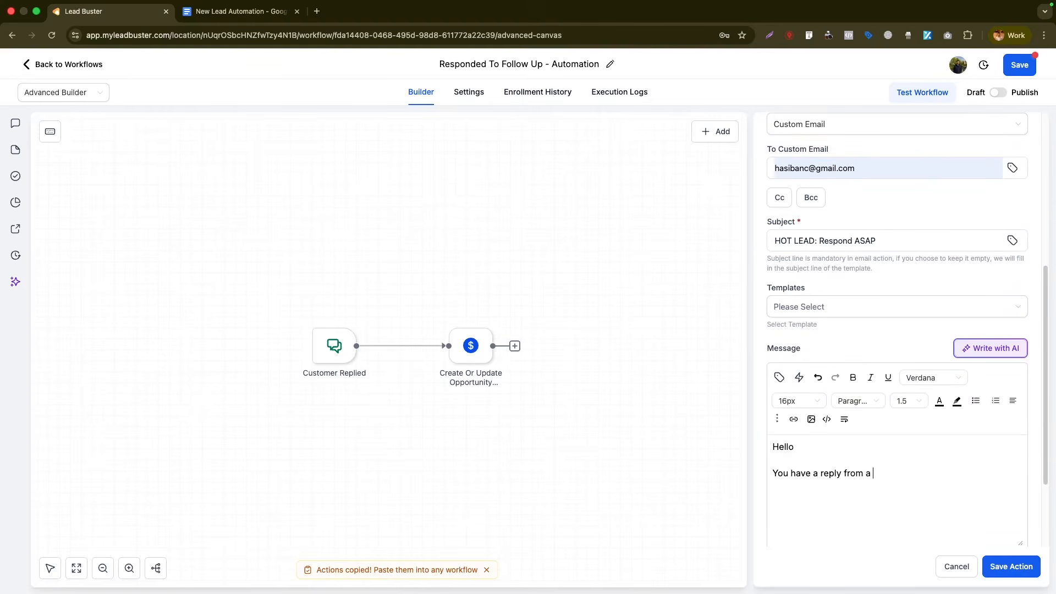
type(" lead:")
key("Return")
key("Return")
type("Name:")
key("Return")
type("Email:")
key("Return")
type("Phone:")
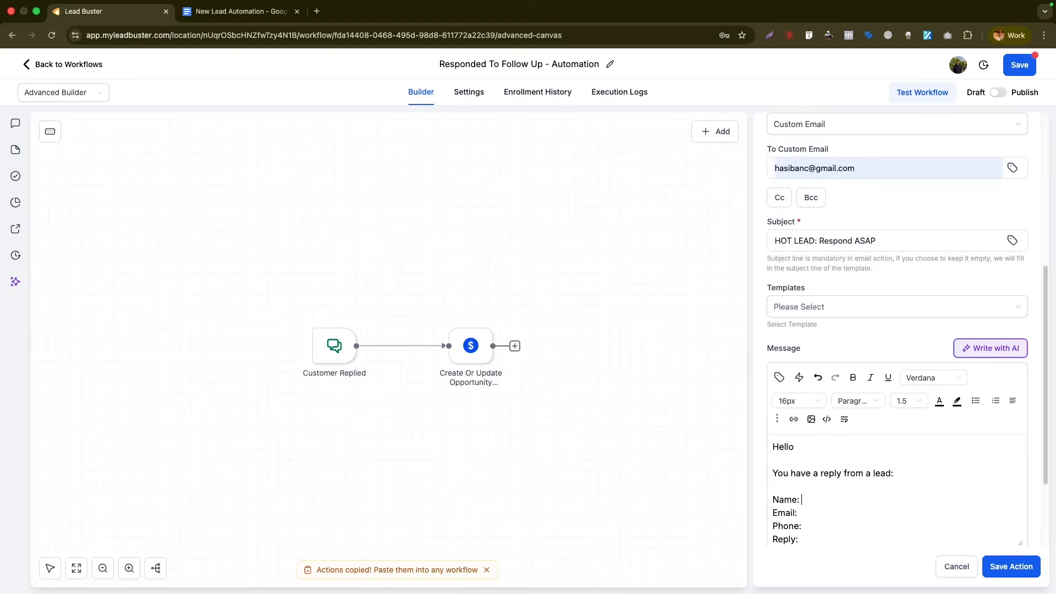
- Insert custom values for contact name, email, phone, and the incoming message body
scroll(896, 385, "down", 2)
left_click(778, 259)
left_click(664, 179)
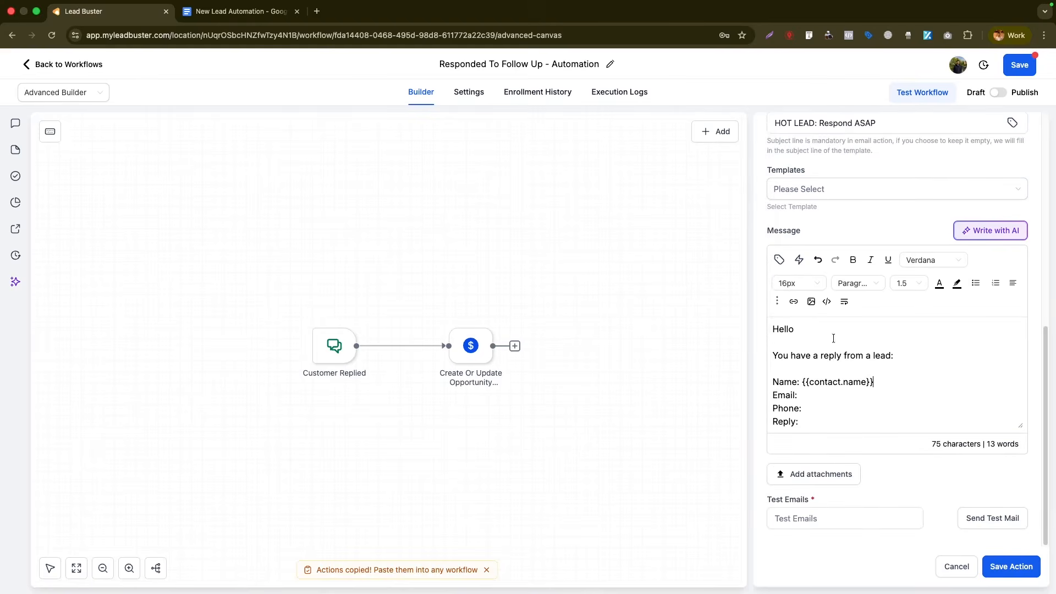
left_click(779, 260)
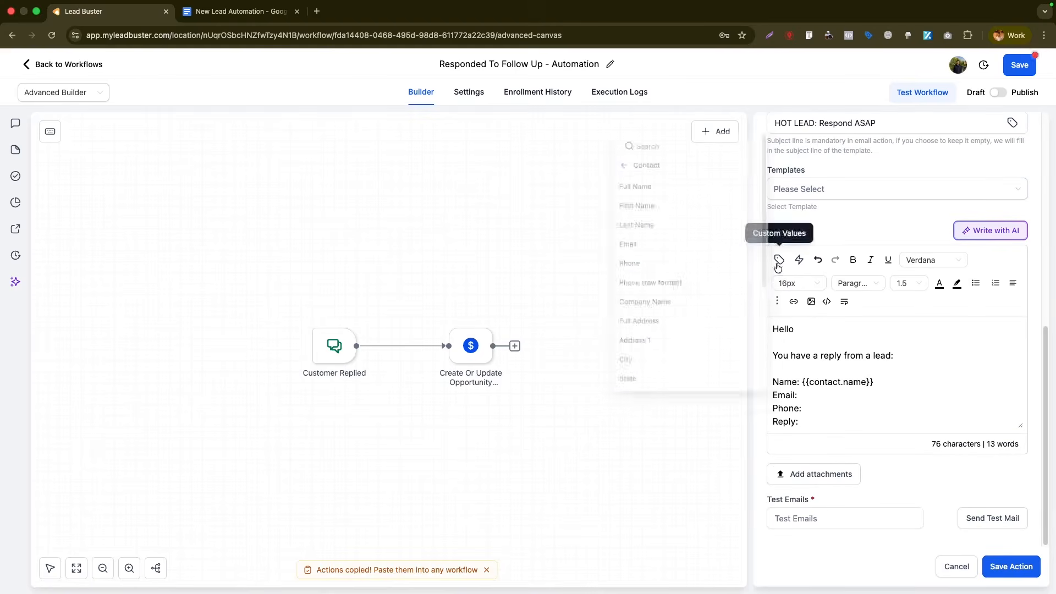
left_click(646, 242)
left_click(778, 259)
left_click(632, 263)
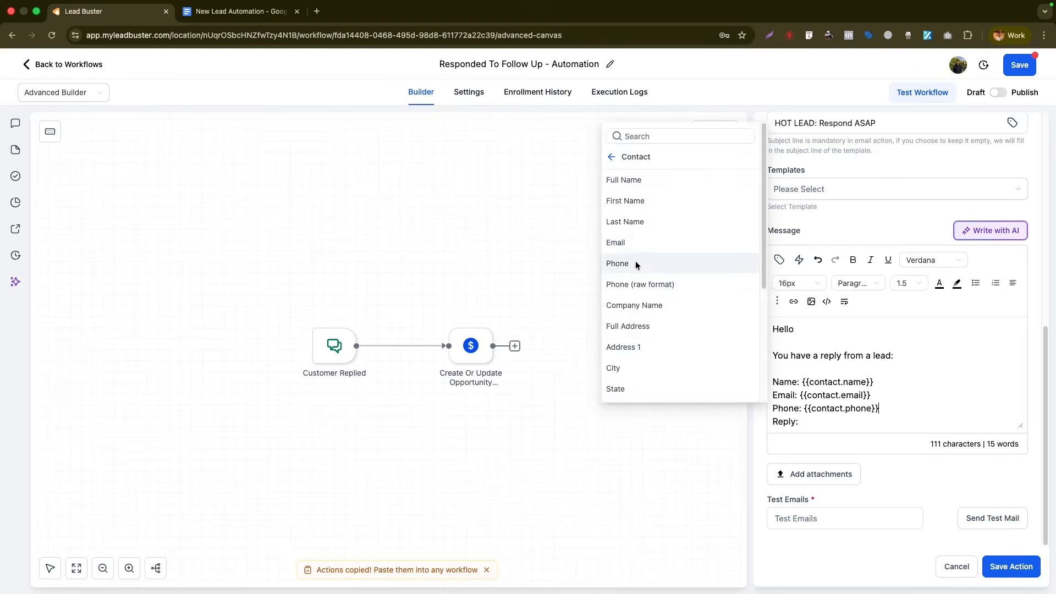
left_click(778, 260)
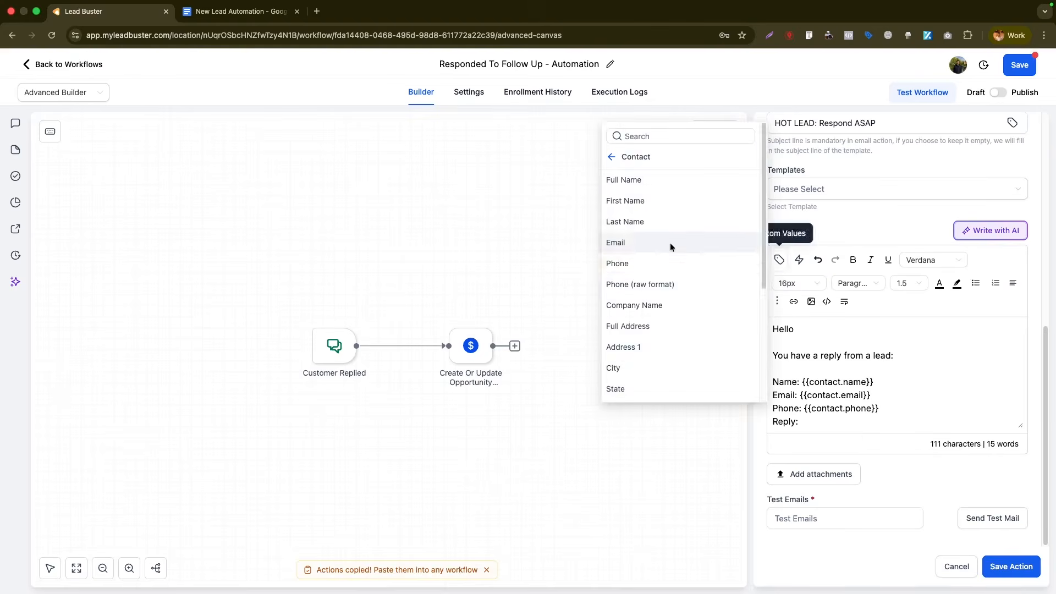
left_click(624, 160)
left_click(627, 246)
left_click(632, 265)
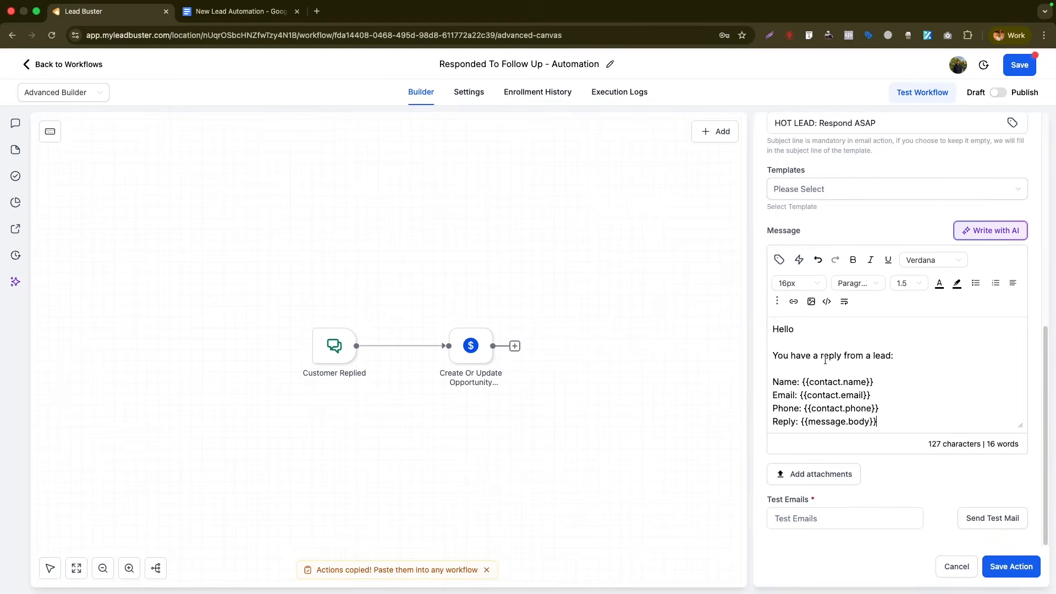
- End the message with a 'Best Regards' / 'Company' sign-off
left_click_drag(882, 421, 800, 421)
left_click(910, 420)
key("Return")
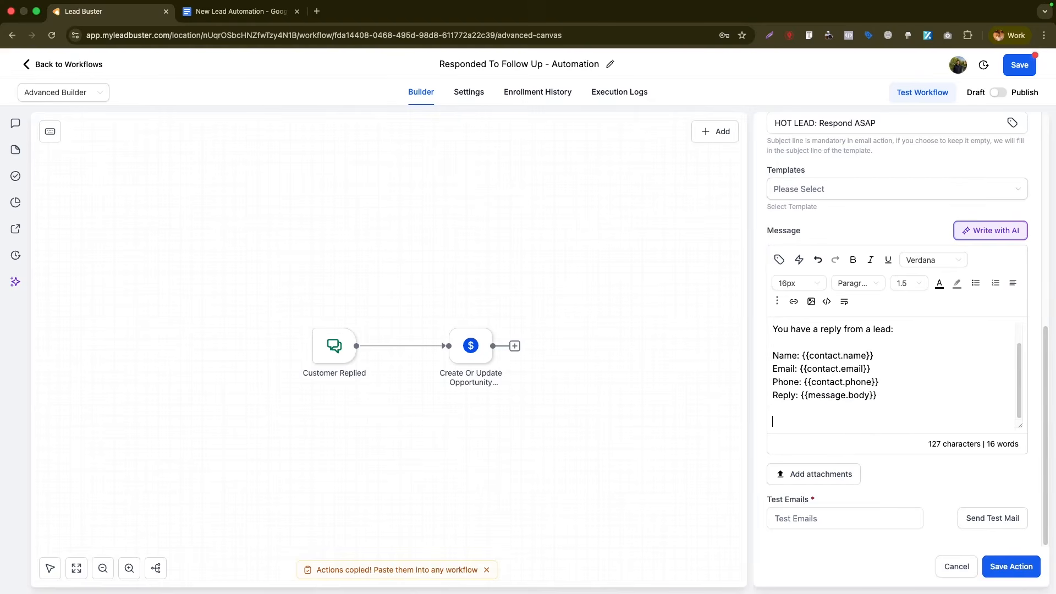
type("Best Regards")
key("Return")
type("Company")
- Save the notification action and the workflow, then return to the workflow list
left_click(1012, 571)
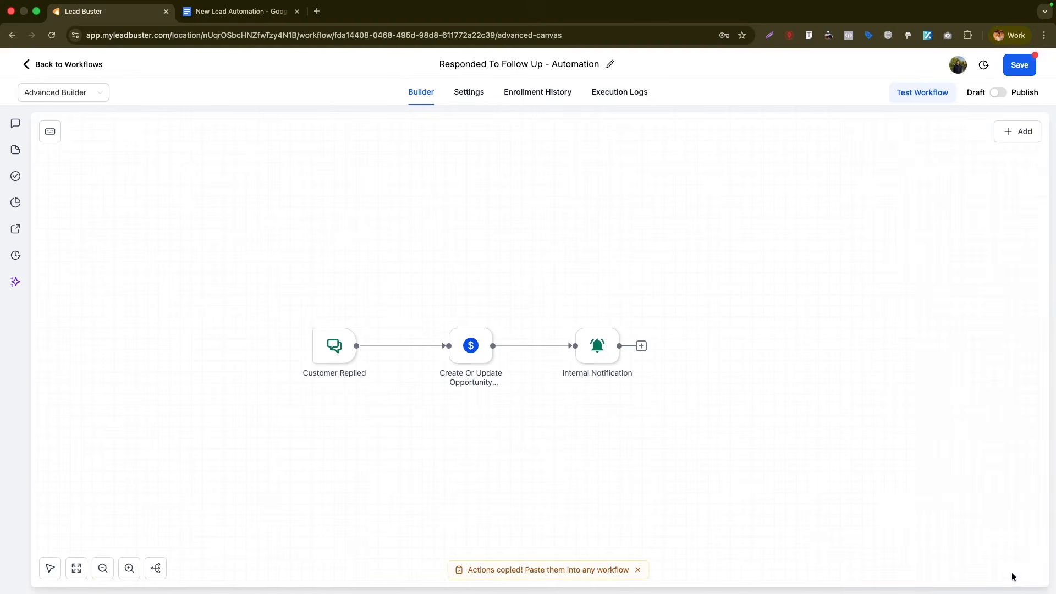
left_click(1016, 66)
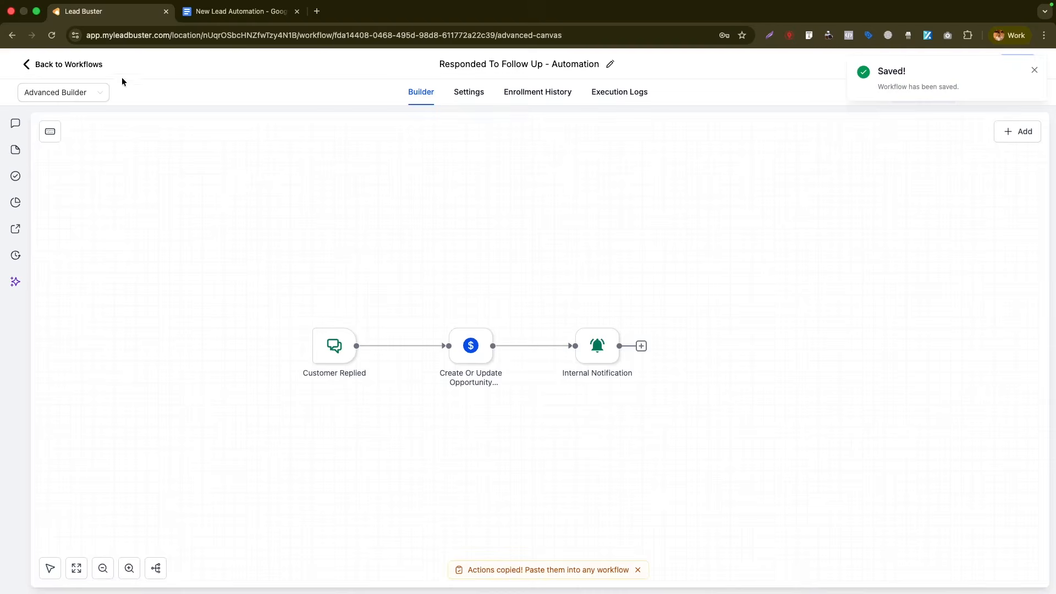
left_click(70, 70)
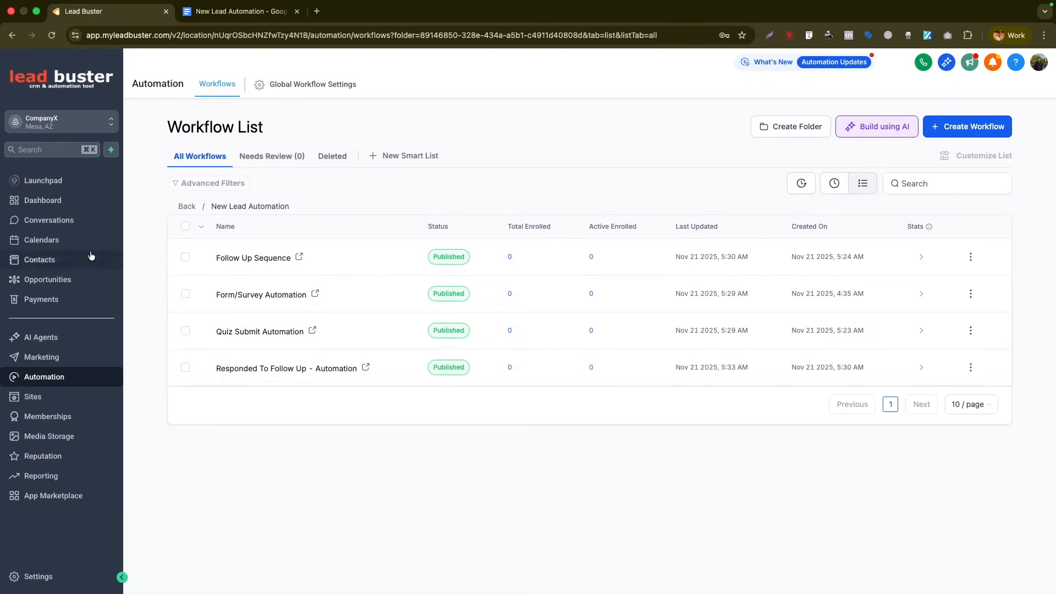
- Try moving the second lead to Contacted/Responded on the LEADS board, then open Follow Up Sequence
left_click(48, 279)
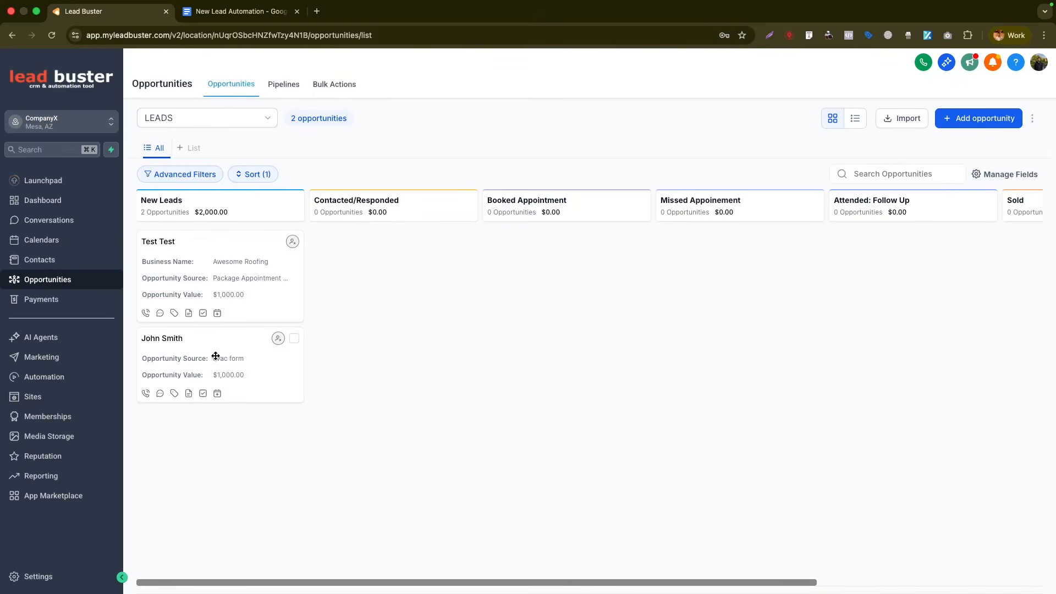
left_click_drag(214, 353, 196, 370)
left_click(47, 381)
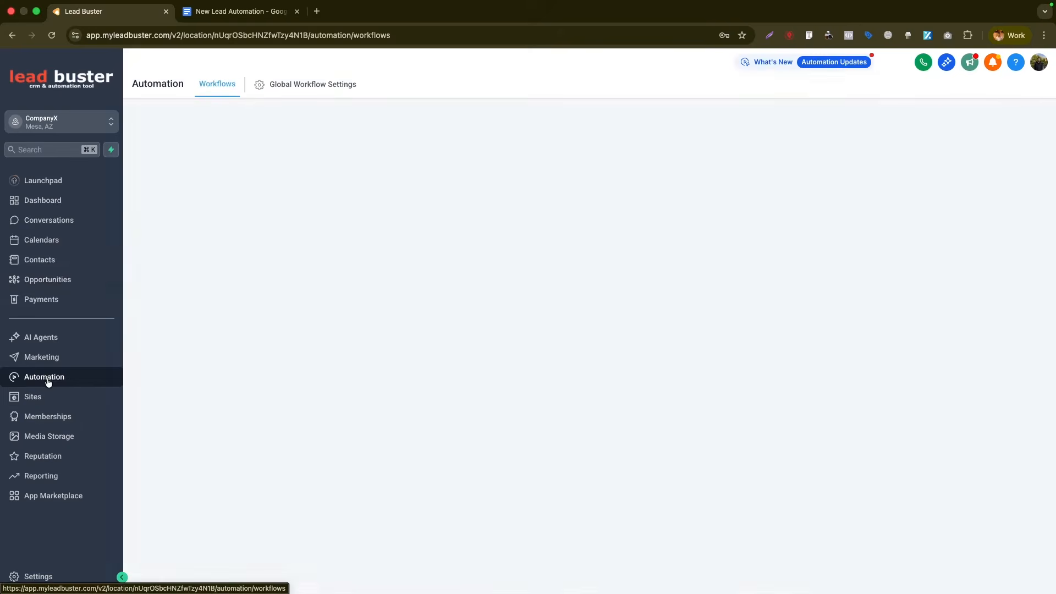
left_click(283, 333)
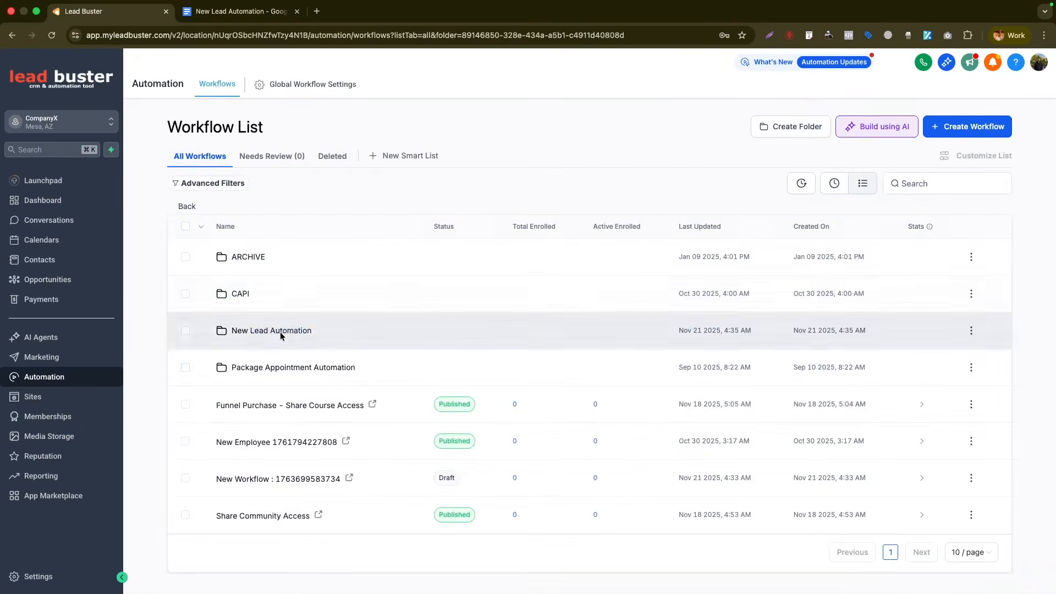
left_click(258, 262)
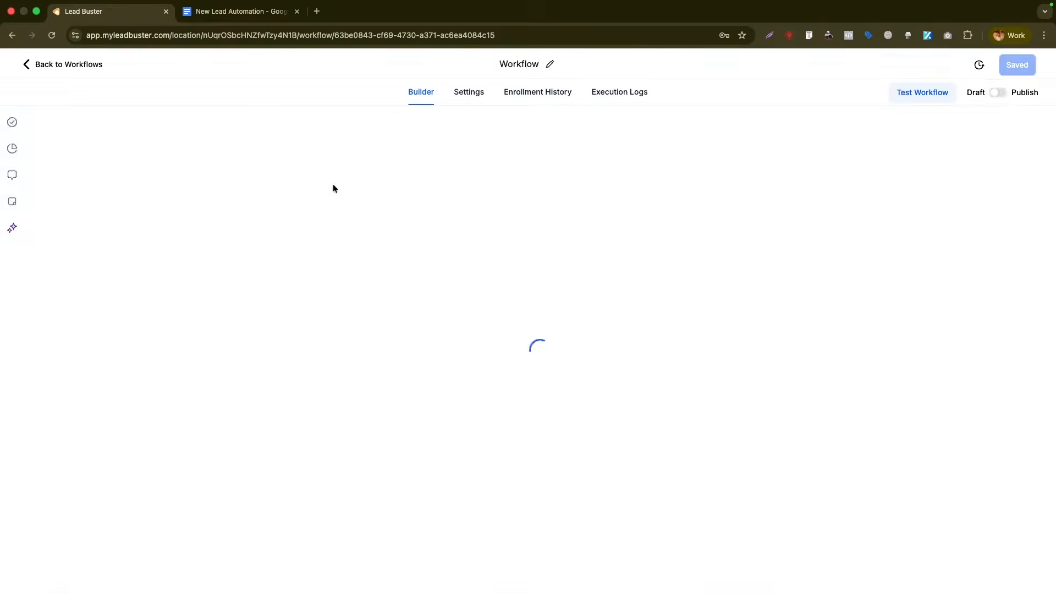
- Review the email steps, then set default From Name CompanyX and the company's sender e-mail
left_click(539, 346)
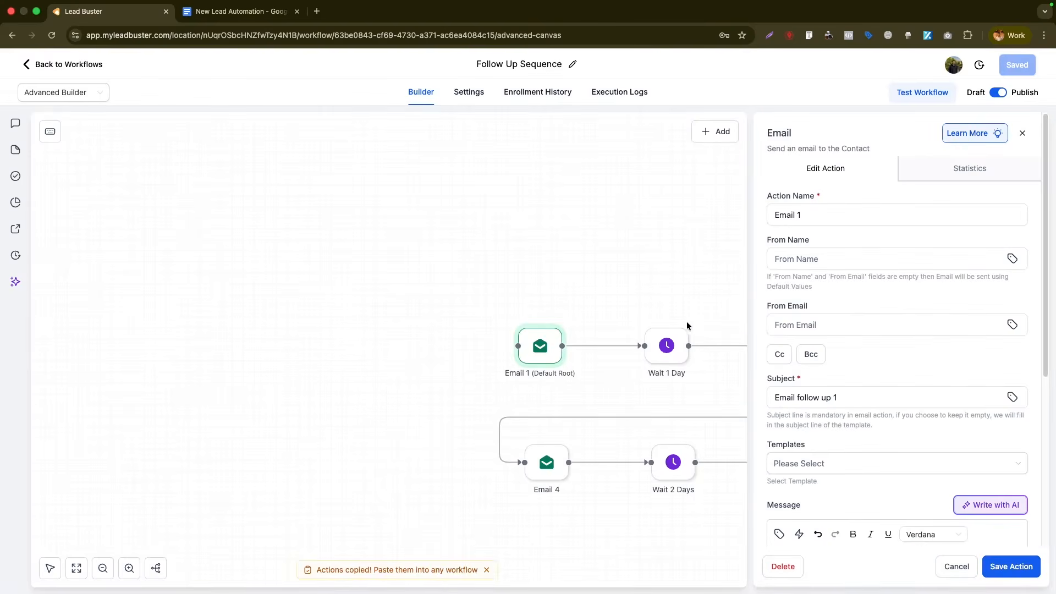
left_click(545, 462)
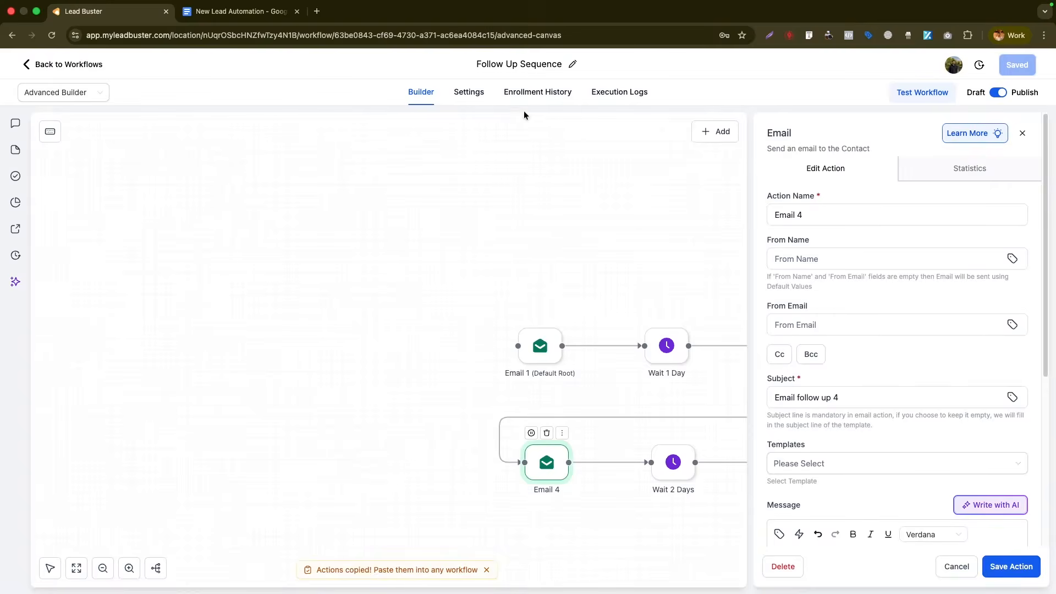
left_click(469, 93)
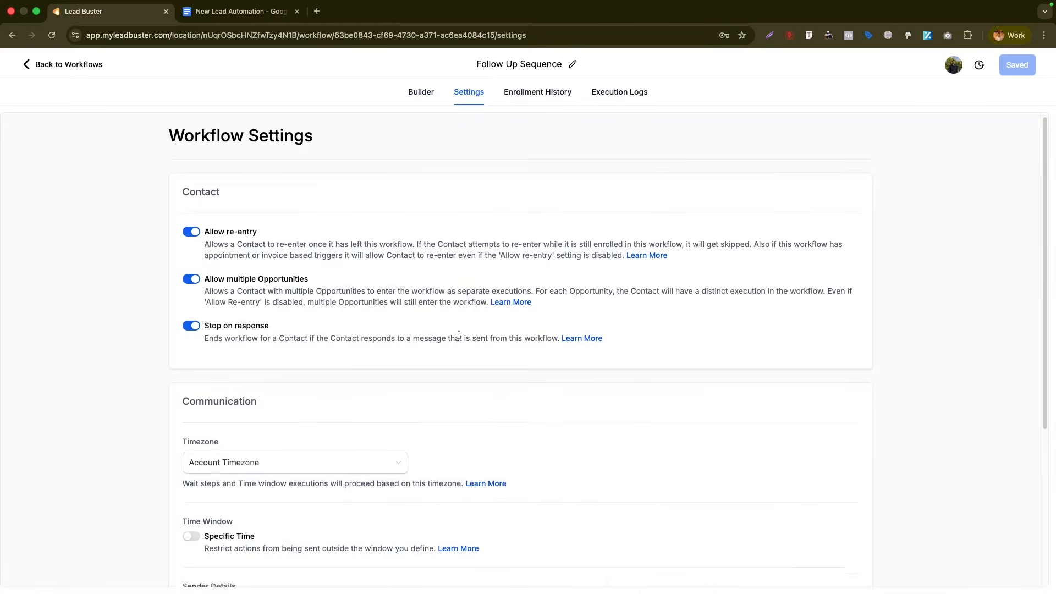
scroll(460, 333, "down", 5)
left_click(256, 372)
type("CompanyX")
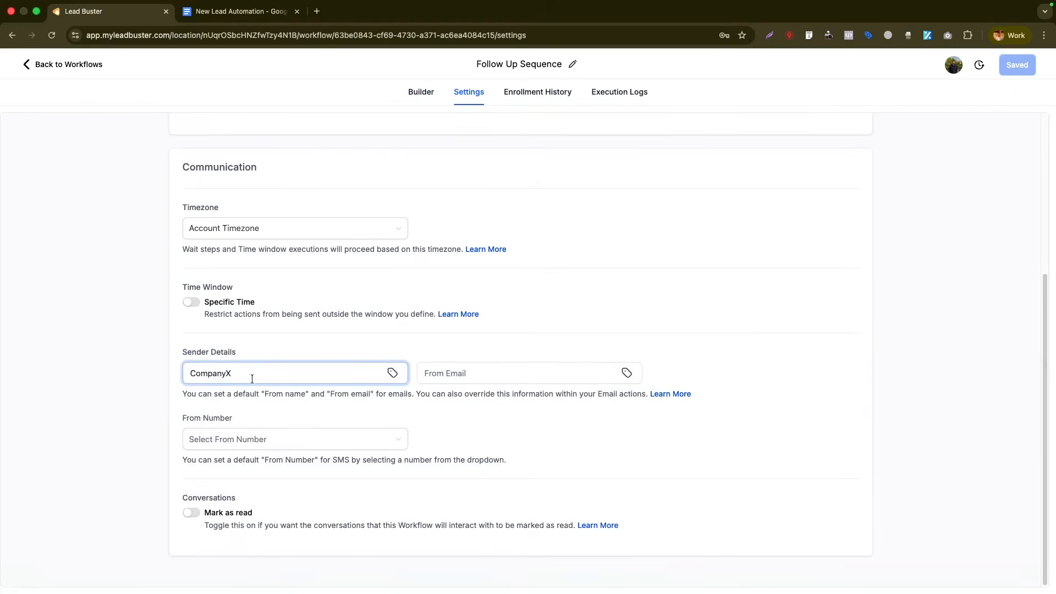
left_click(457, 374)
key("super+v")
left_click_drag(518, 379, 423, 374)
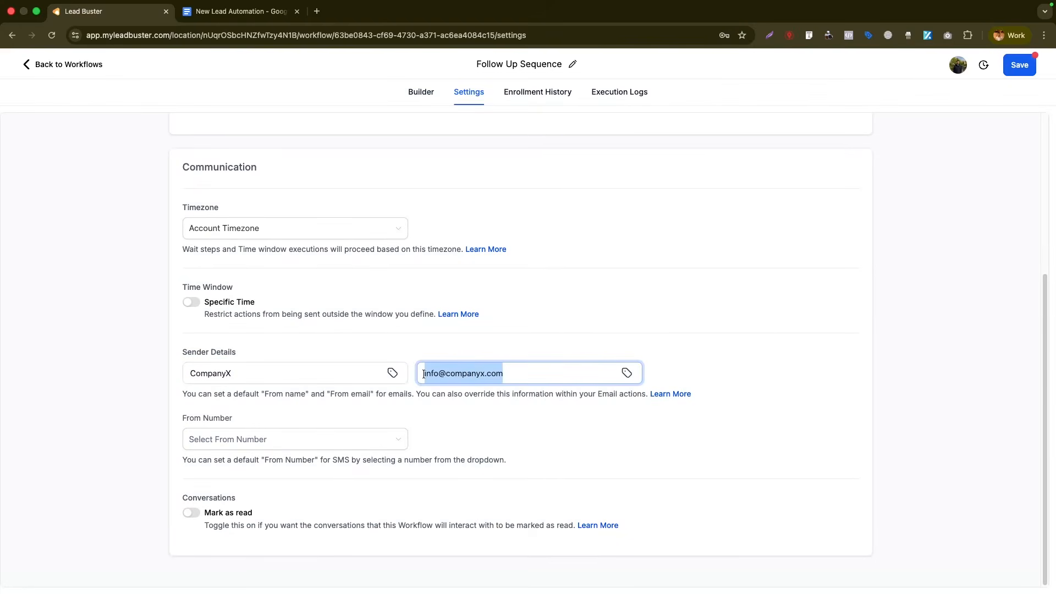
left_click(445, 375)
left_click_drag(449, 376, 503, 375)
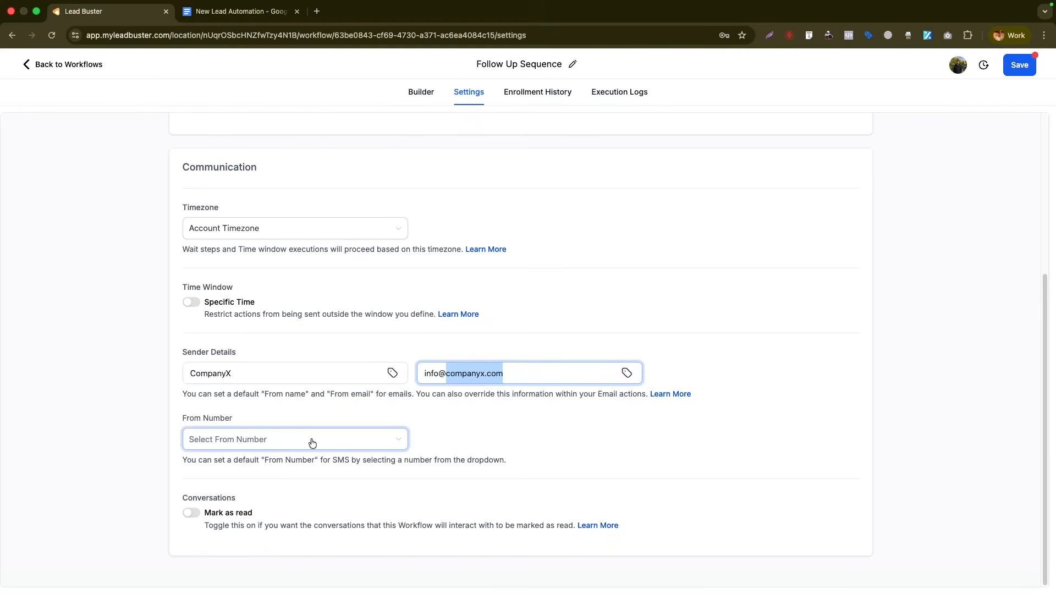
left_click(421, 93)
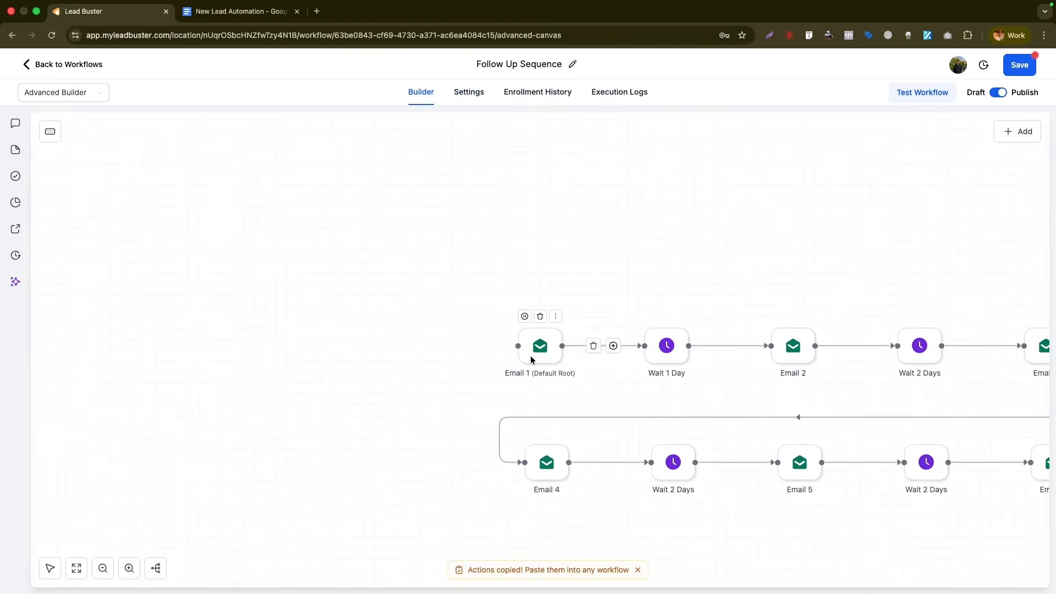
- Insert an SMS step right after Email 1 and save the workflow
left_click(615, 348)
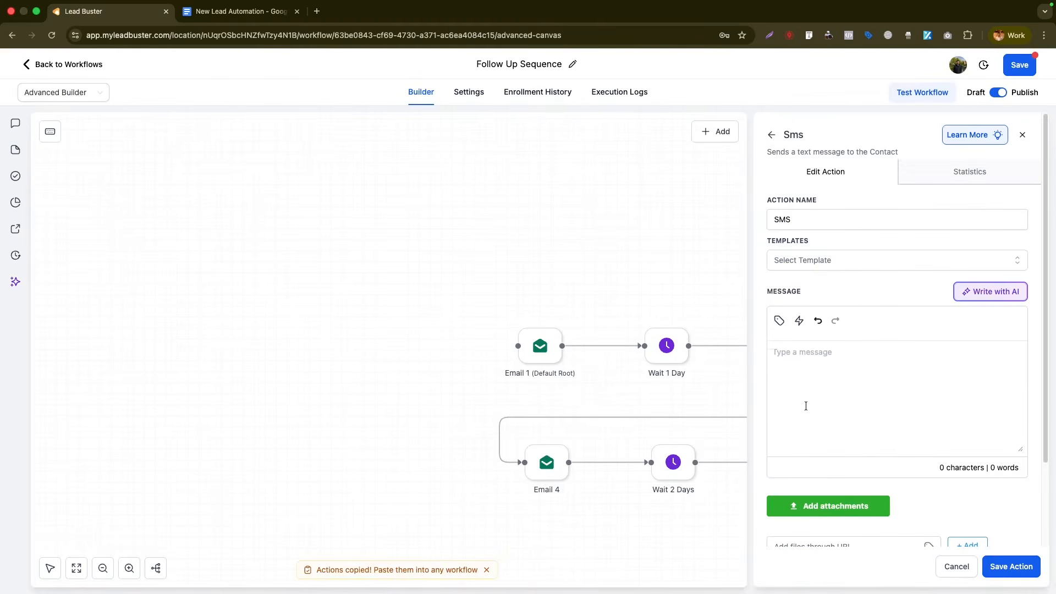
type("SMS follow up 1")
left_click(1023, 558)
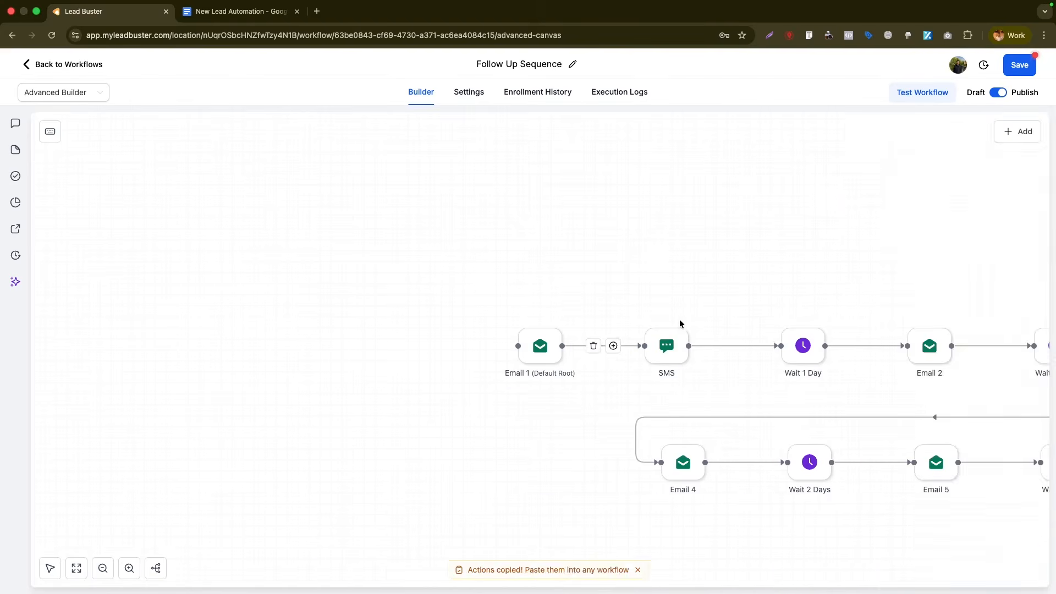
left_click(671, 342)
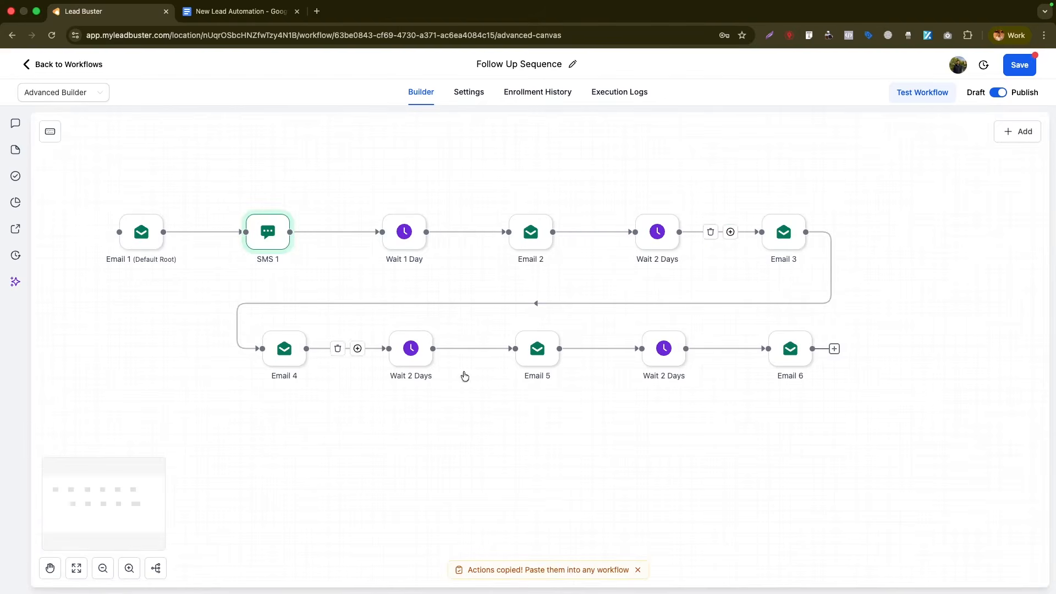
left_click(1019, 65)
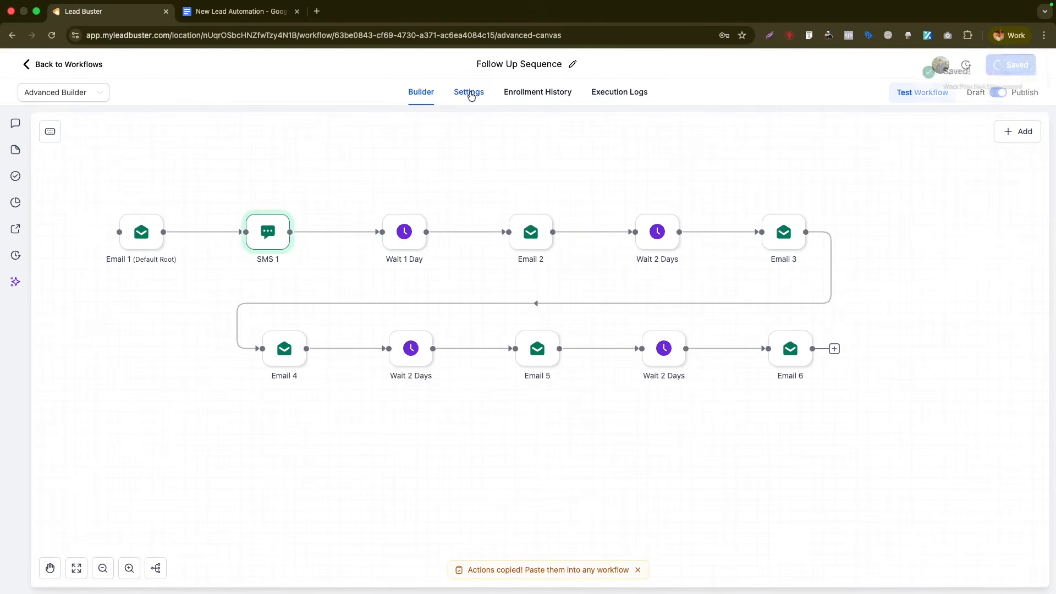
- Check settings for a default SMS From Number, finding the list empty
left_click(469, 92)
scroll(275, 330, "down", 5)
left_click(230, 442)
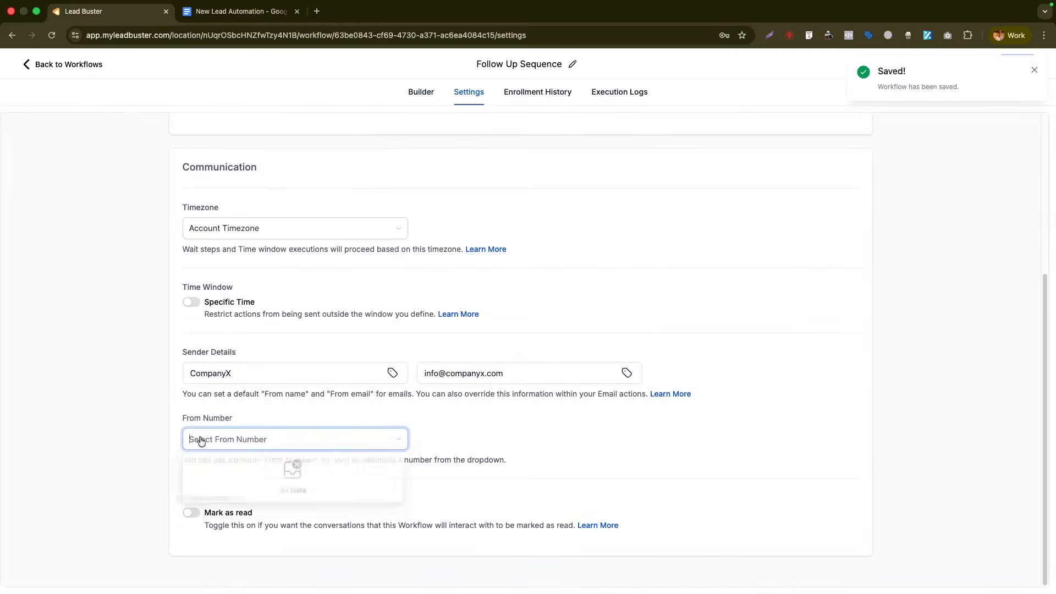
left_click(297, 414)
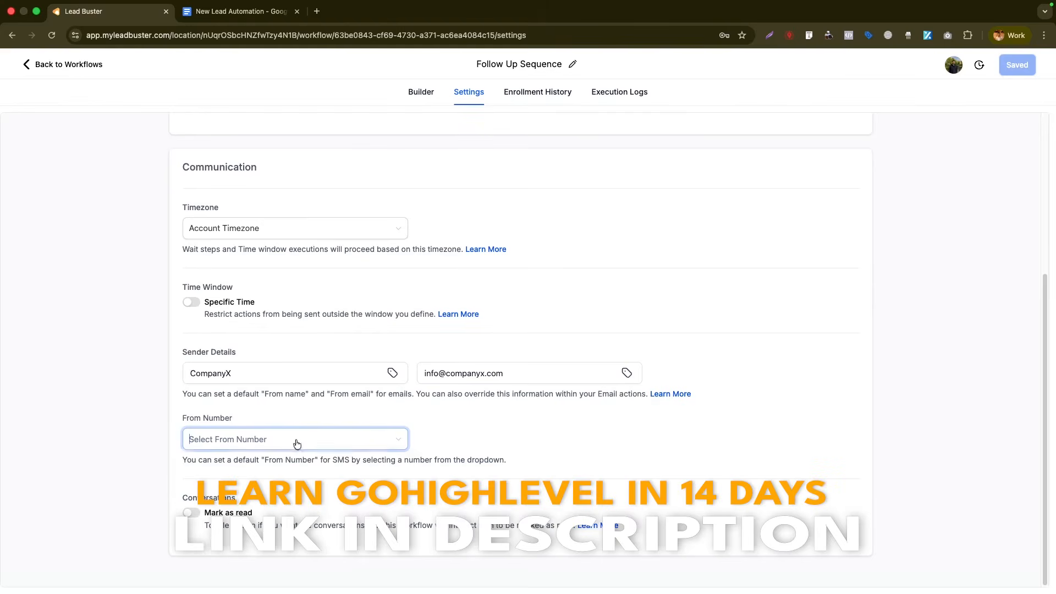
left_click(240, 440)
left_click(306, 422)
left_click(277, 443)
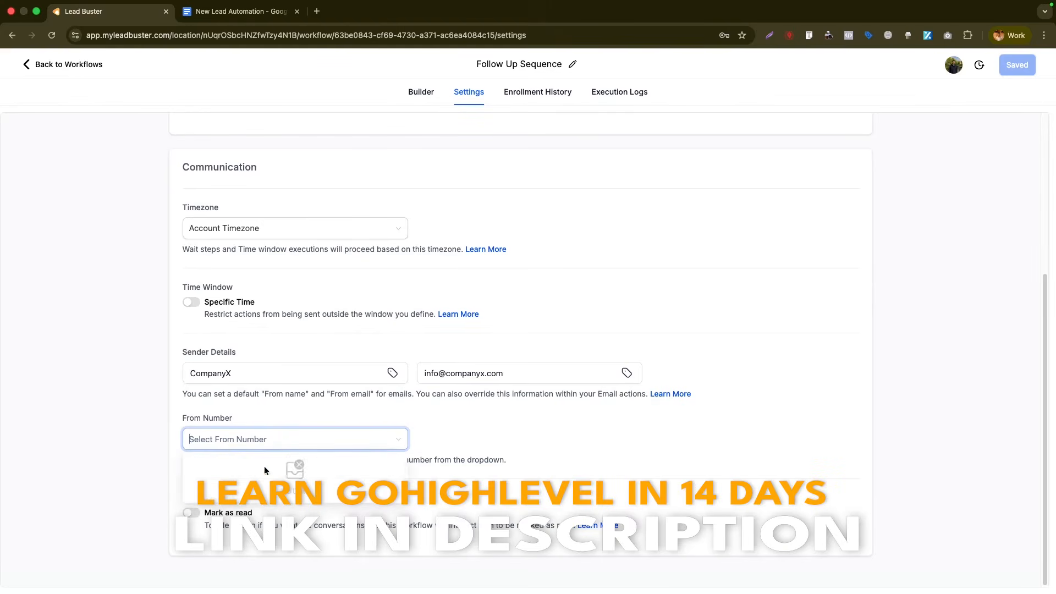
left_click(437, 93)
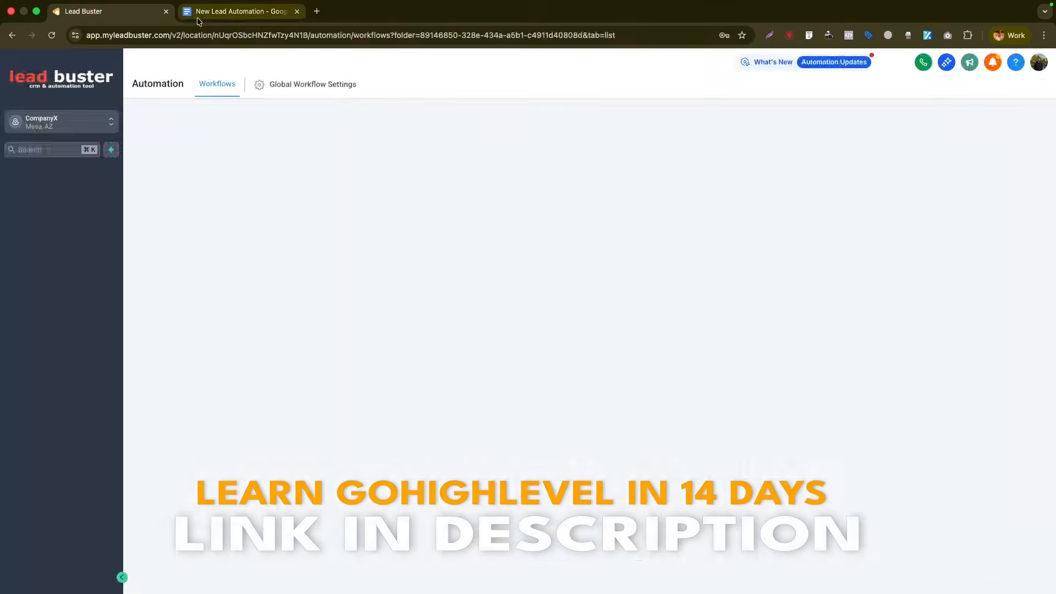
left_click(199, 22)
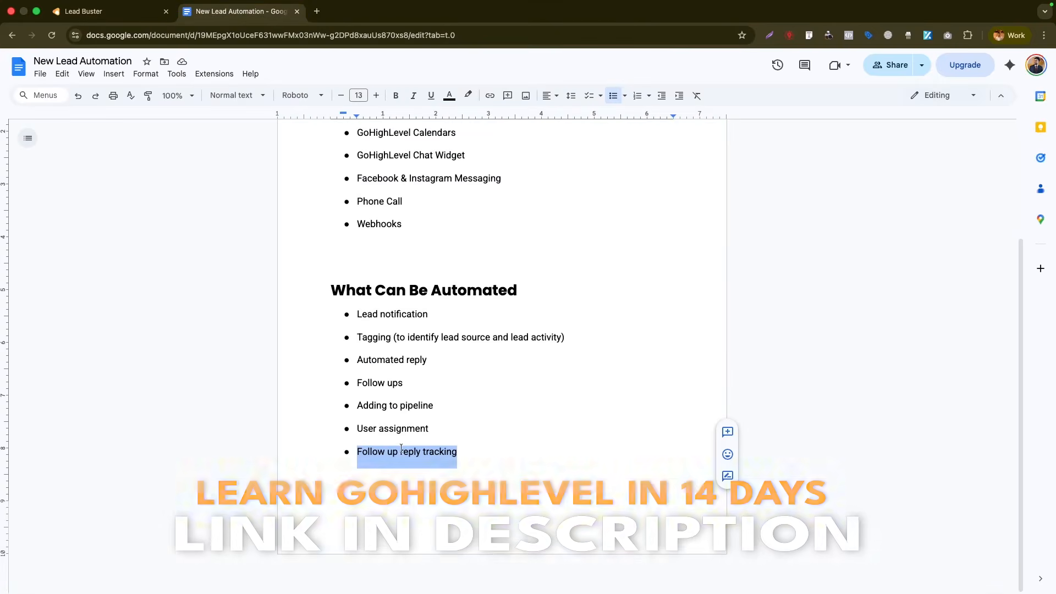
- Highlight GoHighLevel Calendars in the Different Lead Sources notes, then return to the Lead Buster tab
scroll(395, 342, "up", 3)
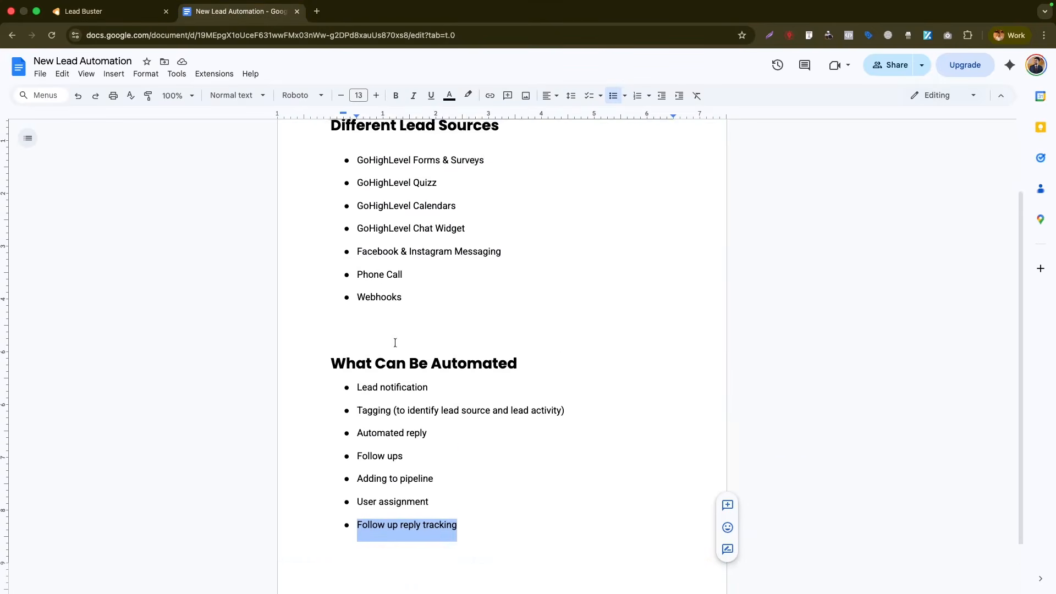
scroll(420, 328, "down", 3)
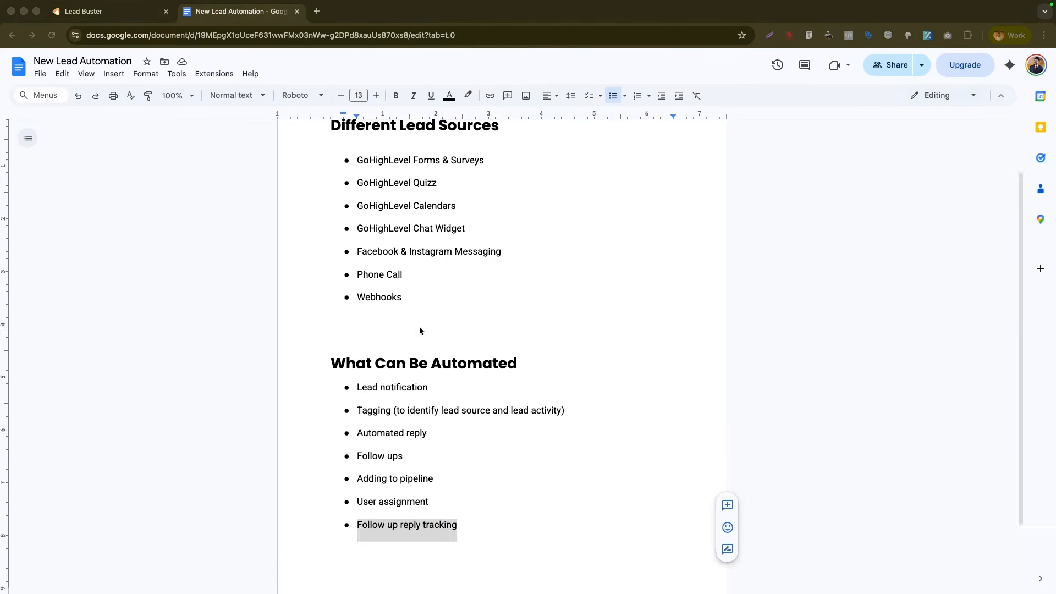
scroll(395, 348, "up", 2)
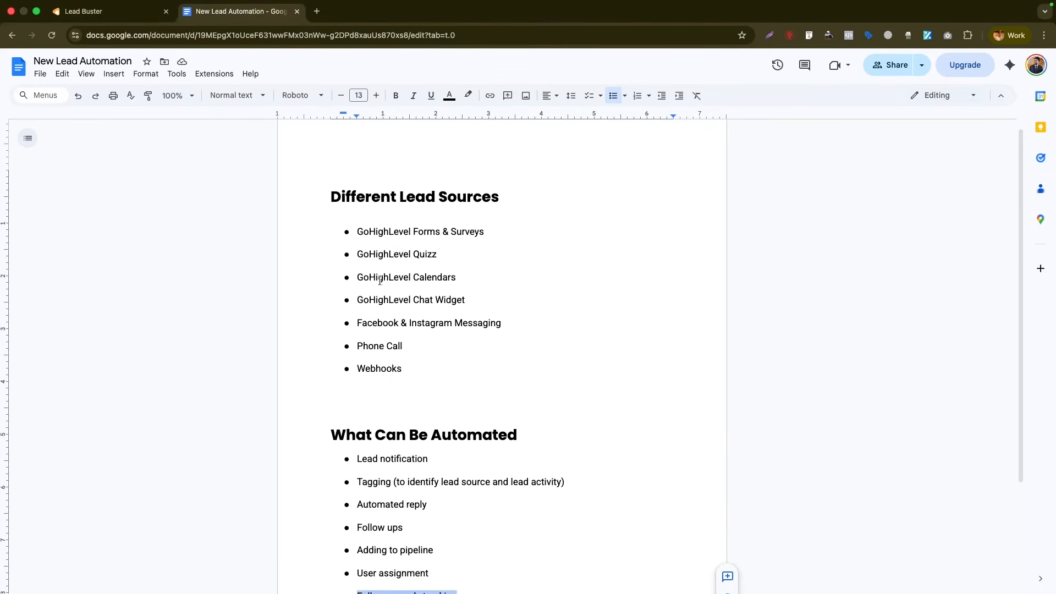
left_click_drag(357, 279, 455, 279)
left_click(132, 11)
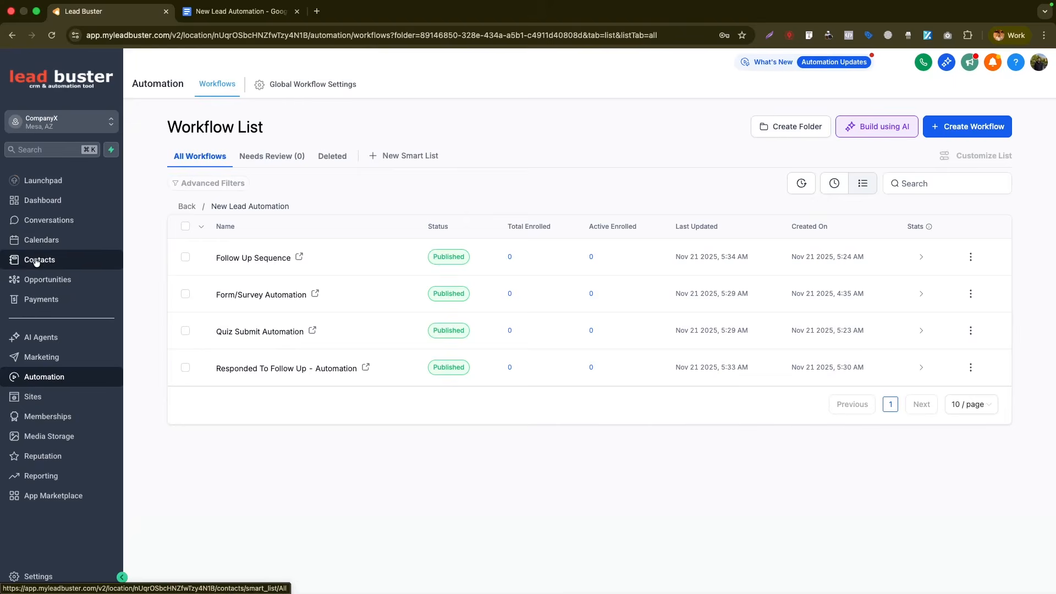
- Copy the personal calendar's permanent booking link from Settings > Calendars
left_click(42, 241)
left_click(362, 91)
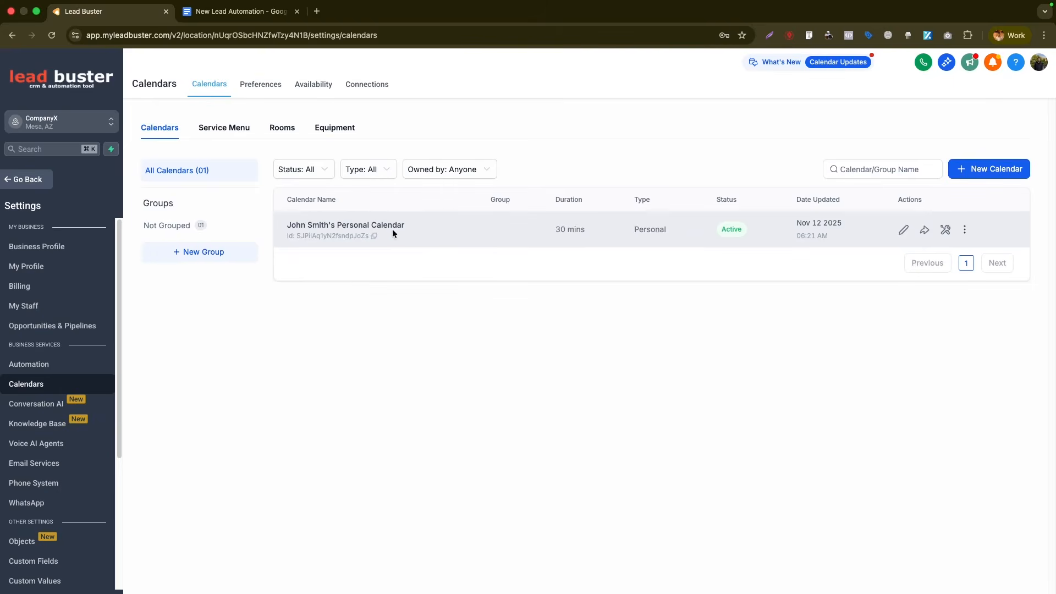
left_click(924, 231)
left_click(689, 432)
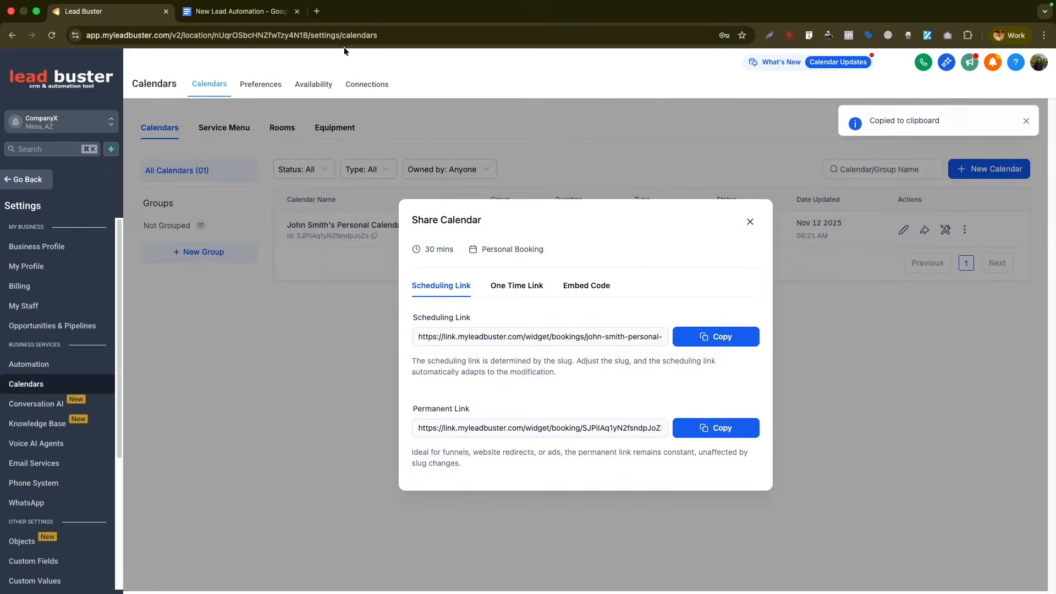
- Open the booking link in a new tab and pick the 02:00 PM slot
key("super+t")
type("https://link.myleadbuster.com/widget/booking/SJPilAq1yN2fsndpJoZs")
key("Return")
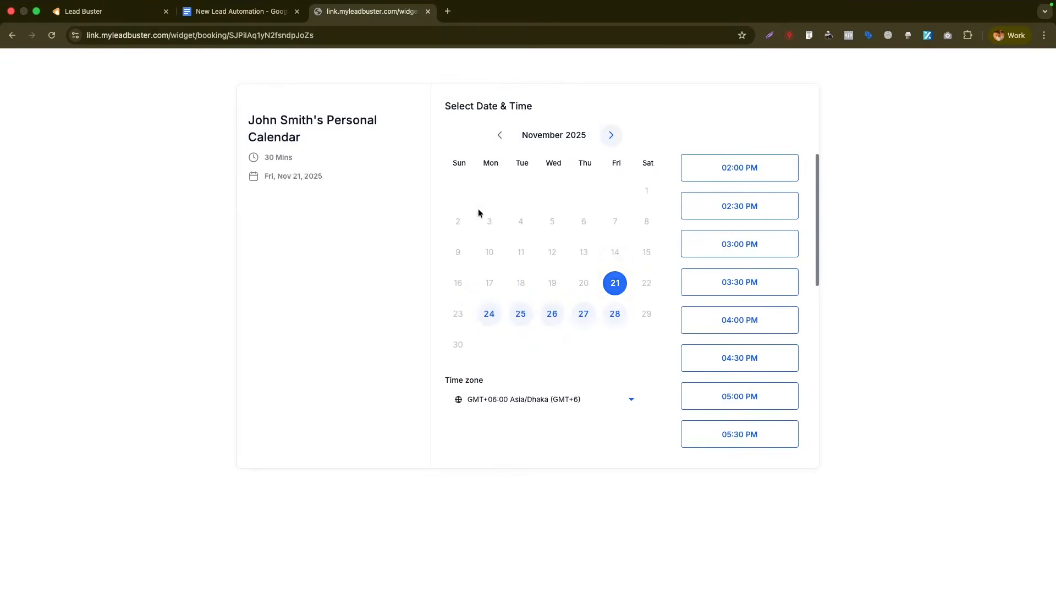
left_click(758, 166)
left_click(761, 168)
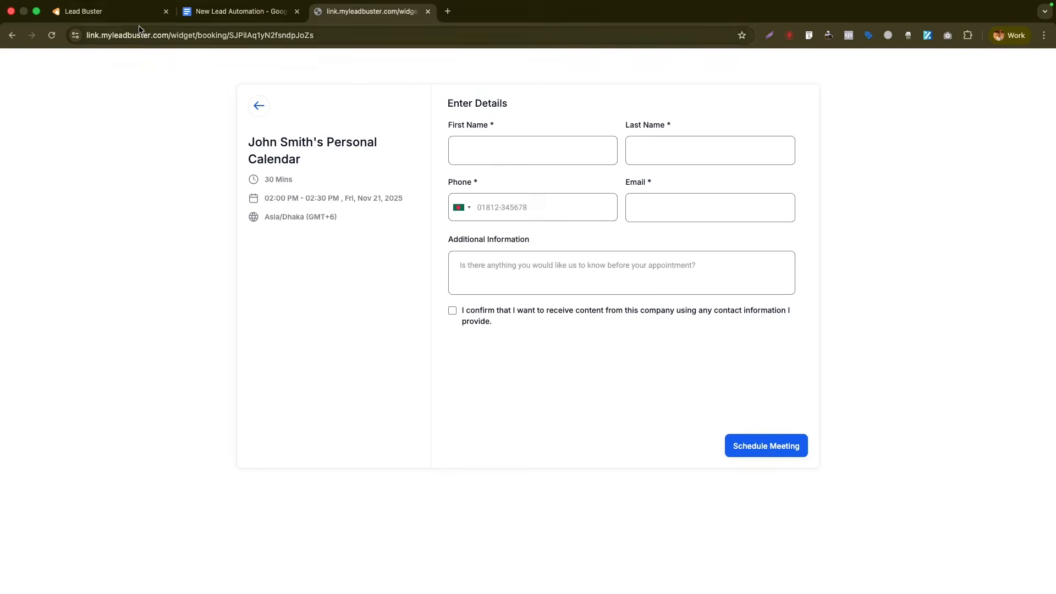
- Back in Lead Buster, create a workflow from a template in the New Lead Automation folder
left_click(82, 11)
left_click(746, 221)
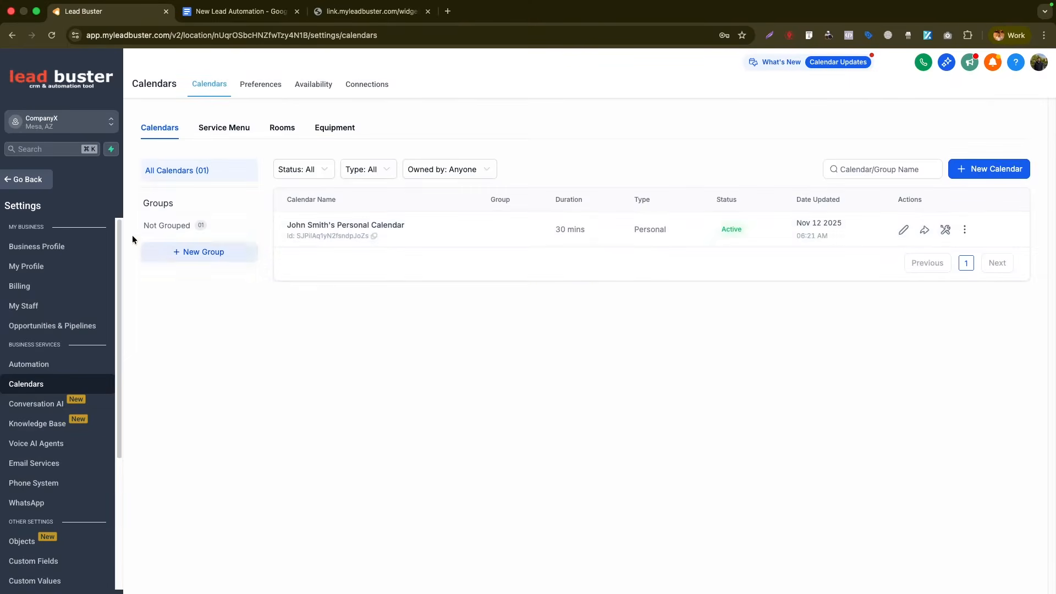
left_click(17, 181)
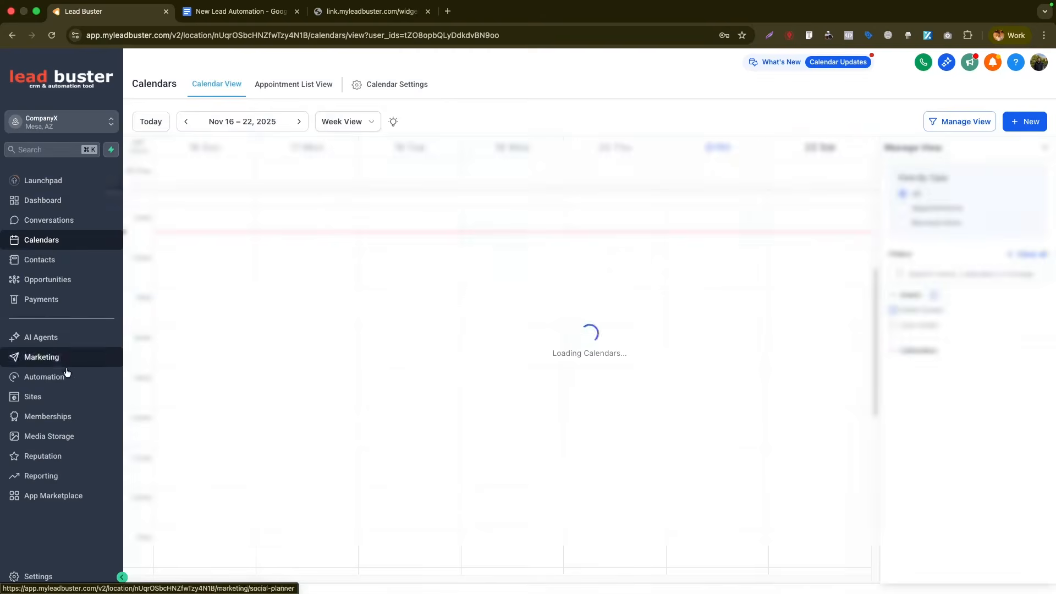
left_click(58, 378)
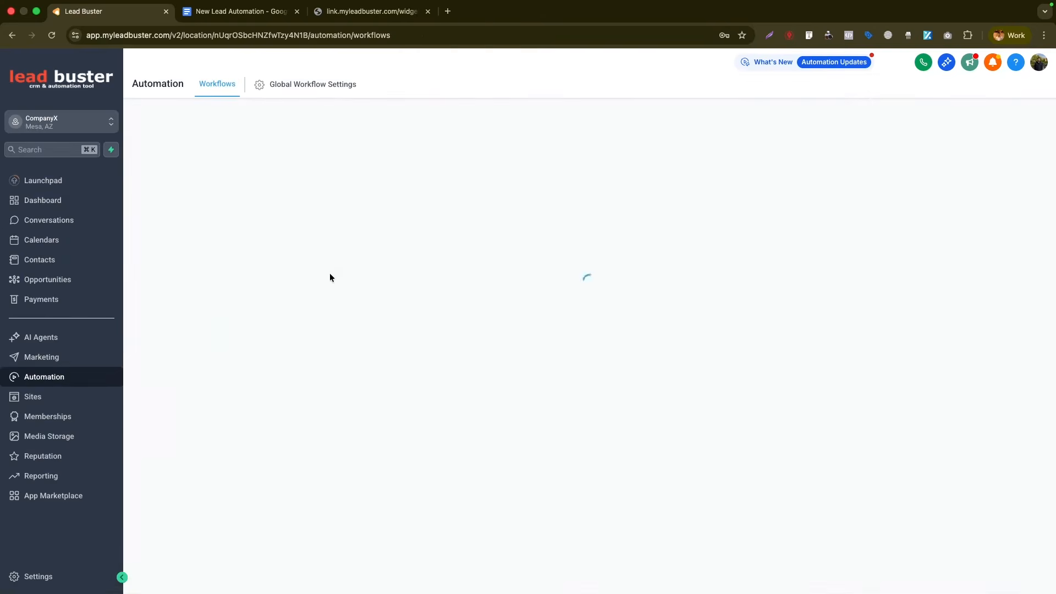
left_click(233, 341)
left_click(976, 127)
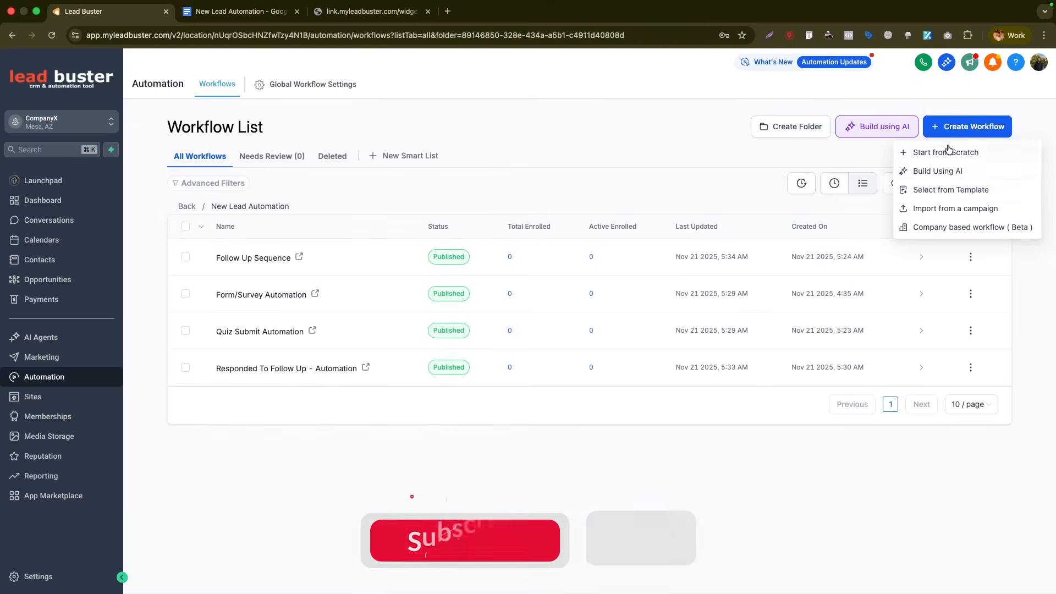
left_click(935, 190)
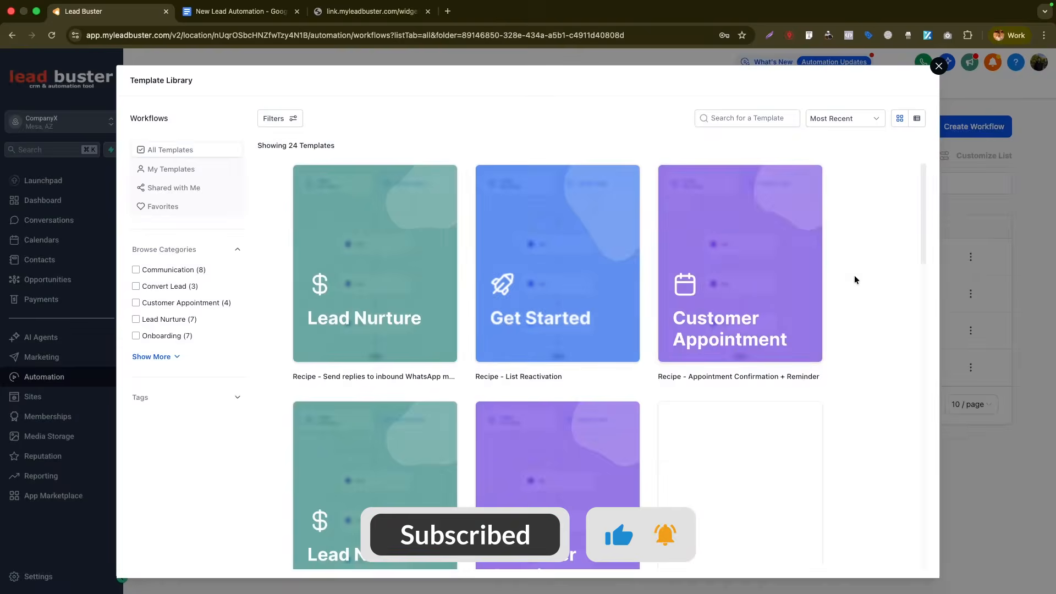
- Add the Customer Appointment template as a workflow, removing 'Recipe' from its title
mouse_move(754, 259)
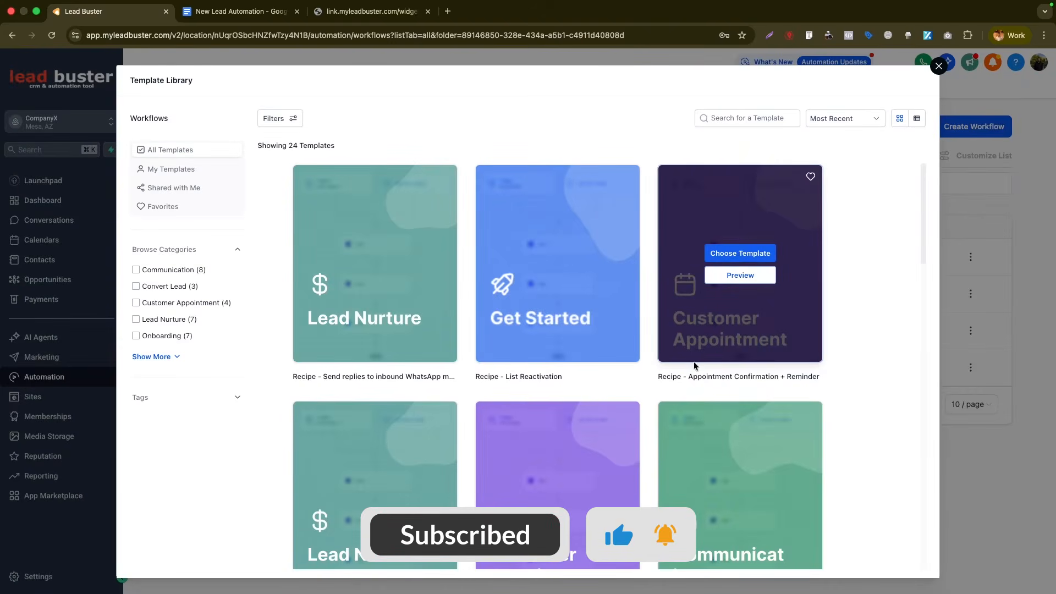
left_click_drag(658, 377, 818, 376)
left_click(740, 253)
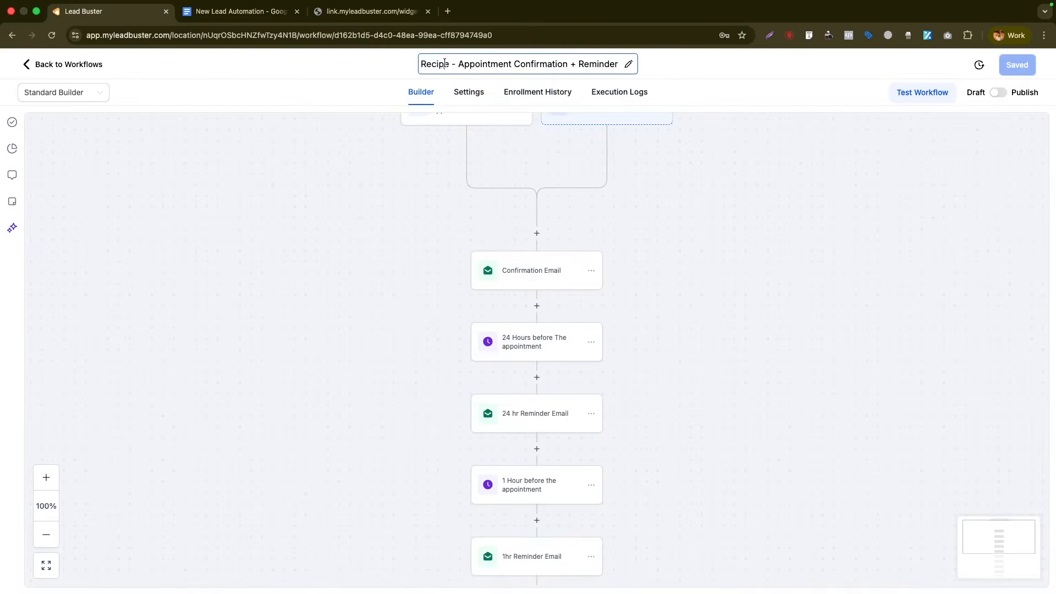
double_click(444, 63)
key("BackSpace")
key("BackSpace")
key("BackSpace")
left_click(453, 188)
- Switch the workflow to the Advanced Builder canvas
scroll(374, 196, "up", 1)
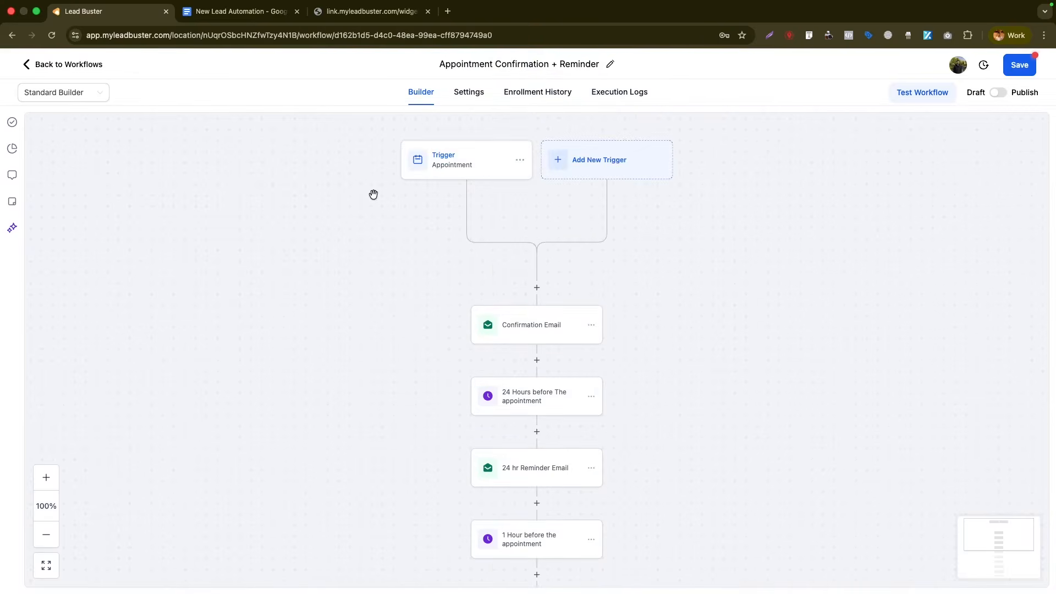
left_click(93, 94)
scroll(560, 278, "down", 8)
scroll(561, 284, "up", 2)
left_click(51, 93)
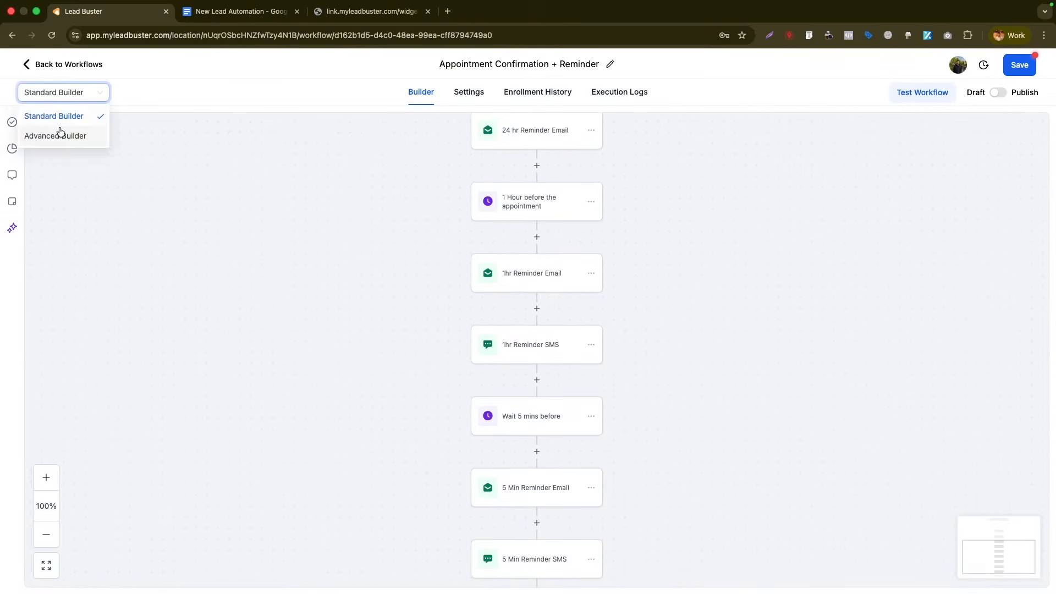
left_click(61, 134)
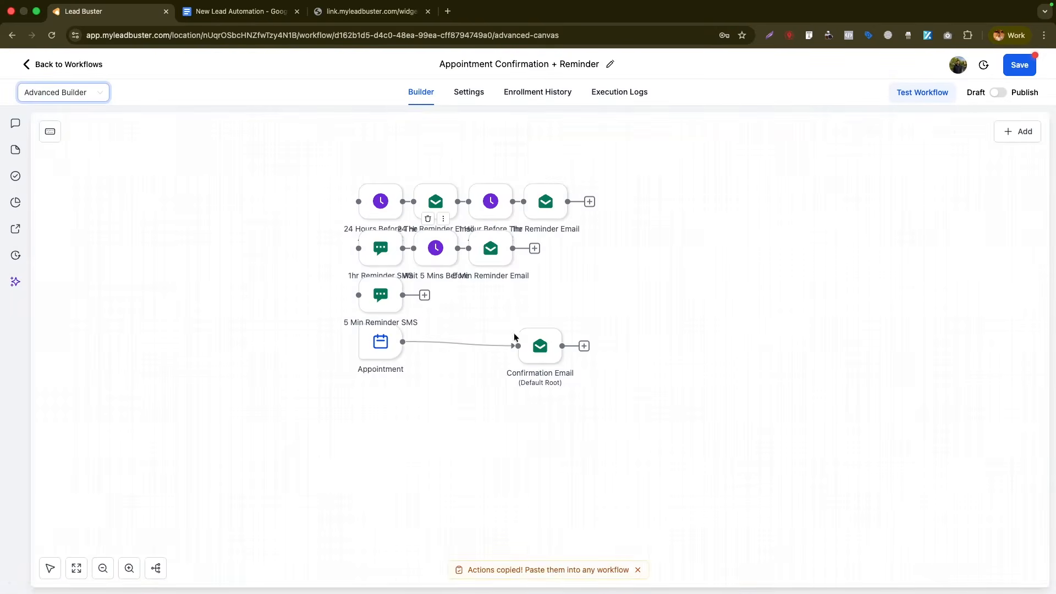
- Spread out the 24 Hours wait node and the Appointment trigger on the canvas
scroll(350, 242, "up", 4)
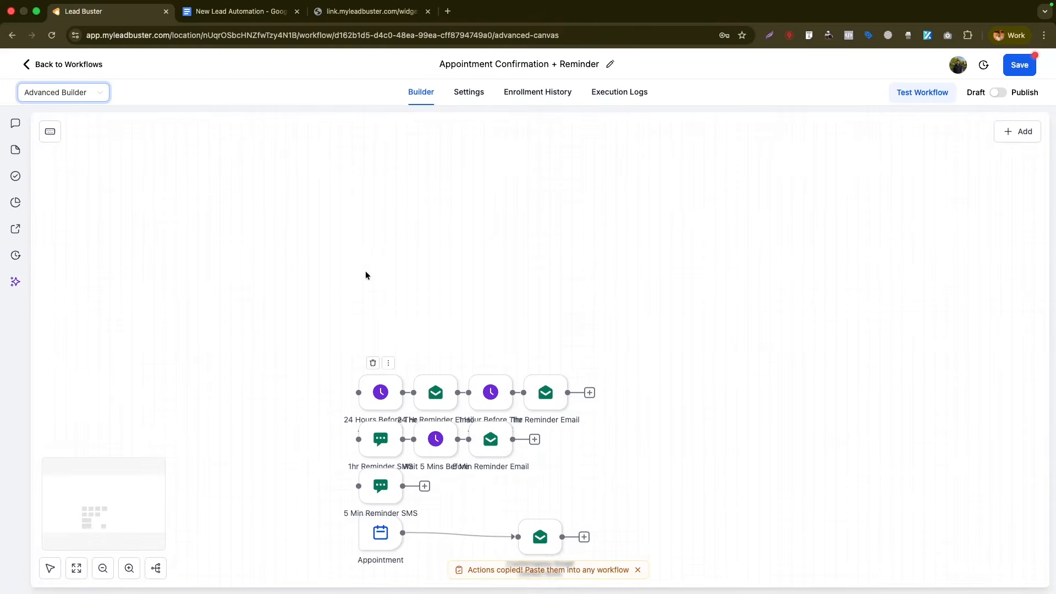
scroll(365, 272, "down", 2)
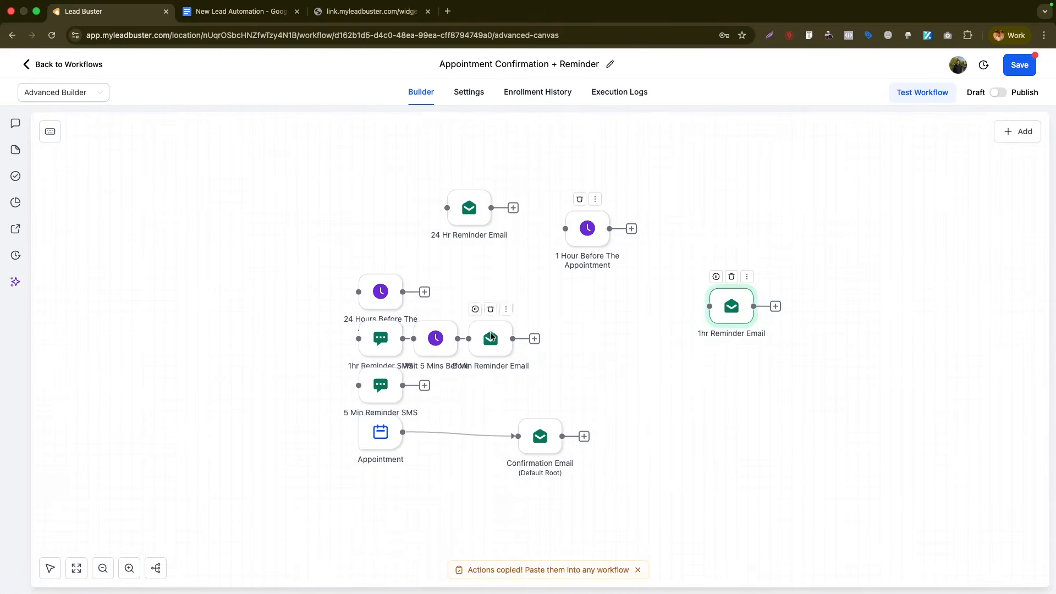
left_click_drag(381, 294, 431, 272)
left_click_drag(386, 436, 183, 207)
left_click(180, 209)
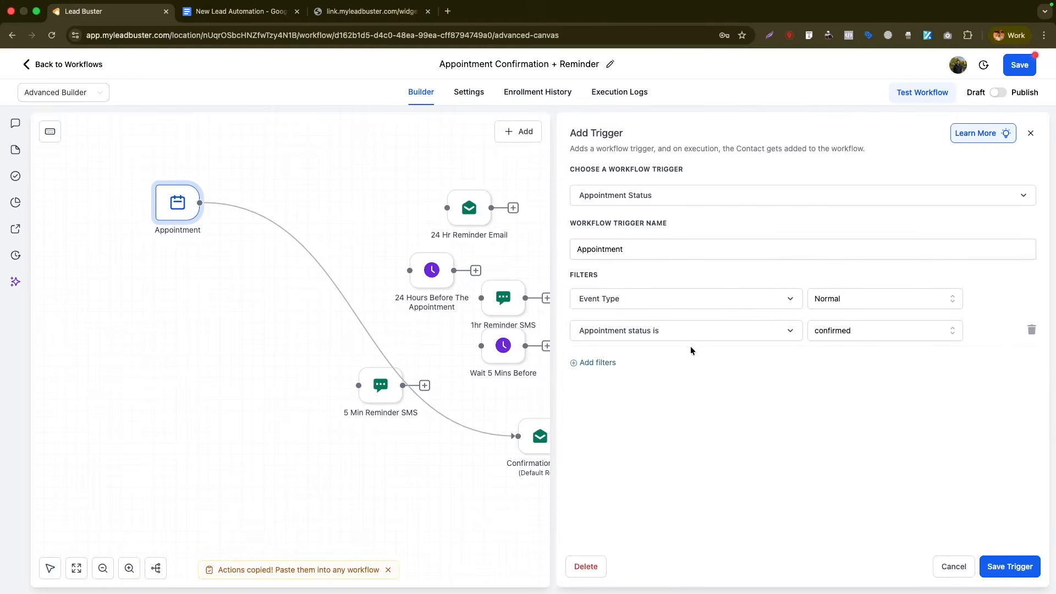
- Add an In calendar filter for the personal calendar to the Appointment trigger and place Confirmation Email beside it
left_click(600, 363)
left_click(648, 363)
left_click(583, 478)
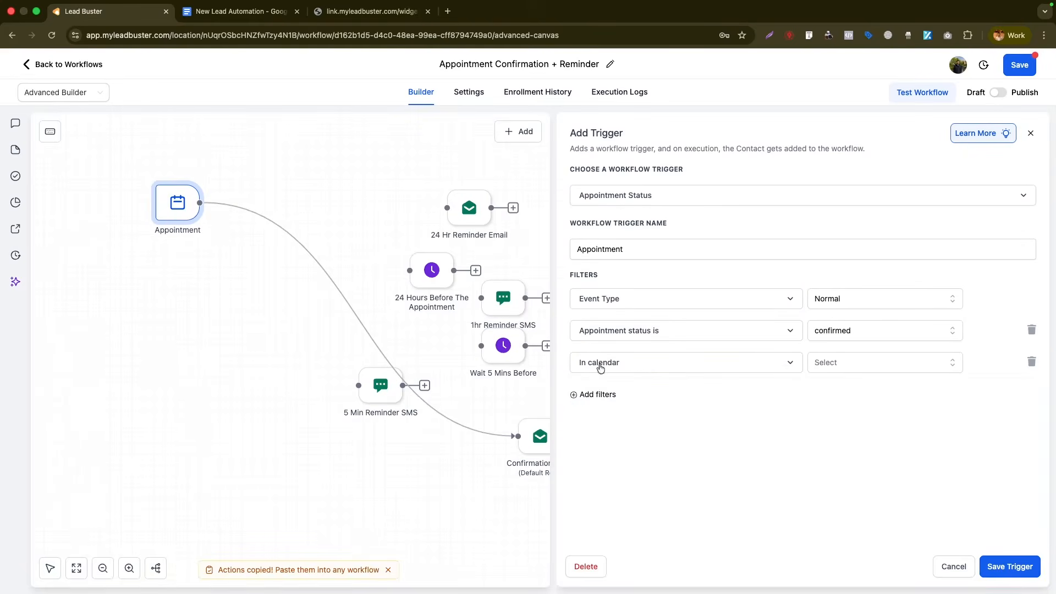
left_click(868, 369)
left_click(866, 412)
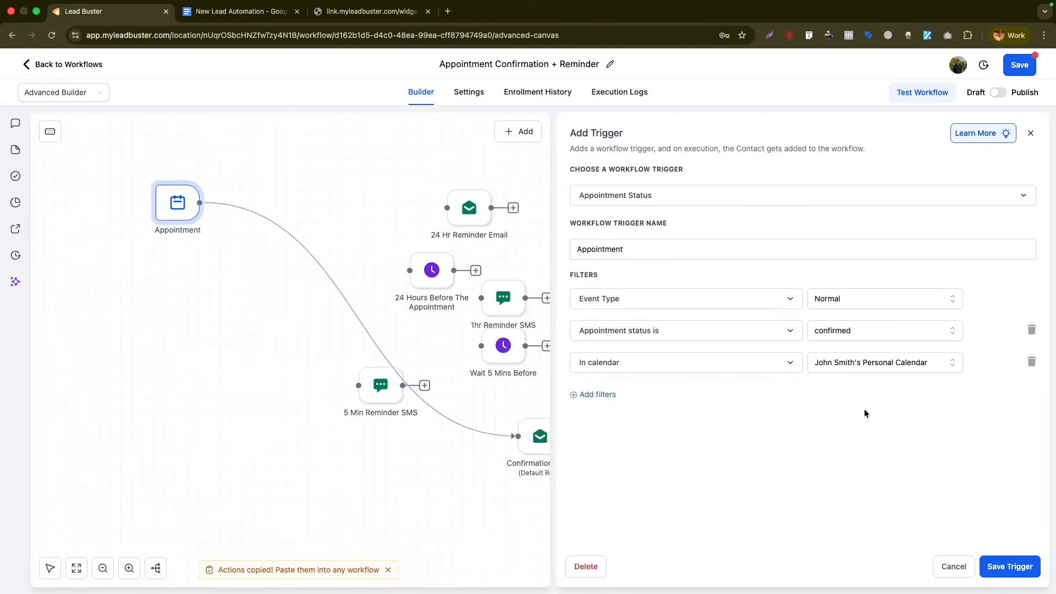
left_click_drag(543, 449, 301, 215)
left_click(301, 214)
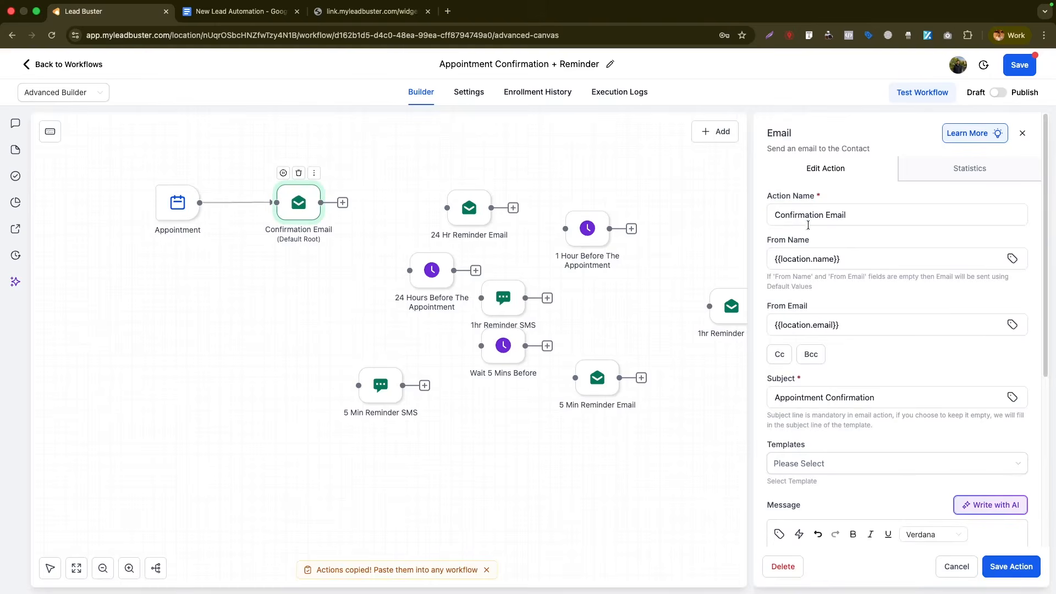
- Clear the From Name and From Email fields in the Confirmation Email action
left_click(852, 254)
key("super+a")
key("BackSpace")
left_click(830, 324)
key("super+a")
key("BackSpace")
- Save CompanyX and the company info e-mail as the workflow's default sender details
left_click(468, 92)
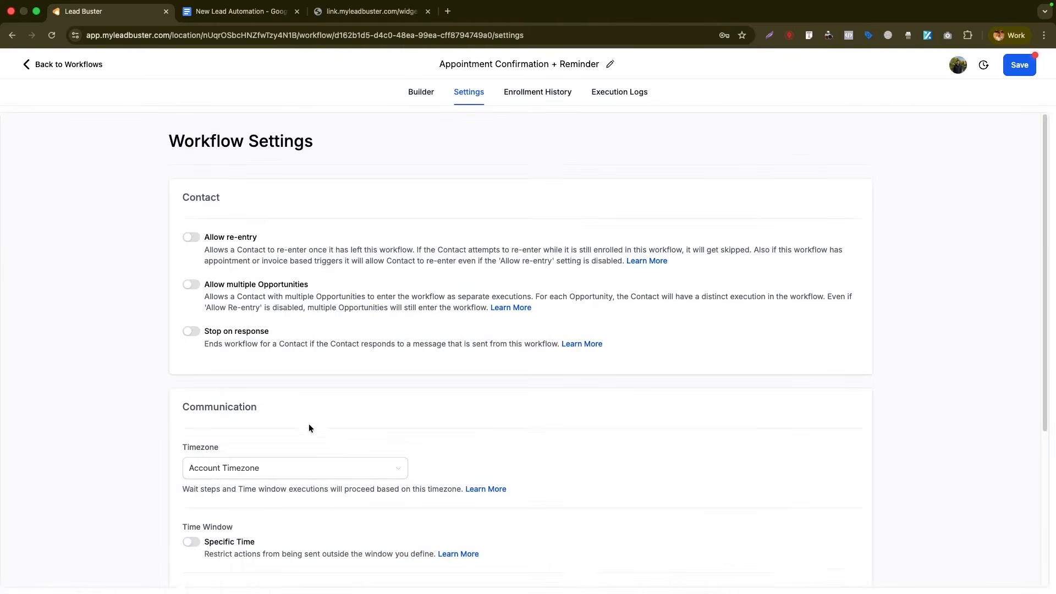
scroll(297, 432, "down", 5)
type("CompanyX")
key("Tab")
type("info@company.com")
left_click(1019, 65)
left_click(428, 96)
left_click(469, 92)
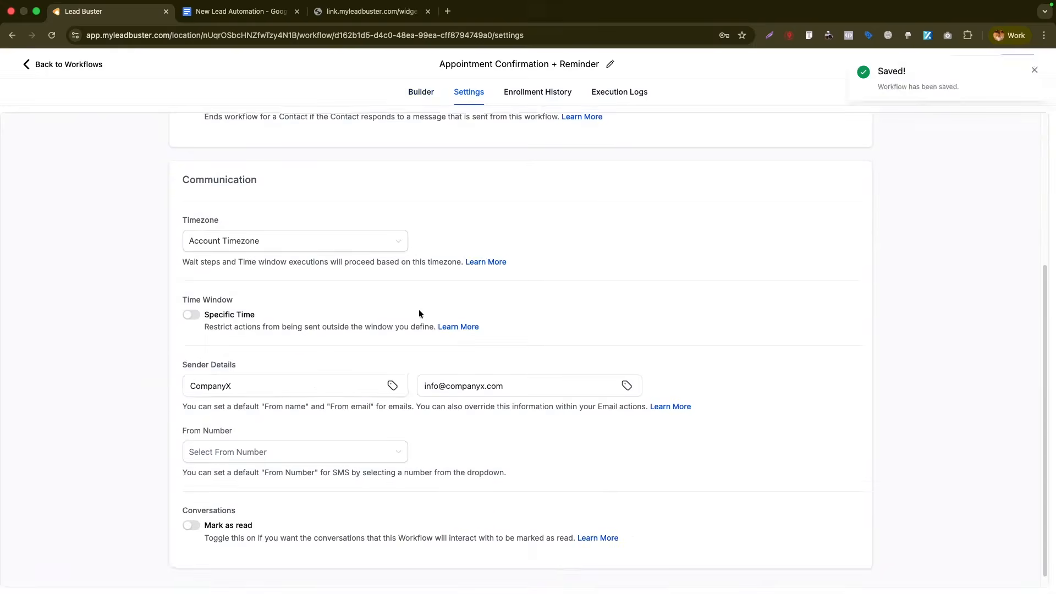
left_click(420, 92)
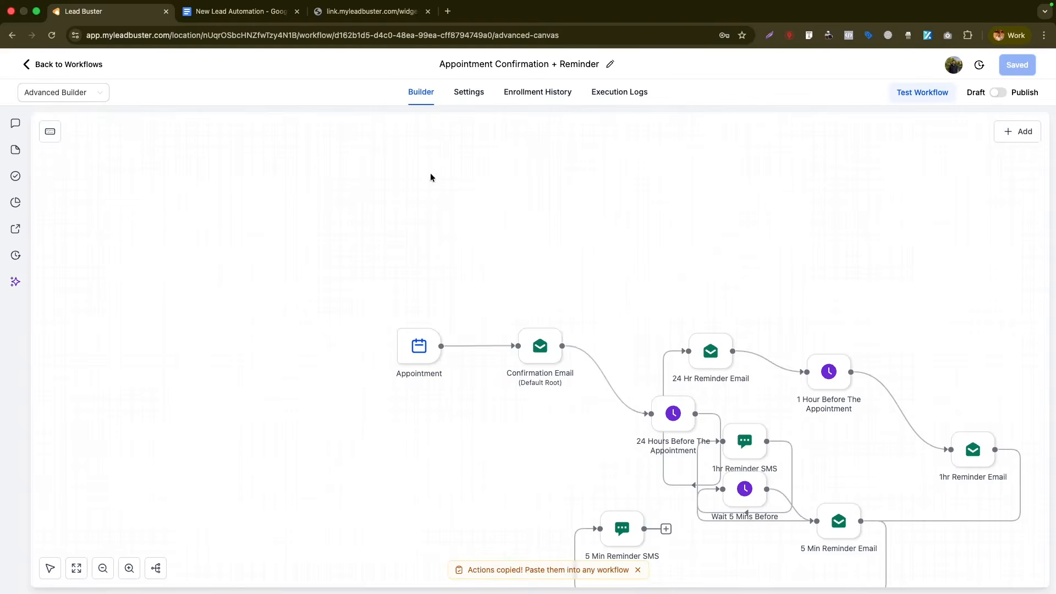
- Move Confirmation Email up and delete the {{appointment.timezone}} line from its message
left_click_drag(569, 343, 566, 257)
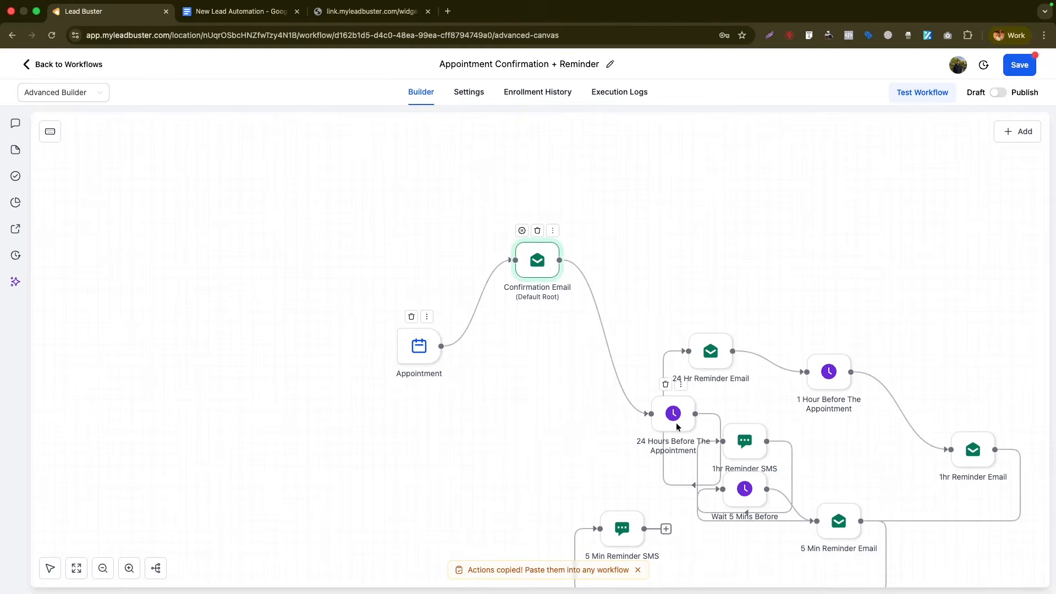
left_click(535, 269)
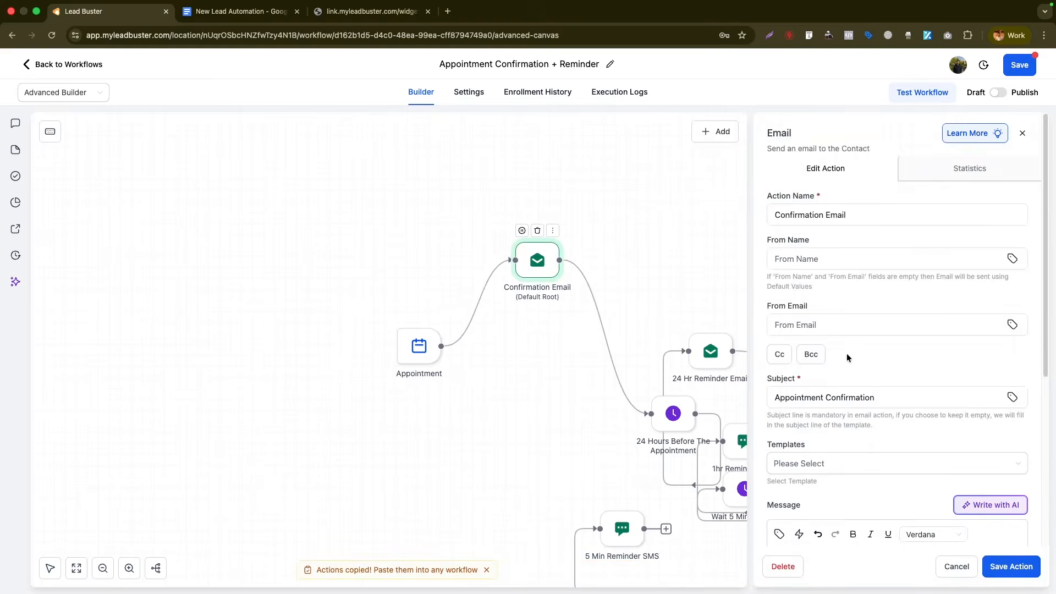
scroll(846, 280, "down", 5)
scroll(823, 262, "down", 3)
left_click_drag(882, 413, 776, 413)
key("BackSpace")
key("BackSpace")
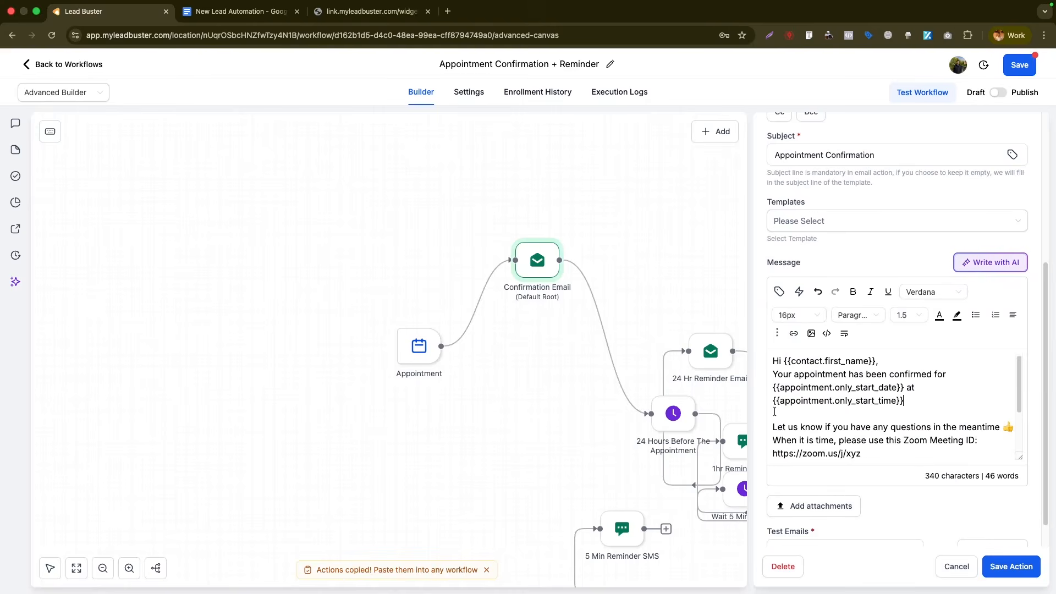
- Keep the Zoom meeting link, close the email, and line up the 24 Hours wait after it
scroll(902, 431, "down", 2)
left_click_drag(866, 429, 772, 427)
key("BackSpace")
key("BackSpace")
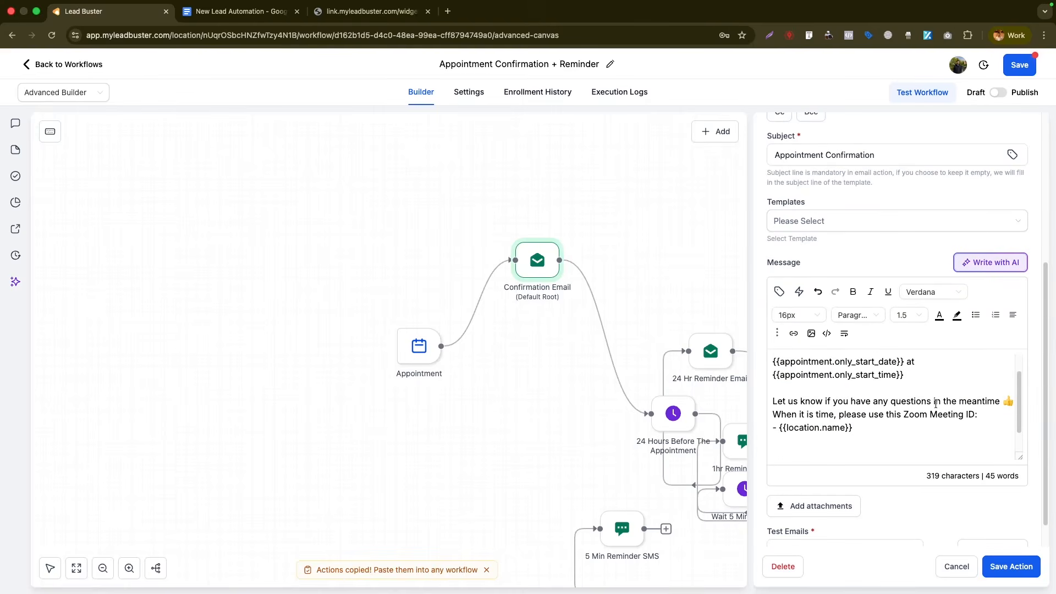
key("ctrl+z")
left_click(840, 428)
left_click_drag(859, 427, 772, 428)
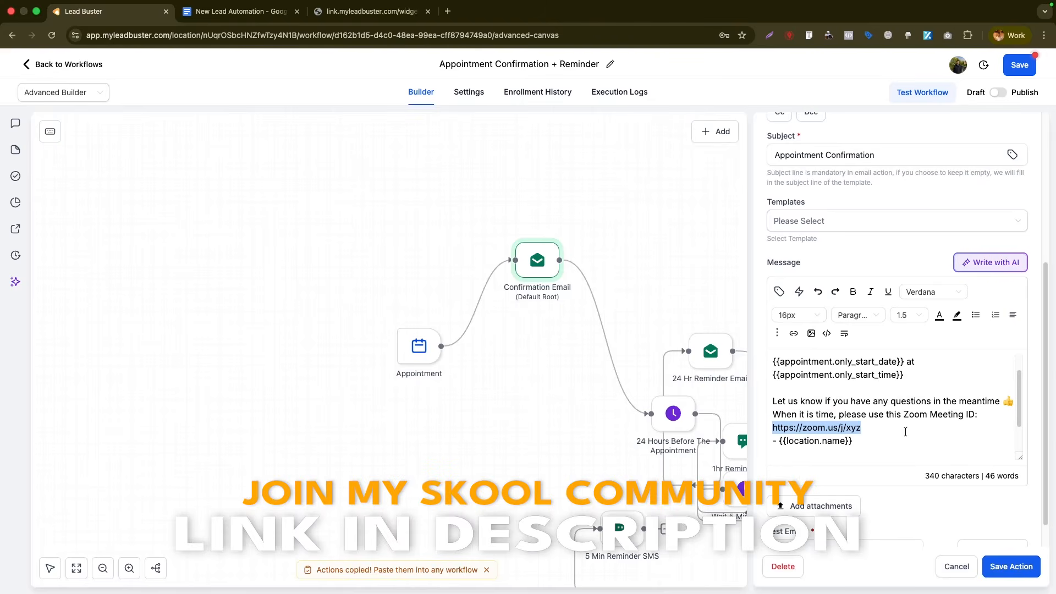
left_click(724, 358)
left_click_drag(672, 412, 642, 246)
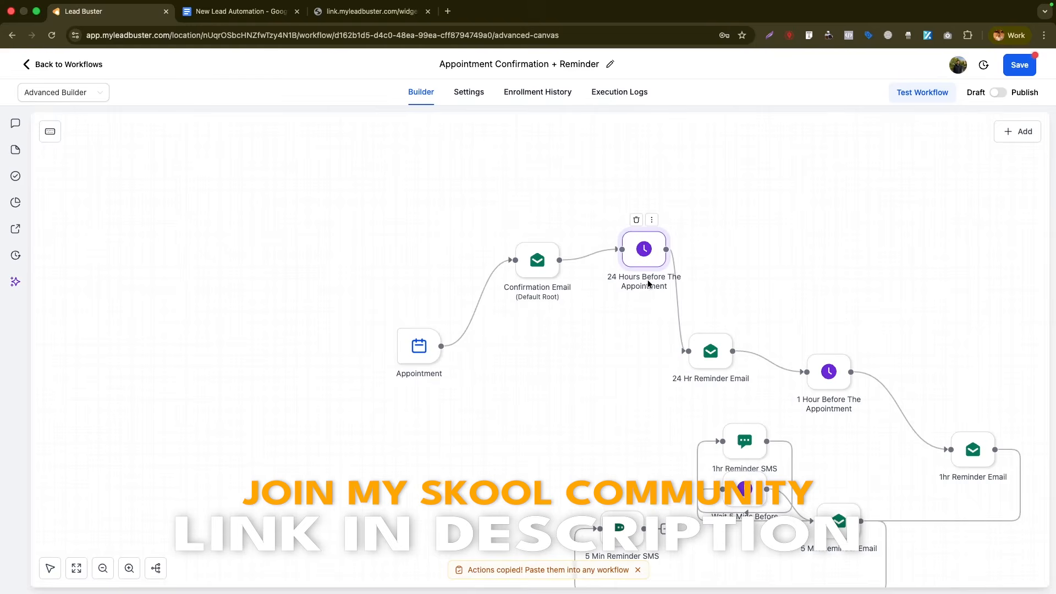
- Save the 24 Hours wait unchanged and line up 24 Hr Reminder Email right after it
left_click(642, 263)
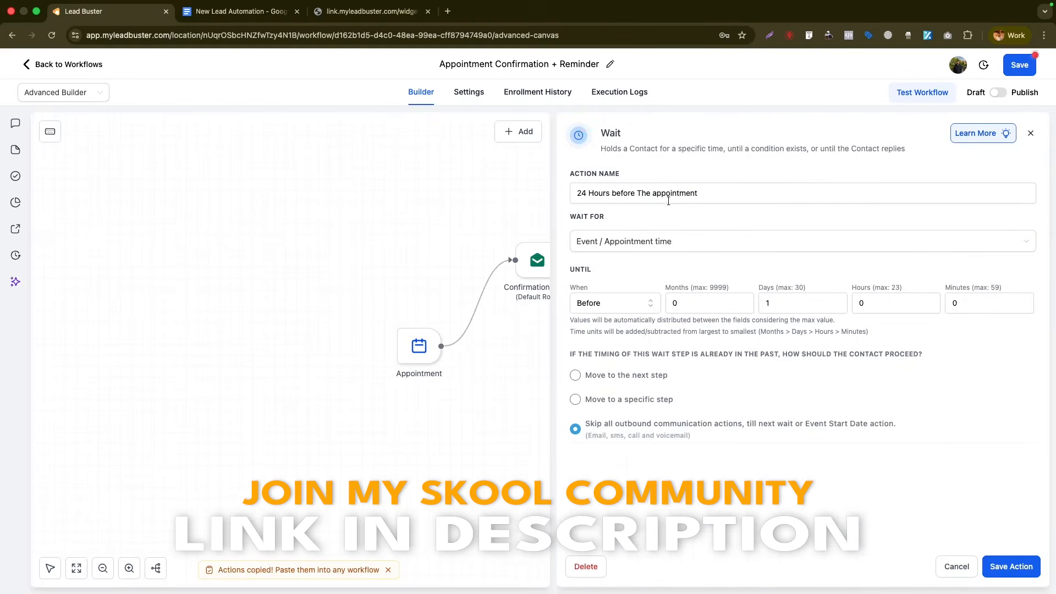
left_click(1008, 568)
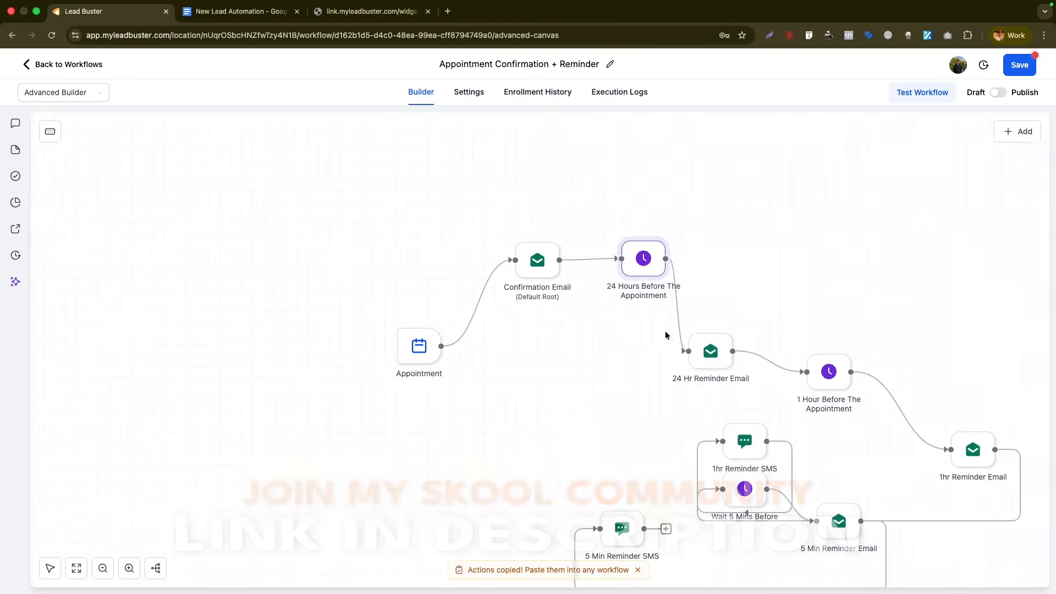
left_click_drag(709, 354, 739, 265)
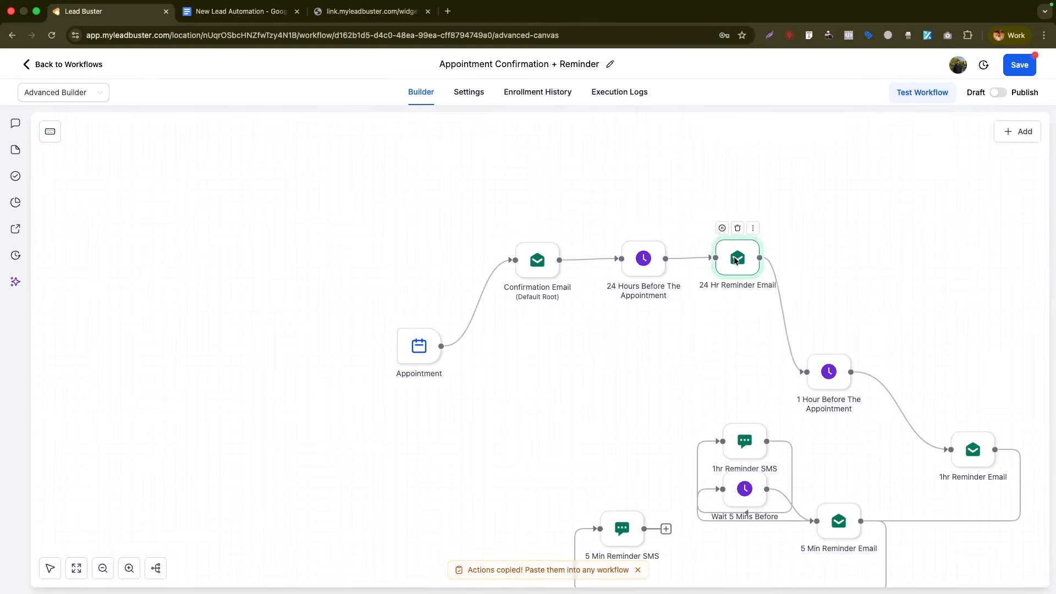
left_click(740, 265)
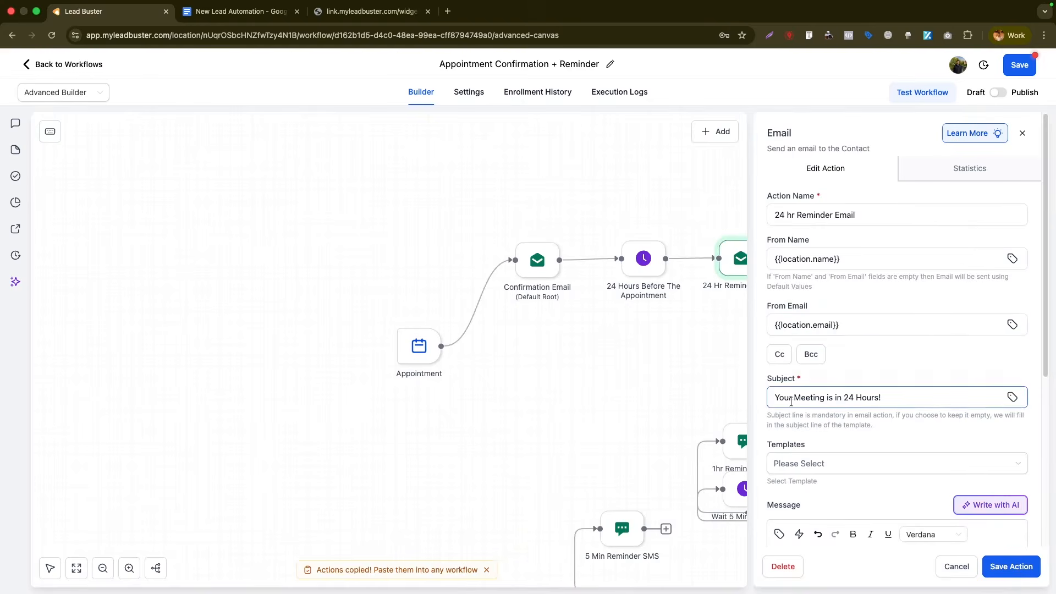
scroll(831, 394, "down", 5)
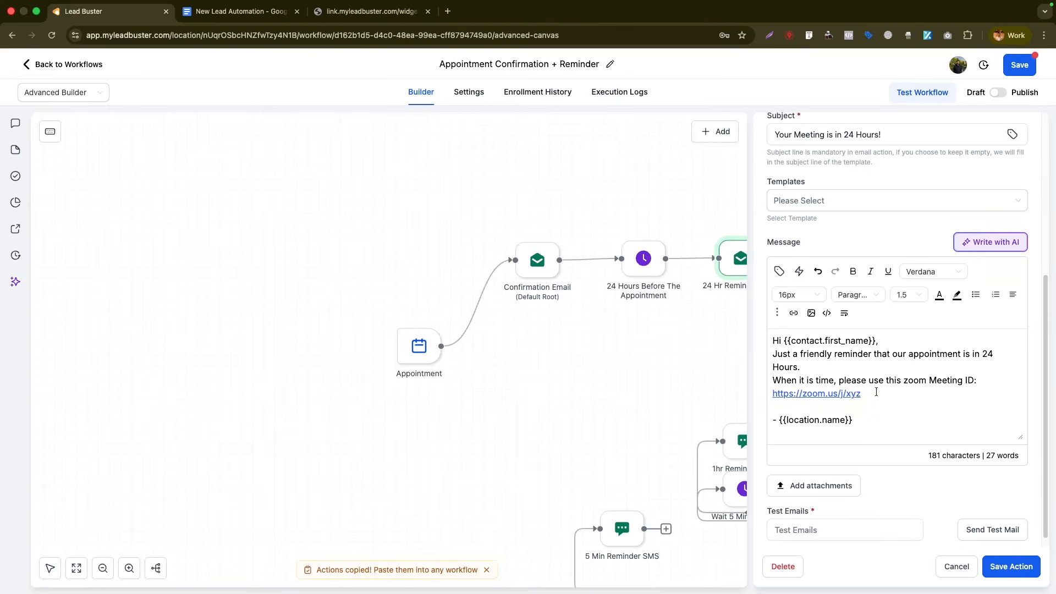
scroll(885, 381, "down", 1)
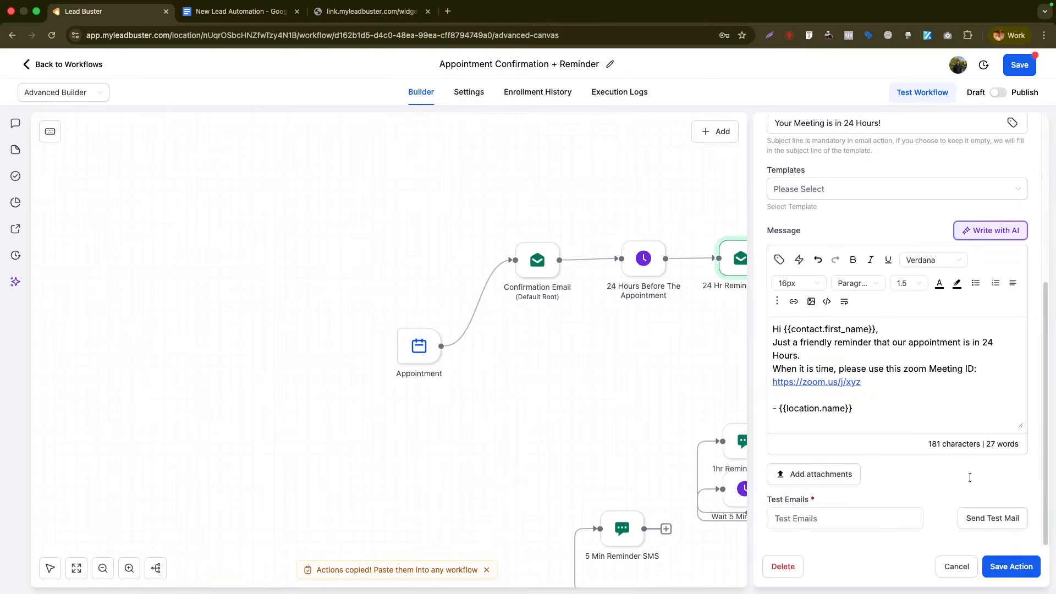
left_click(1006, 568)
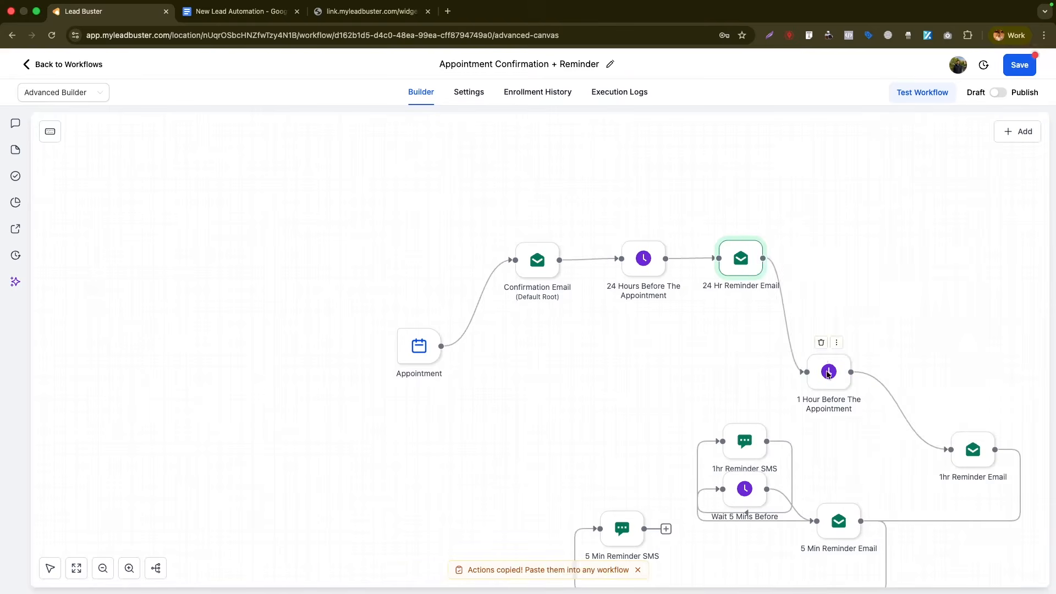
- Line up the 1 Hour Before wait, then place and save 1hr Reminder Email after it
left_click_drag(835, 302, 853, 257)
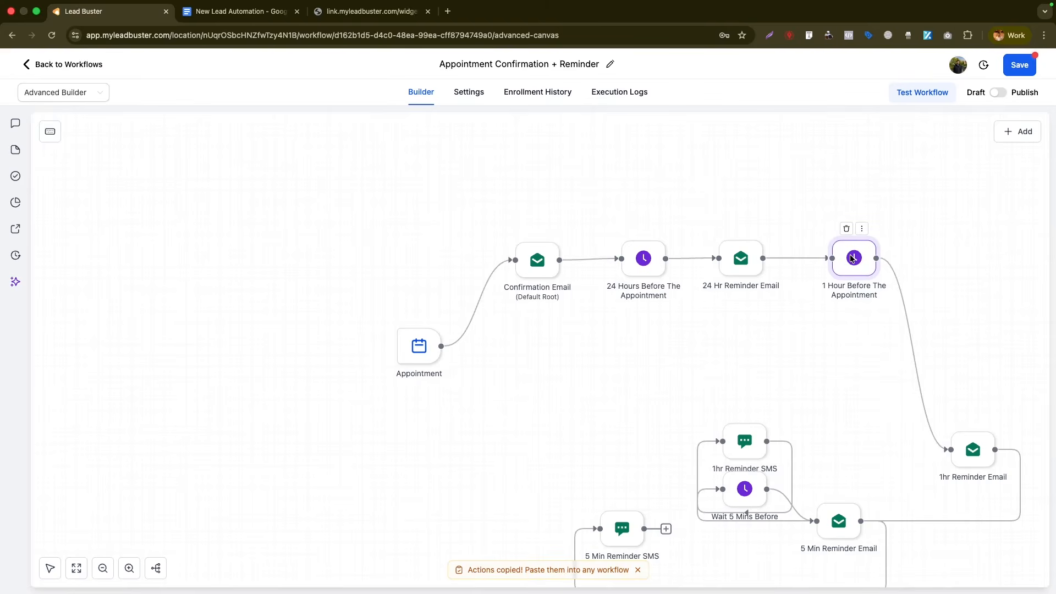
mouse_move(777, 265)
left_click_drag(844, 261, 841, 260)
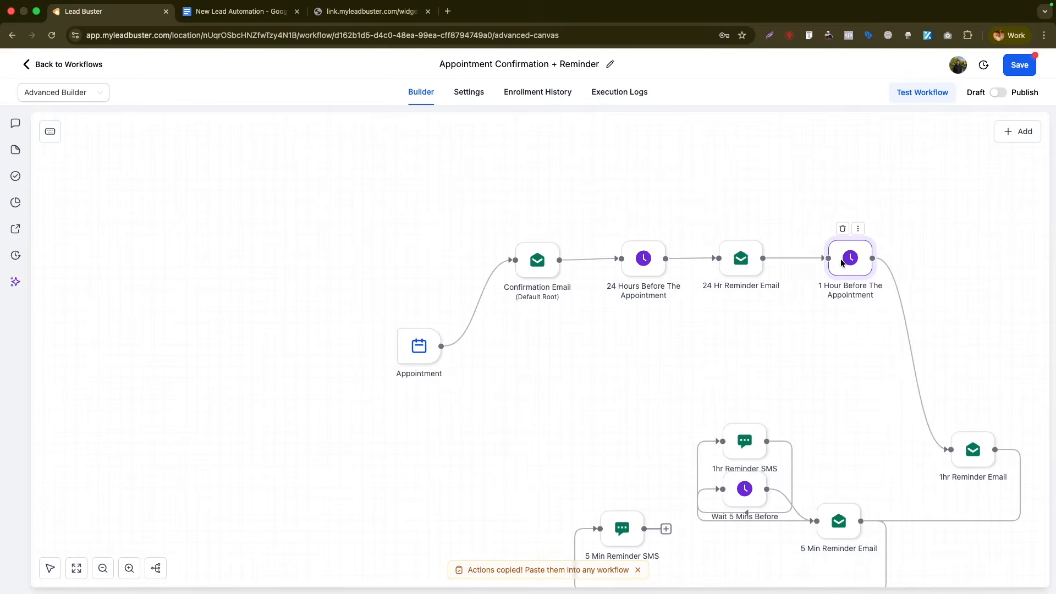
mouse_move(967, 461)
left_click_drag(967, 460, 959, 263)
left_click(960, 263)
scroll(1021, 561, "down", 5)
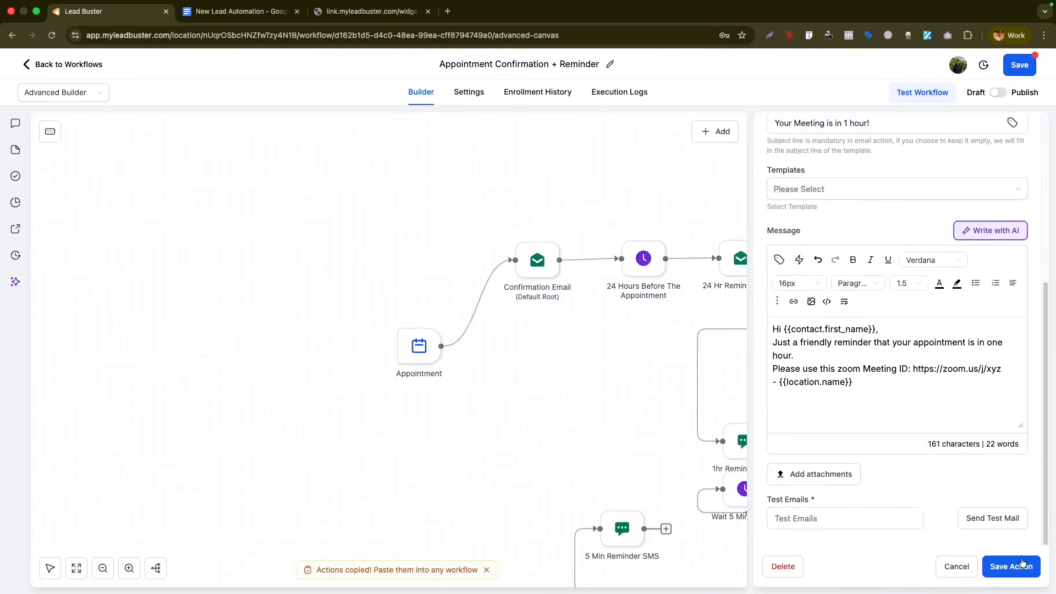
left_click(1005, 566)
- Check the 24 Hours Before The Appointment wait settings without changing them
mouse_move(746, 443)
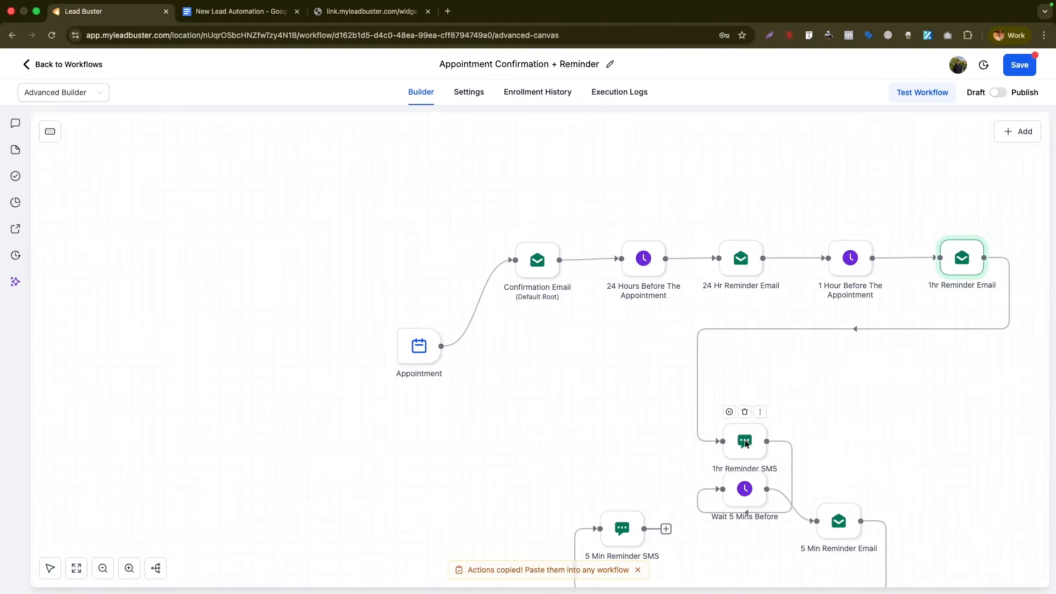
mouse_move(658, 254)
mouse_move(509, 269)
left_click(636, 256)
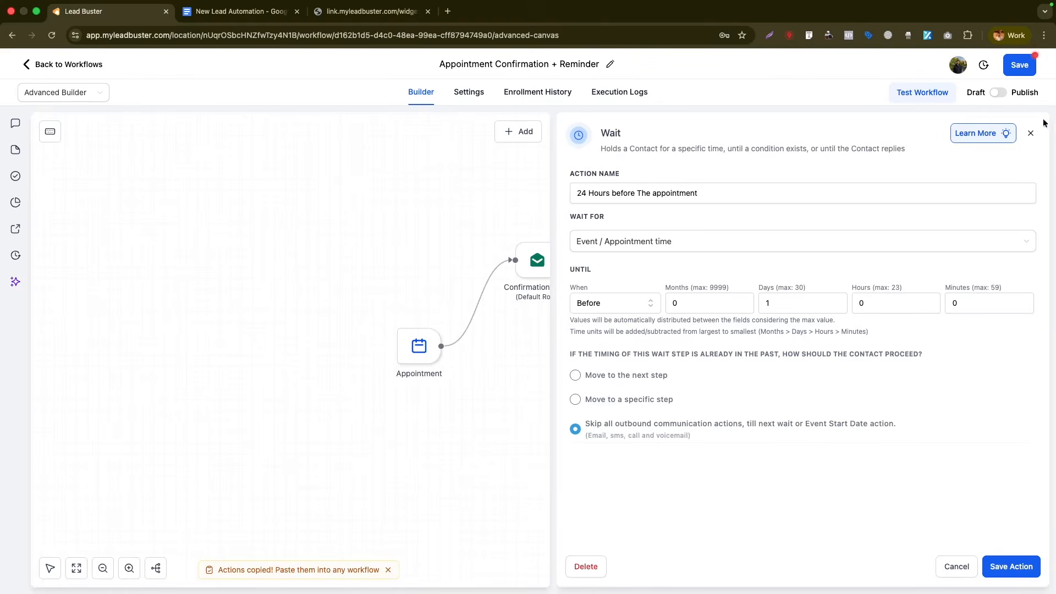
left_click(1030, 132)
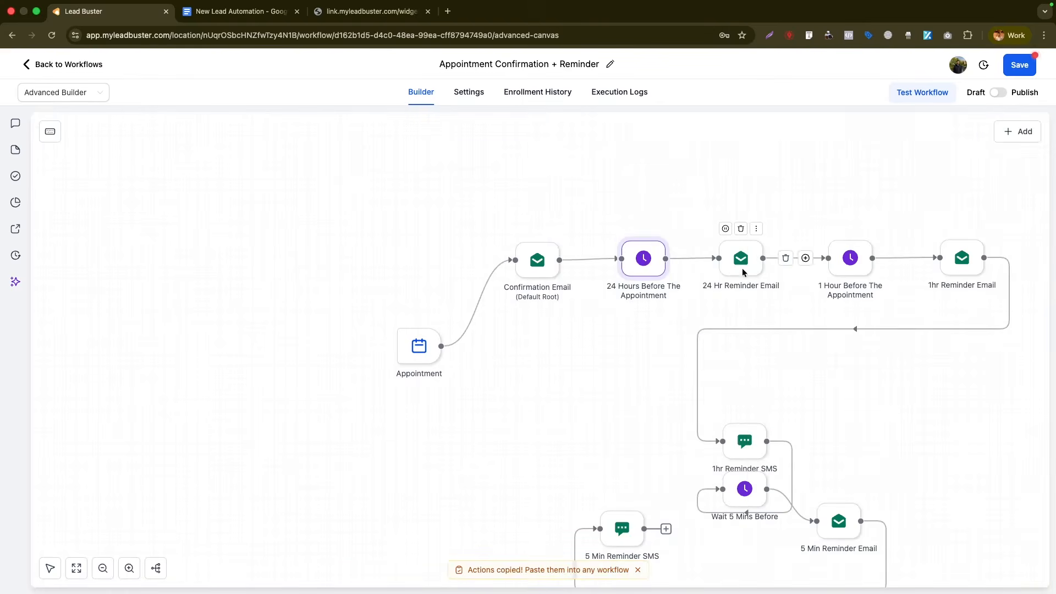
- Arrange 1hr Reminder SMS, Wait 5 Mins Before, 5 Min Reminder Email and SMS in a second row
mouse_move(850, 261)
mouse_move(966, 258)
left_click_drag(746, 444, 556, 398)
left_click_drag(749, 494, 675, 398)
left_click_drag(837, 532, 784, 405)
left_click_drag(616, 536, 901, 412)
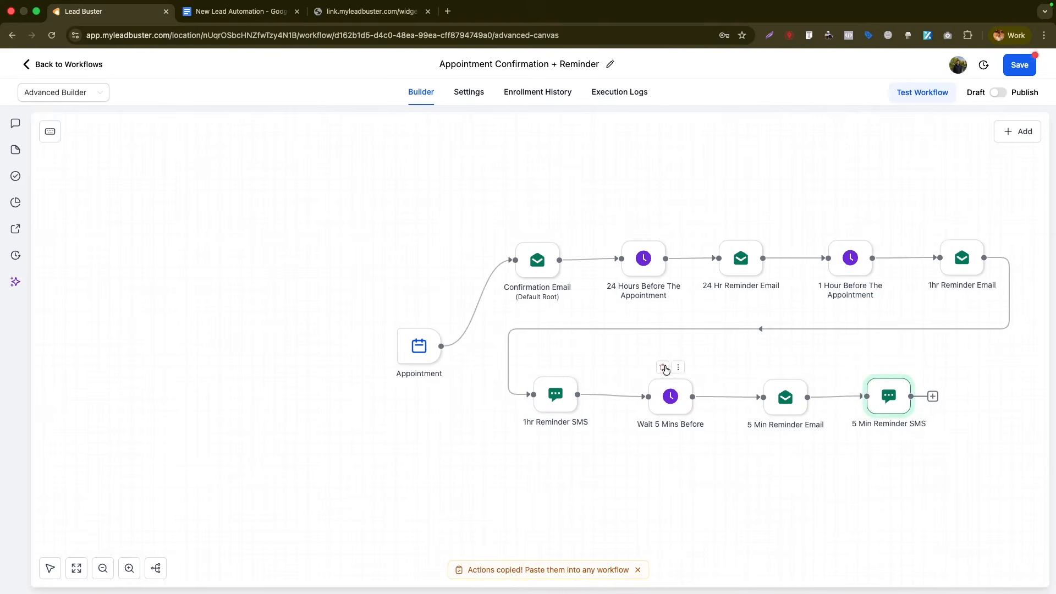
- Delete the Wait 5 Mins Before, 5 Min Reminder Email and 5 Min Reminder SMS steps
left_click(663, 367)
left_click(644, 354)
left_click(785, 366)
left_click(644, 354)
left_click(889, 366)
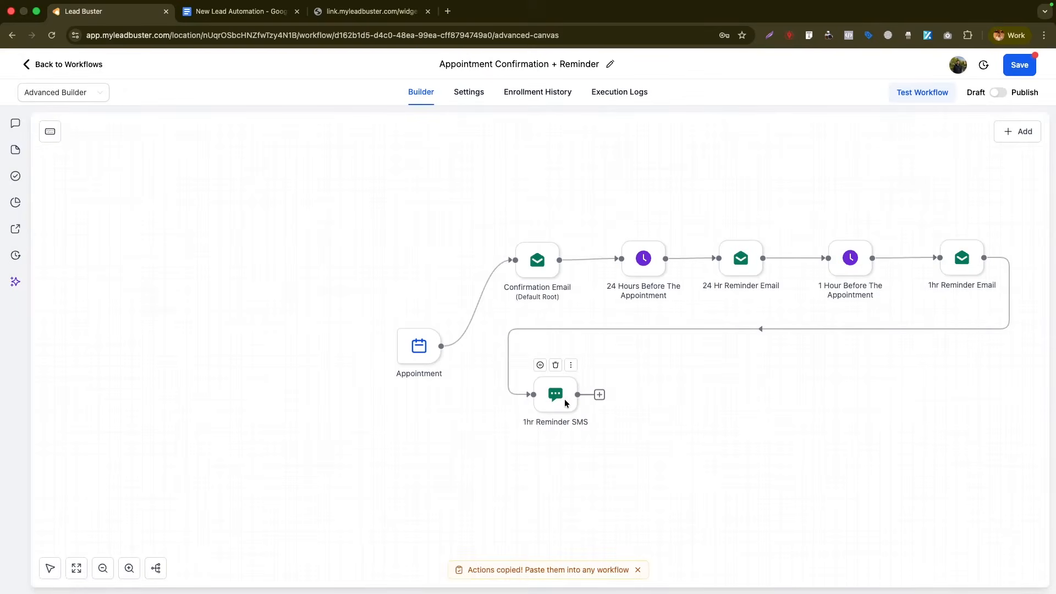
mouse_move(596, 261)
- Add an email-type Internal Notification after Confirmation Email, sent to a custom recipient address
left_click(599, 260)
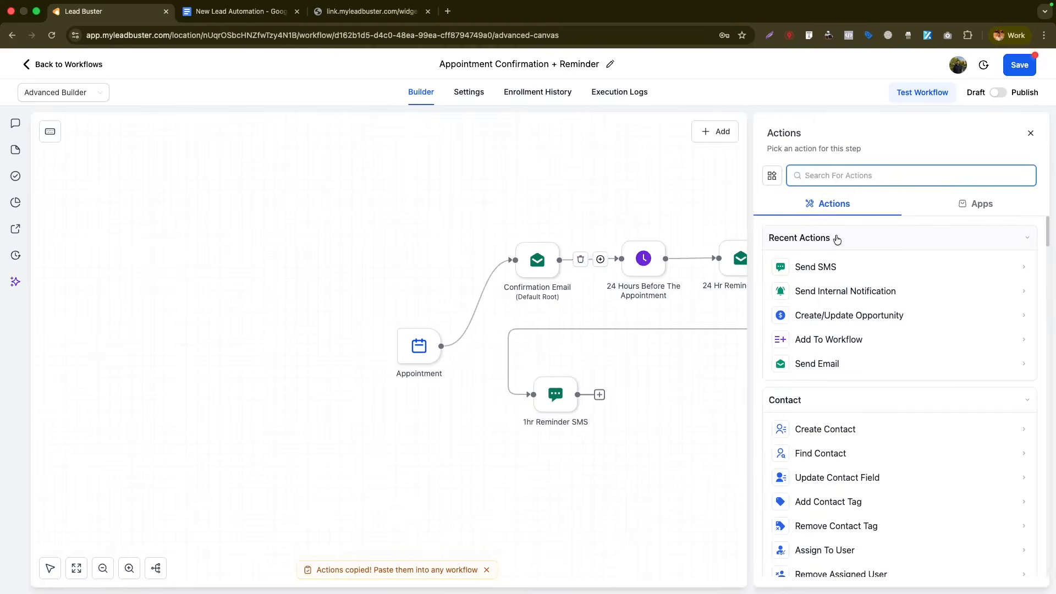
type("notif")
left_click(824, 265)
left_click(819, 241)
left_click(807, 266)
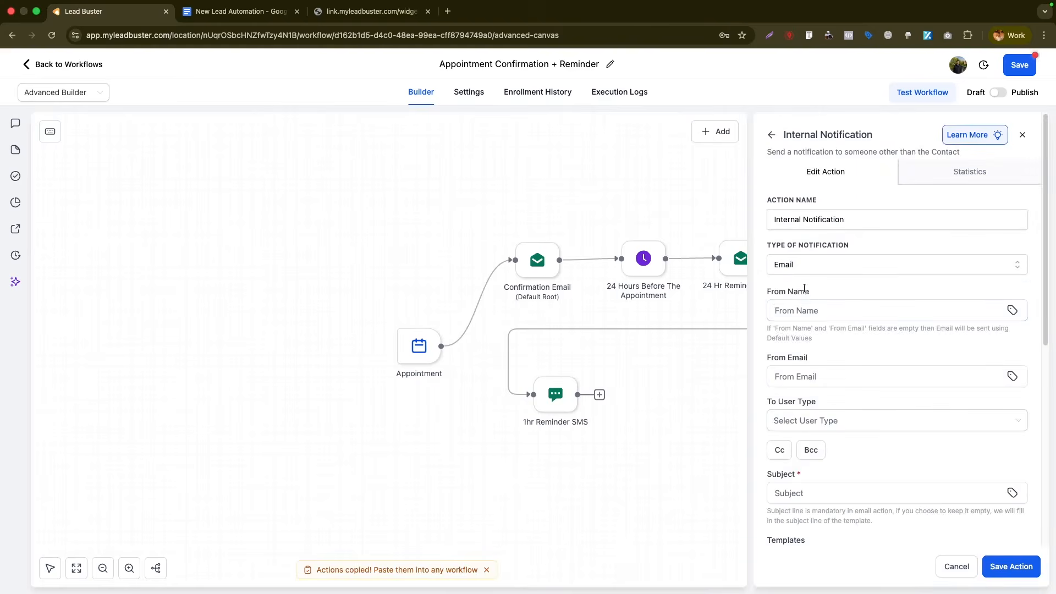
left_click(825, 424)
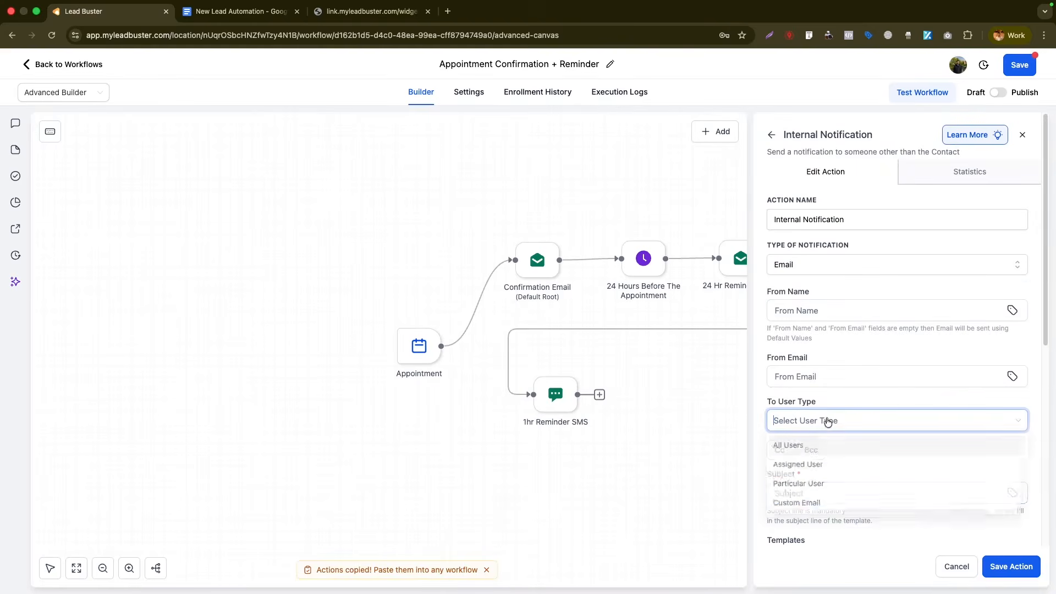
left_click(798, 509)
left_click(814, 463)
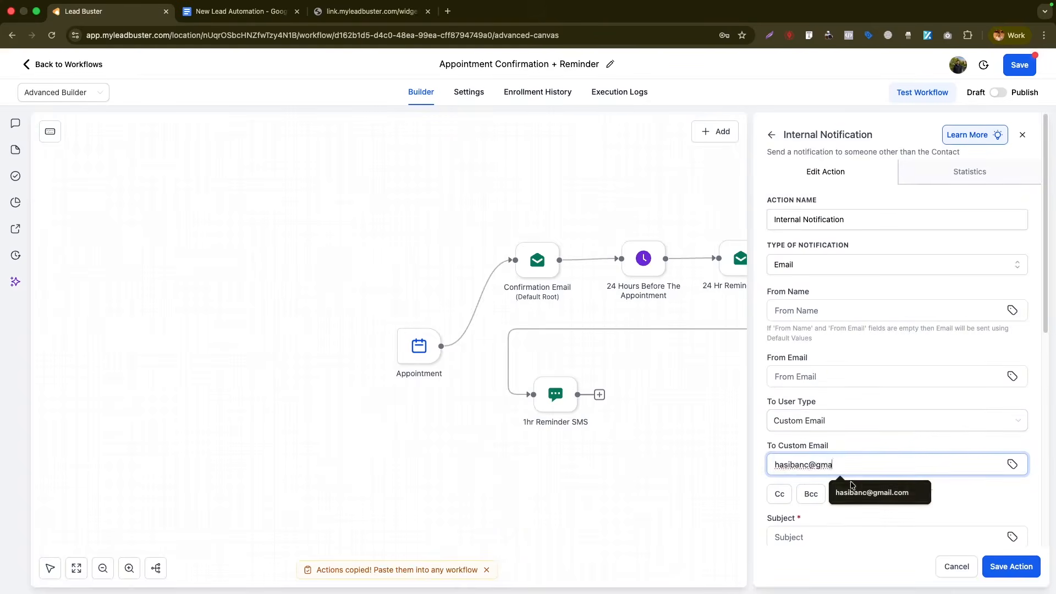
left_click(852, 487)
- Set the notification subject to 'New Appointment Booked'
scroll(853, 472, "down", 3)
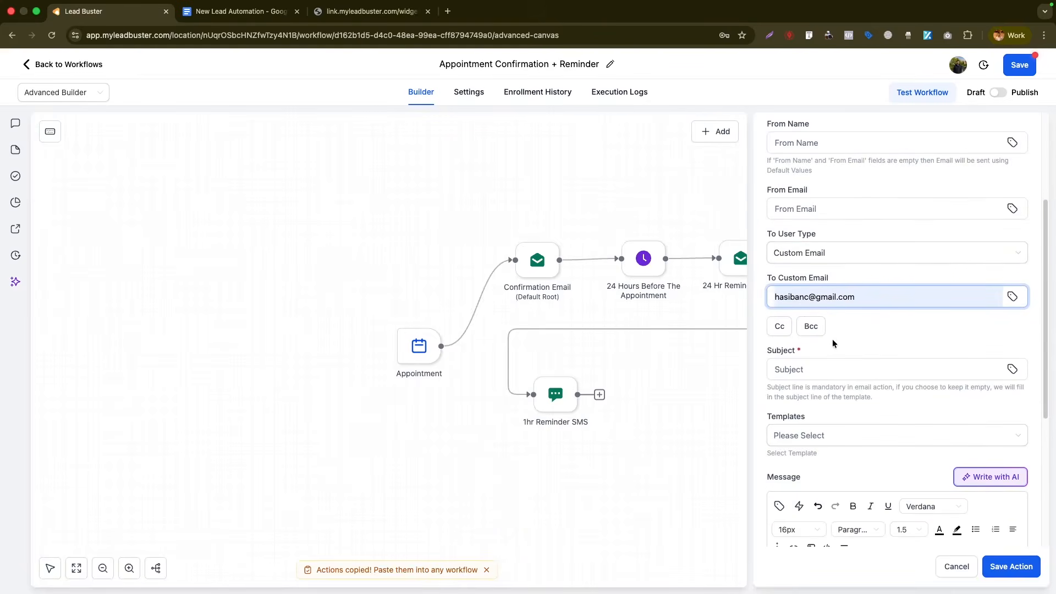
left_click(820, 370)
type("New app")
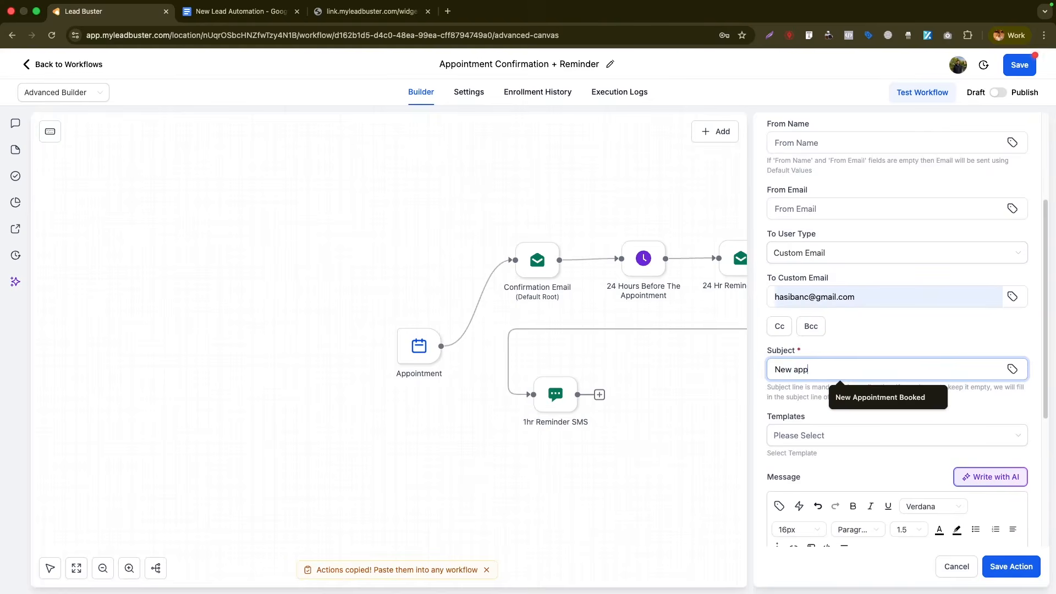
left_click(879, 397)
- Write the message 'Hello, you have a new appointment.' with Name, Email, Phone and Appointment Date/Time lines
scroll(880, 417, "down", 2)
left_click(787, 465)
type("Hel")
type("lo, you have a new appointment.")
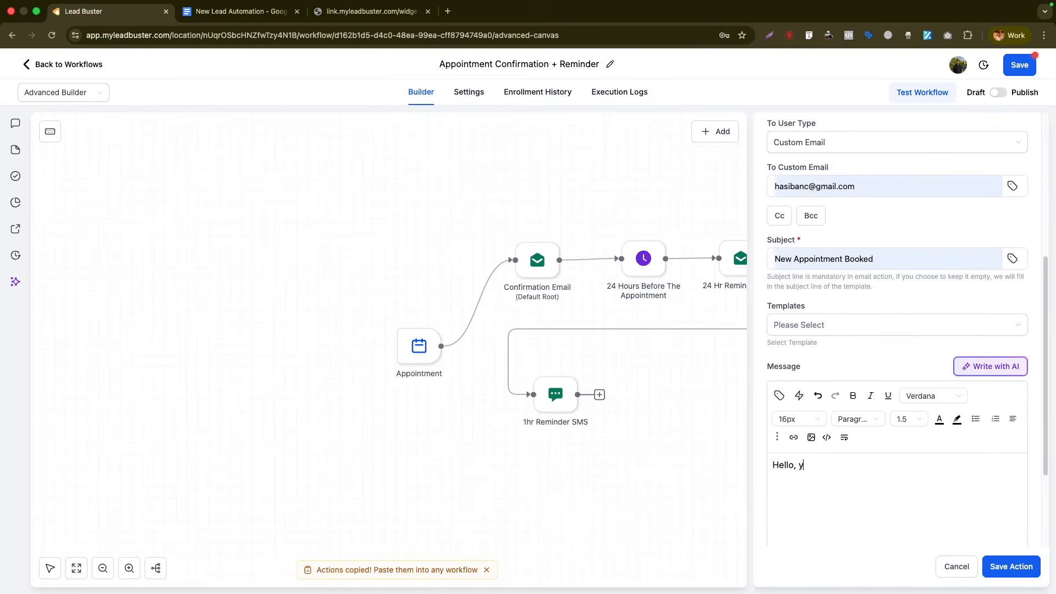
key("Return")
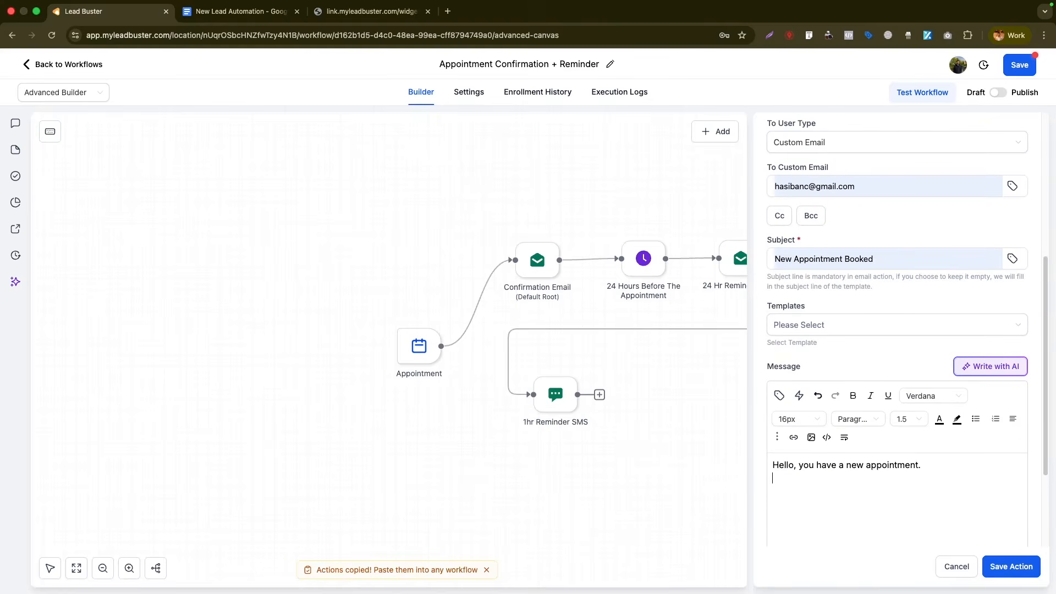
type("Name:")
key("Return")
type("Email:")
key("Return")
type("Phone:")
key("Return")
type("Appointment ")
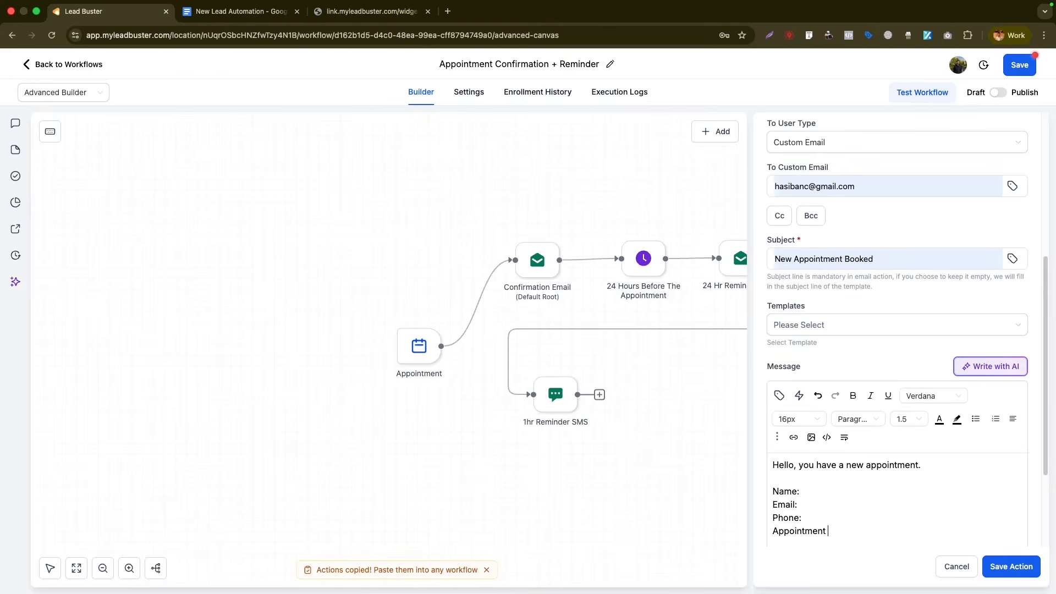
type("Date/T")
type("ime:")
- Insert custom values for contact name, email, phone and appointment start time after each label
left_click(779, 395)
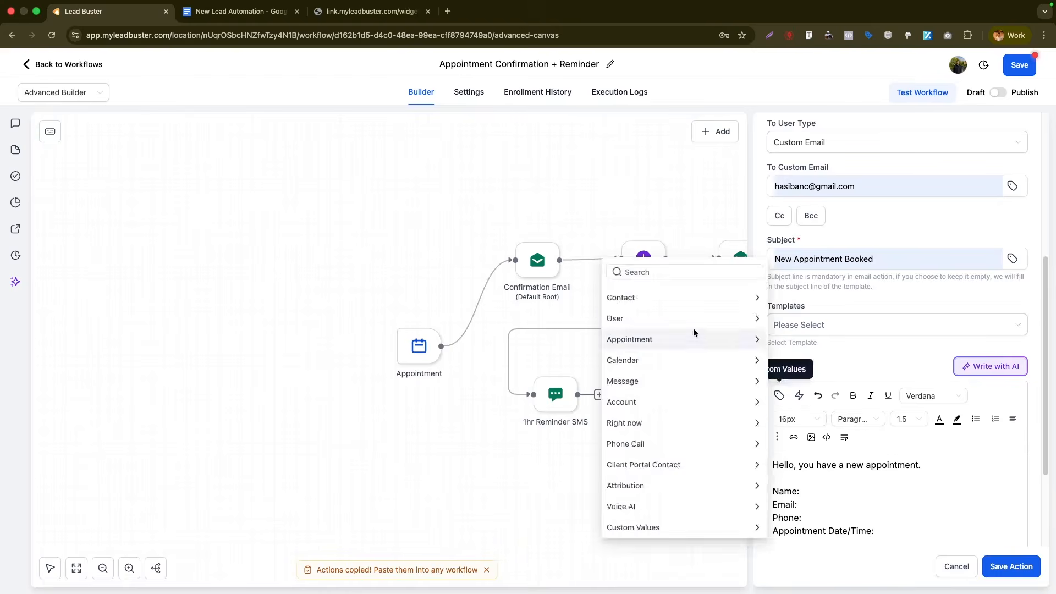
left_click(684, 298)
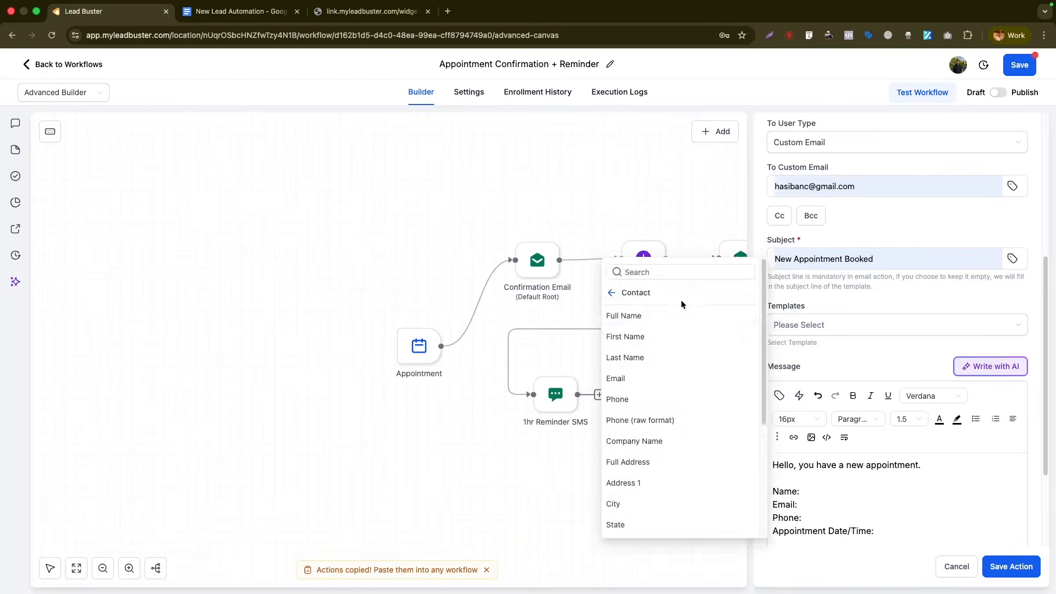
left_click(704, 317)
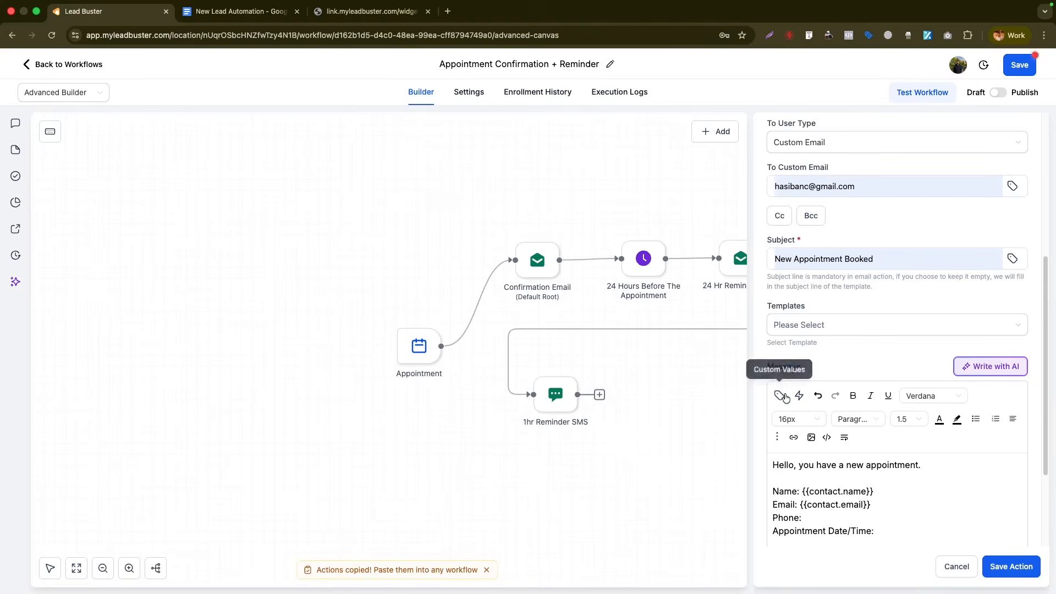
left_click(779, 395)
left_click(648, 398)
left_click(779, 395)
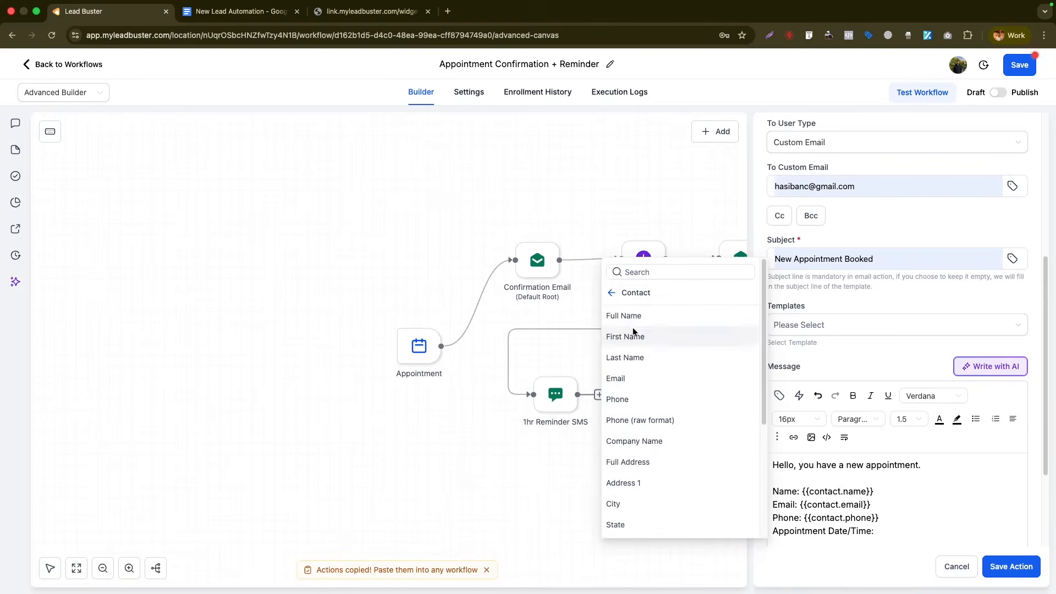
left_click(612, 300)
left_click(641, 339)
left_click(651, 355)
- Sign off the message with 'Best Regards' and 'CompanyX', then save the notification
key("Return")
key("Return")
type("Best")
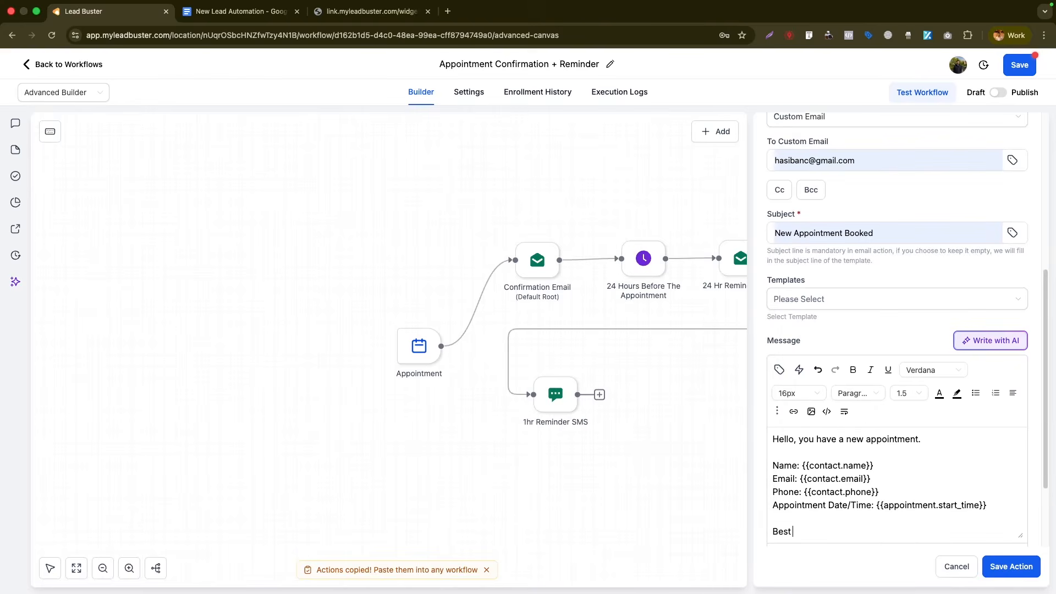
type(" Regards")
key("Return")
type("CompanyX")
scroll(938, 489, "up", 1)
left_click(997, 572)
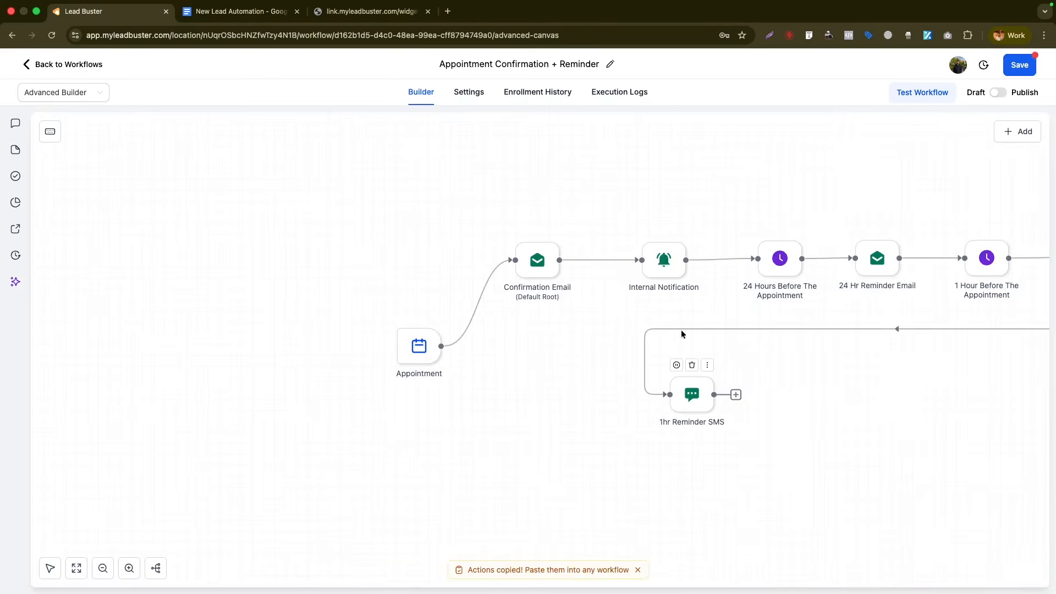
- Copy the Internal Notification step and connect the copy between 24 Hr Reminder Email and 1 Hour Before
left_click_drag(664, 264, 401, 196)
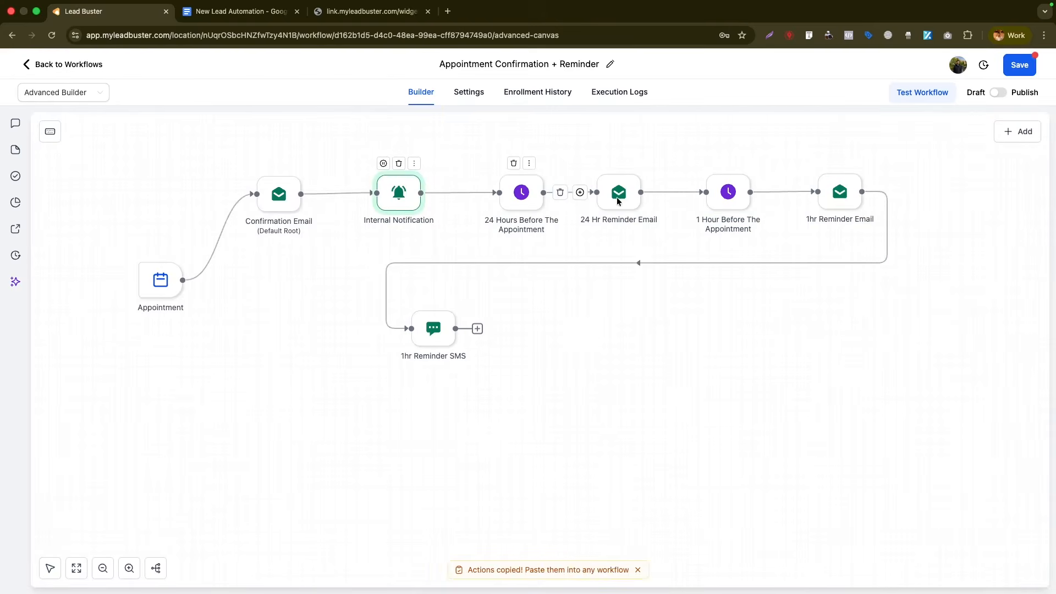
left_click(414, 165)
left_click(569, 182)
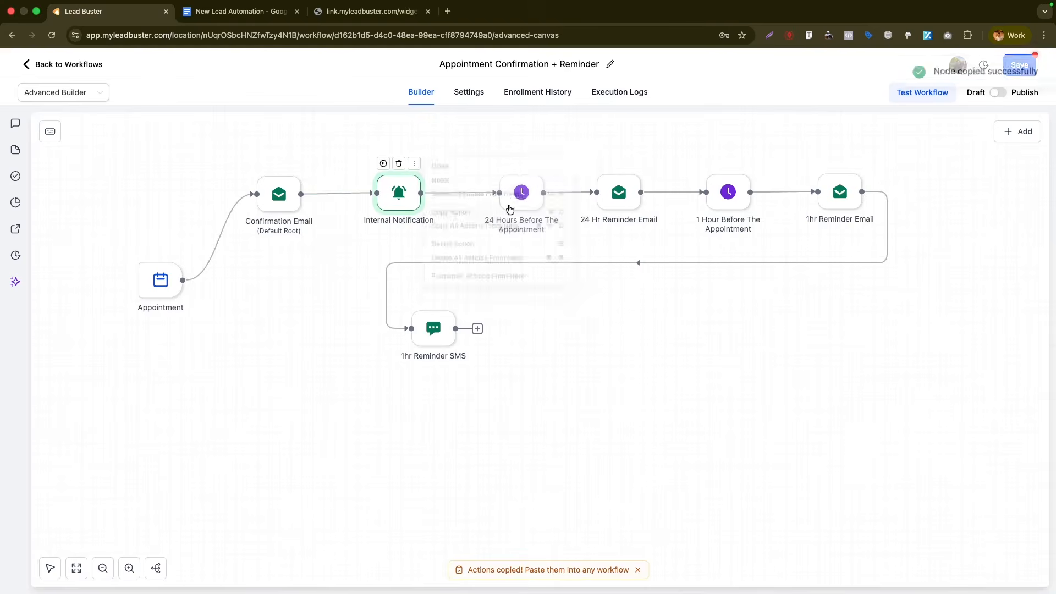
right_click(570, 165)
left_click(620, 192)
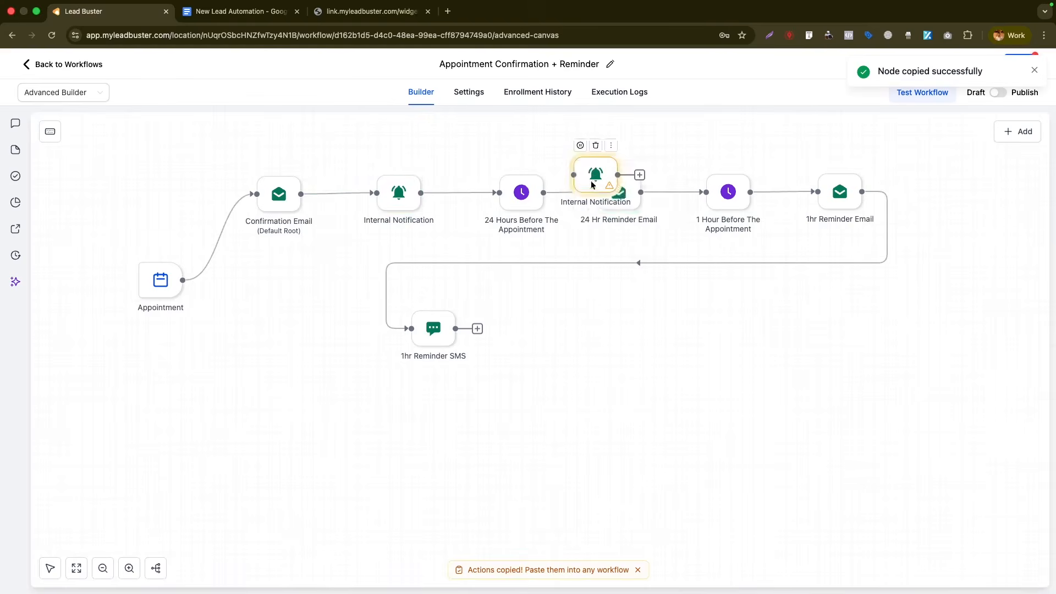
left_click_drag(638, 193, 706, 194)
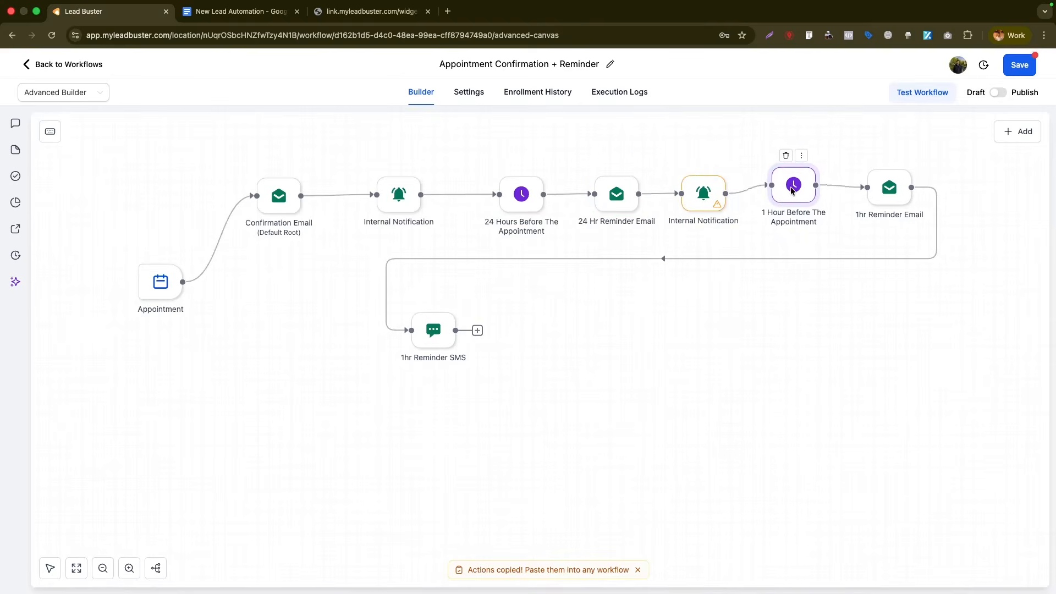
- Change the copied notification's subject to 'Appointment in 24 hours' and save it
left_click(709, 192)
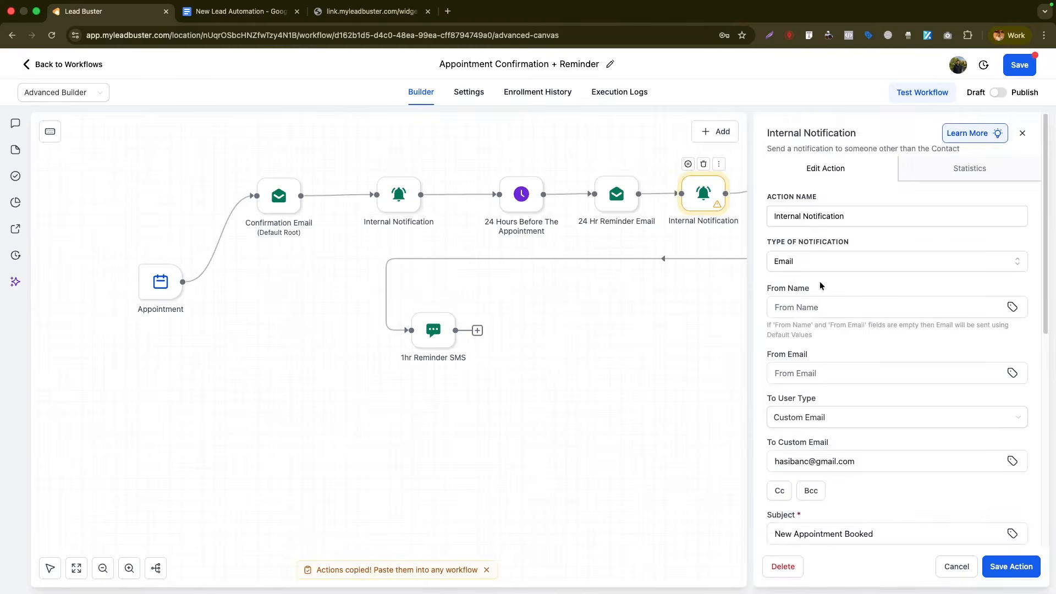
scroll(828, 355, "down", 4)
triple_click(825, 358)
type("Appointment ")
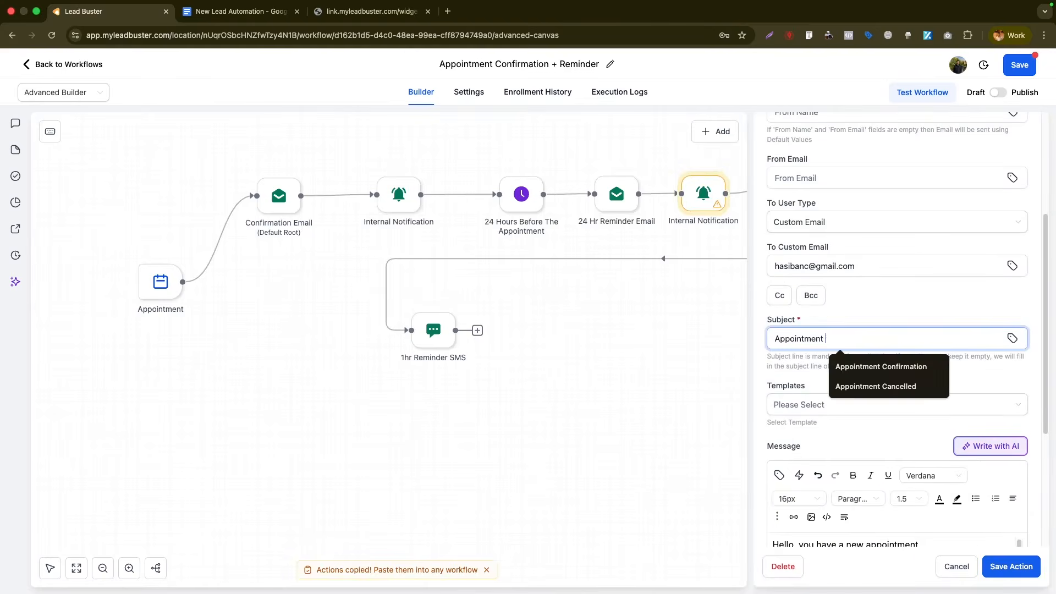
type("in 24 hours")
scroll(938, 441, "down", 2)
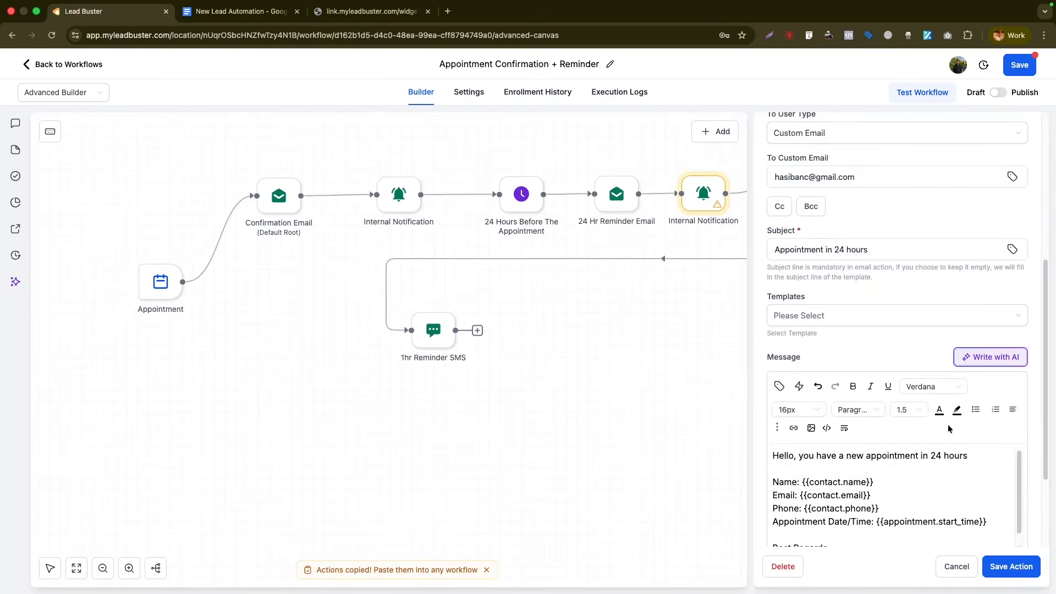
left_click(1001, 562)
- Publish and save the workflow, then switch to the New Lead Automation notes
mouse_move(771, 189)
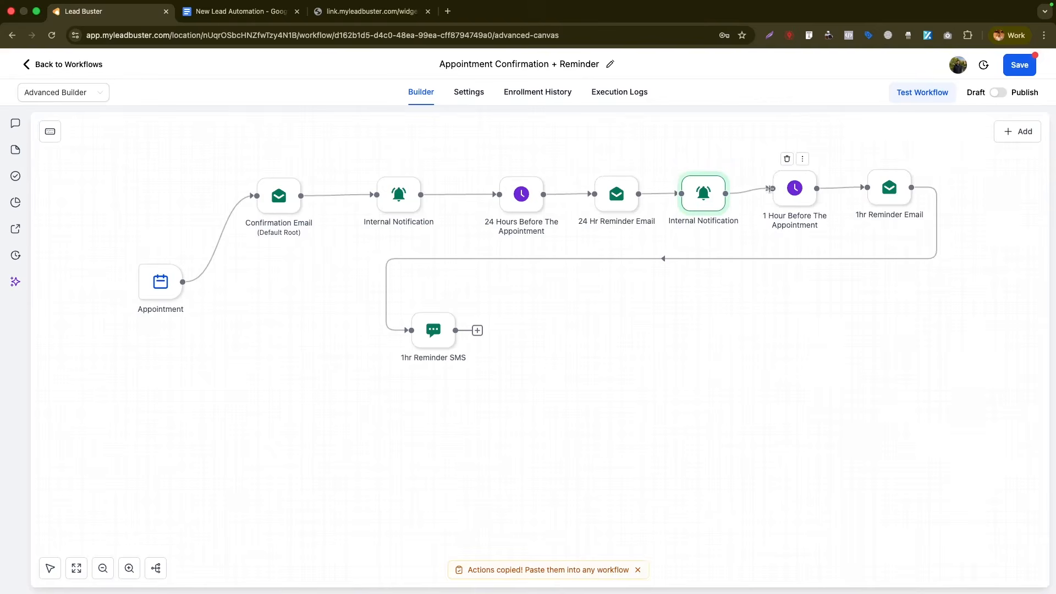
mouse_move(897, 189)
mouse_move(423, 325)
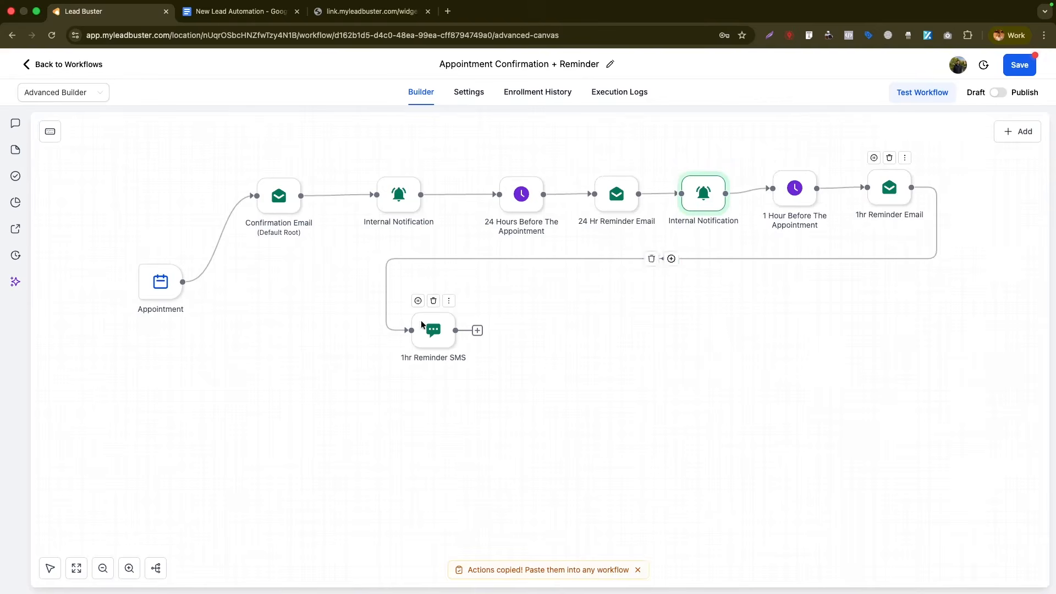
left_click(997, 92)
left_click(1011, 65)
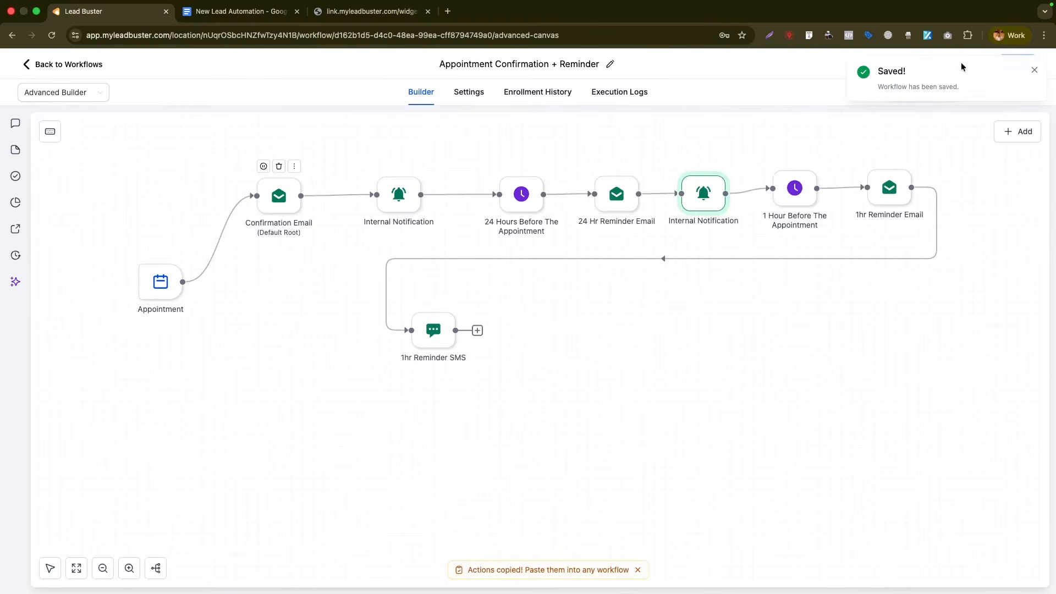
left_click(1033, 69)
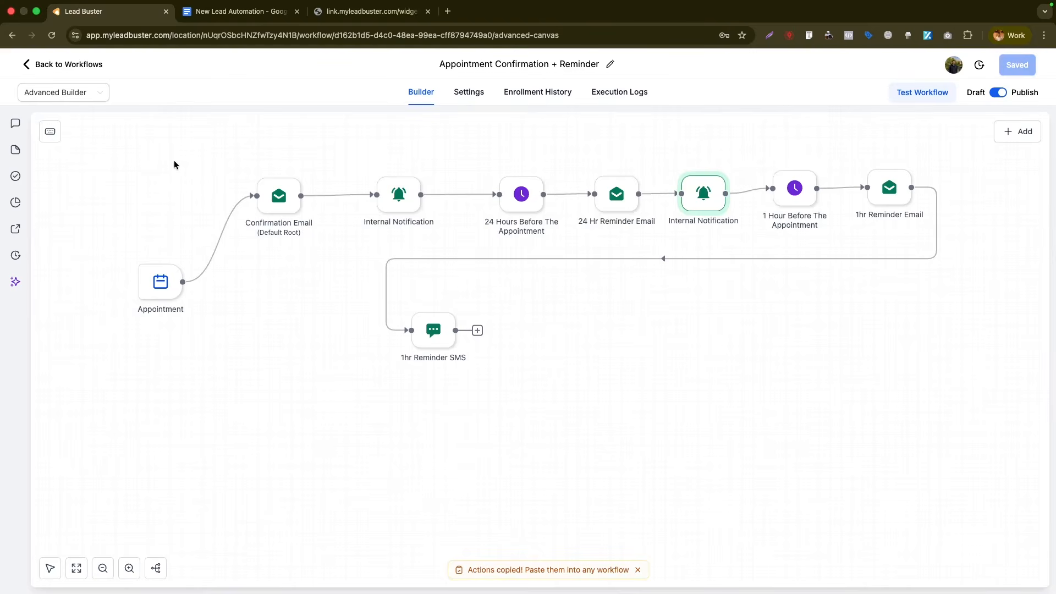
left_click(237, 11)
- Go from the workflow builder to the Chat Widget page under Sites
left_click_drag(357, 302, 466, 302)
left_click(104, 17)
left_click(75, 65)
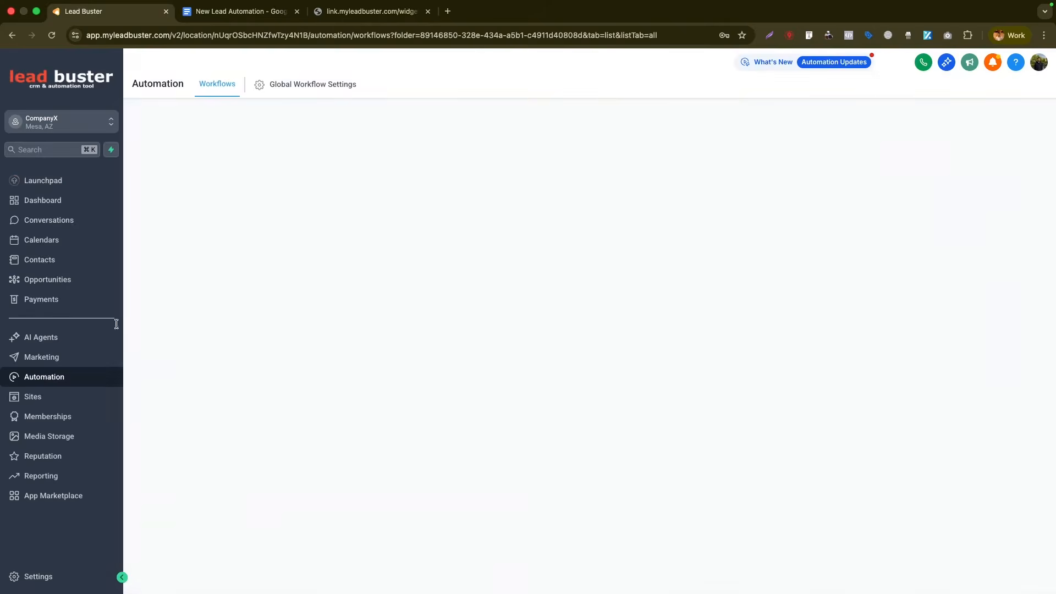
left_click(54, 396)
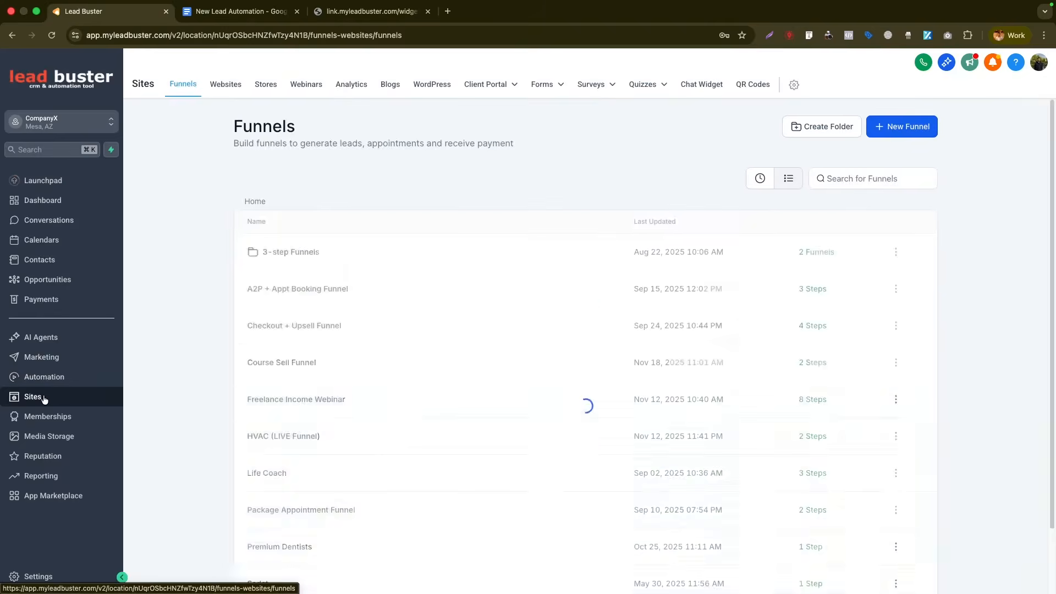
left_click(687, 85)
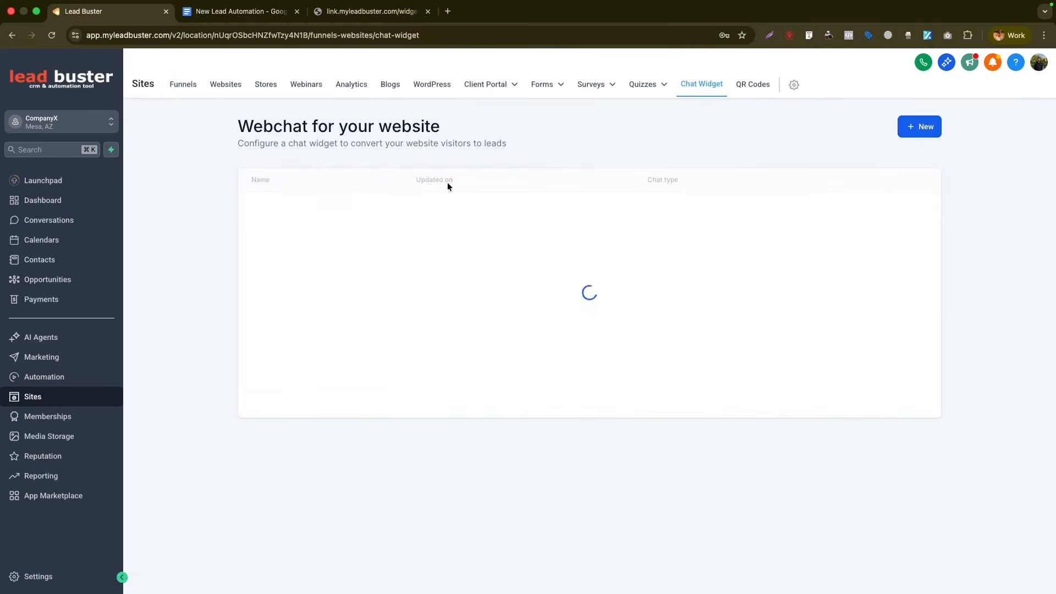
- Create a new SMS / Email Chat widget and look through its style and chat window options
left_click(917, 130)
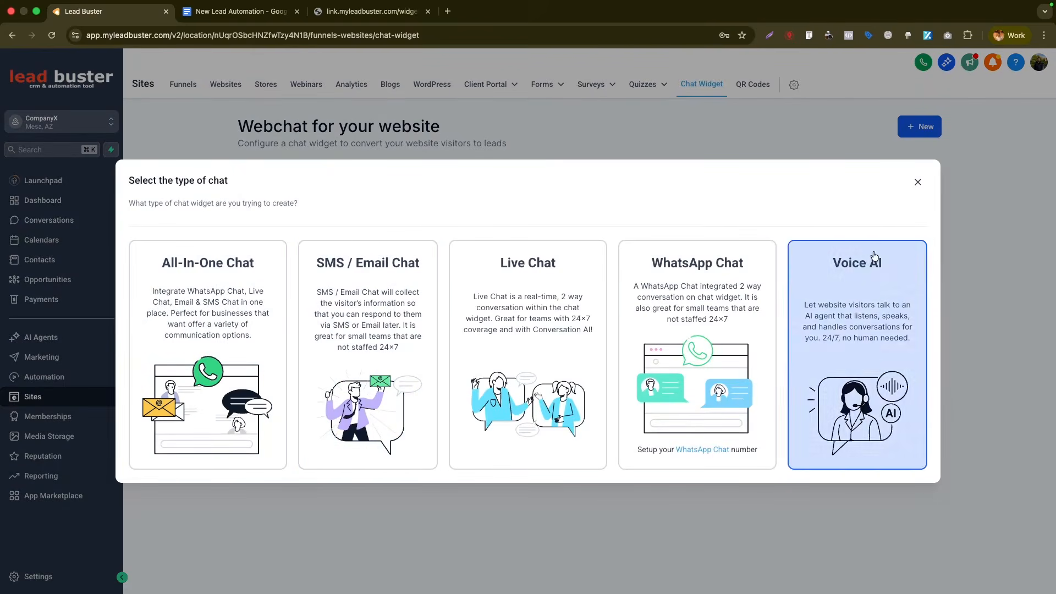
left_click(917, 182)
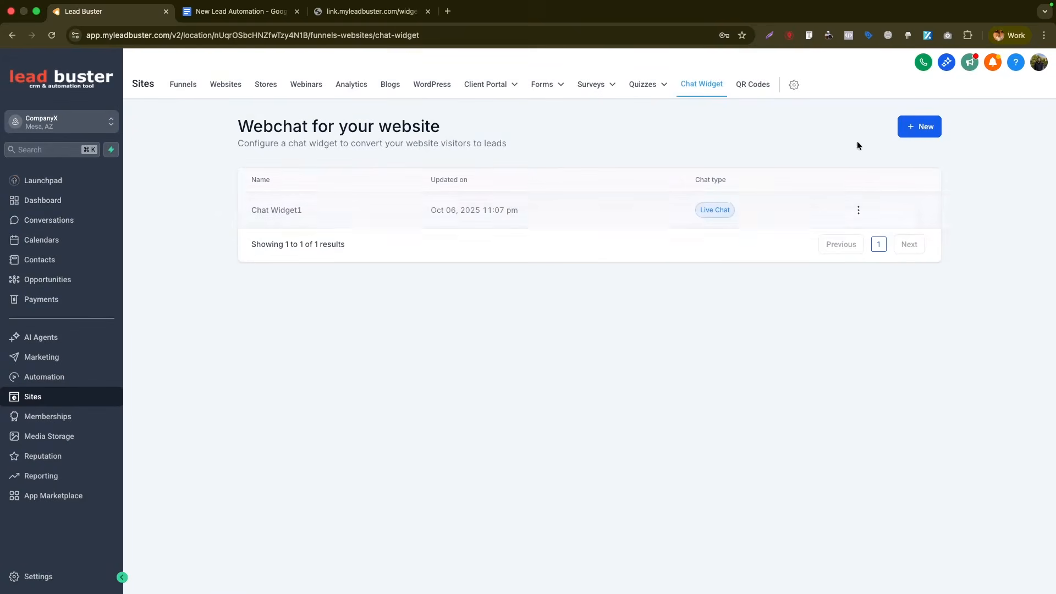
left_click(919, 126)
left_click(674, 338)
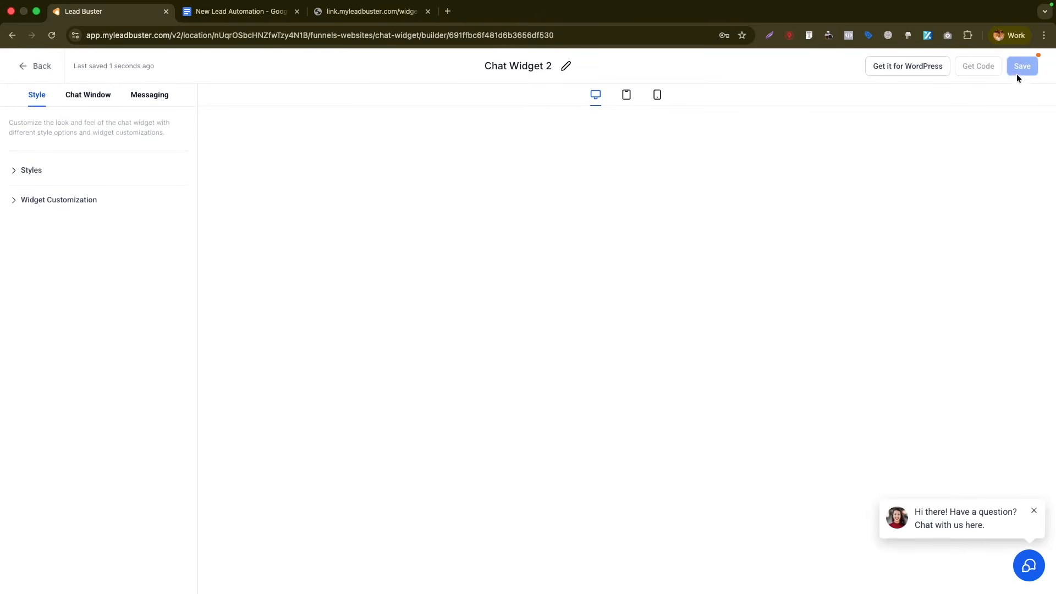
left_click(32, 169)
scroll(75, 385, "down", 4)
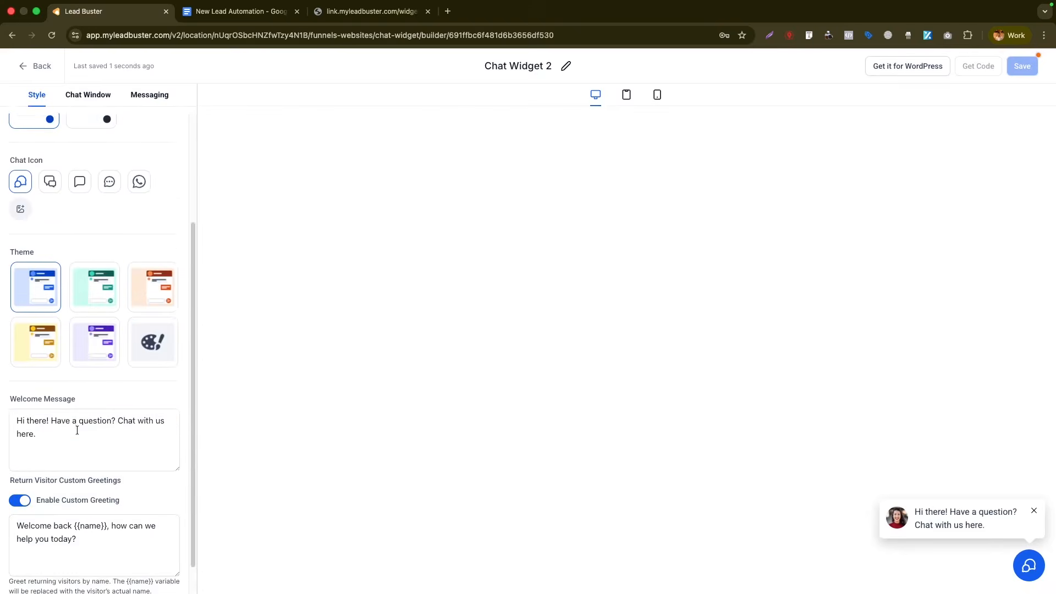
scroll(80, 193, "up", 4)
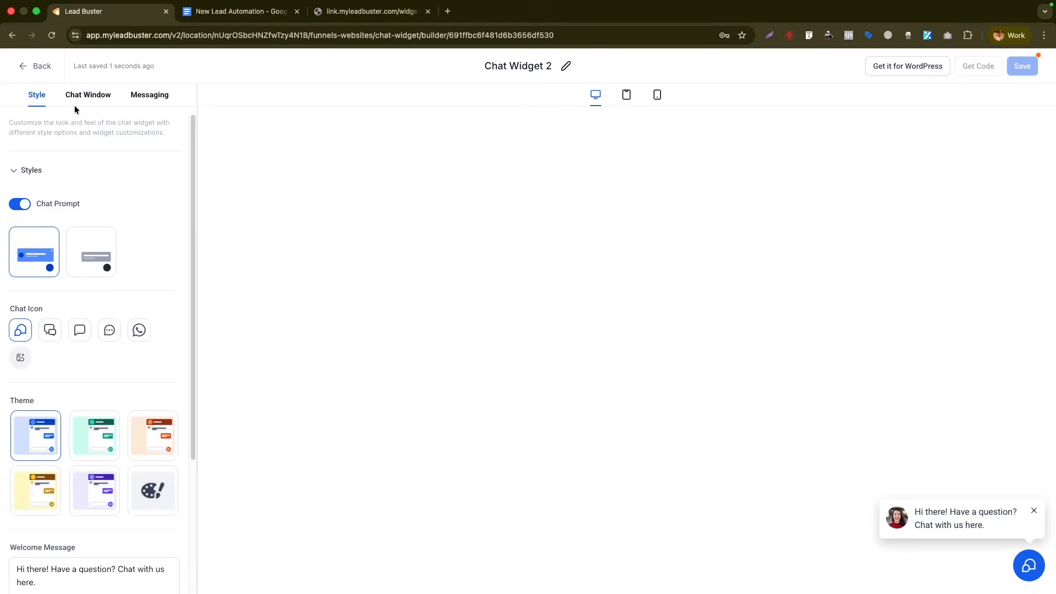
left_click(88, 94)
left_click(99, 199)
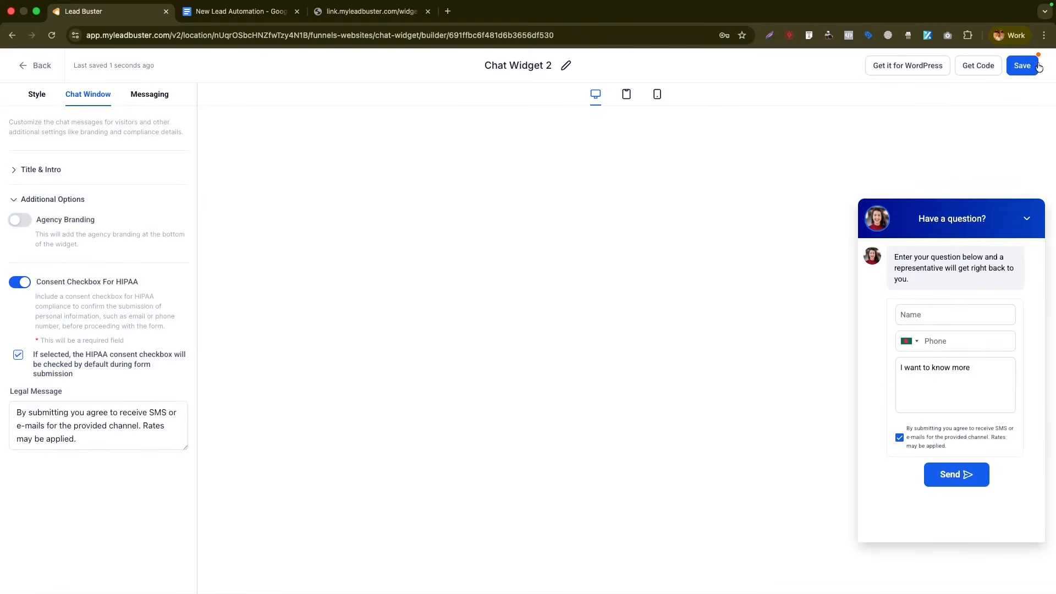
- Rename the widget to 'Website Chat Widget' and return to the chat widget list
left_click(536, 67)
type("Website Chat Widget")
key("Return")
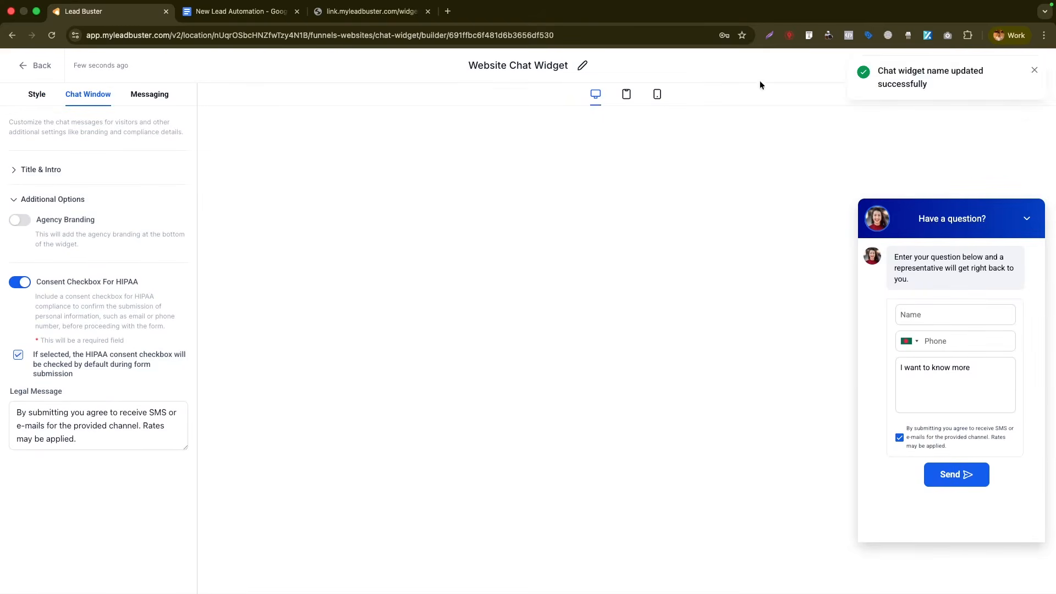
left_click(1035, 68)
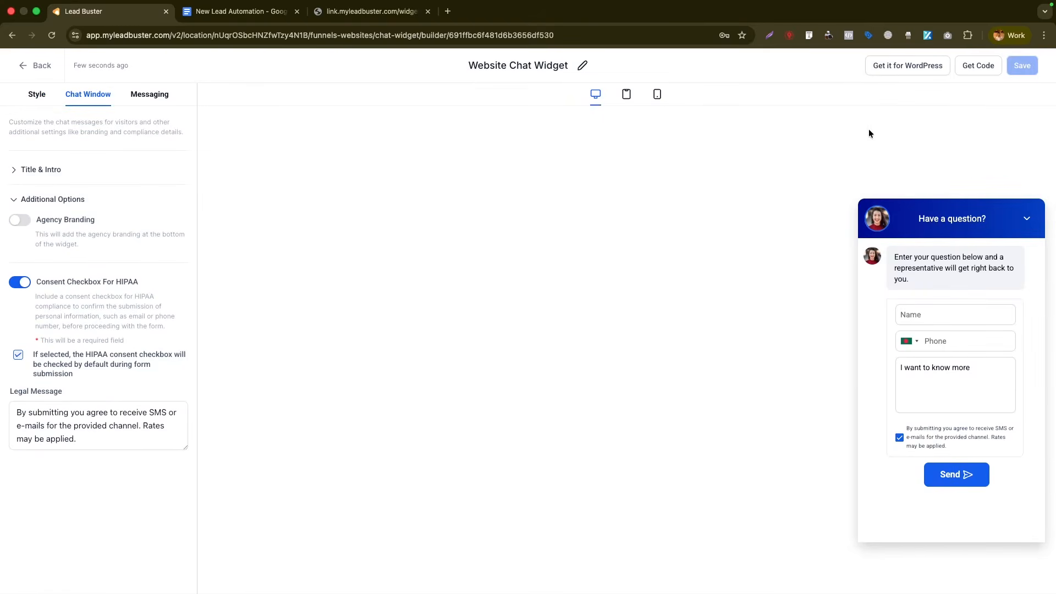
left_click(21, 66)
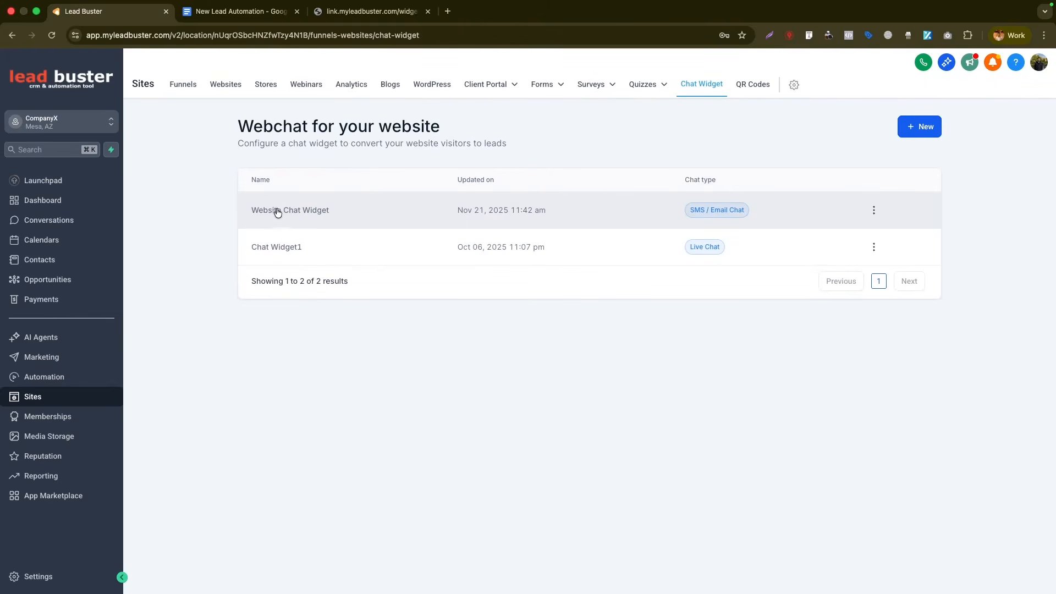
- Duplicate Form/Survey Automation in the New Lead Automation folder as 'Chat Widget Automation' and open it
left_click(65, 379)
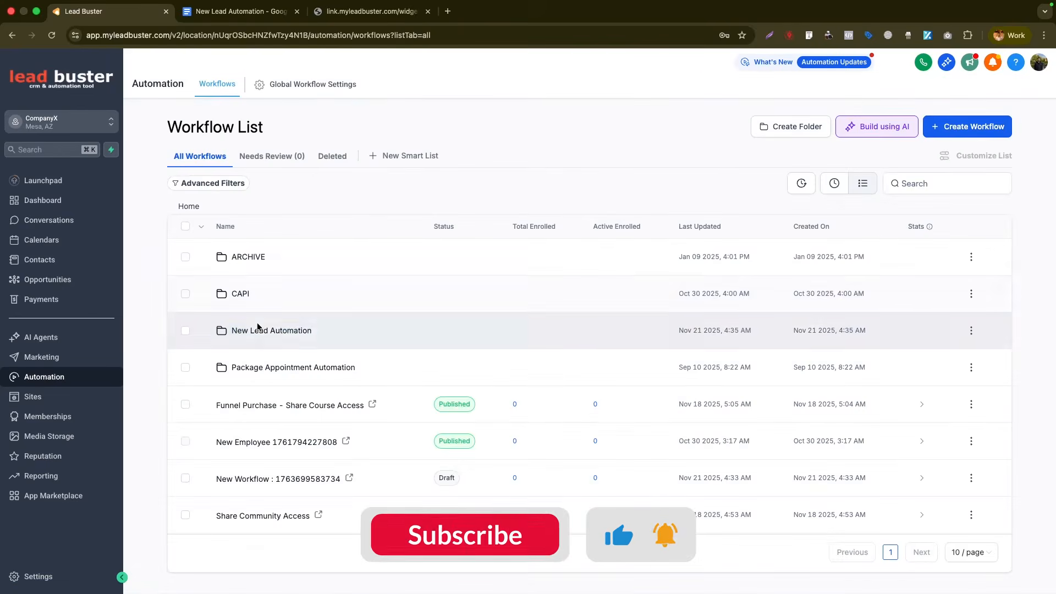
left_click(260, 331)
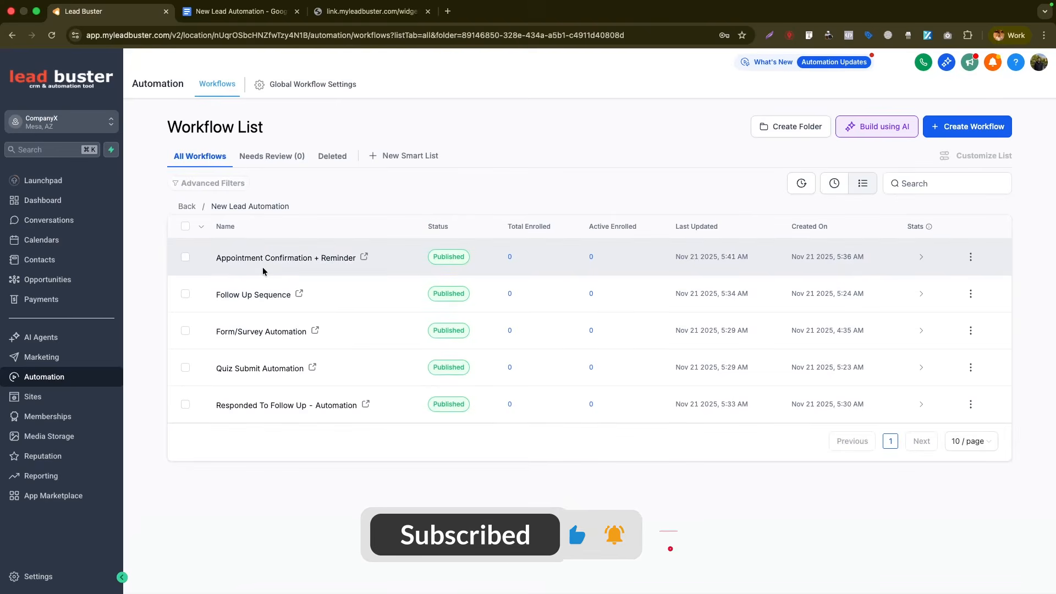
left_click(970, 330)
left_click(950, 273)
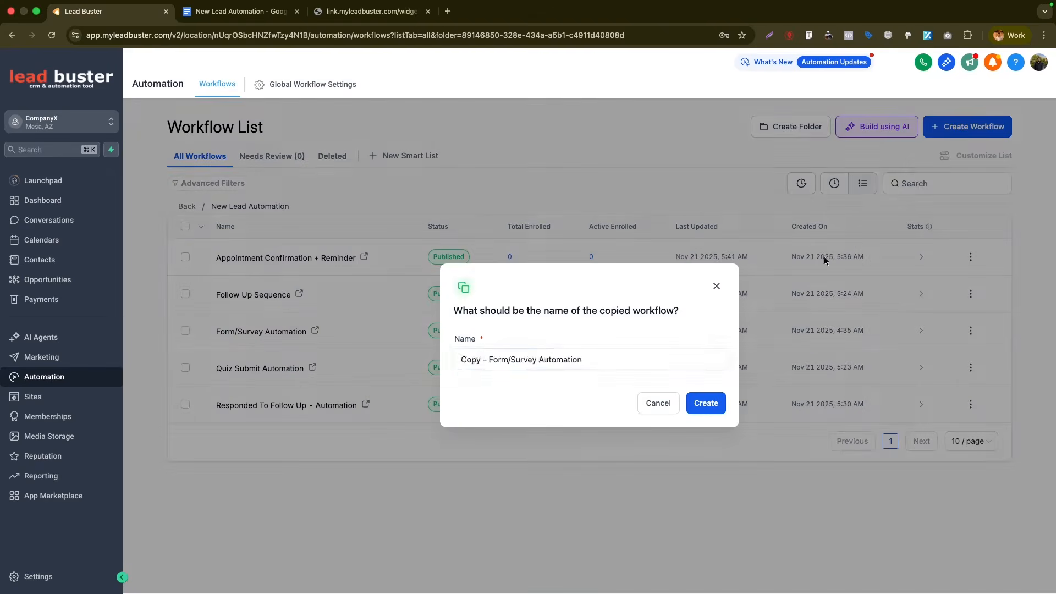
left_click_drag(511, 360, 447, 363)
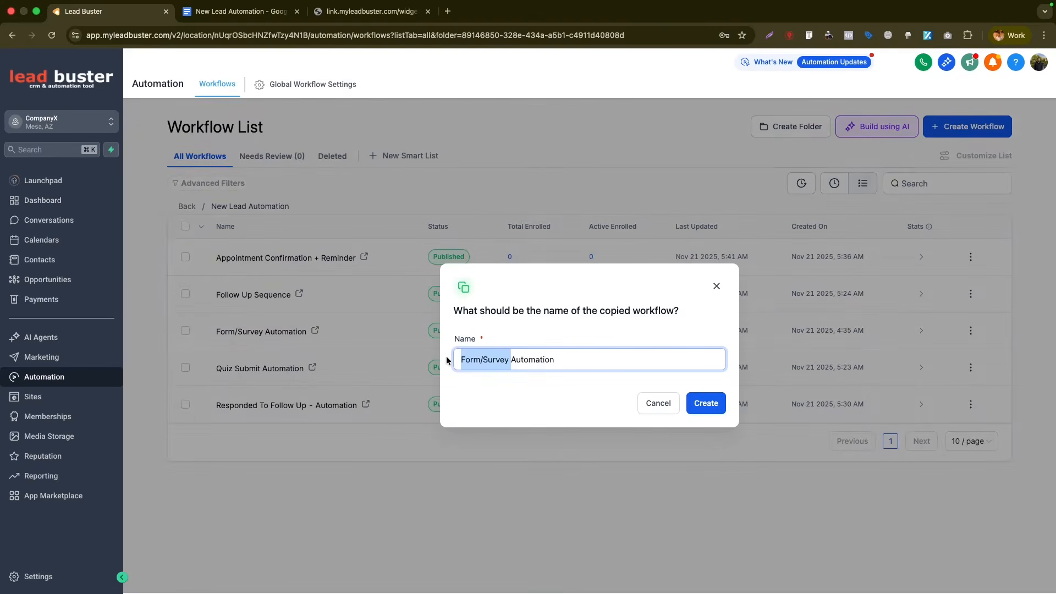
type("Chat Widget")
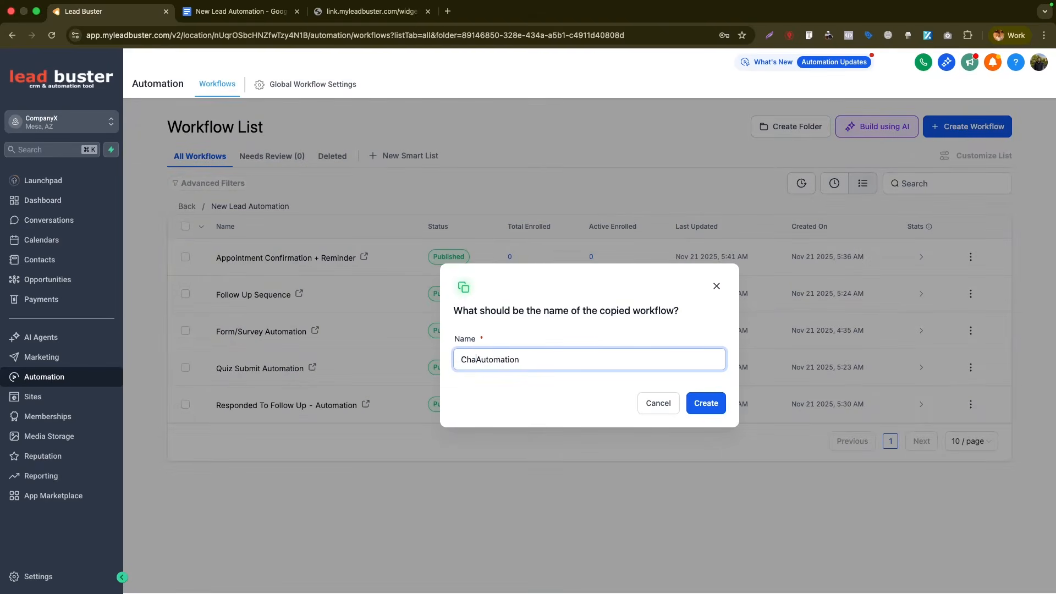
key("Return")
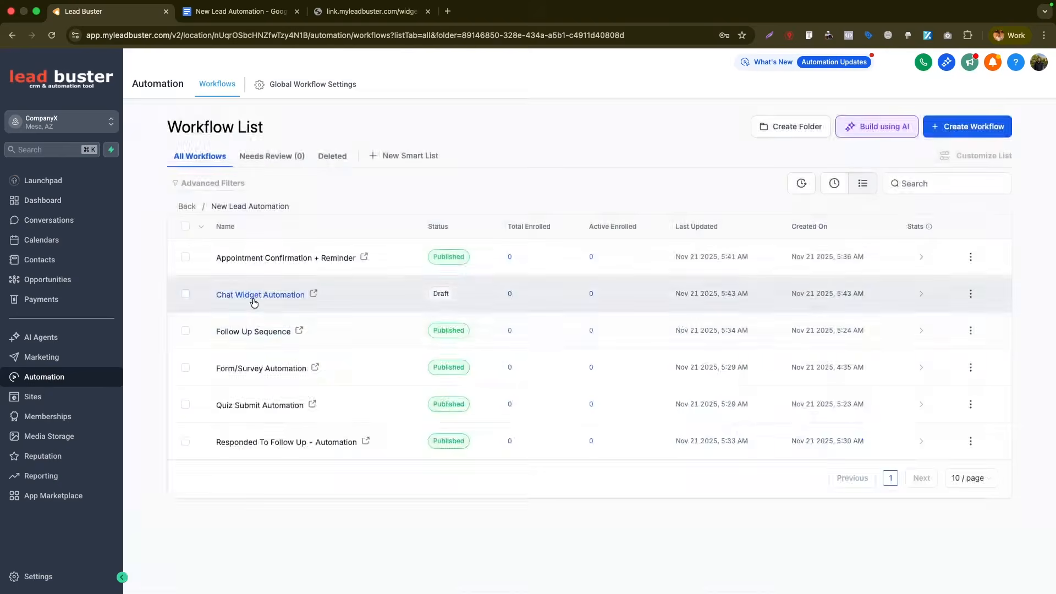
left_click(252, 298)
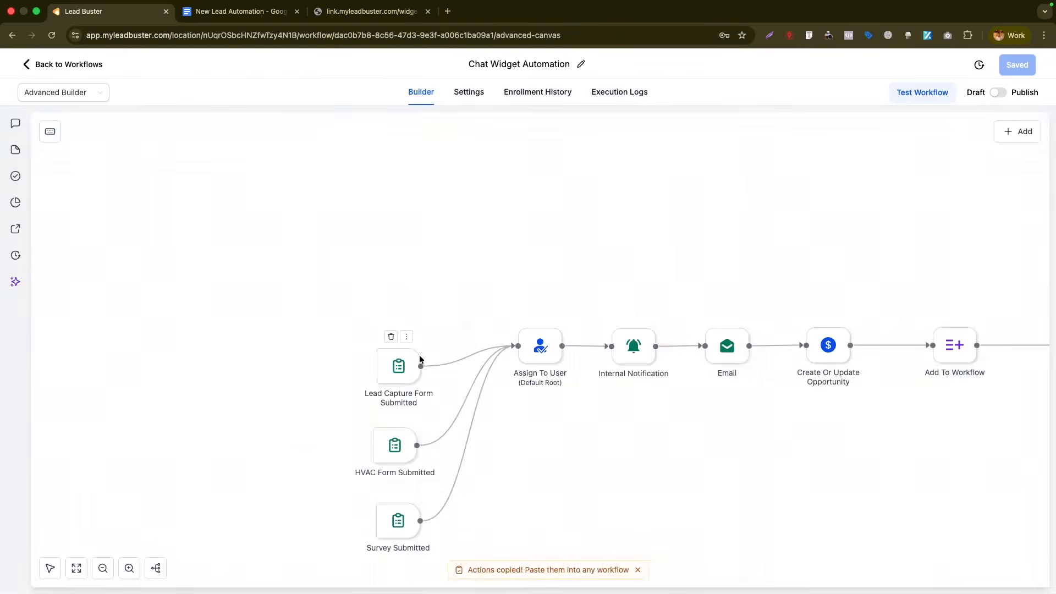
- Delete the Lead Capture and HVAC Form Submitted triggers, leaving Survey Submitted
left_click(391, 336)
left_click(637, 355)
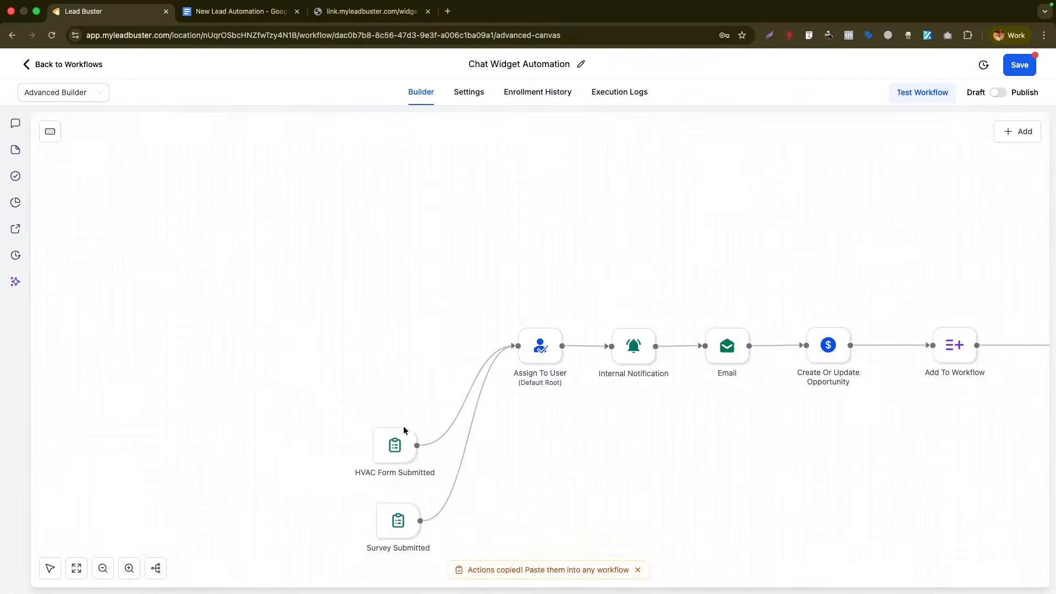
left_click(387, 417)
left_click_drag(398, 519, 402, 343)
- Change the Survey Submitted trigger to Customer replied
left_click(402, 344)
left_click(770, 195)
type("chstomer")
left_click(610, 300)
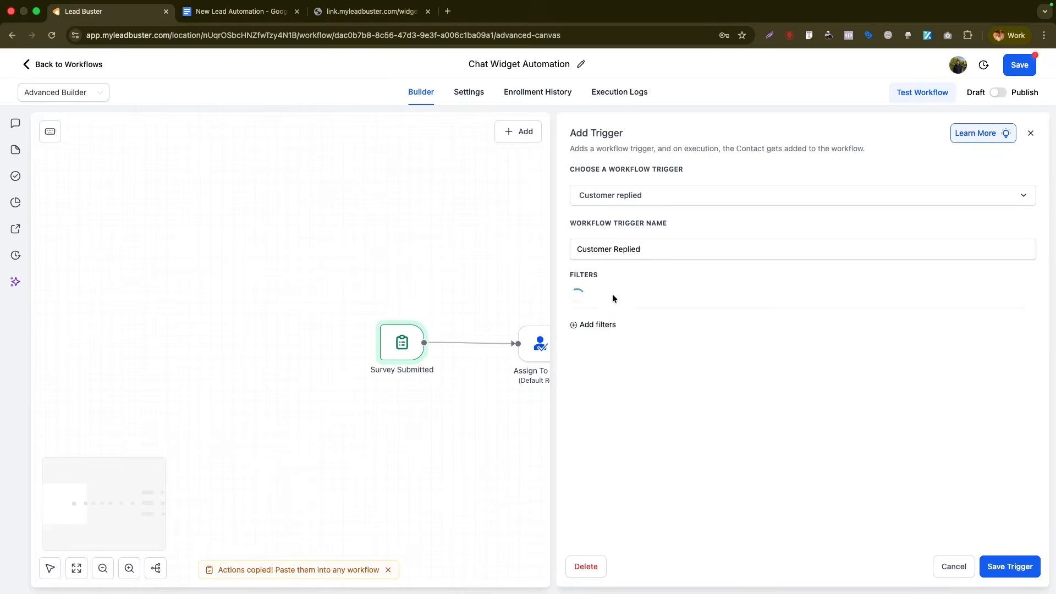
- Filter the Customer replied trigger to Reply channel = Chat Widget and save it
left_click(610, 299)
left_click(610, 471)
left_click(813, 303)
left_click(841, 371)
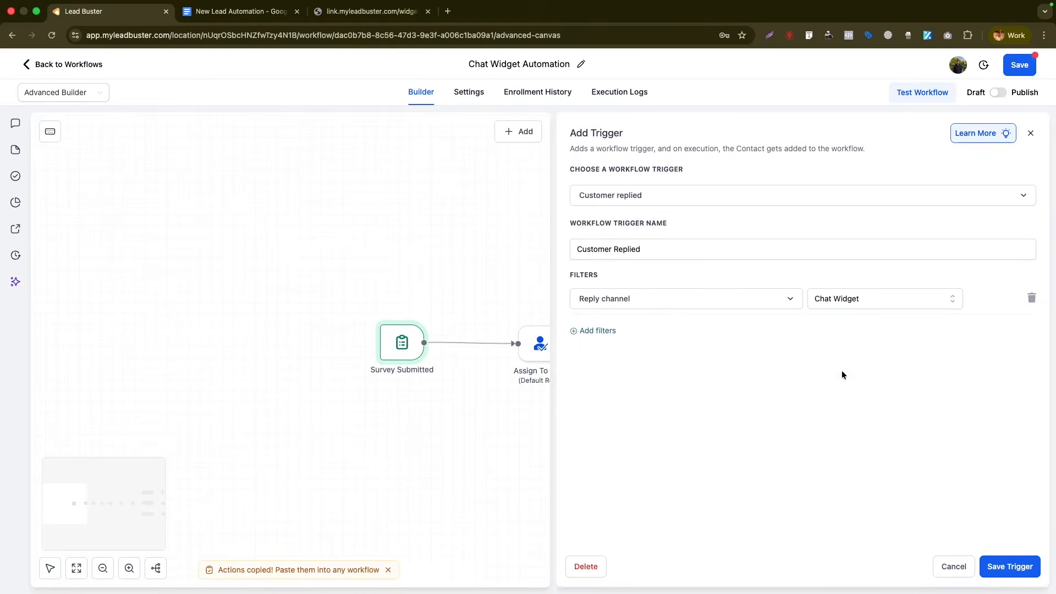
left_click(838, 300)
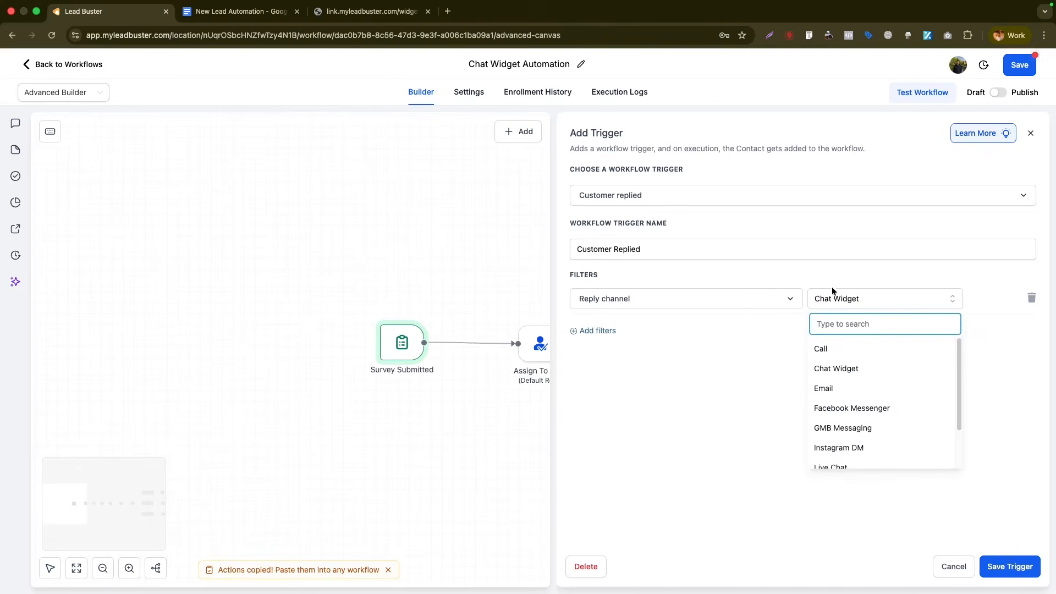
scroll(840, 423, "down", 2)
scroll(839, 424, "up", 2)
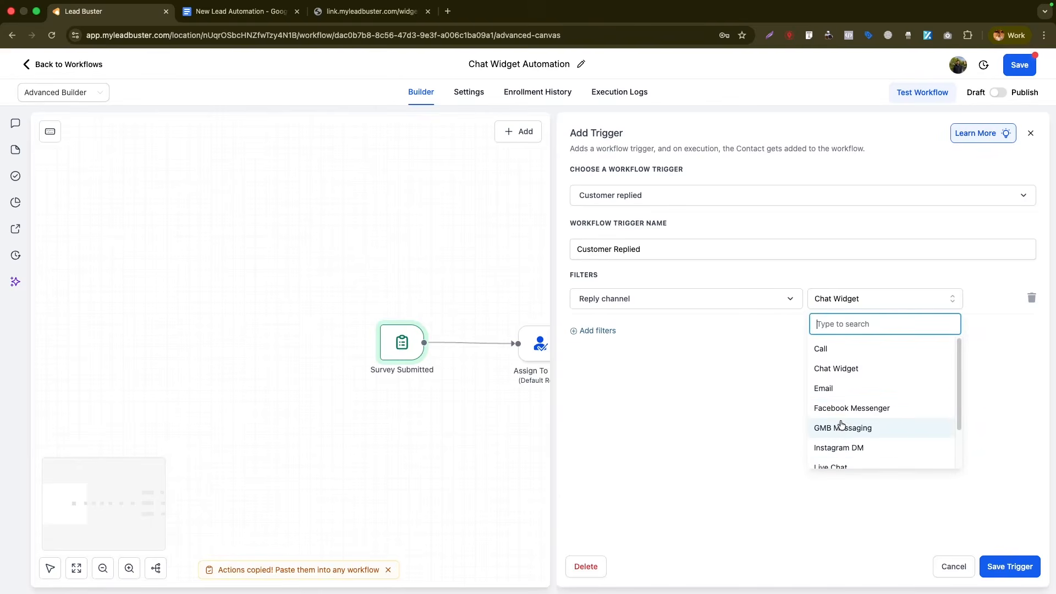
scroll(840, 421, "down", 2)
scroll(841, 423, "up", 3)
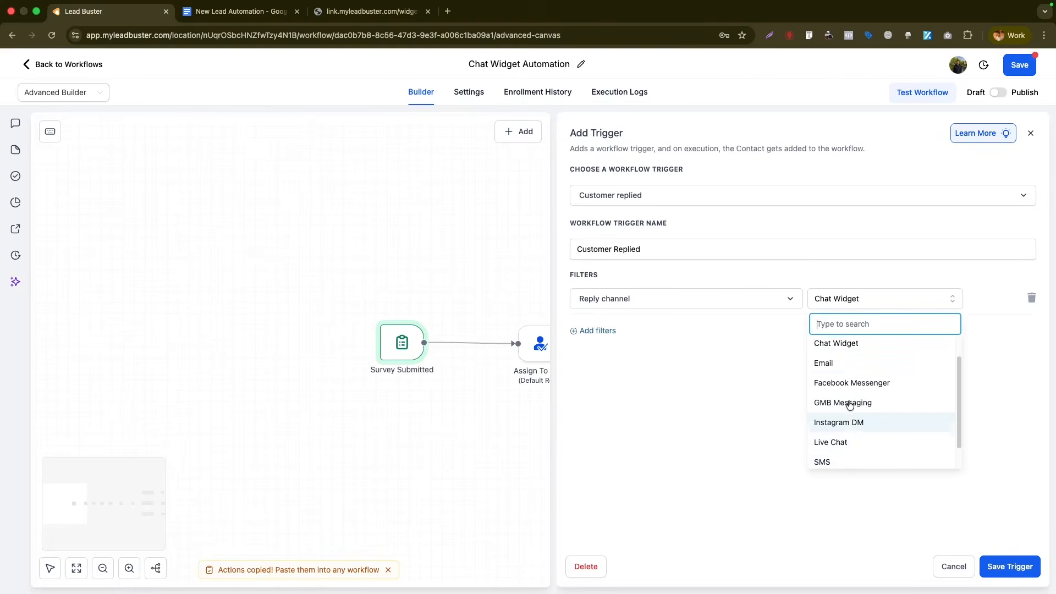
scroll(876, 412, "down", 3)
left_click(907, 306)
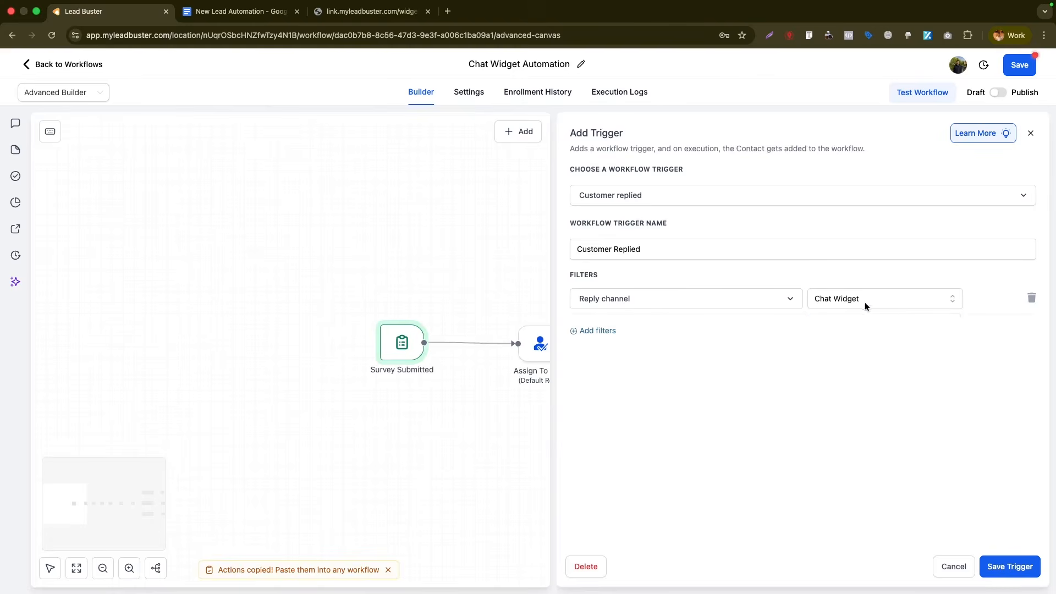
left_click(1010, 576)
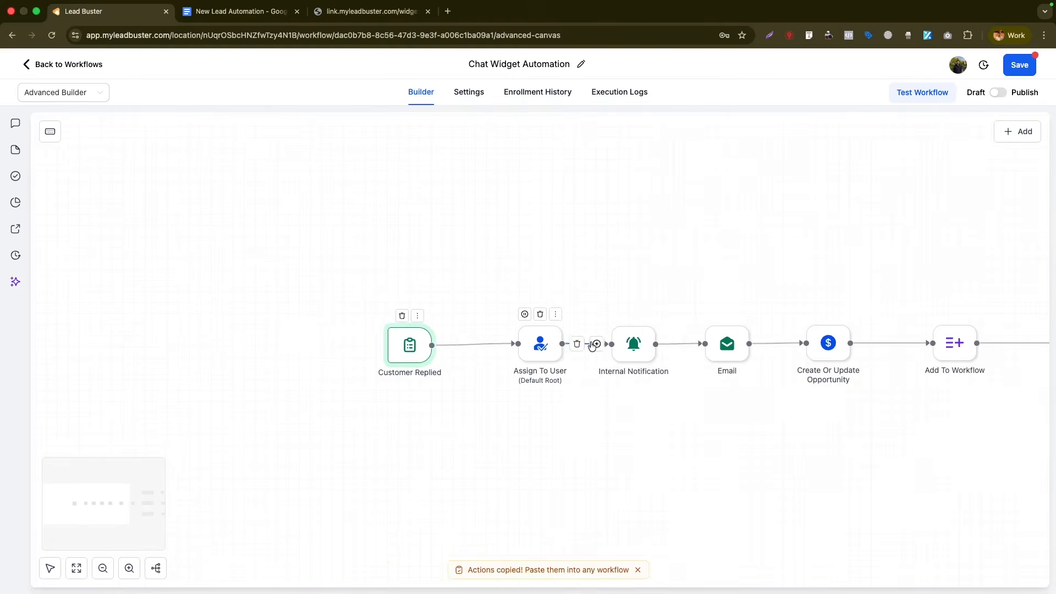
- Review and lightly edit the Email step, then save it
left_click(633, 343)
scroll(908, 339, "down", 4)
left_click_drag(877, 341, 827, 342)
type("companyx.com")
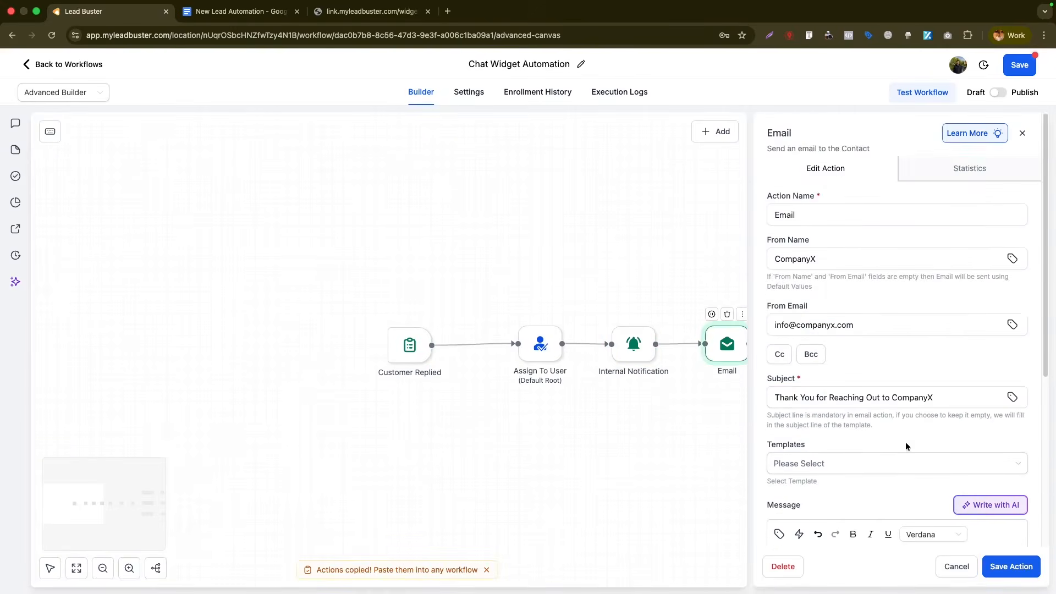
left_click(1008, 558)
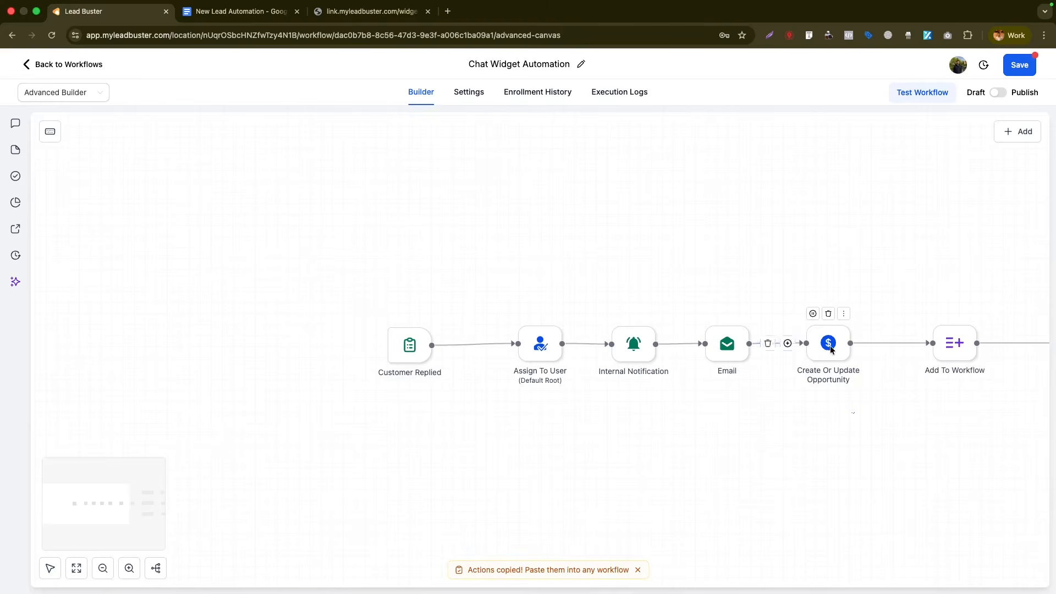
scroll(667, 318, "right", 6)
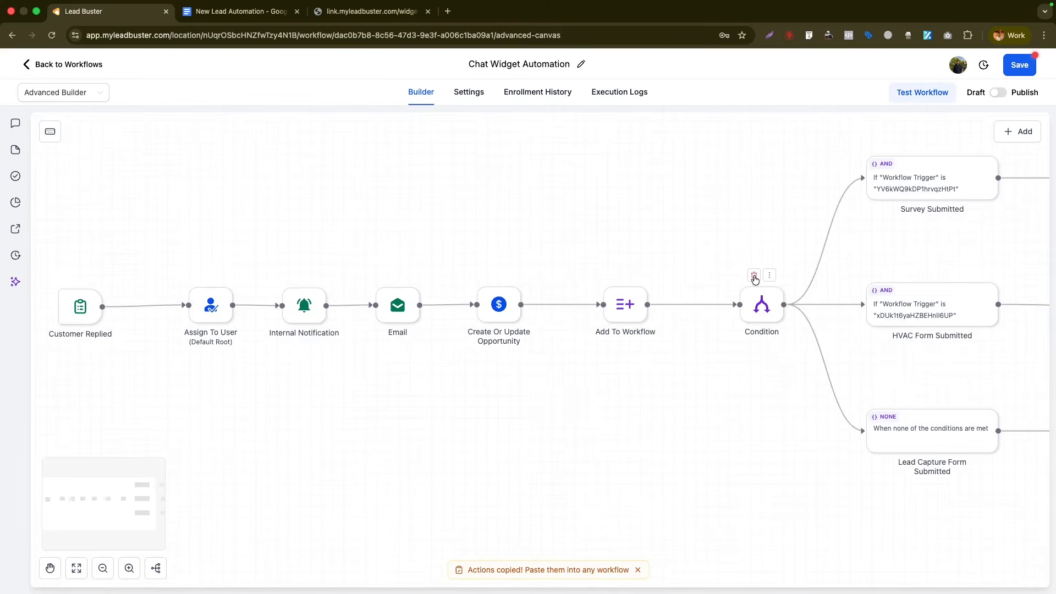
- Delete the Condition step and all actions after it
left_click(755, 277)
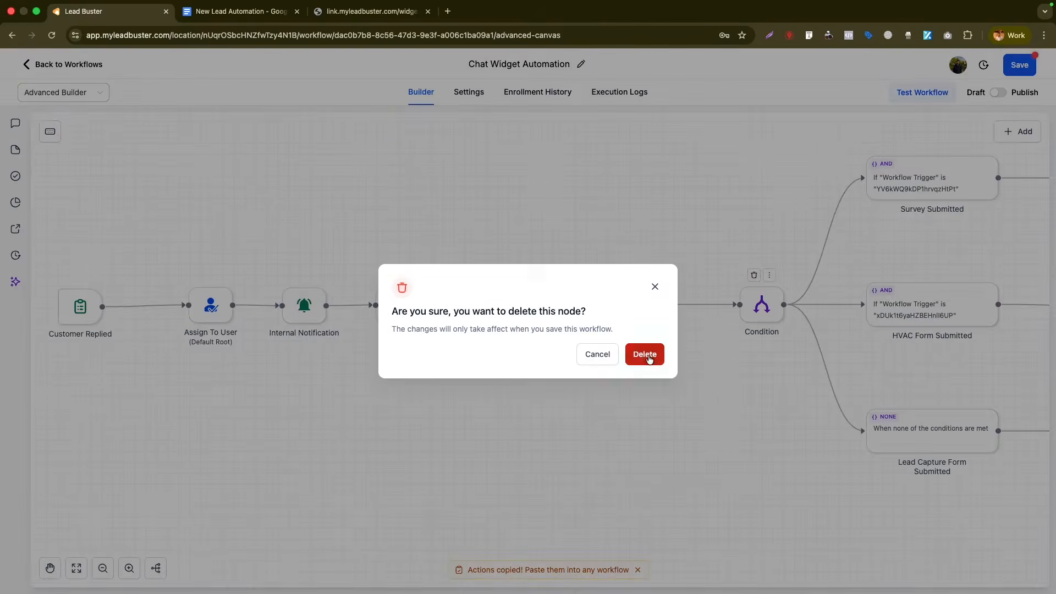
left_click(653, 286)
left_click(769, 276)
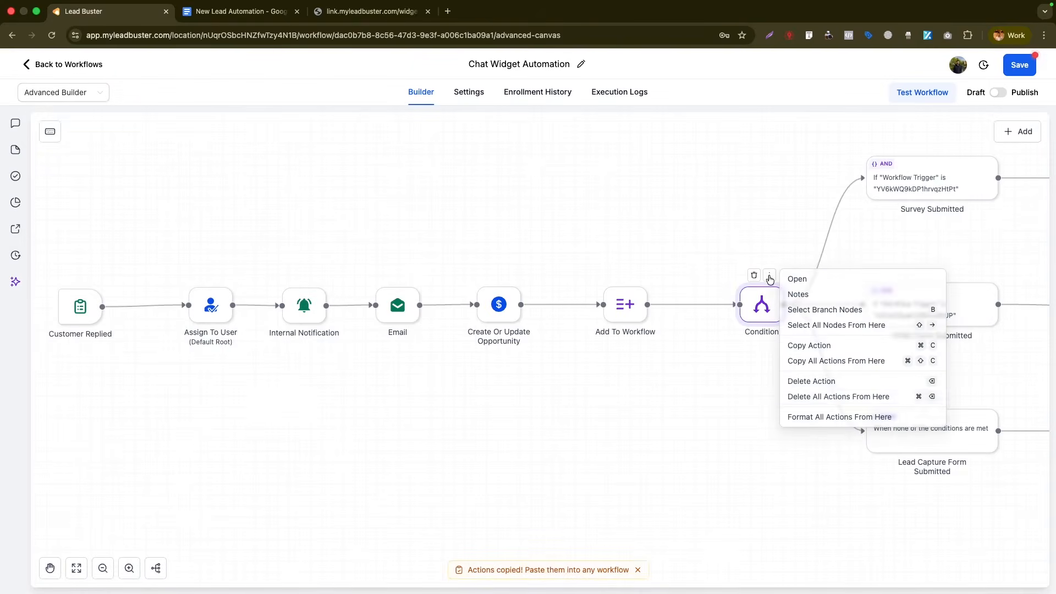
left_click(829, 394)
left_click(658, 357)
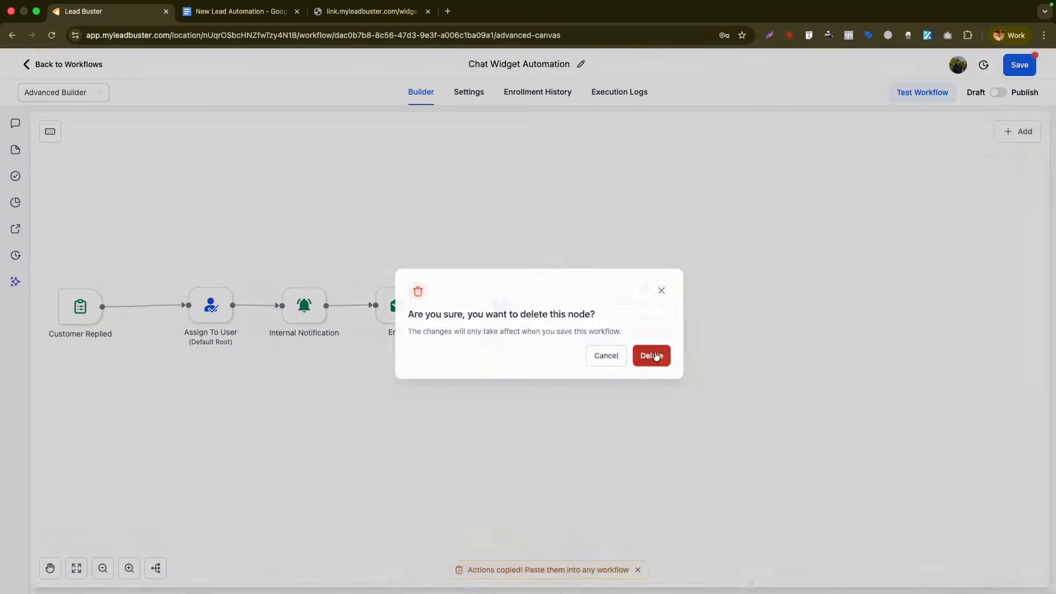
- Add an Add Contact Tag action applying the chat_widget tag after Add To Workflow
left_click(669, 305)
type("tag")
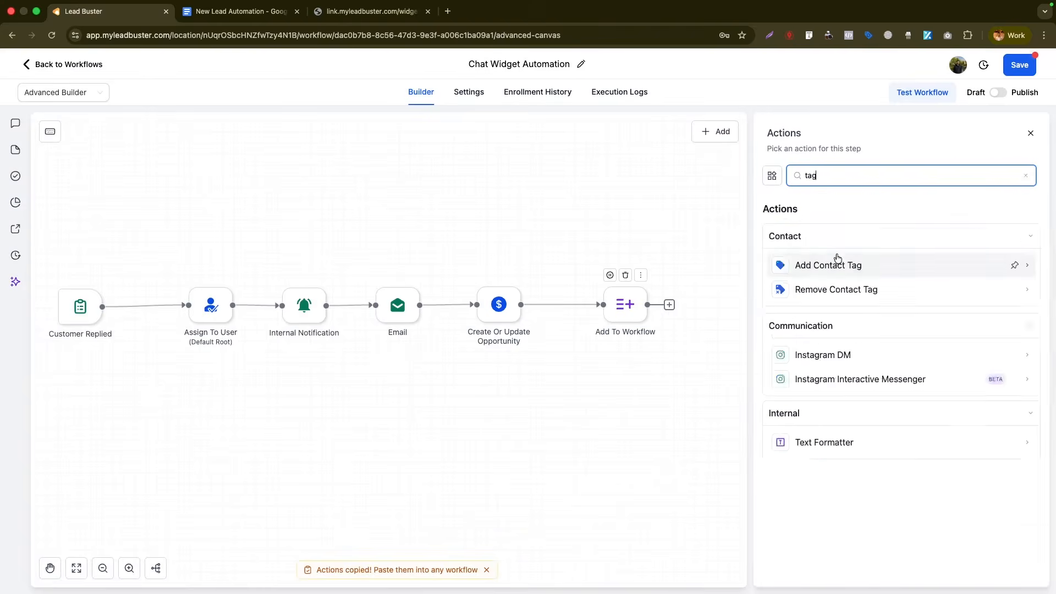
left_click(827, 263)
type("chat")
left_click(822, 265)
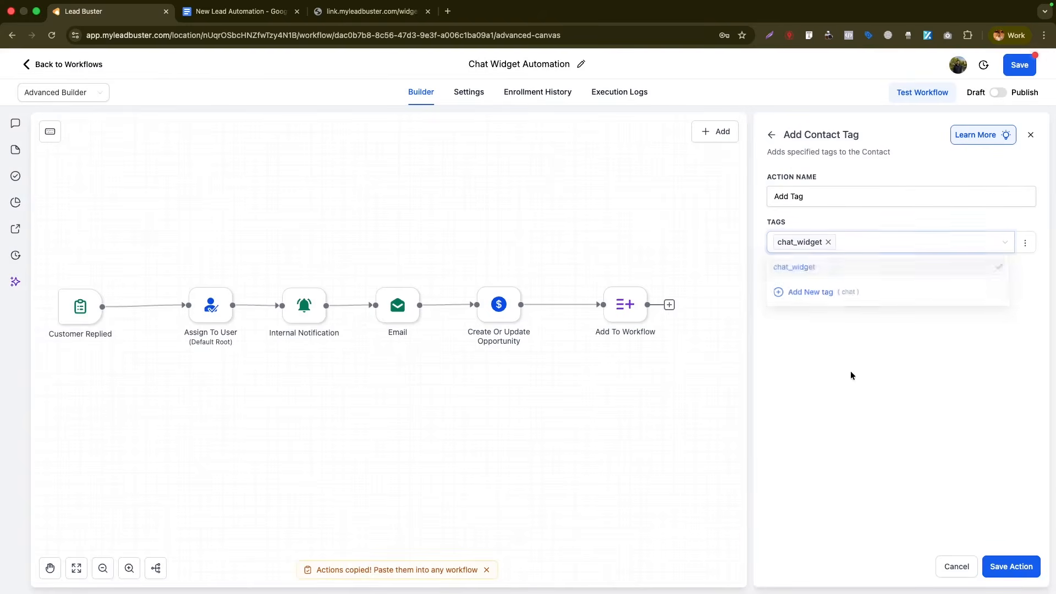
left_click(1011, 566)
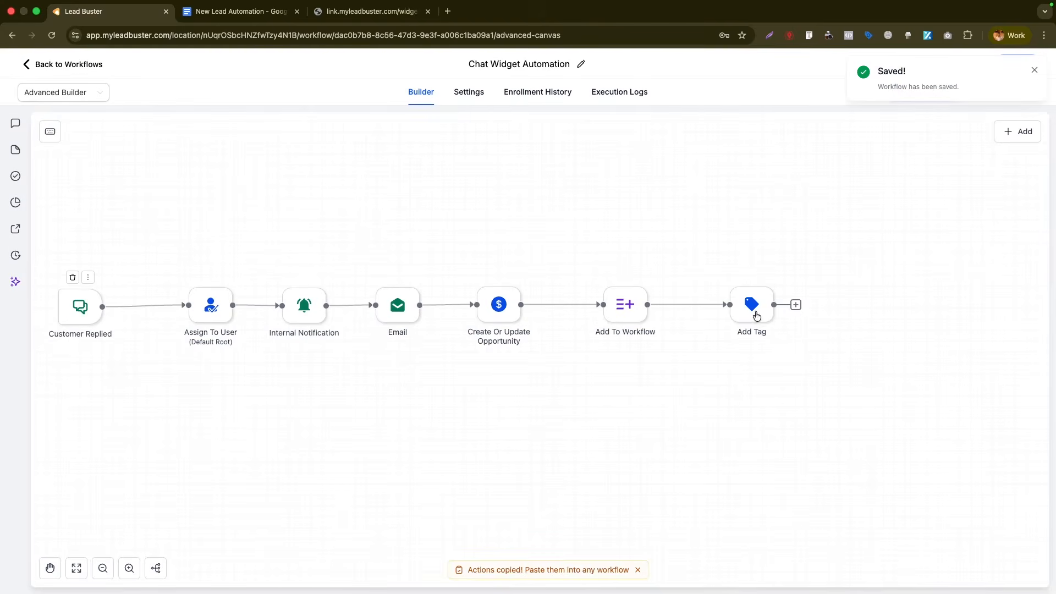
- Publish the Chat Widget Automation and return to the workflow list
left_click(1034, 70)
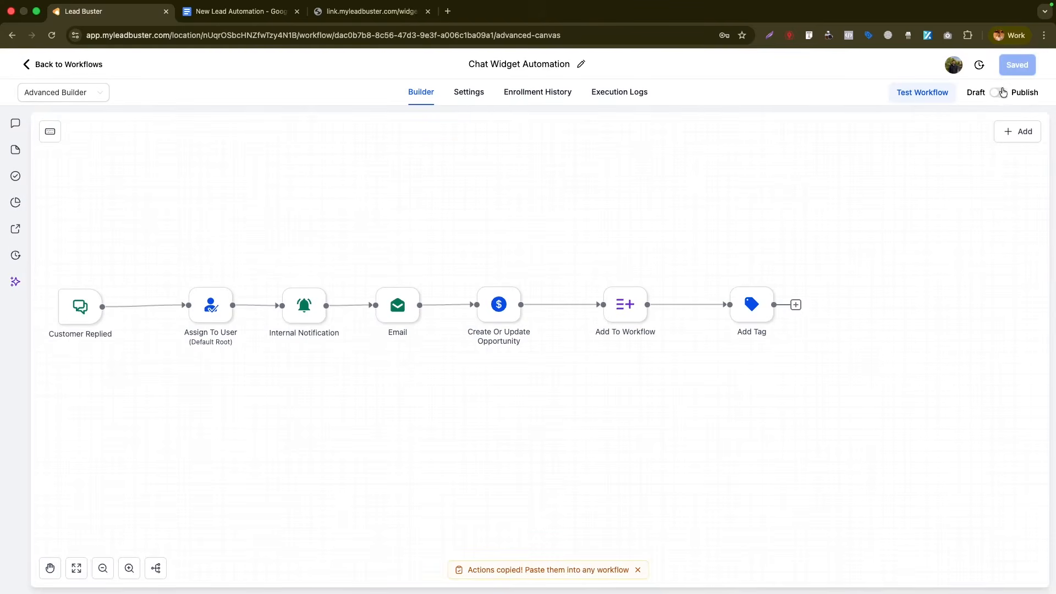
key("ctrl+Tab")
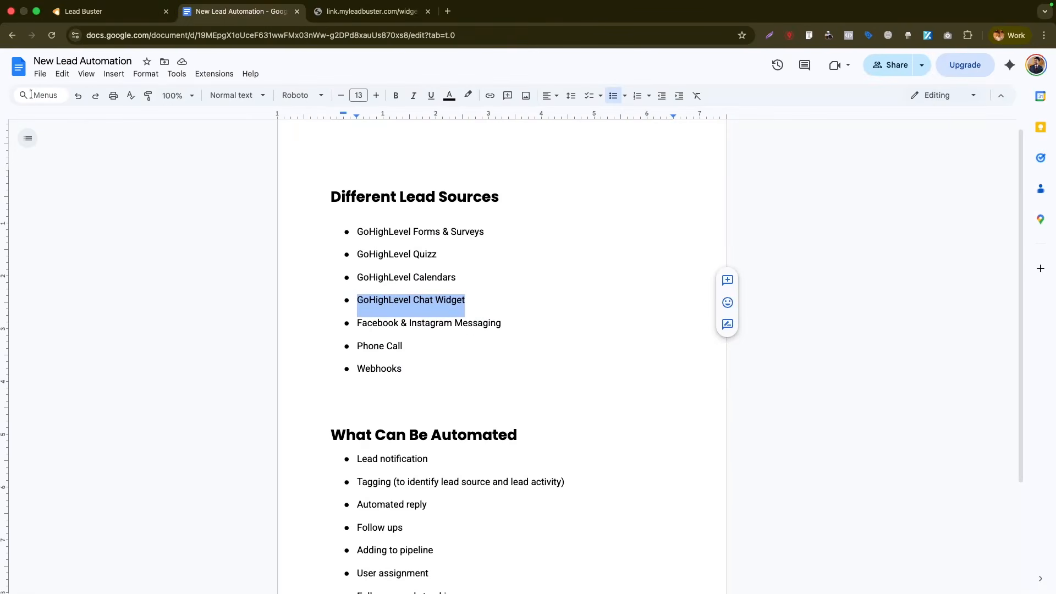
key("ctrl+shift+Tab")
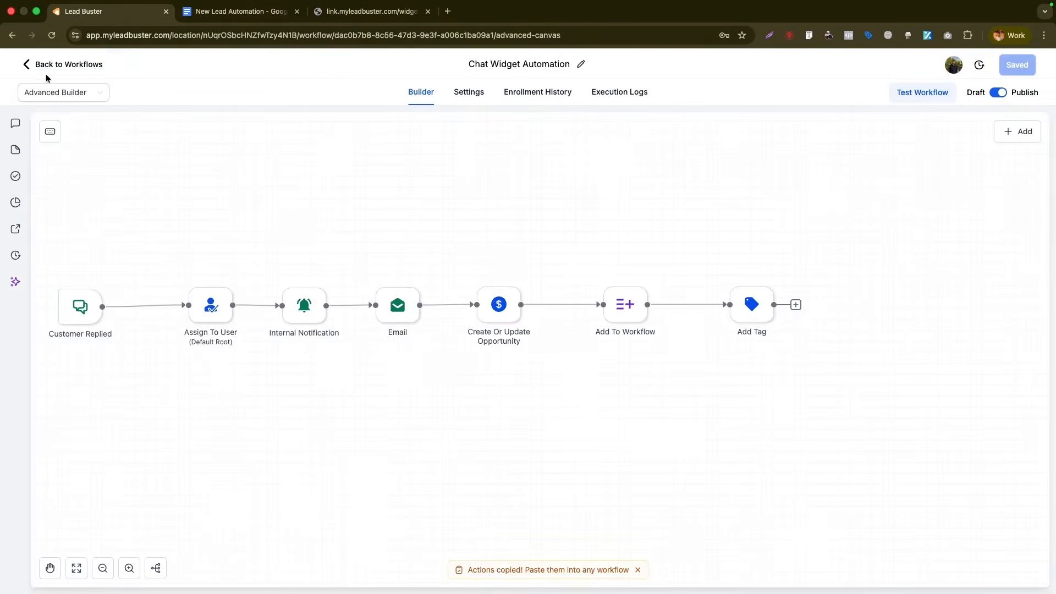
left_click(47, 68)
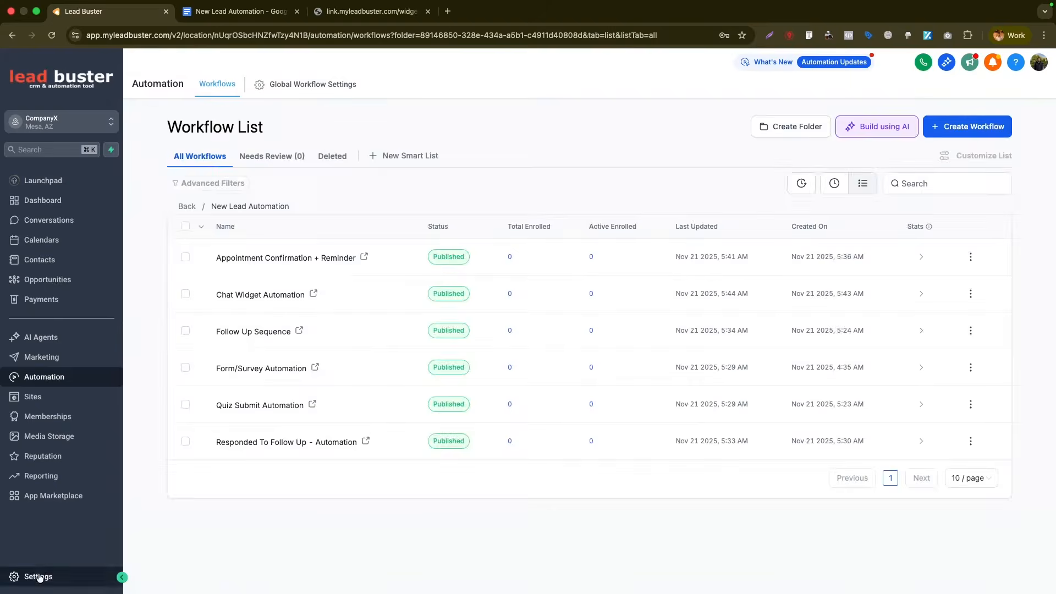
- Open Settings > Integrations, try Connect on the Facebook & Instagram card, then go back
left_click(39, 577)
scroll(59, 536, "down", 3)
left_click(58, 536)
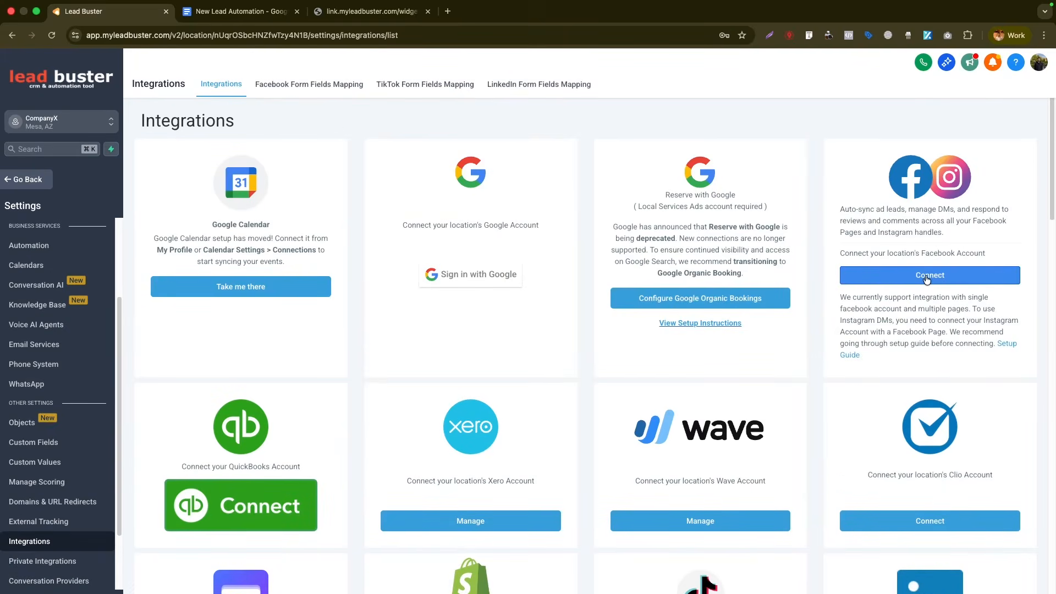
left_click(926, 276)
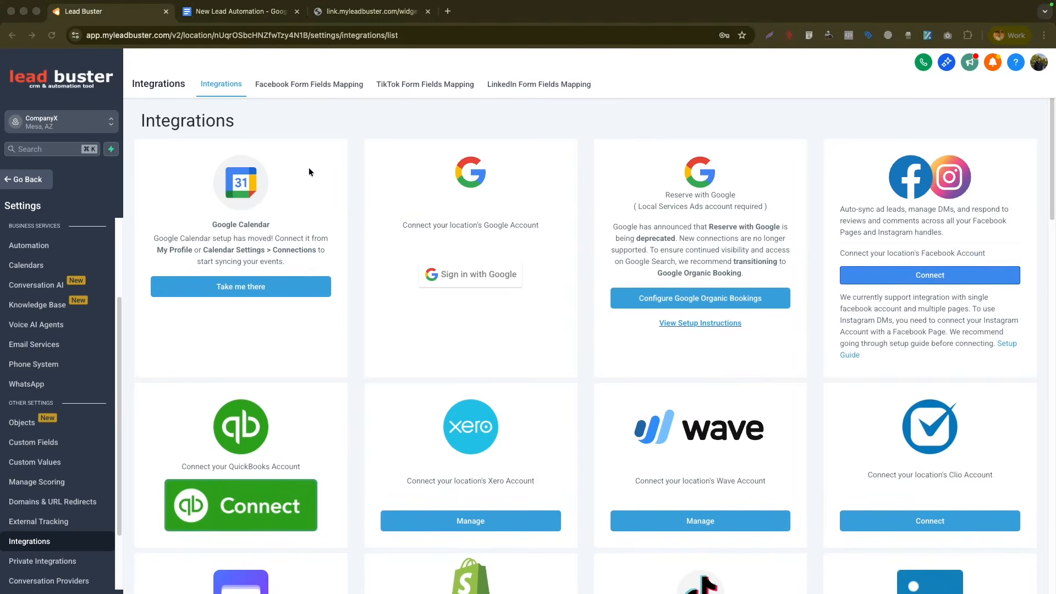
left_click(28, 180)
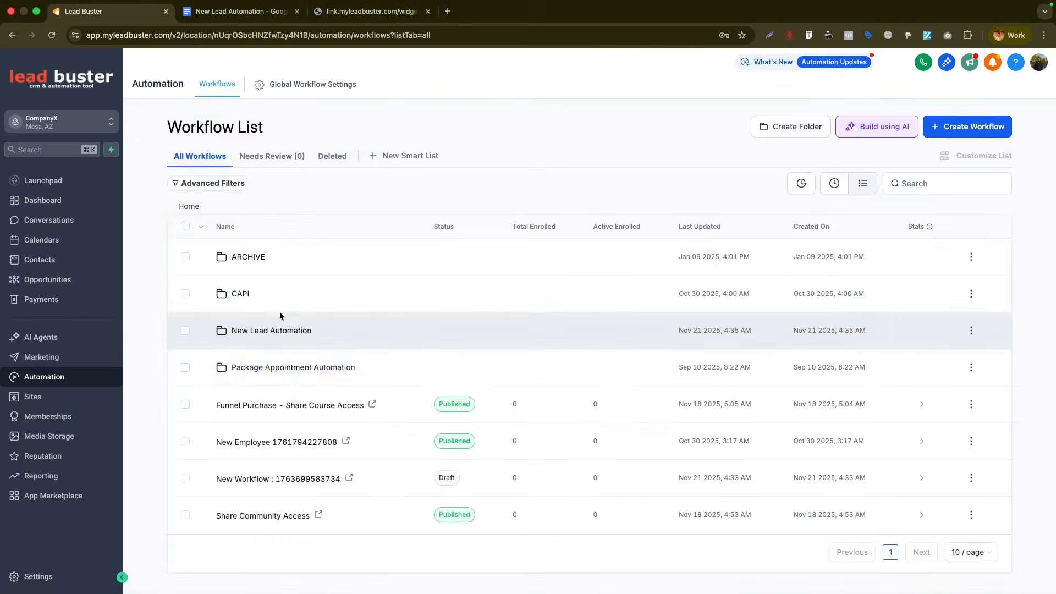
- Duplicate Chat Widget Automation from the New Lead Automation folder as 'Facebook/Insta Messaging Automation'
left_click(283, 333)
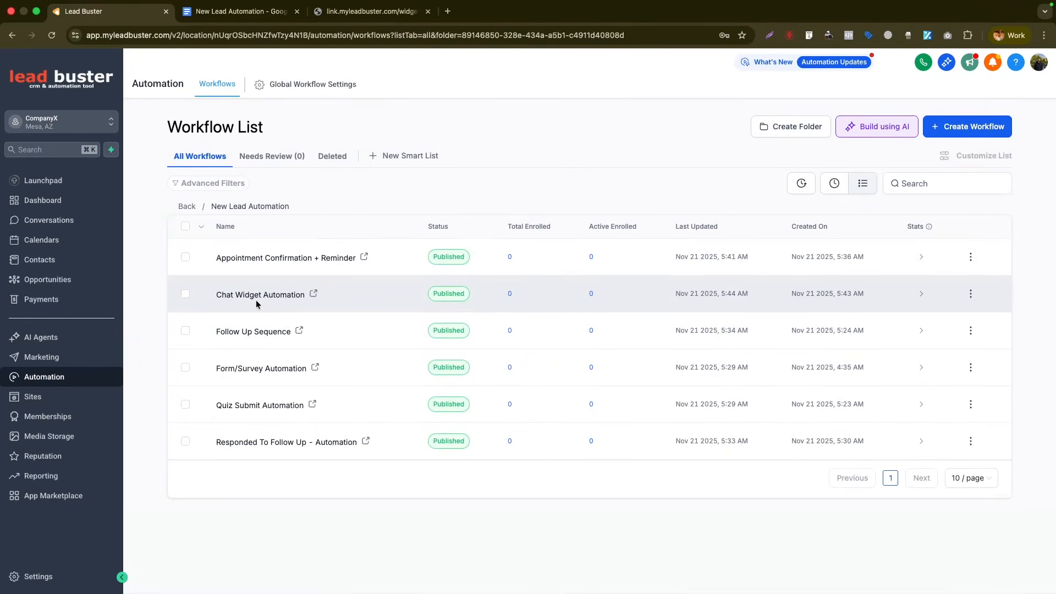
left_click(970, 293)
left_click(906, 231)
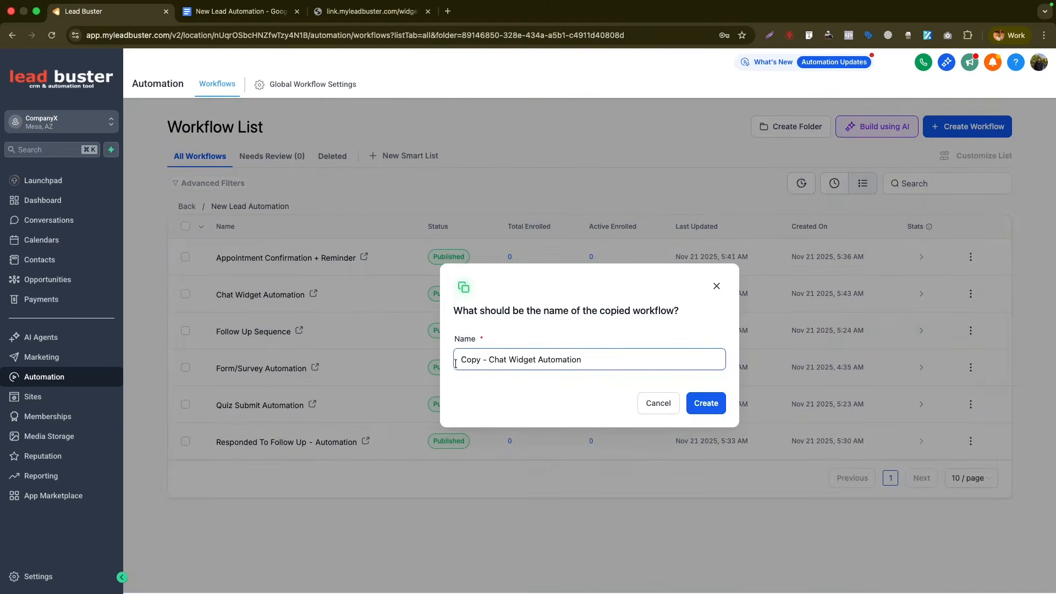
left_click_drag(490, 359, 440, 364)
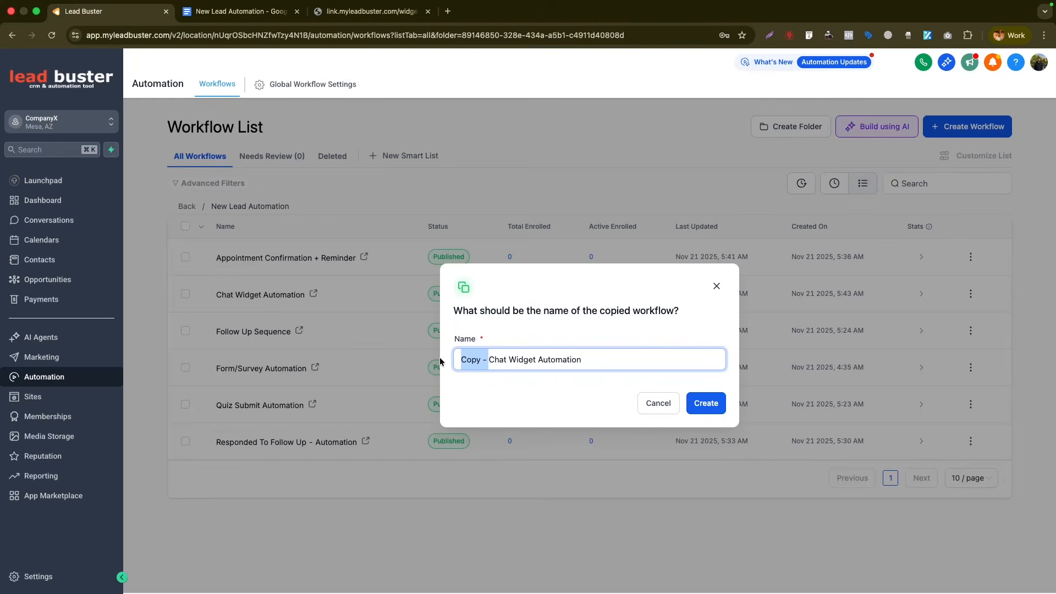
key("BackSpace")
left_click_drag(461, 359, 500, 359)
type("Facebook/Insta")
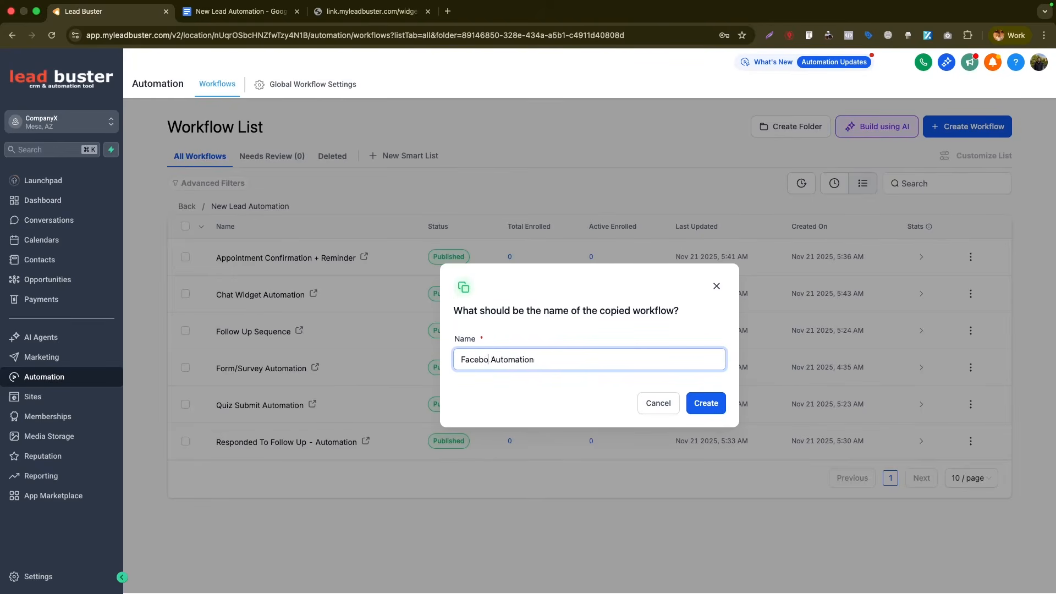
type(" Messaging")
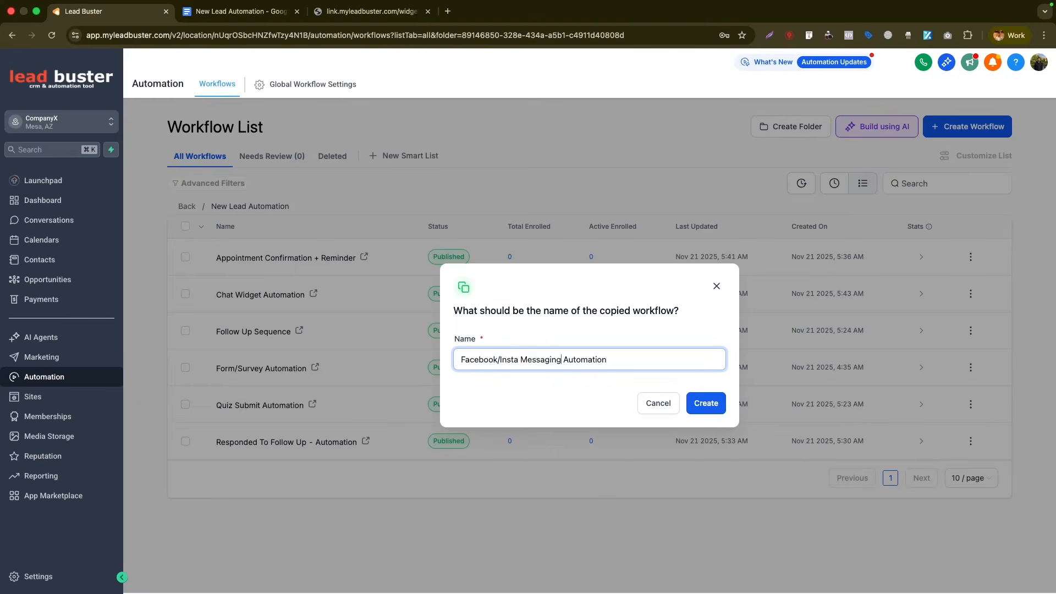
key("Return")
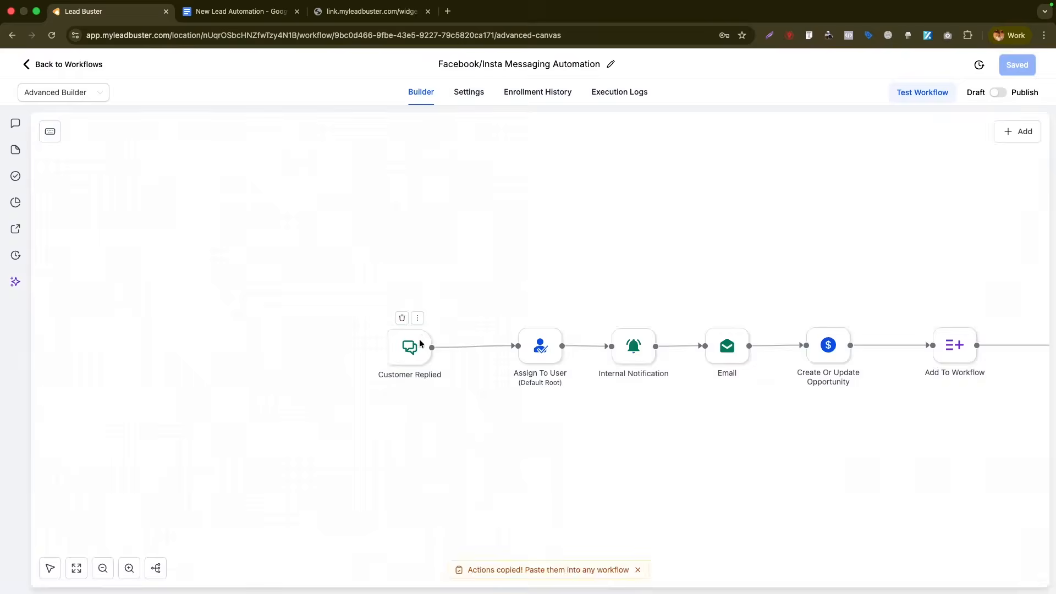
- Set the existing Customer Replied trigger's reply channel to Facebook Messenger
left_click(423, 340)
left_click(864, 297)
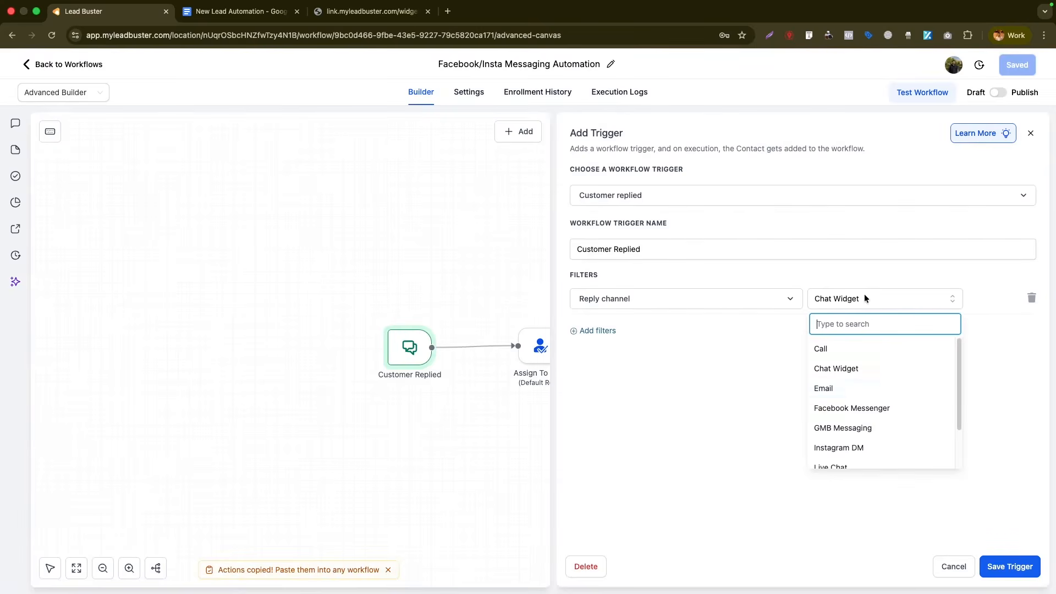
left_click(853, 410)
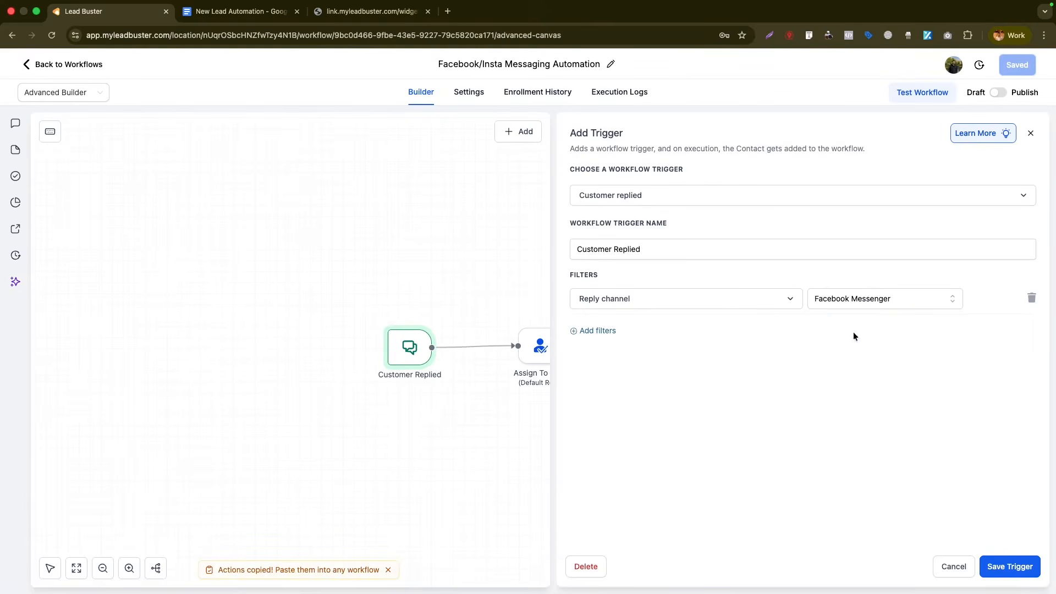
left_click(1006, 566)
- Add a second Customer Replied trigger named Instagram, filtered to the Instagram DM reply channel
right_click(411, 416)
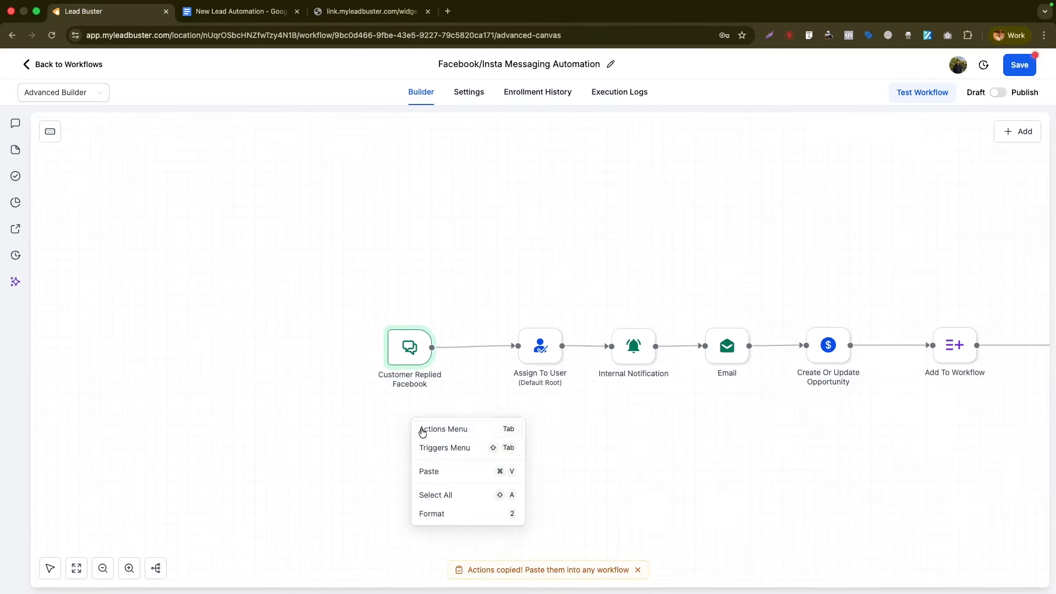
left_click(424, 443)
type("cust")
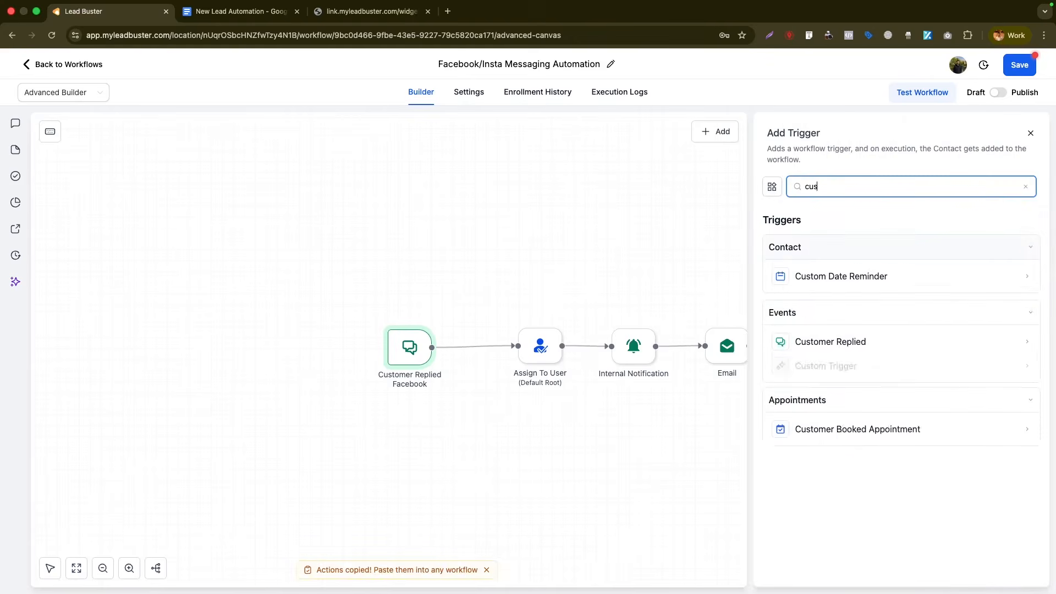
left_click(831, 345)
type("Instagram")
left_click(598, 289)
left_click(608, 302)
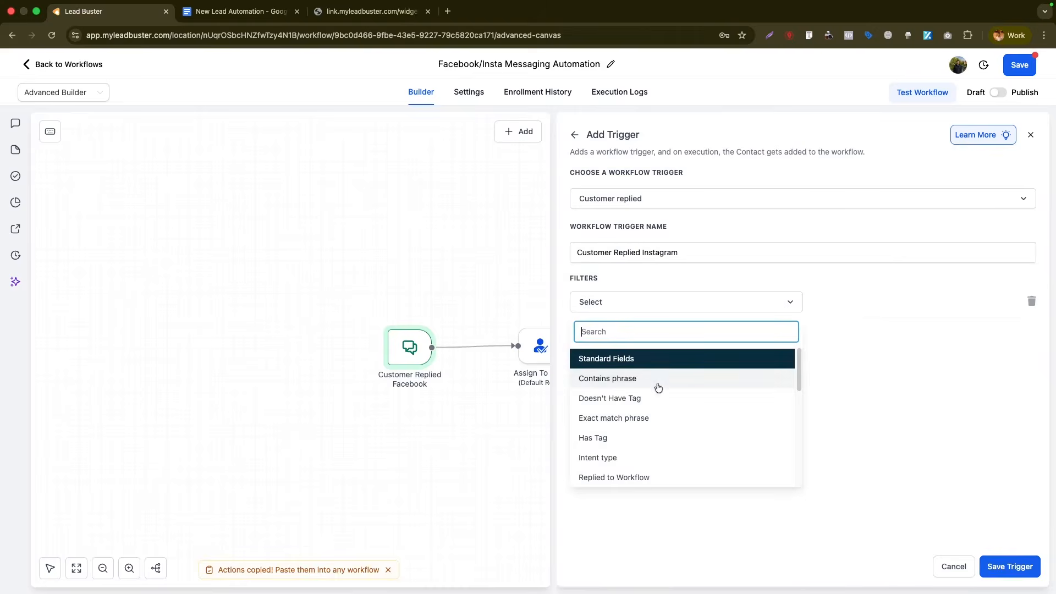
scroll(632, 473, "down", 1)
left_click(633, 478)
left_click(866, 309)
scroll(846, 417, "down", 1)
left_click(844, 431)
left_click(1010, 567)
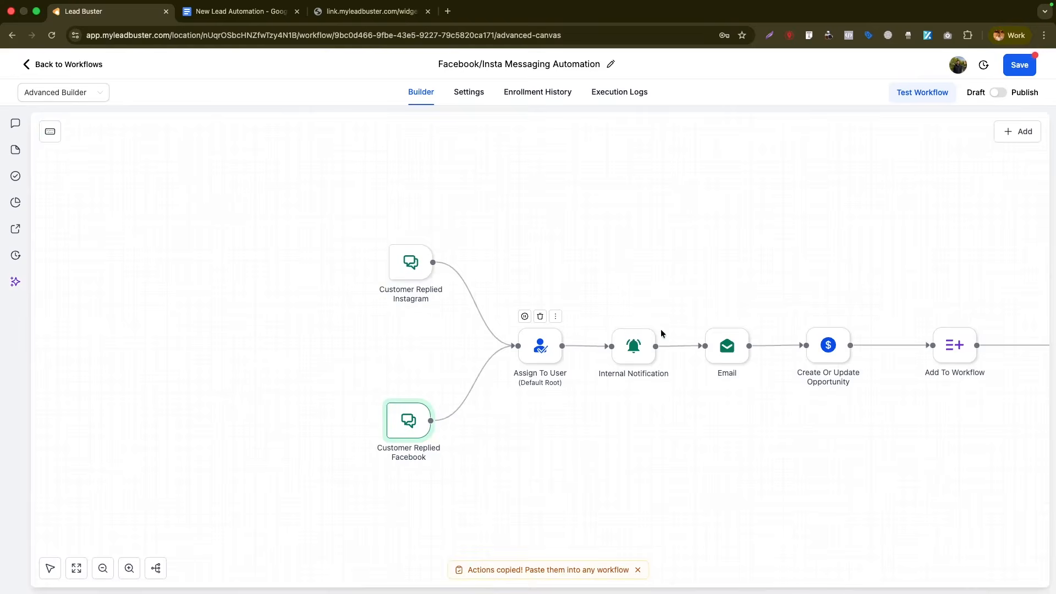
left_click(624, 354)
- Retitle the Internal Notification 'Facebook/Insta Message', delete its Email and Phone lines, and save
scroll(840, 461, "down", 4)
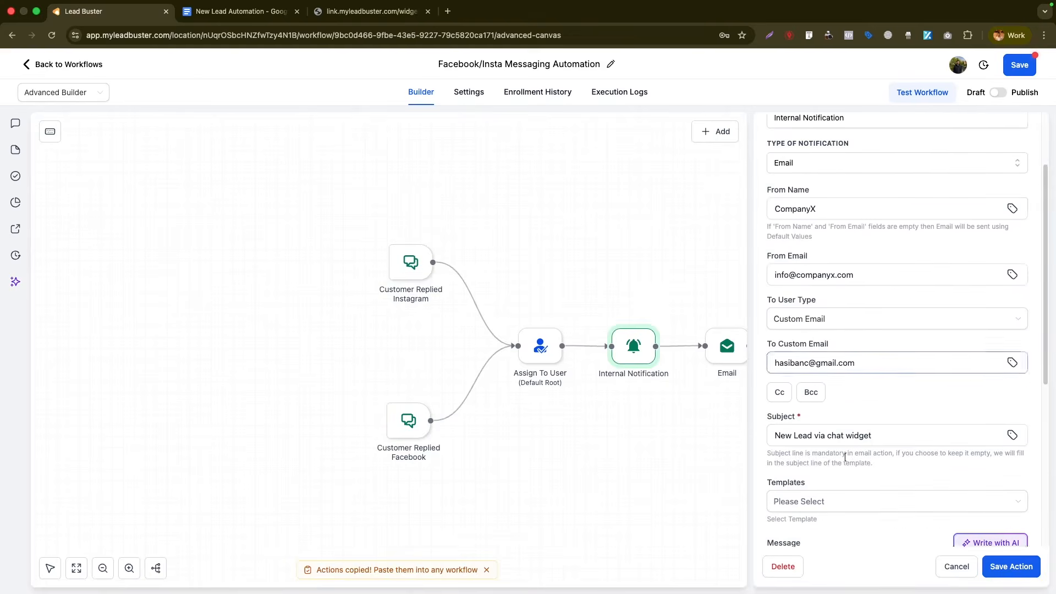
left_click_drag(881, 418, 825, 417)
type("Face")
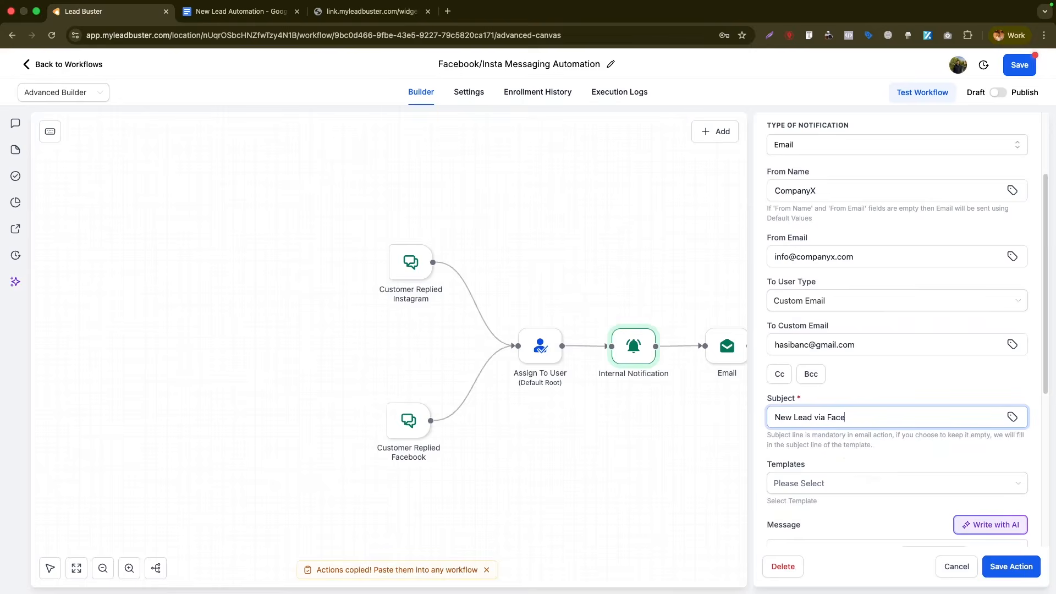
type("book/Insta Messa")
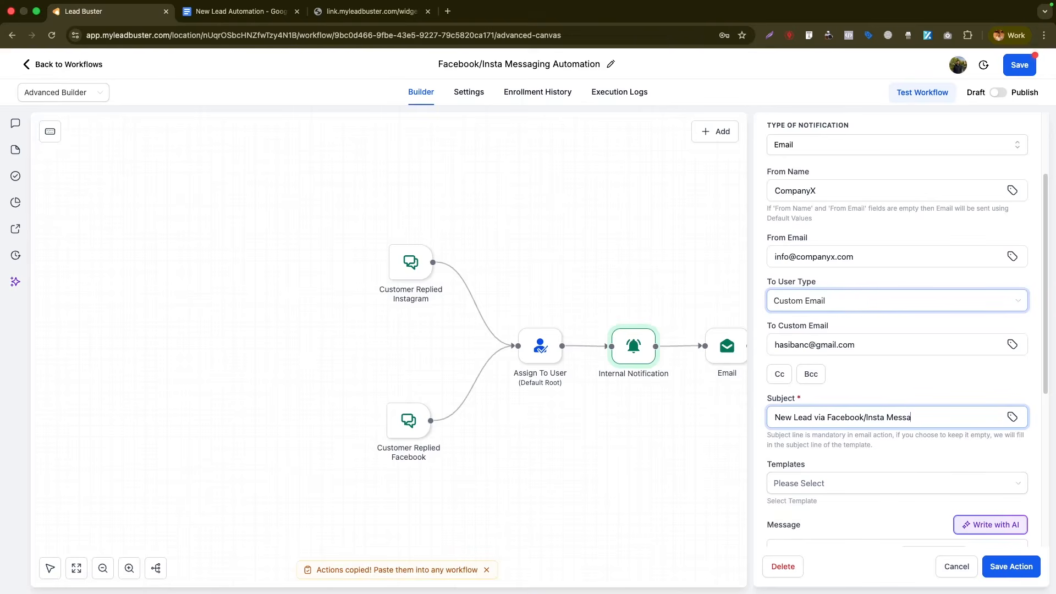
type("ge")
scroll(962, 395, "down", 5)
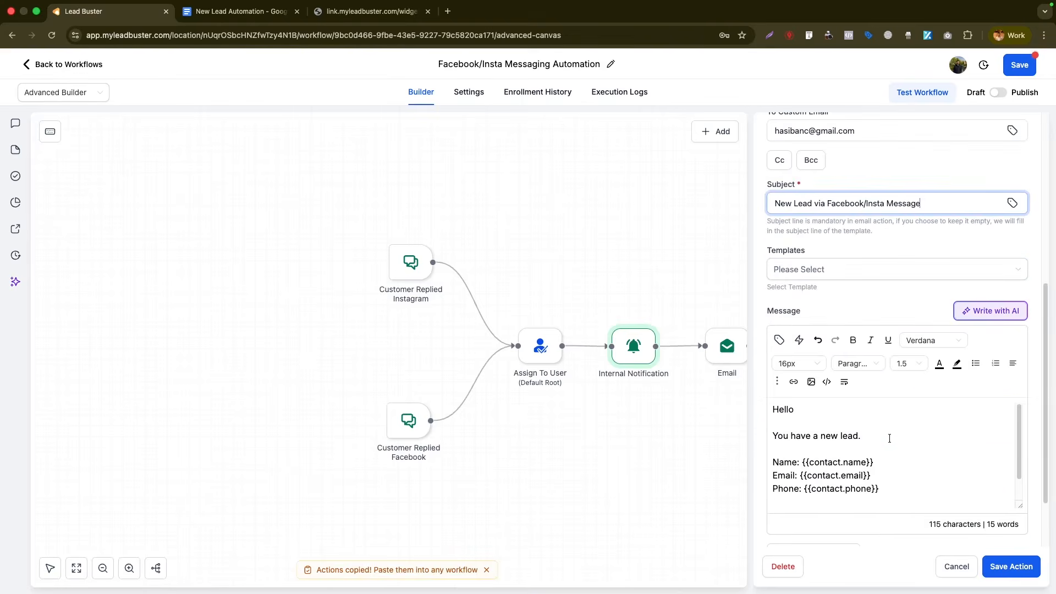
left_click_drag(879, 489, 739, 471)
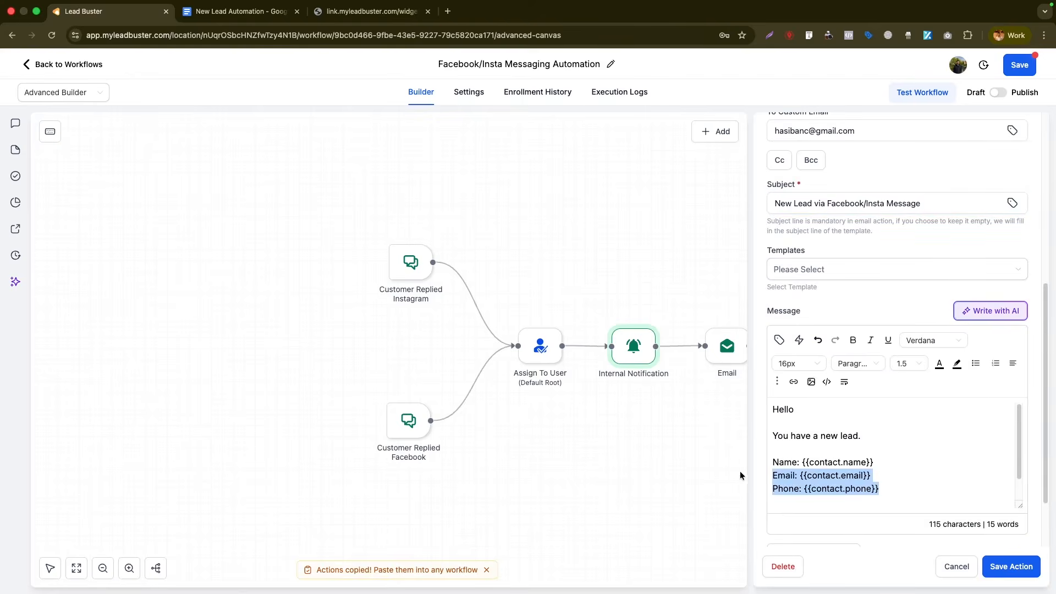
key("BackSpace")
key("BackSpace")
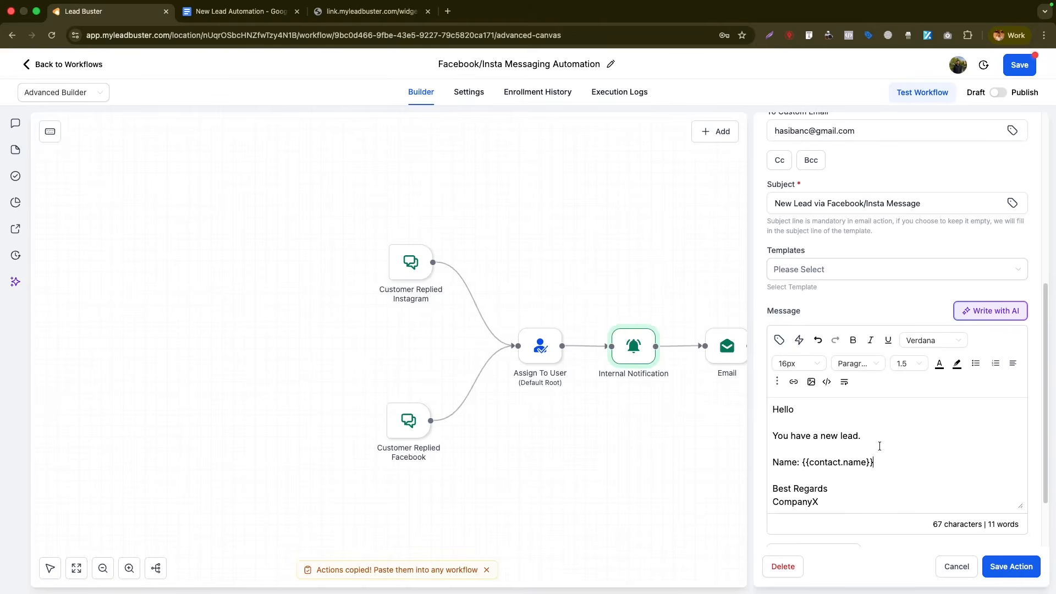
left_click_drag(803, 461, 890, 457)
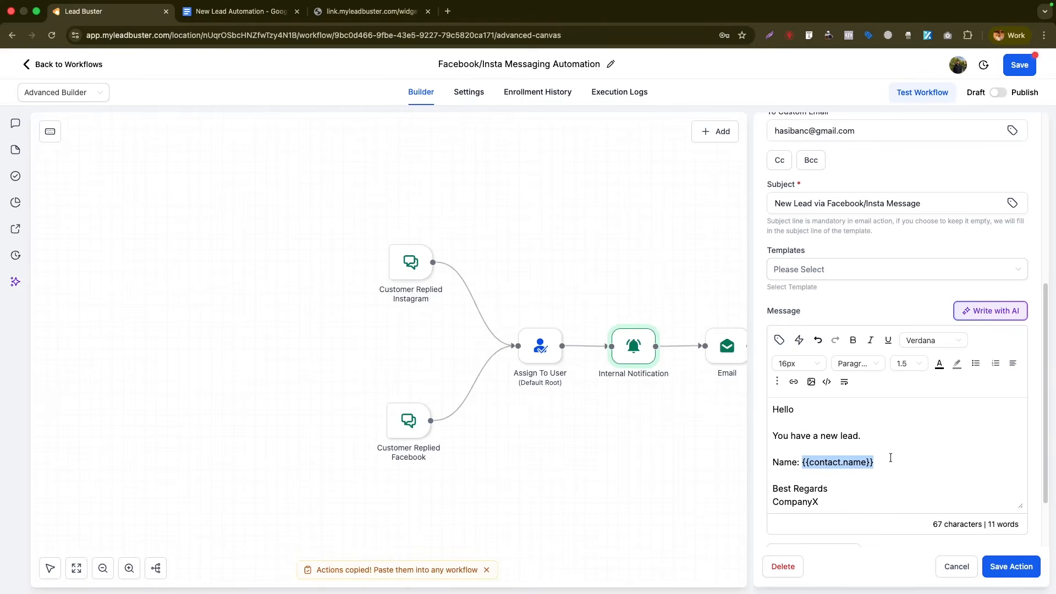
left_click(1021, 574)
left_click(727, 338)
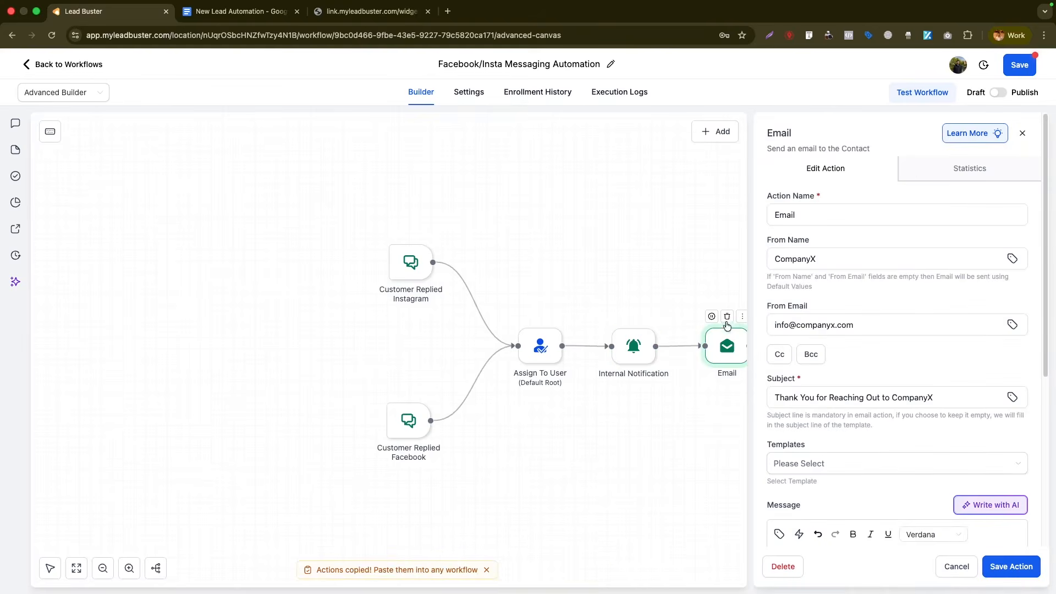
- Delete the Email and Add To Workflow steps, shifting Create Or Update Opportunity left
left_click(1022, 133)
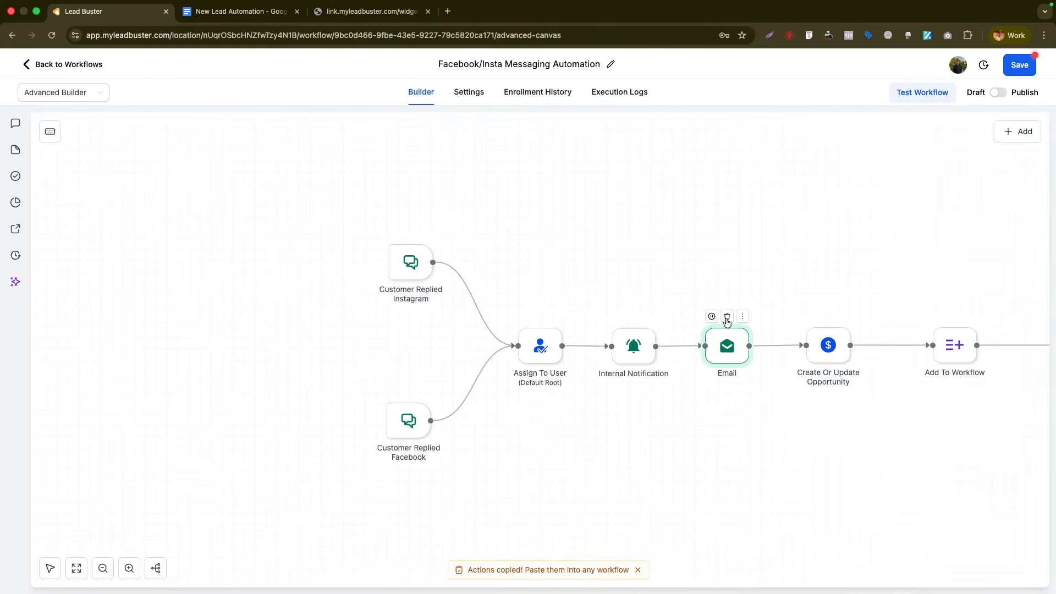
left_click(726, 316)
left_click(643, 353)
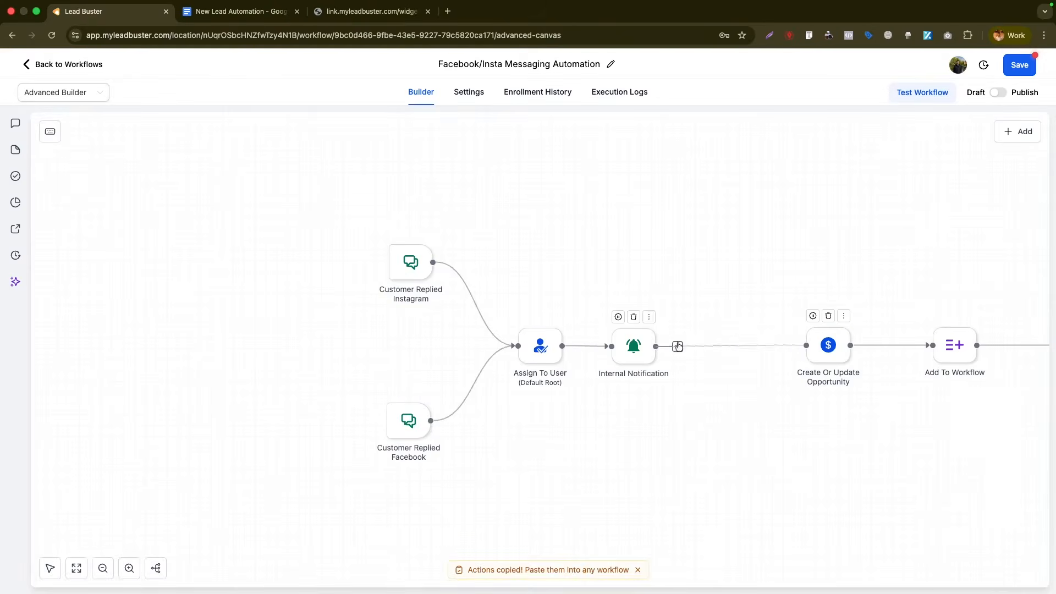
left_click_drag(825, 351, 745, 352)
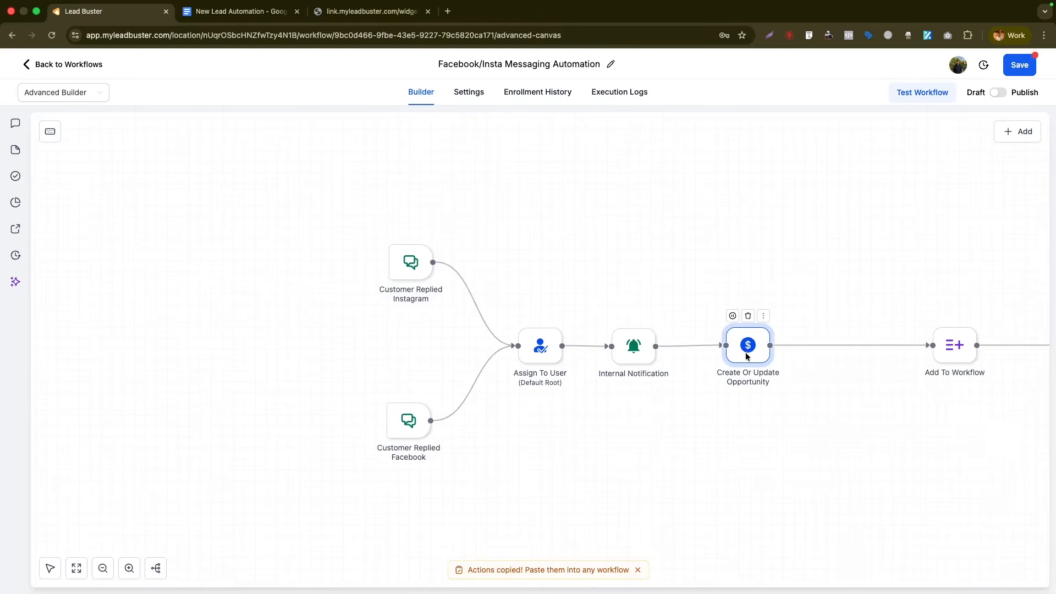
left_click(745, 354)
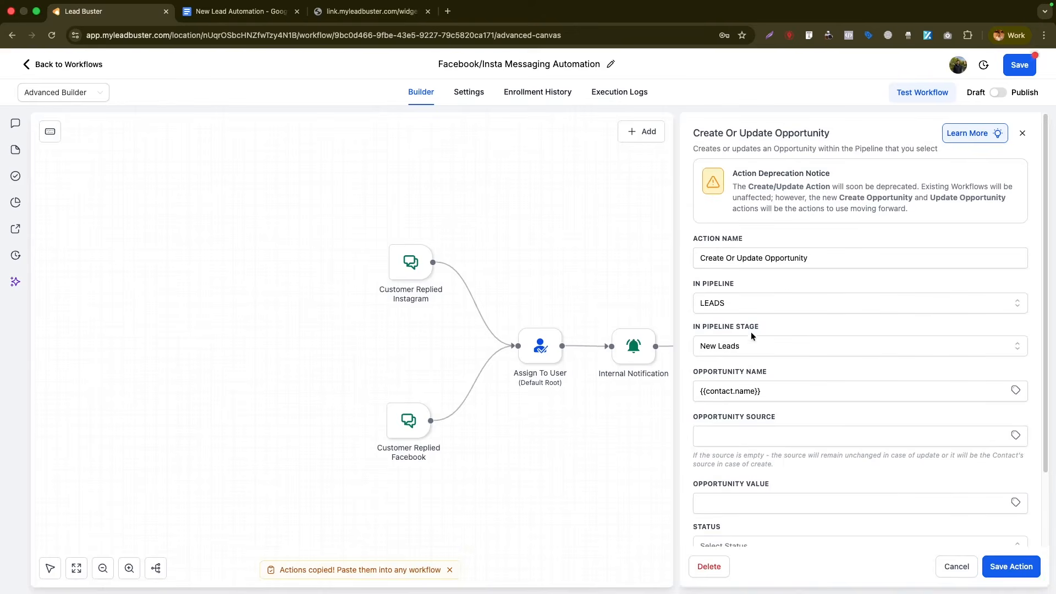
scroll(797, 385, "down", 5)
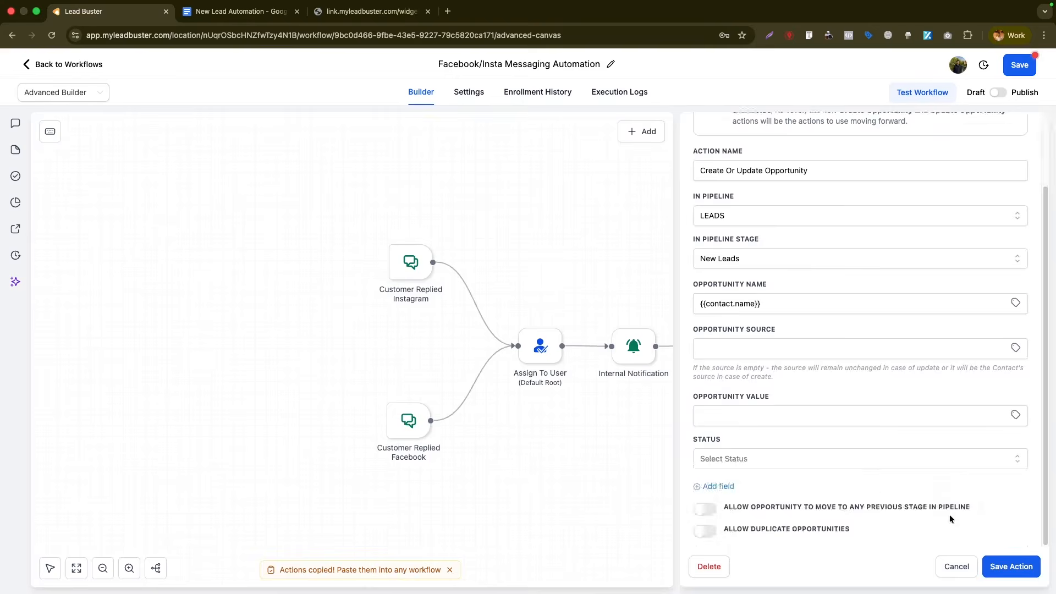
left_click(956, 567)
left_click_drag(949, 351, 856, 351)
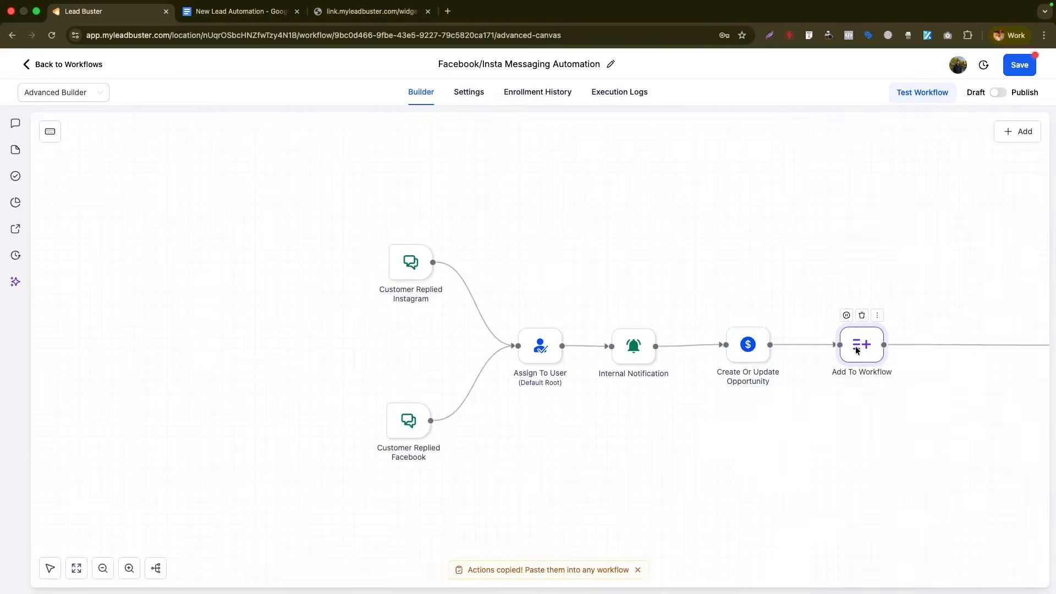
left_click(862, 317)
left_click(645, 354)
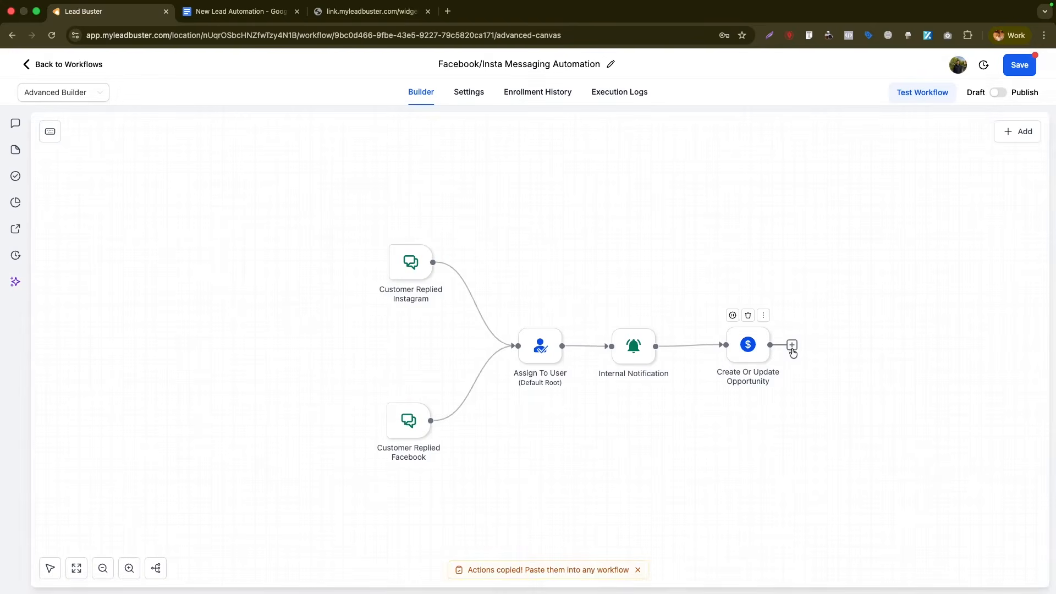
- Add an If/Else after the opportunity with a Facebook branch: Workflow Trigger is Customer Replied Facebook
left_click(792, 344)
type("if")
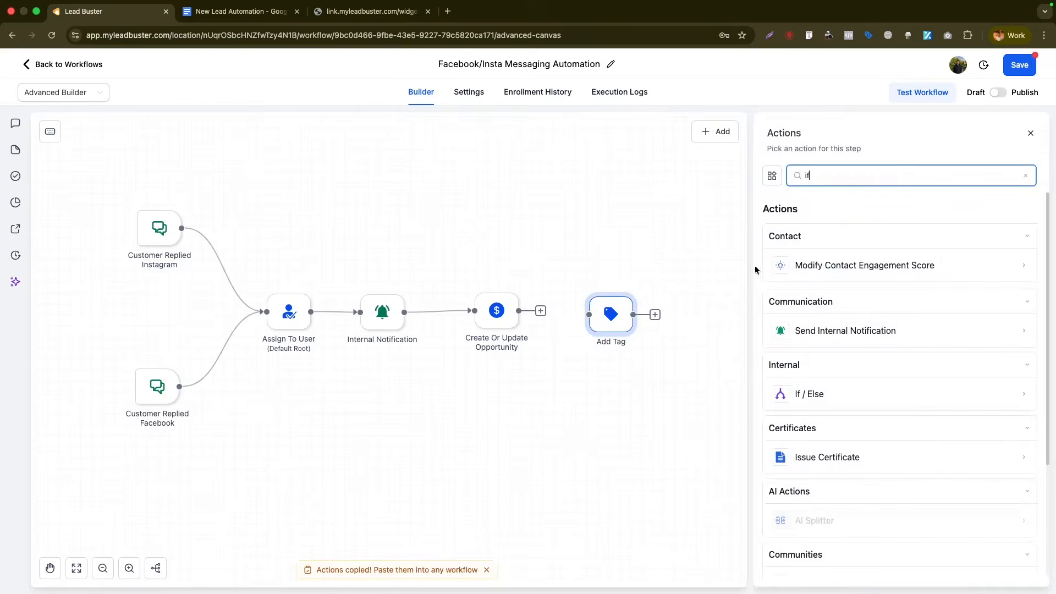
left_click(799, 391)
type("Facebook")
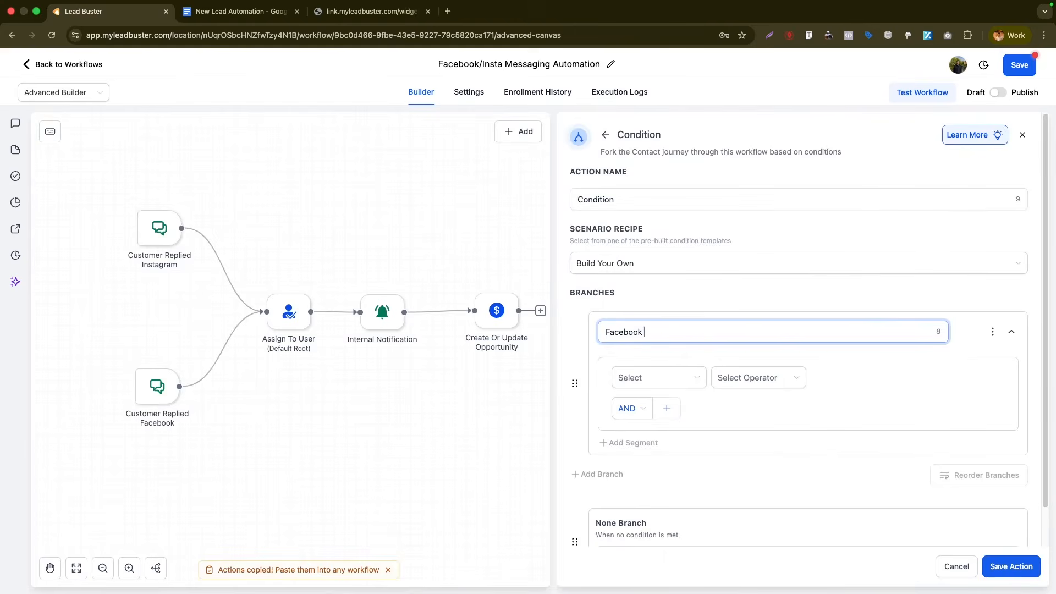
key("BackSpace")
key("BackSpace")
key("BackSpace")
key("BackSpace")
key("BackSpace")
key("BackSpace")
key("BackSpace")
type("ceb")
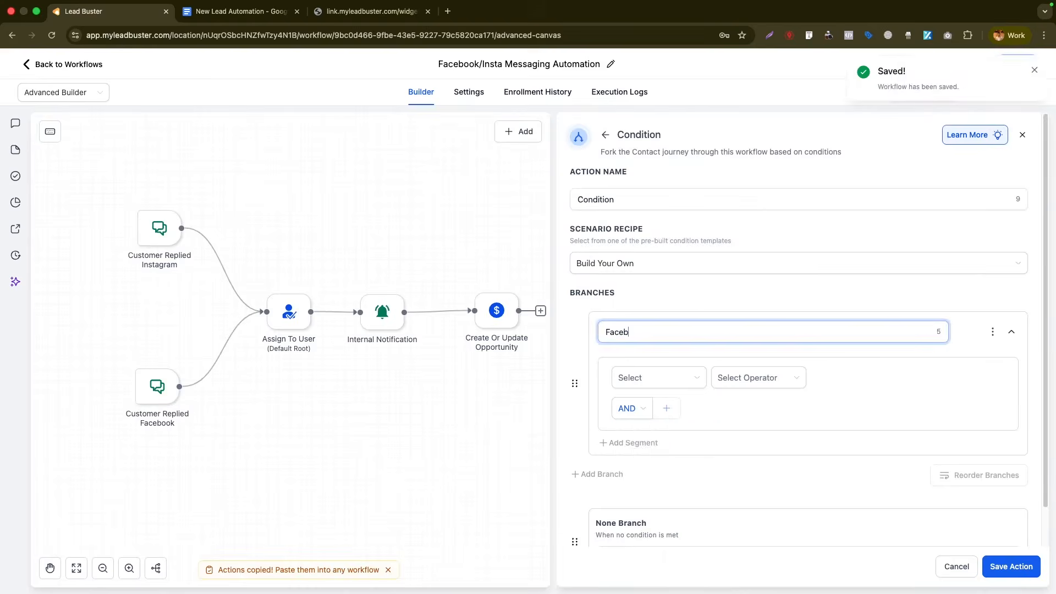
type("ook")
left_click(658, 377)
left_click(665, 521)
left_click(746, 380)
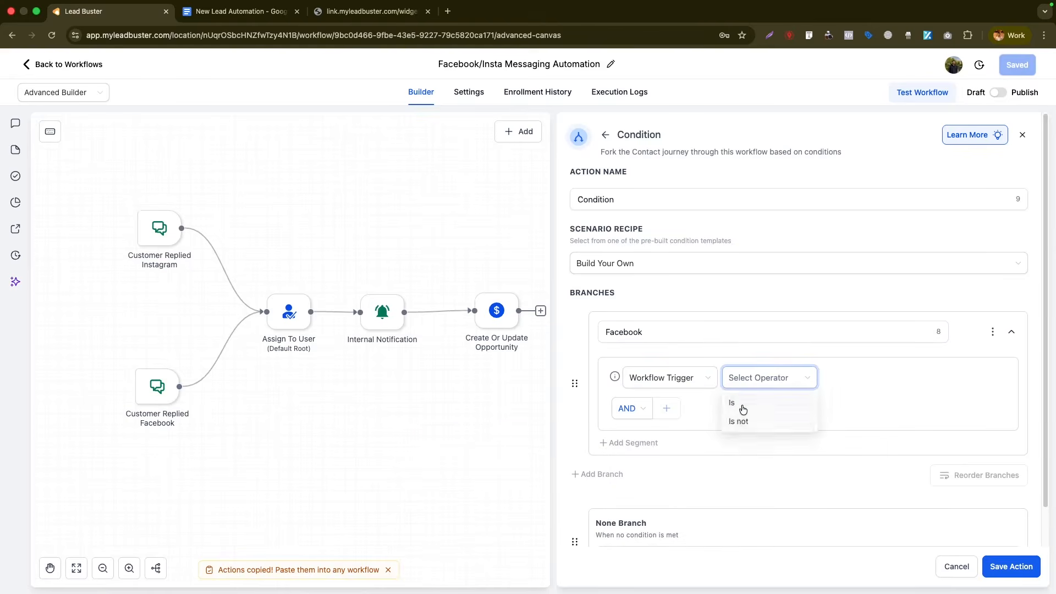
left_click(743, 410)
left_click(859, 401)
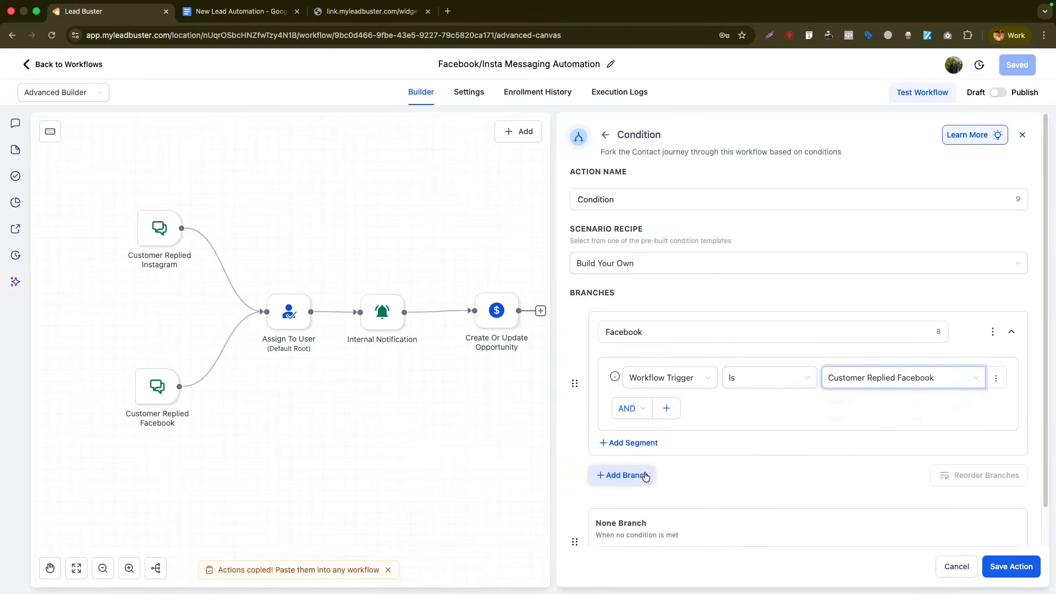
- Rename the None branch to Instagram and save the condition
scroll(643, 484, "down", 1)
double_click(640, 509)
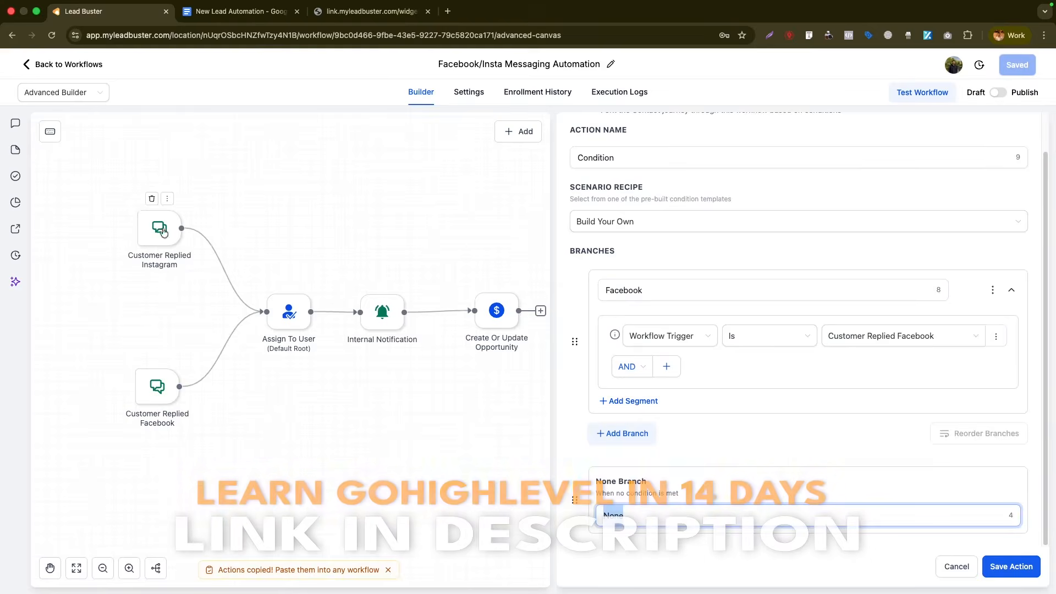
type("Instagram")
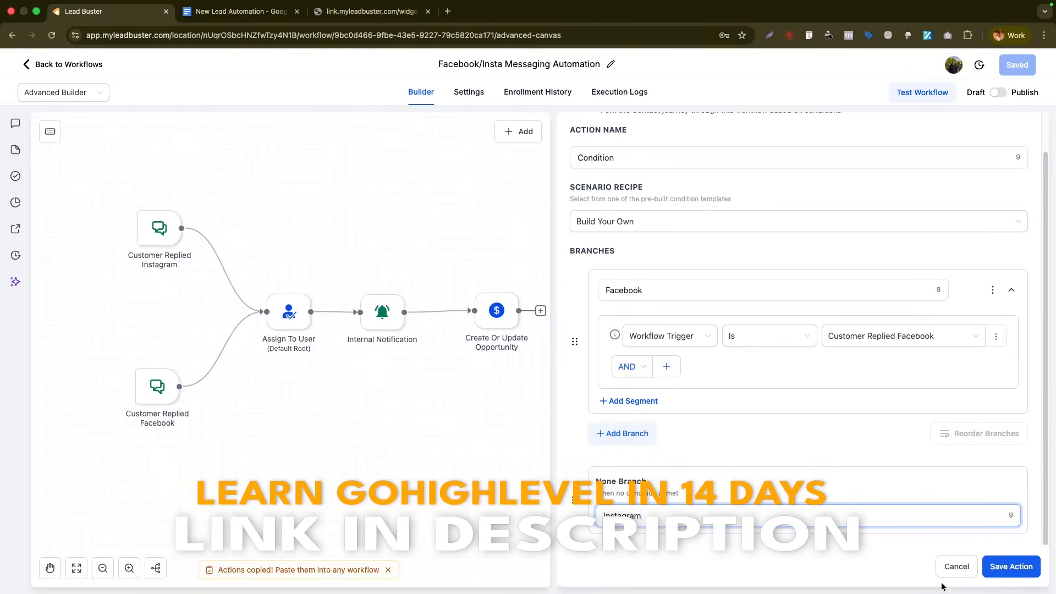
left_click(997, 576)
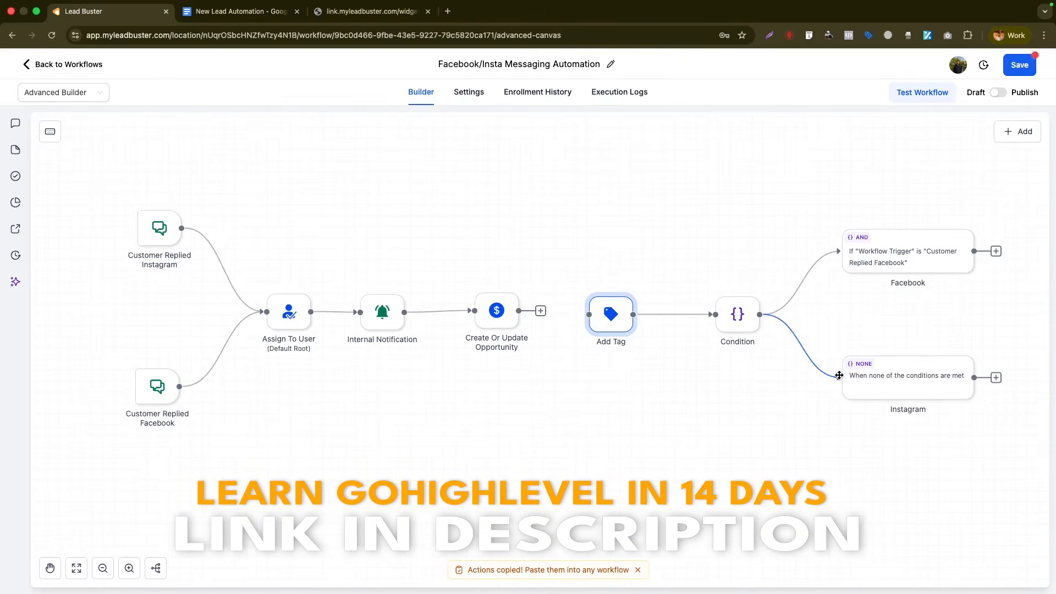
- Add an Add Contact Tag step after the Facebook branch with a facebook_ tag
left_click(50, 568)
left_click_drag(731, 239, 623, 233)
left_click(911, 206)
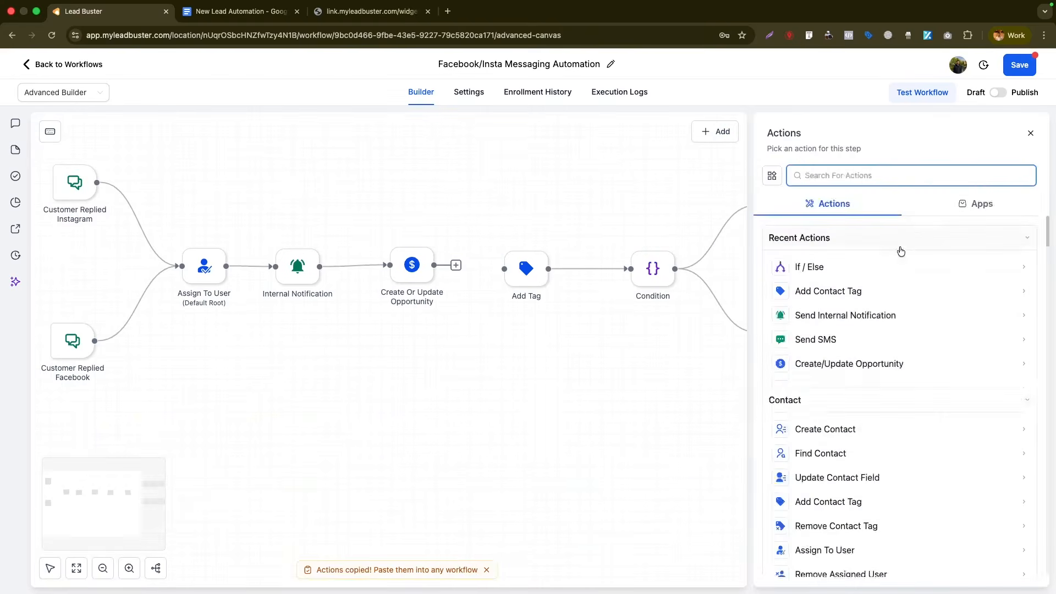
type("tag")
left_click(858, 264)
left_click(815, 251)
type("facebook_")
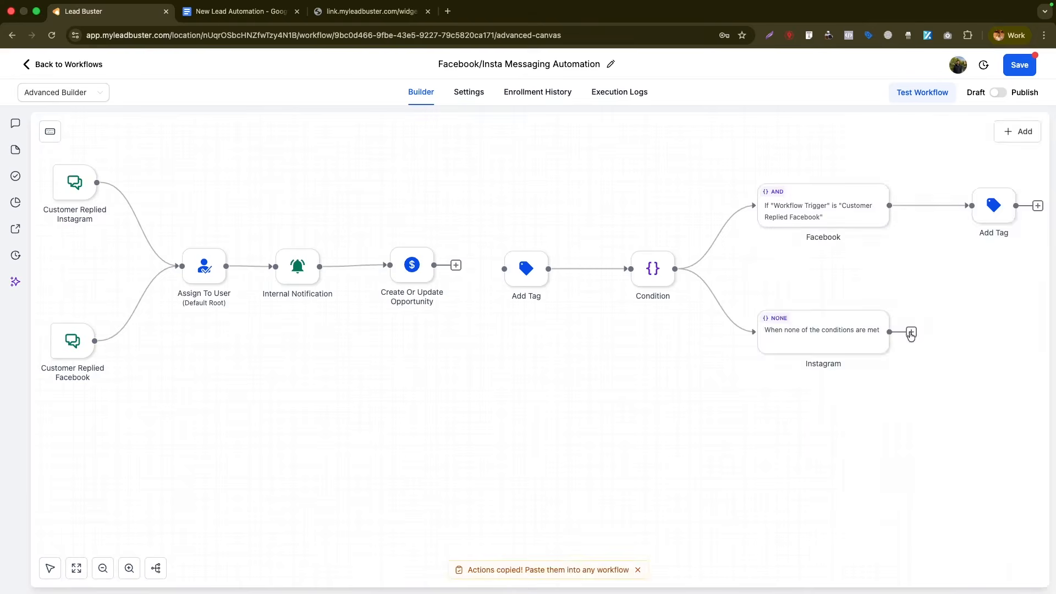
- Add an Add Contact Tag step after the Instagram branch, creating the instagram_dm tag
left_click(910, 332)
type("tag")
left_click(838, 267)
left_click(834, 241)
type("instagram_dm")
left_click(803, 321)
left_click(1010, 566)
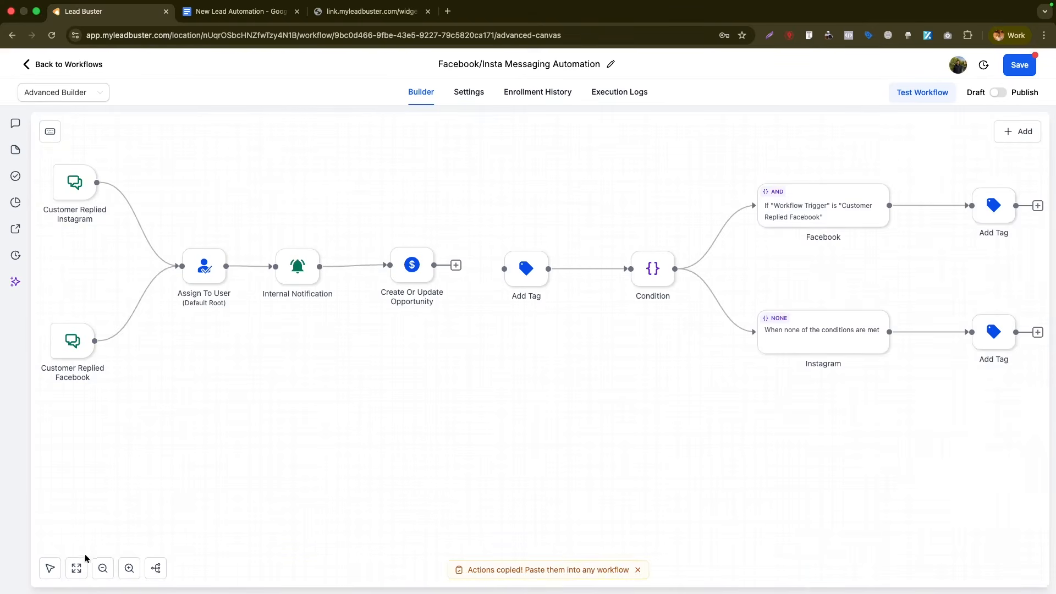
- Rearrange the workflow nodes into tidier rows, aligning each tag step beside its branch
left_click_drag(214, 270, 220, 163)
left_click_drag(296, 268, 306, 167)
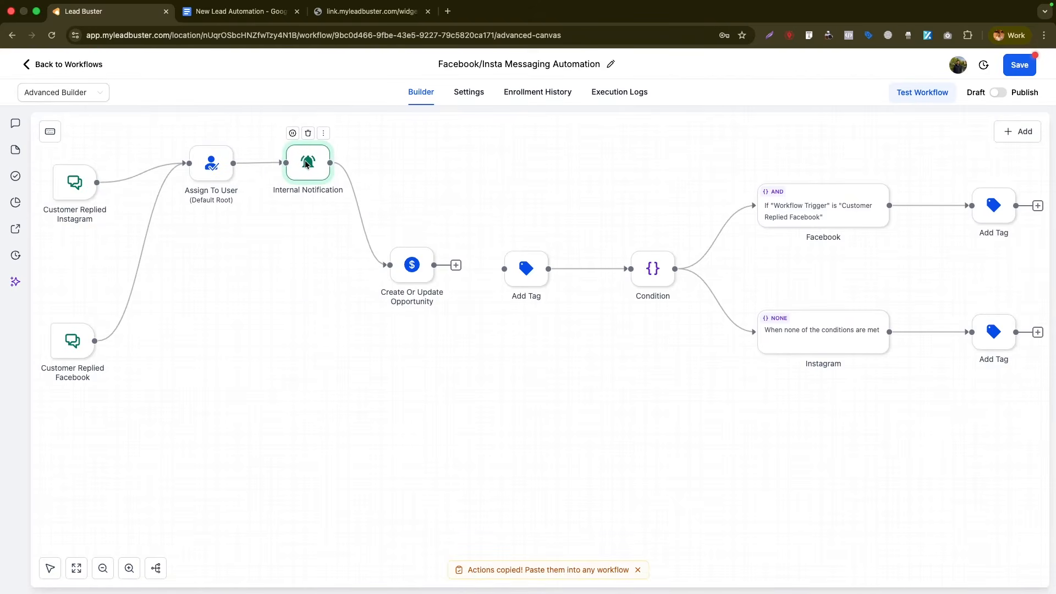
left_click_drag(412, 265, 398, 158)
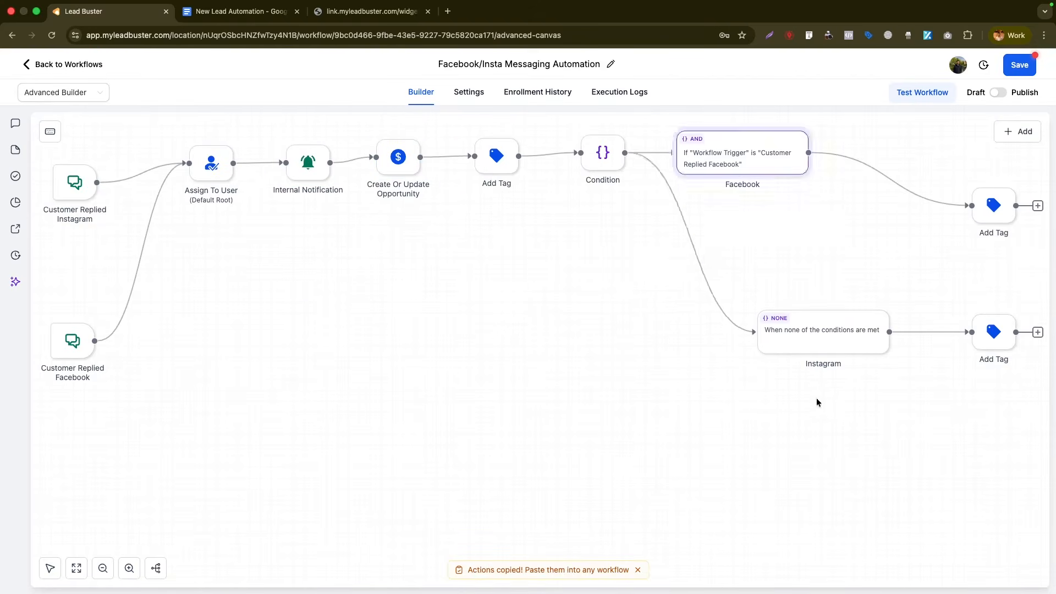
left_click_drag(808, 341, 721, 231)
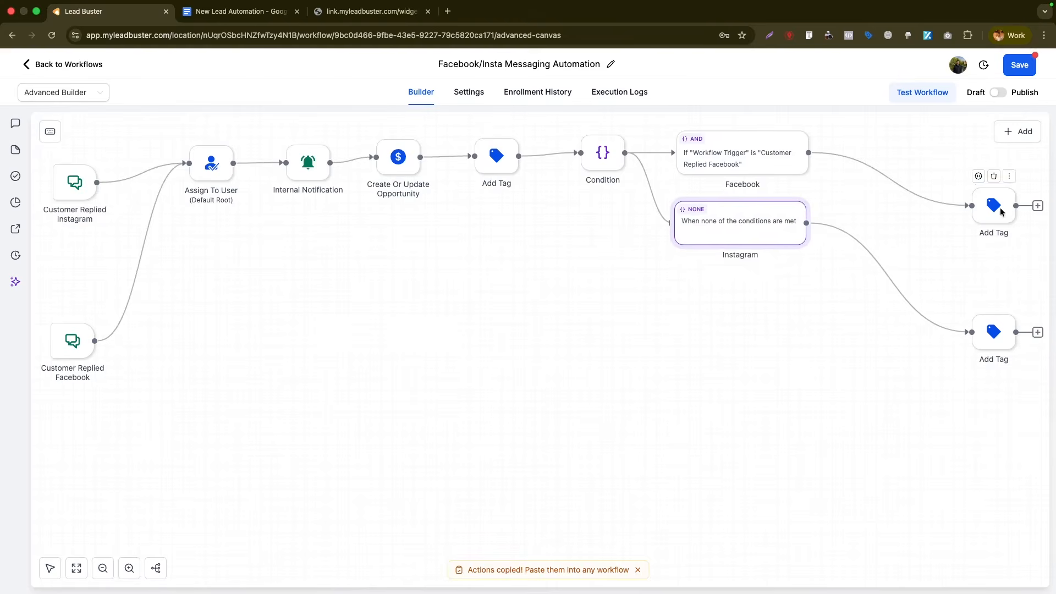
left_click_drag(993, 206, 881, 154)
left_click_drag(1004, 338, 893, 230)
left_click_drag(894, 164, 890, 159)
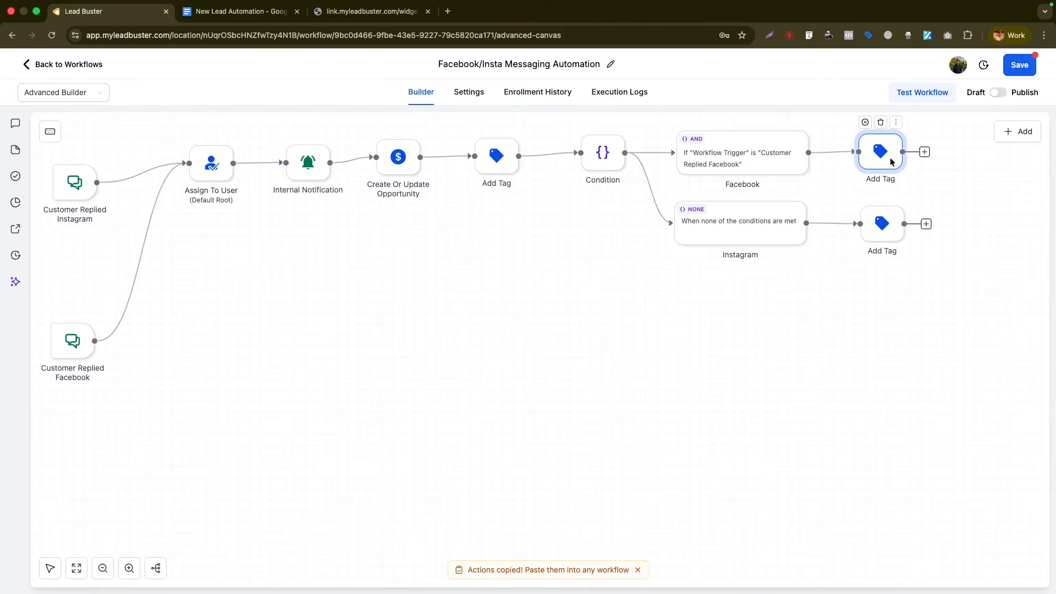
- Add a Facebook Interactive Messenger step whose message starts 'Hi' plus the contact's first name
right_click(699, 358)
left_click(709, 367)
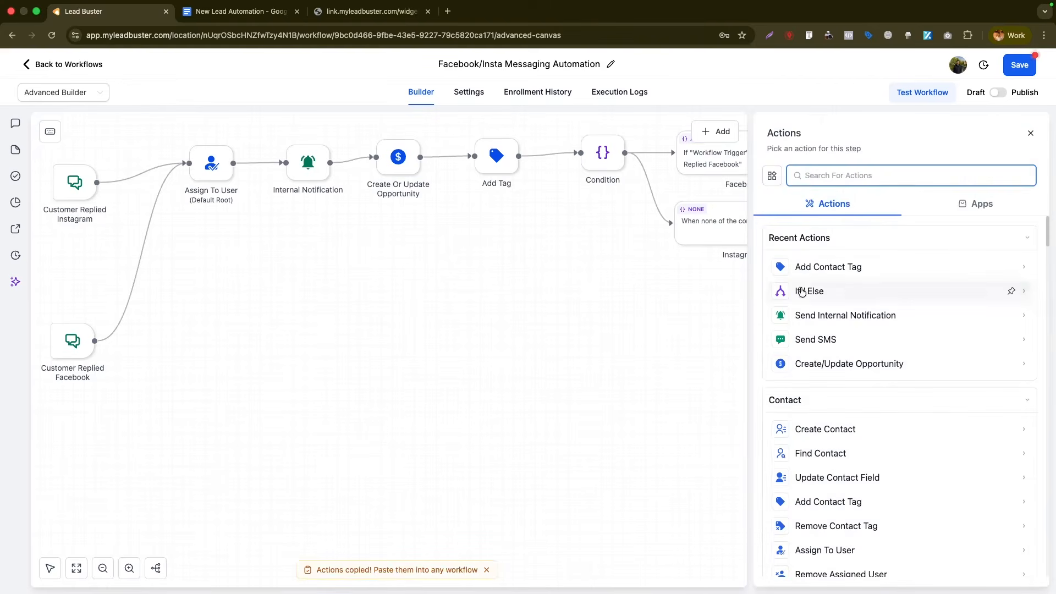
type("face")
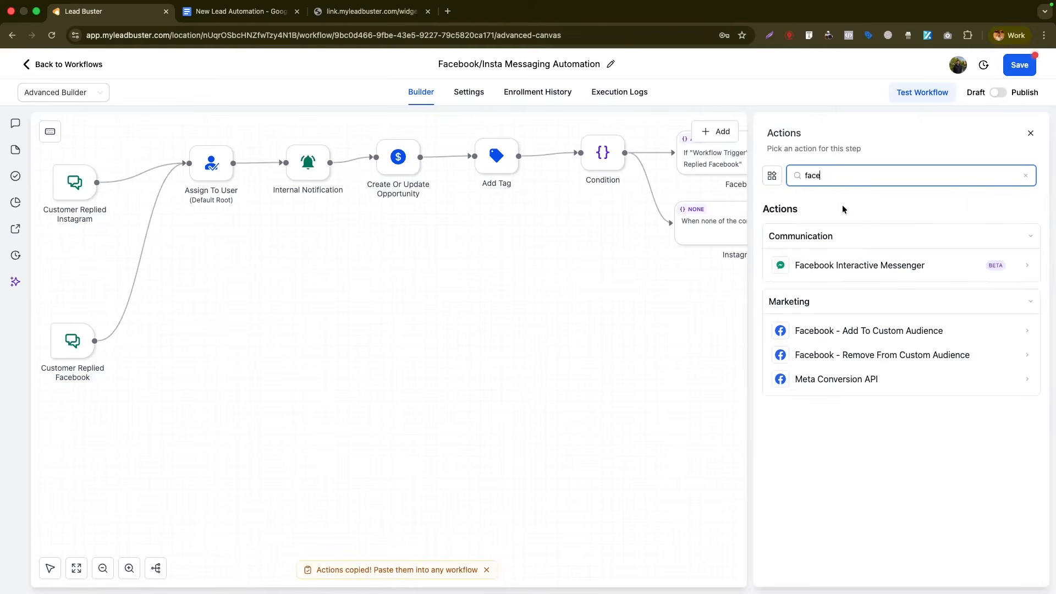
left_click(825, 265)
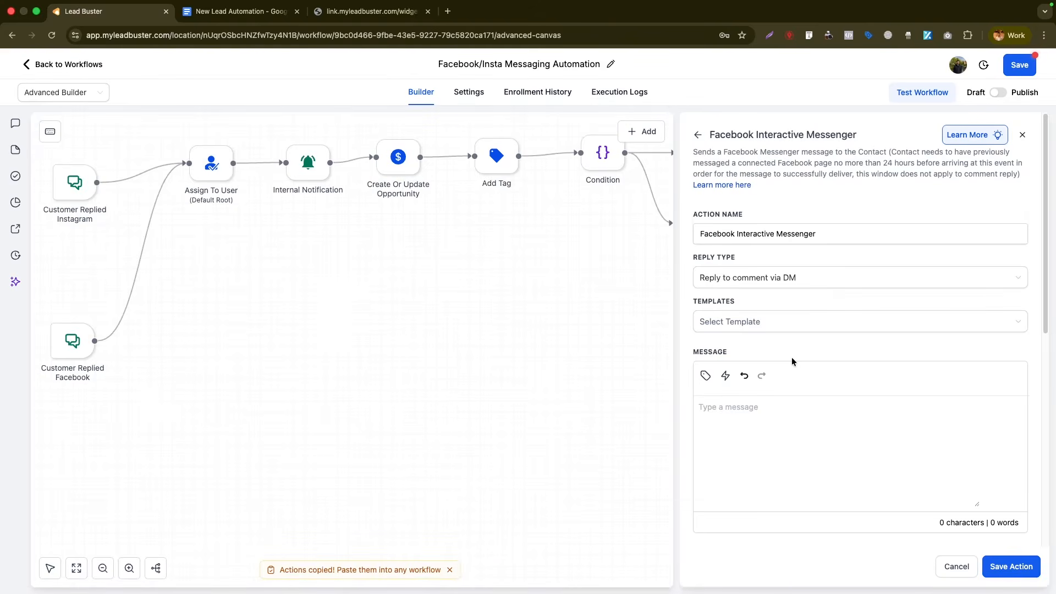
left_click(815, 420)
type("Hi")
left_click(705, 376)
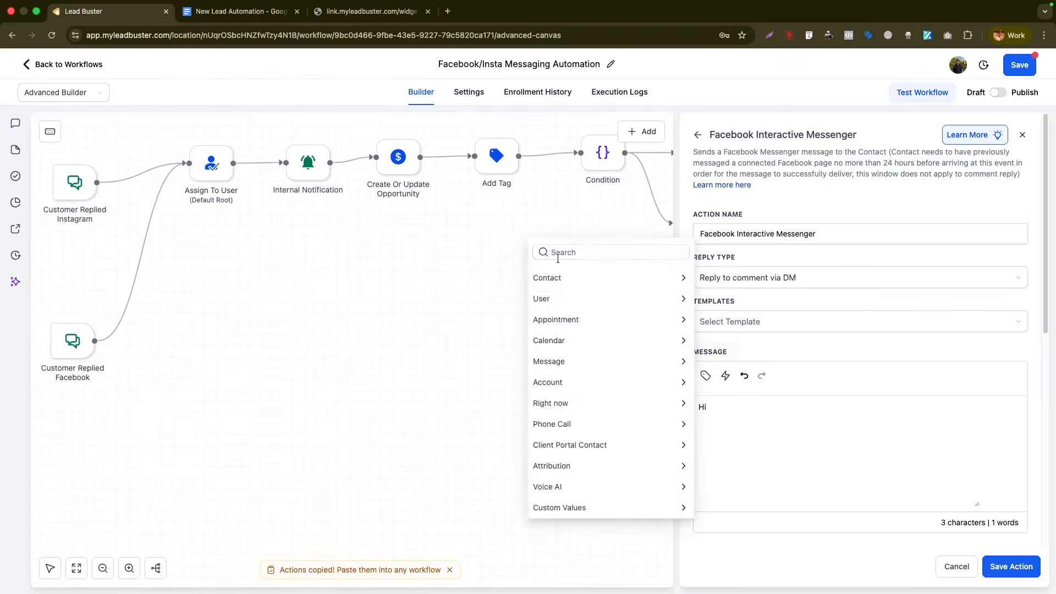
left_click(554, 277)
left_click(549, 313)
- Finish the message thanking them for contacting CompanyX and asking for their email, then connect it after the Facebook tag
key("Return")
key("Return")
type("Thanks for reaching out to CompanyX. Can you please share your email add")
key("super+a")
key("BackSpace")
key("super+z")
left_click(1011, 566)
left_click(813, 343)
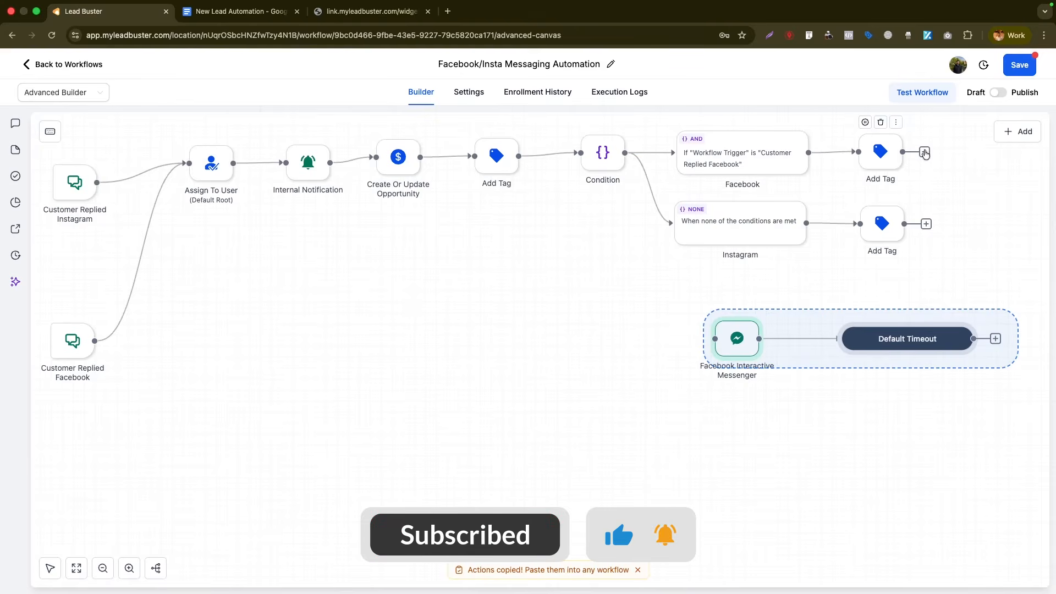
left_click_drag(902, 152, 714, 339)
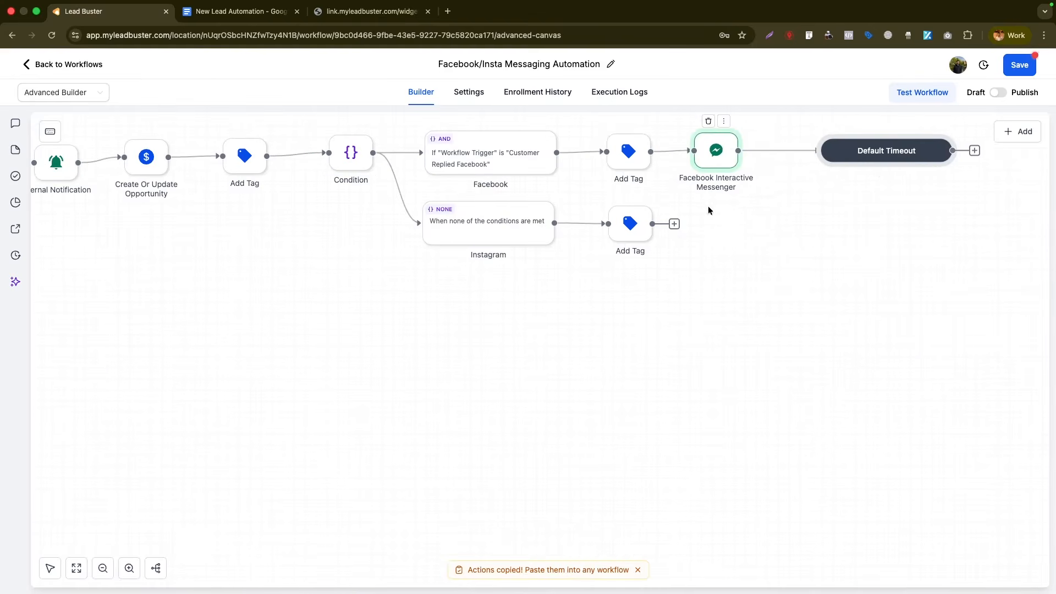
- Add an Instagram DM step after the Instagram tag with the pasted greeting and email request
left_click(674, 223)
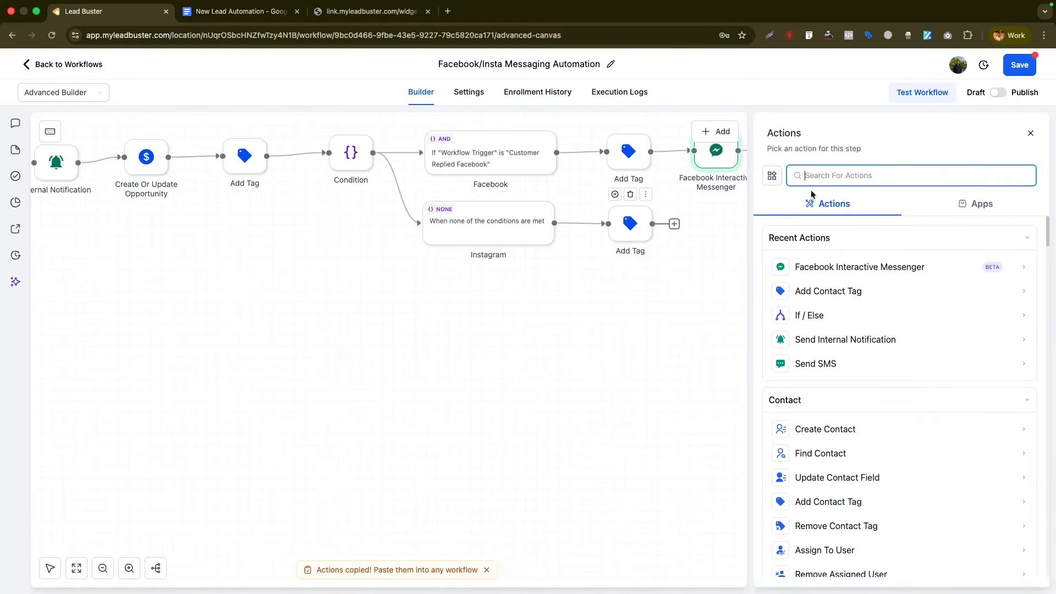
type("inst")
left_click(837, 288)
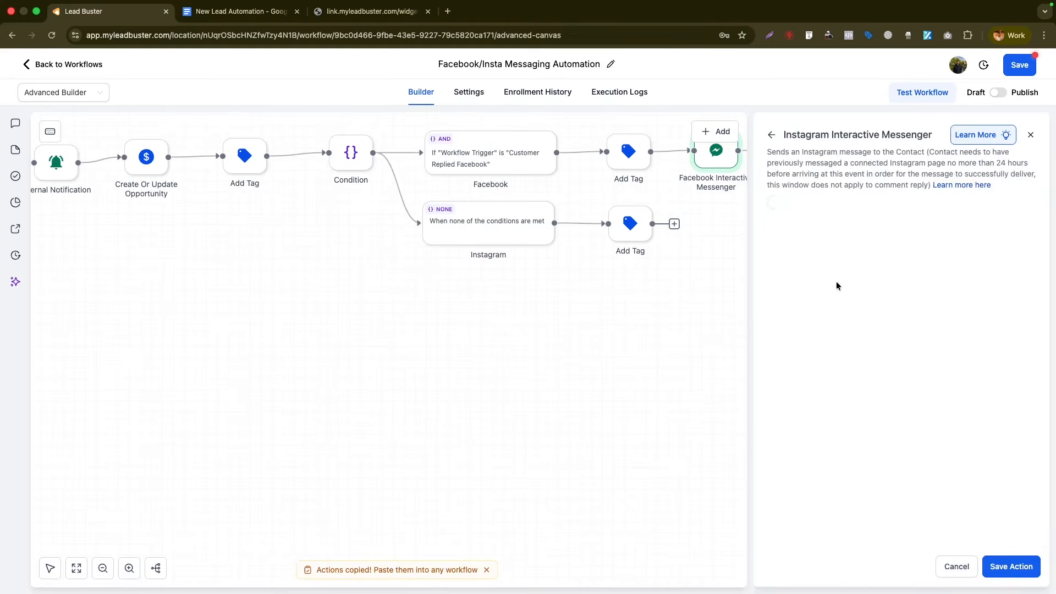
left_click(956, 566)
left_click(837, 270)
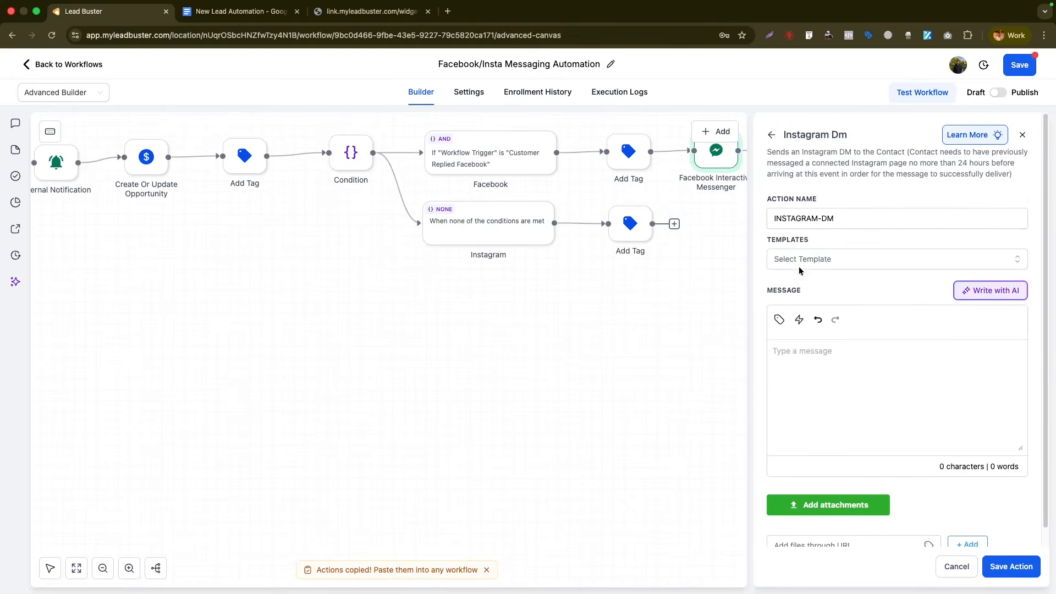
type("Hi {{contact.first_name}}  Thanks for reaching out to CompanyX. Can you please share your email address?")
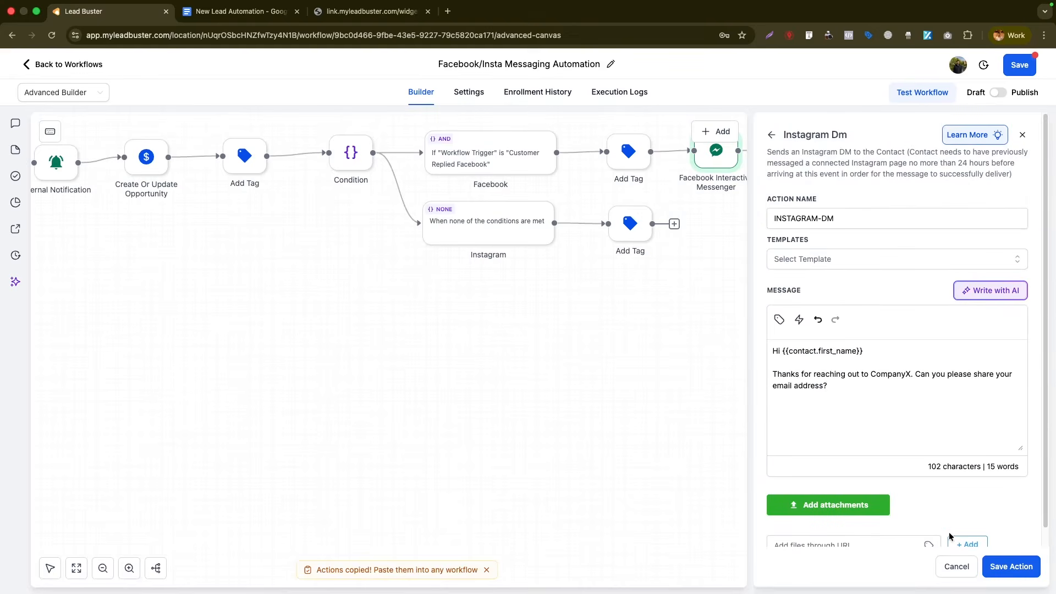
scroll(953, 500, "down", 1)
left_click(1011, 566)
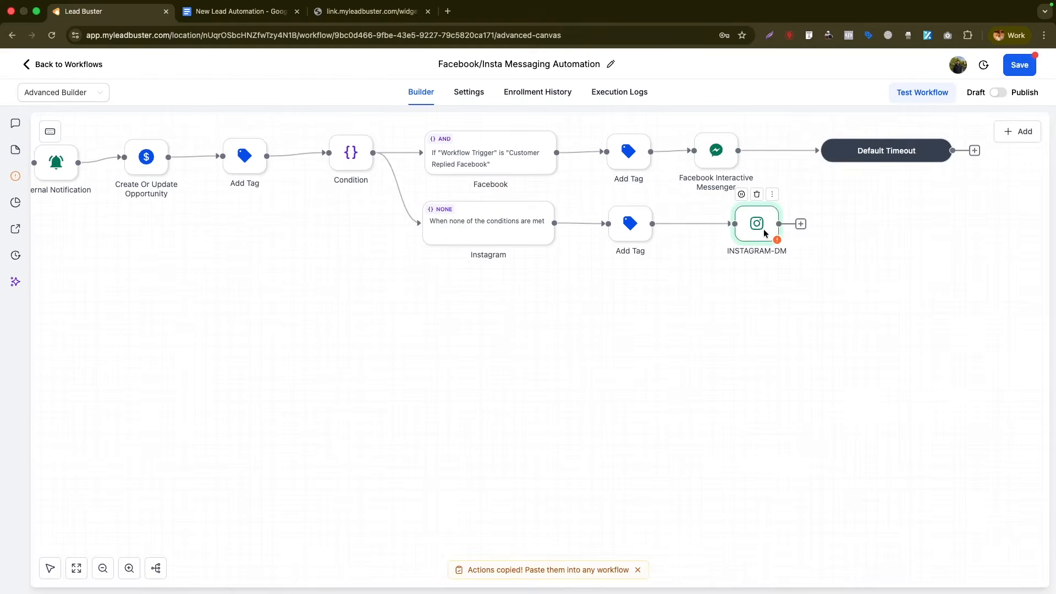
- Position the INSTAGRAM-DM node along its branch and review its flagged integration error
left_click_drag(755, 226, 713, 225)
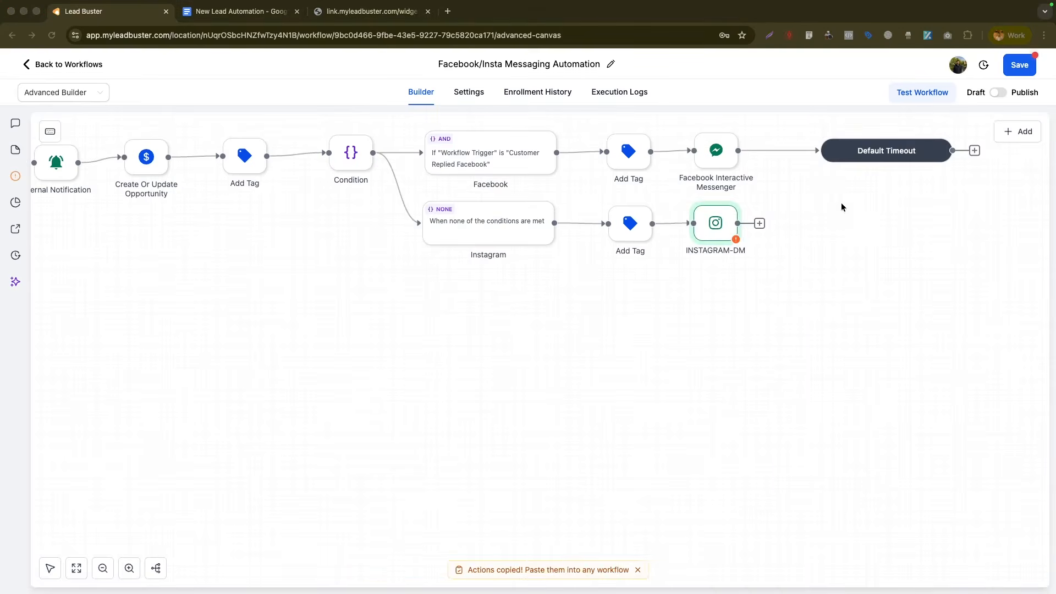
left_click(743, 237)
left_click(736, 239)
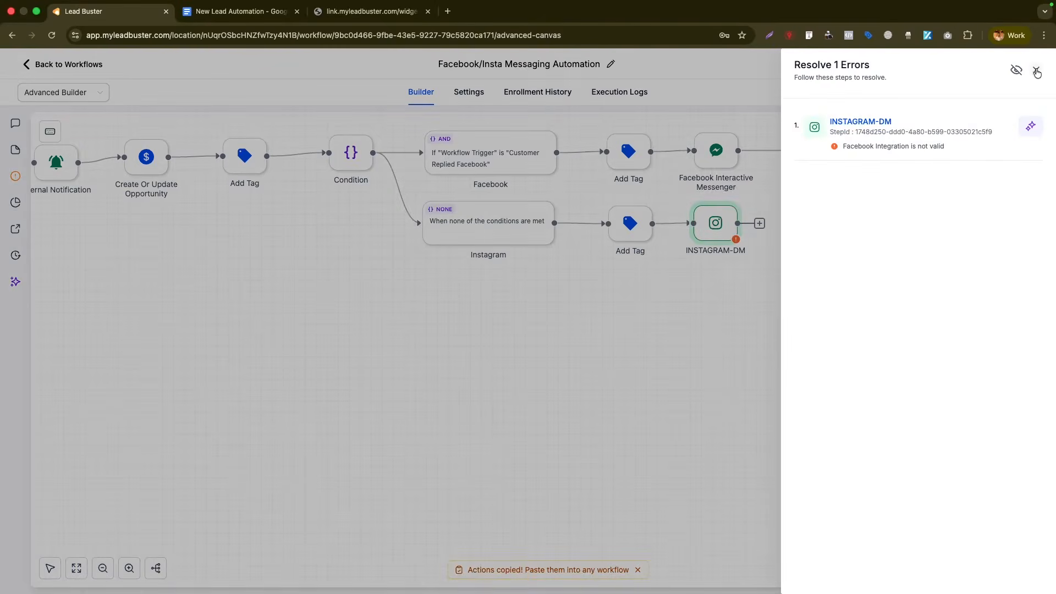
left_click(1036, 70)
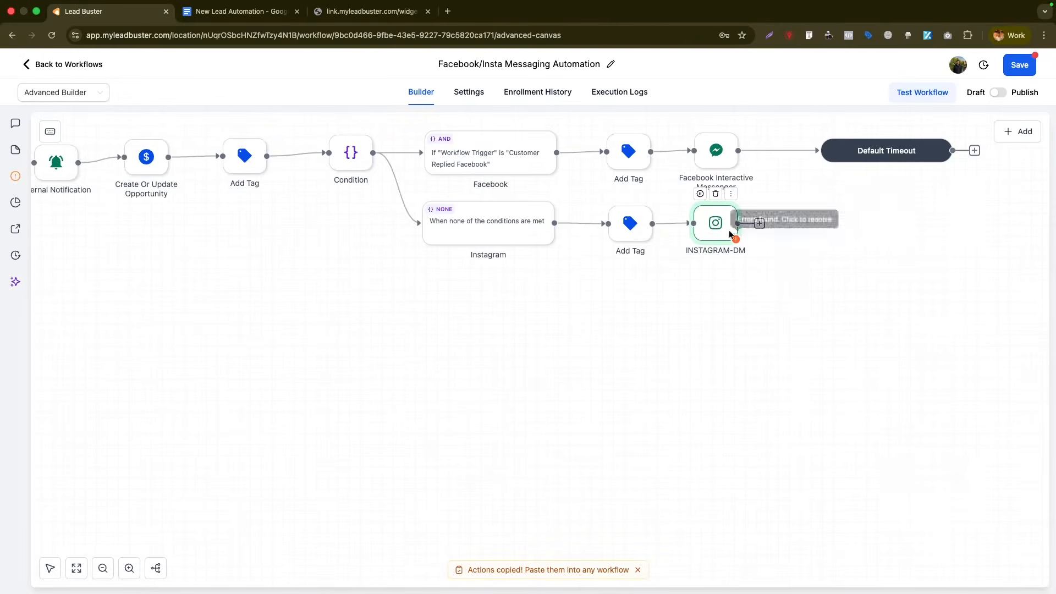
left_click_drag(711, 229, 708, 228)
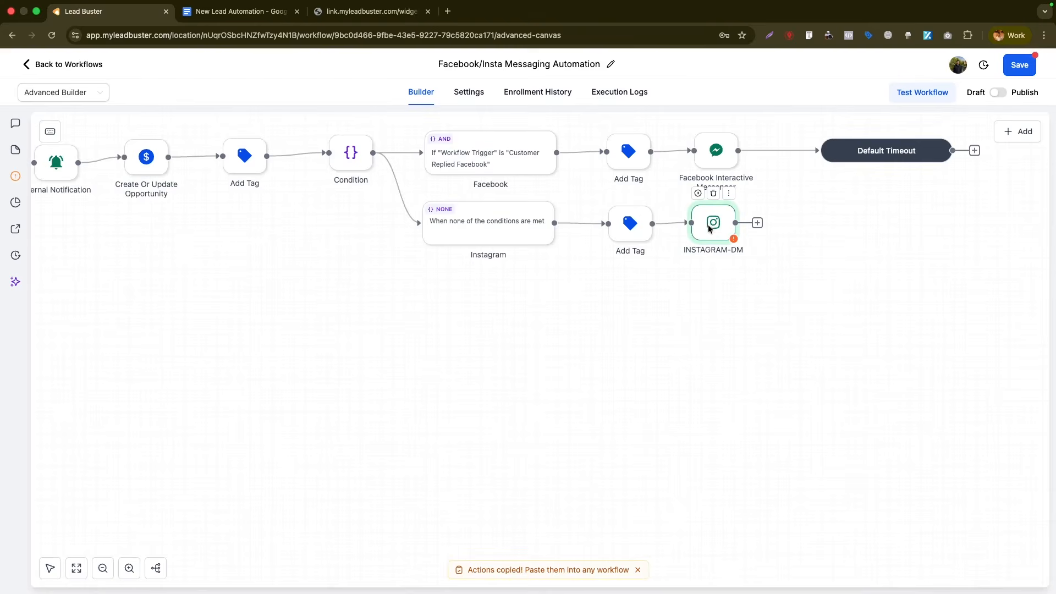
- Set the Facebook Interactive Messenger step's reply type to Reply to DM
left_click(712, 152)
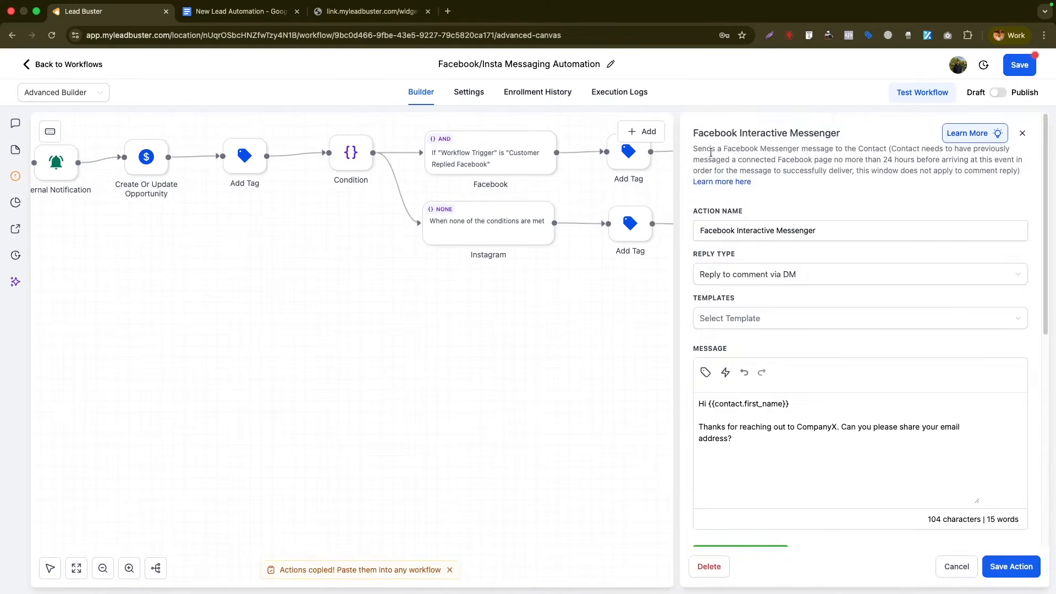
left_click(771, 276)
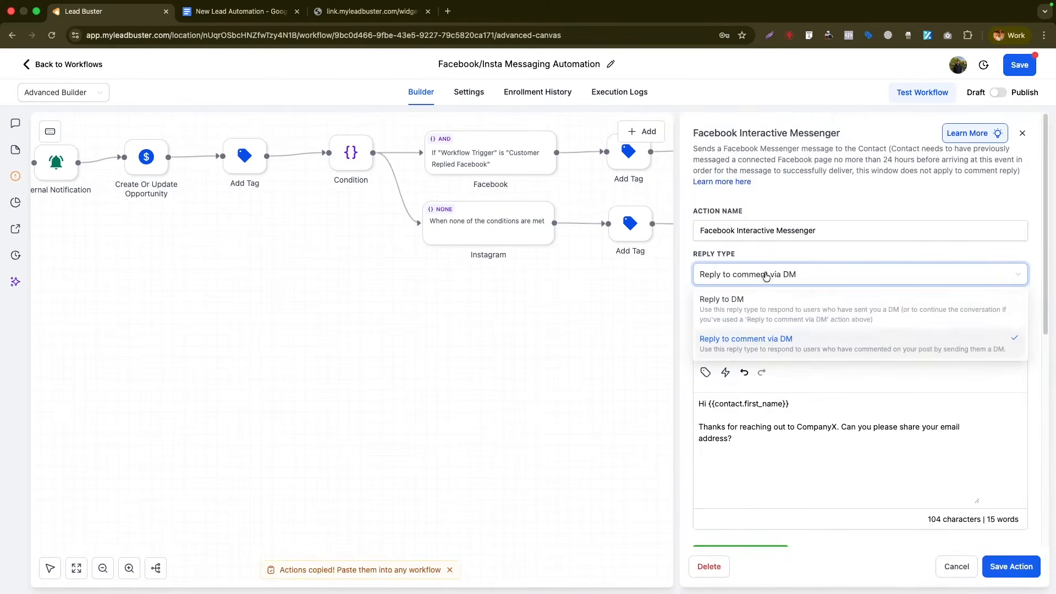
left_click(749, 306)
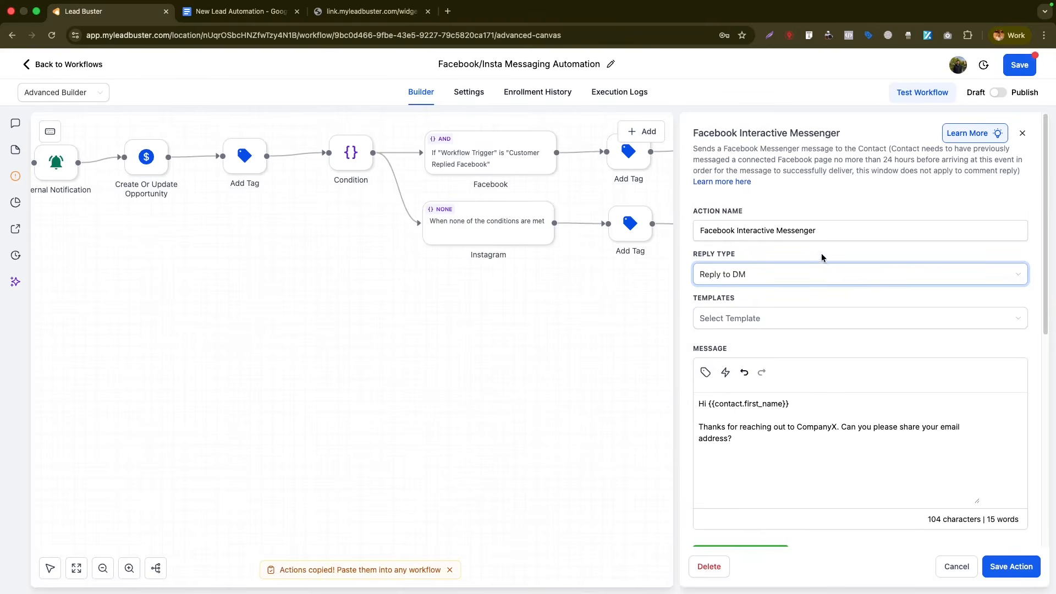
left_click(360, 215)
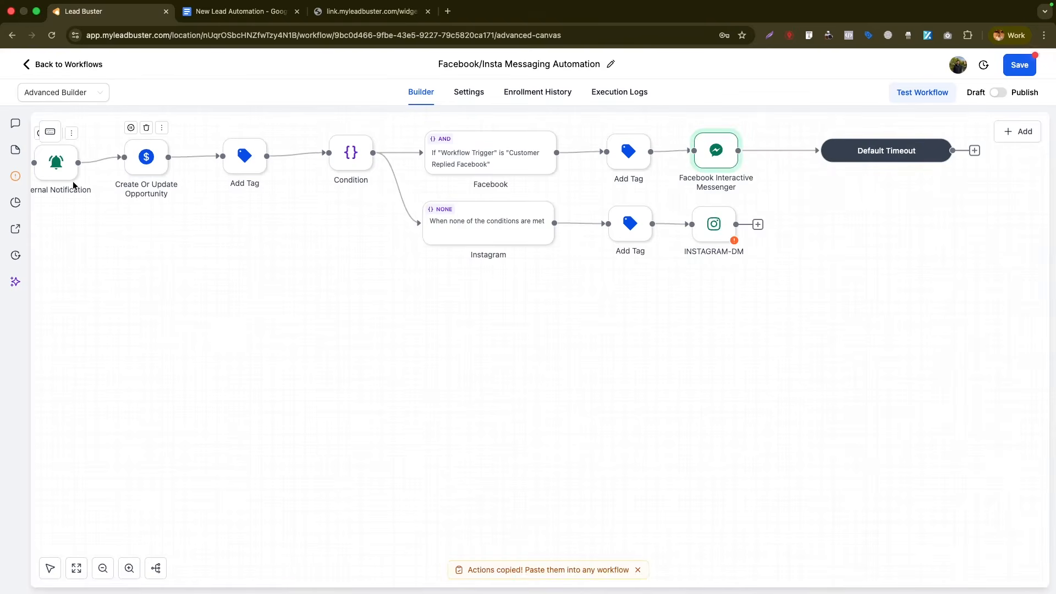
- Re-save the INSTAGRAM-DM step and save the whole workflow
left_click(51, 569)
left_click_drag(199, 439, 408, 496)
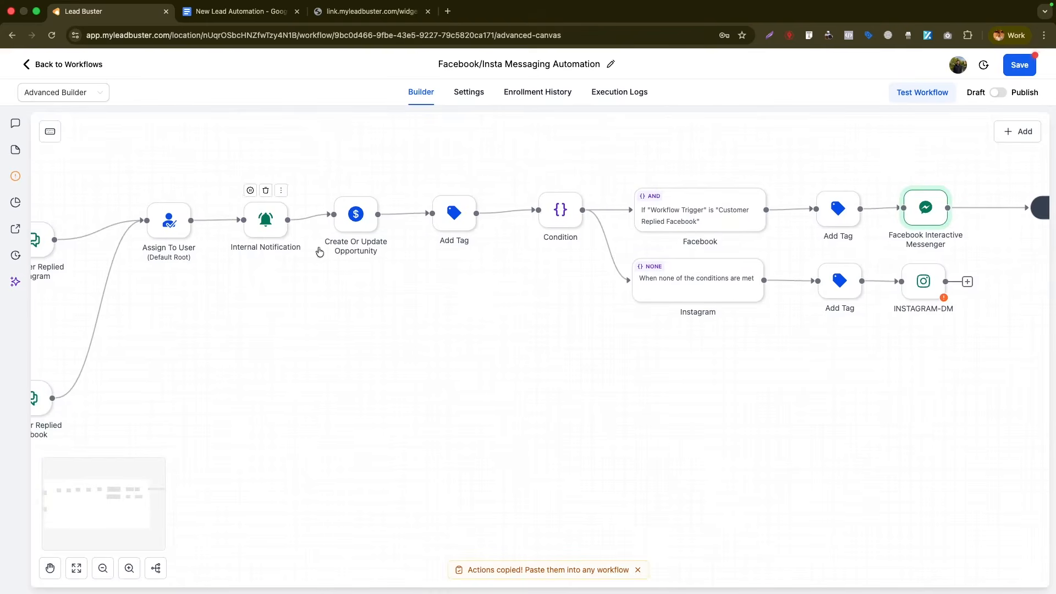
left_click_drag(450, 309, 202, 304)
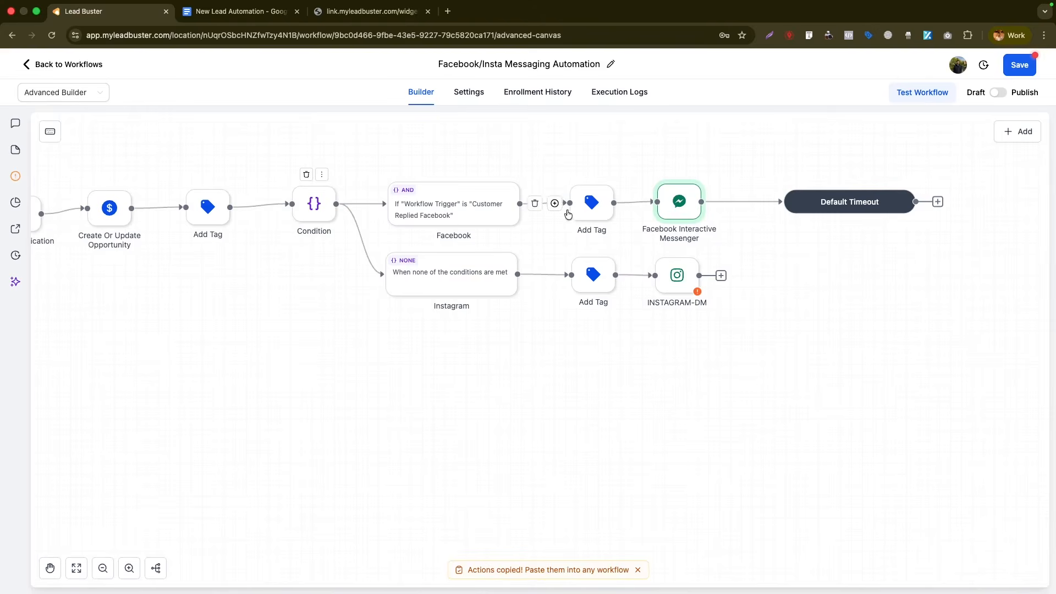
left_click(677, 202)
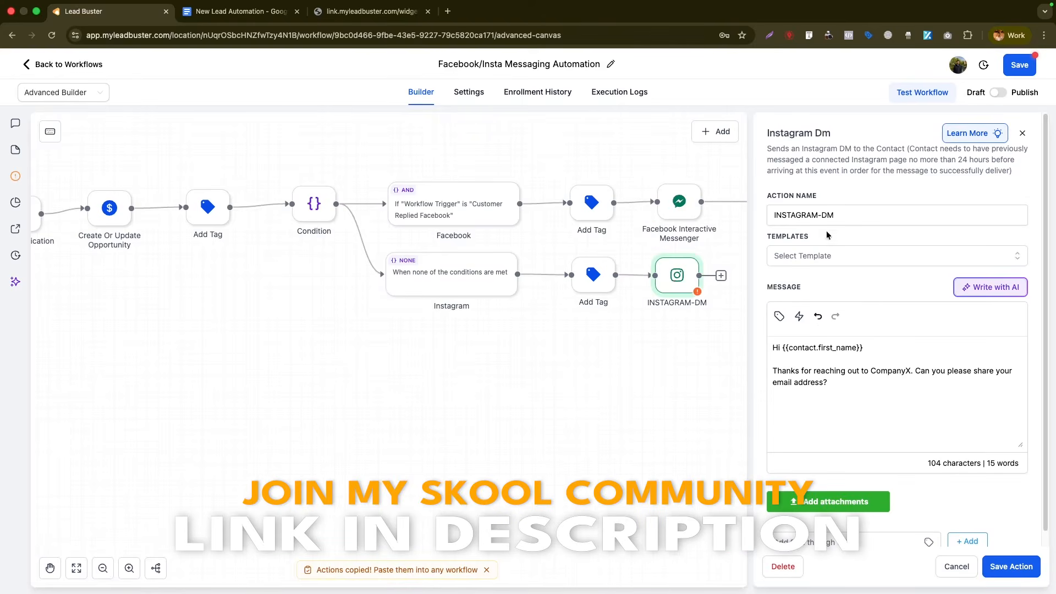
left_click(1011, 566)
left_click(1011, 65)
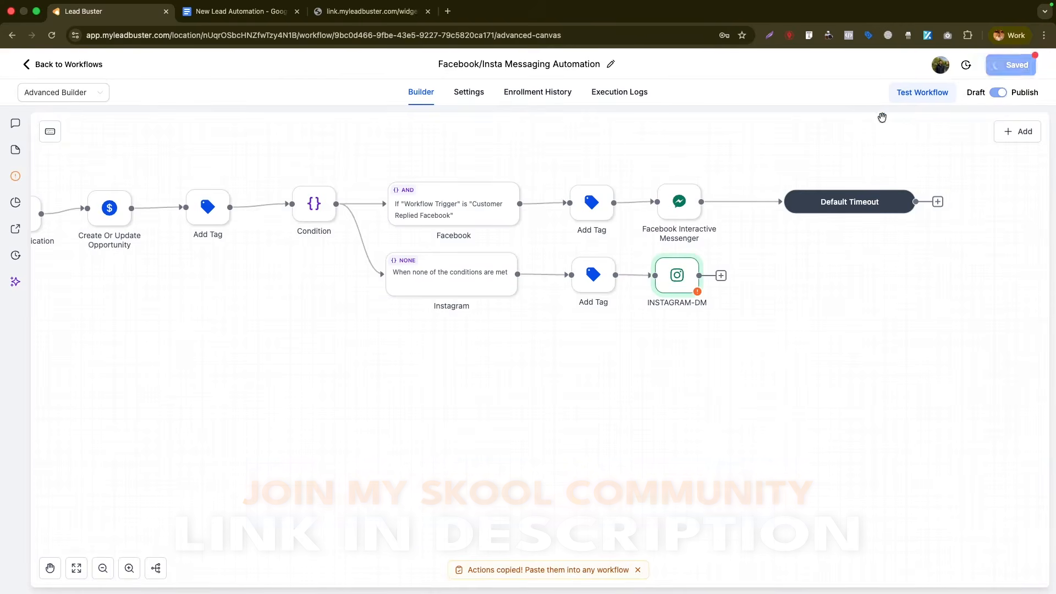
- Check the Phone Call lead source in the notes doc, then return to the workflows list
left_click(253, 20)
triple_click(358, 336)
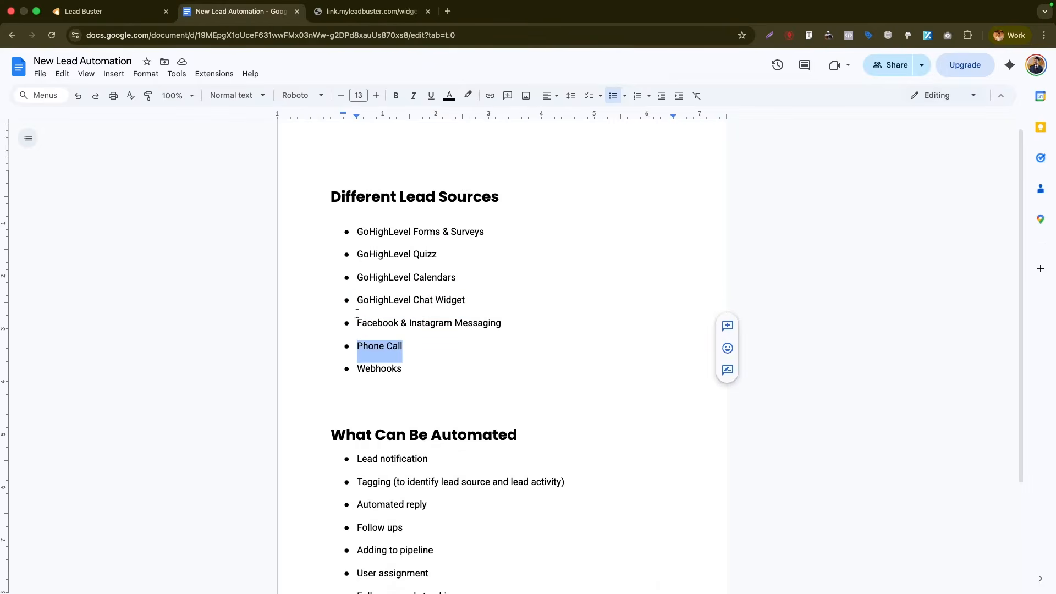
left_click(130, 19)
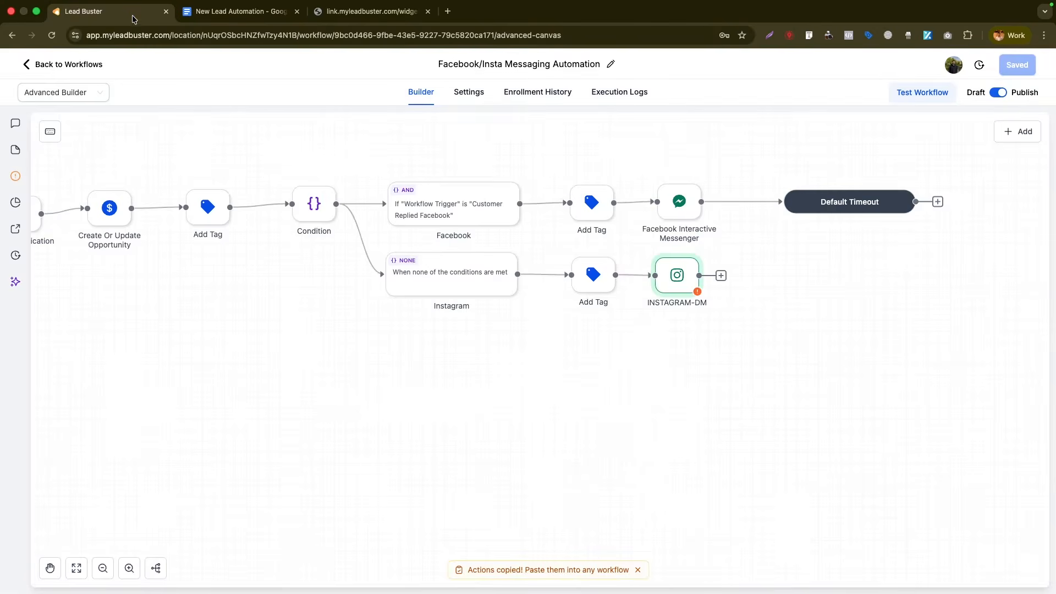
left_click(38, 66)
- Open Settings > Phone System > Voice and its Voicemail & Missed Call TextBack subtab
left_click(30, 574)
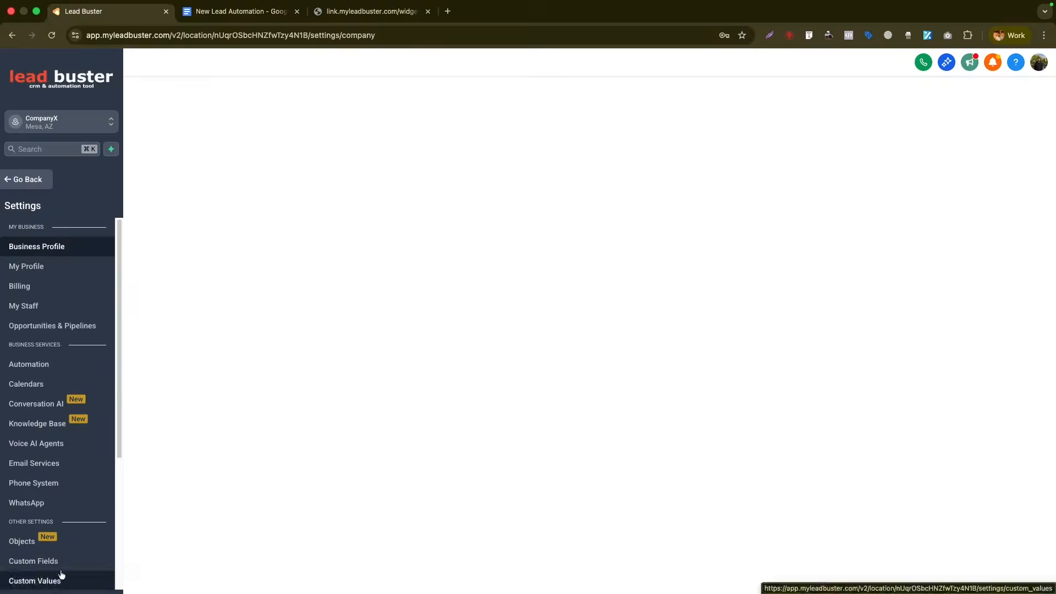
scroll(49, 392, "down", 3)
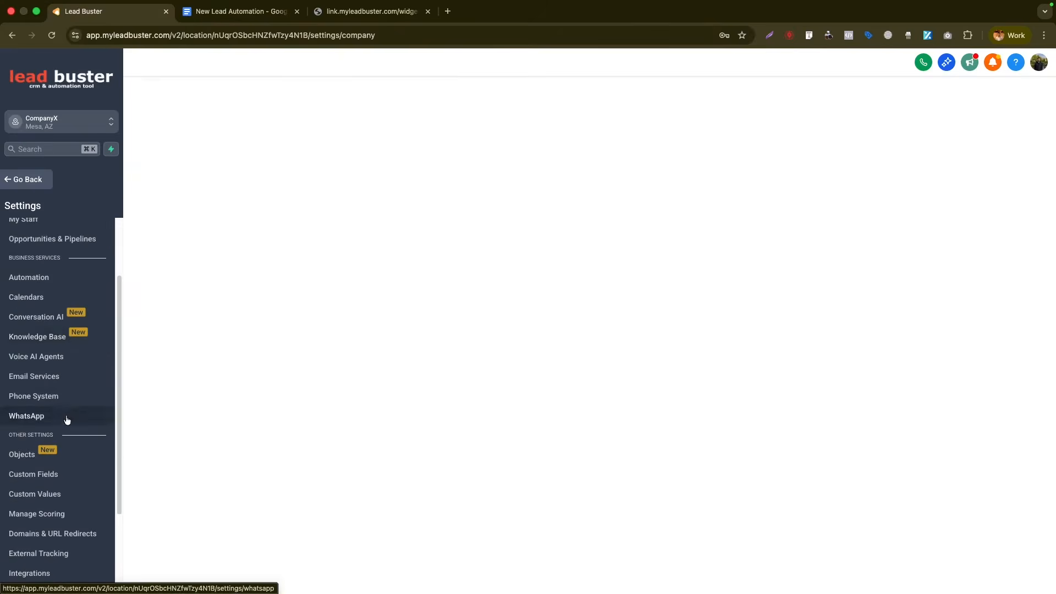
left_click(43, 396)
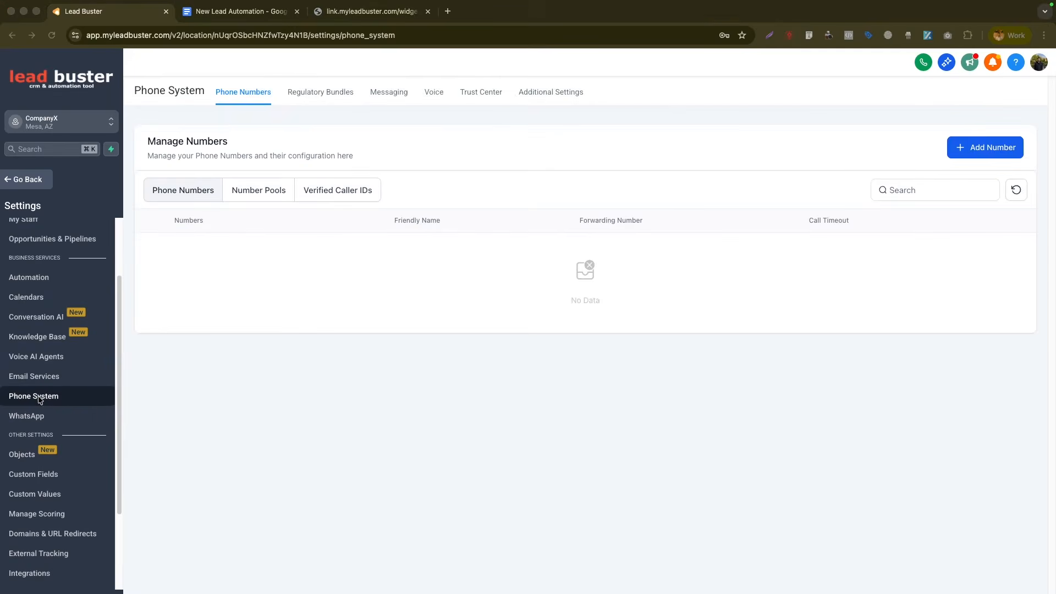
left_click(532, 93)
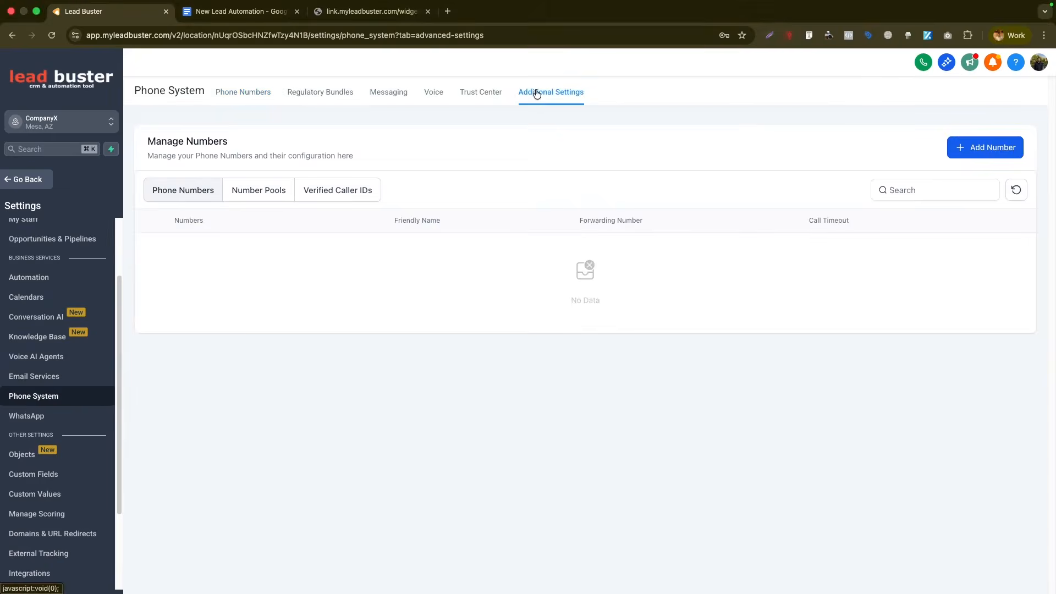
left_click(424, 100)
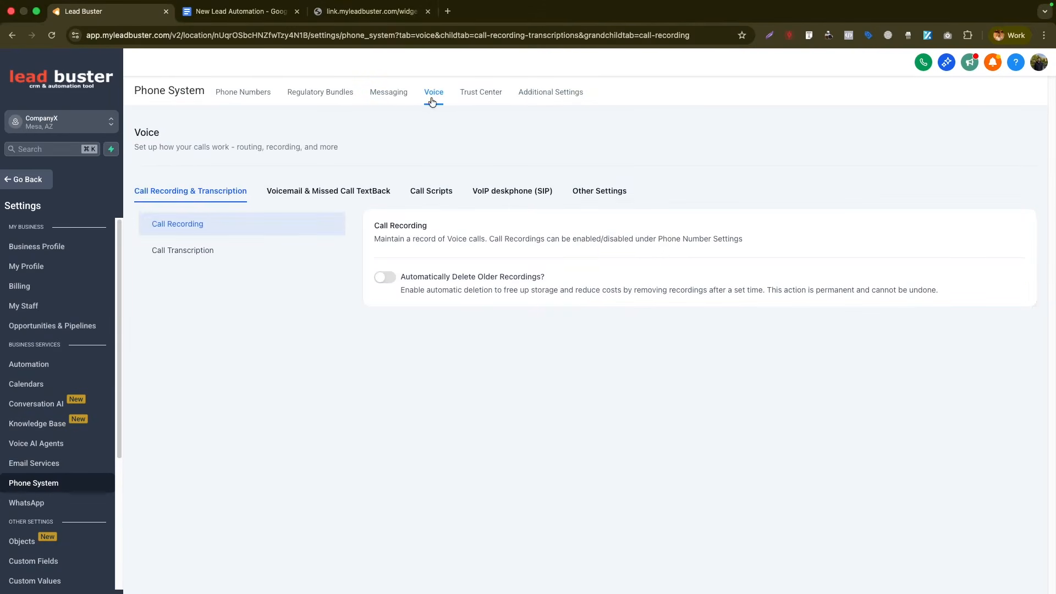
left_click(341, 191)
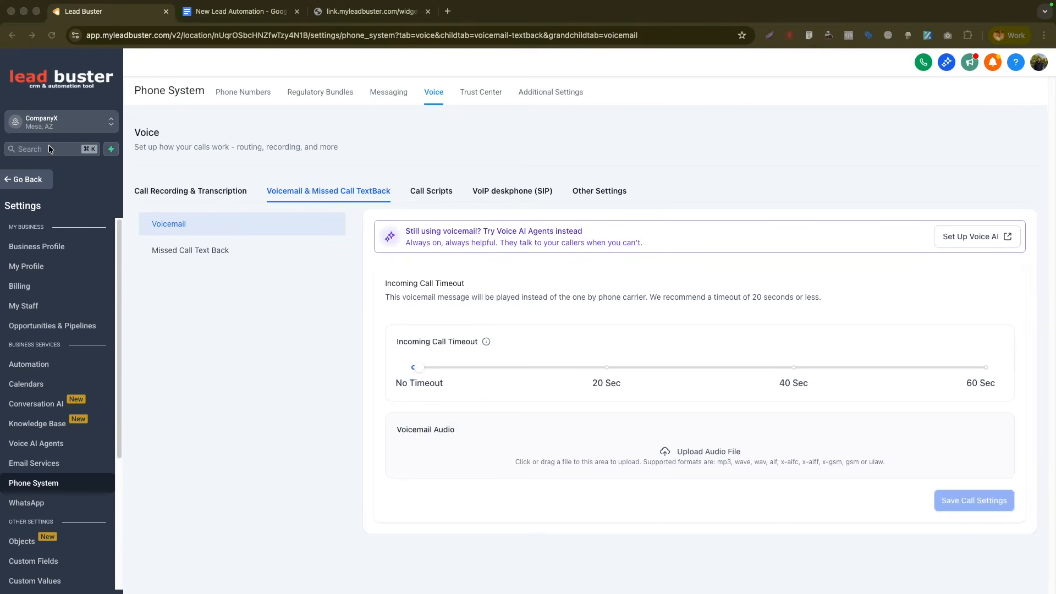
- Return to the New Lead Automation doc, highlight the Webhooks lead source, and scroll the notes
left_click(209, 14)
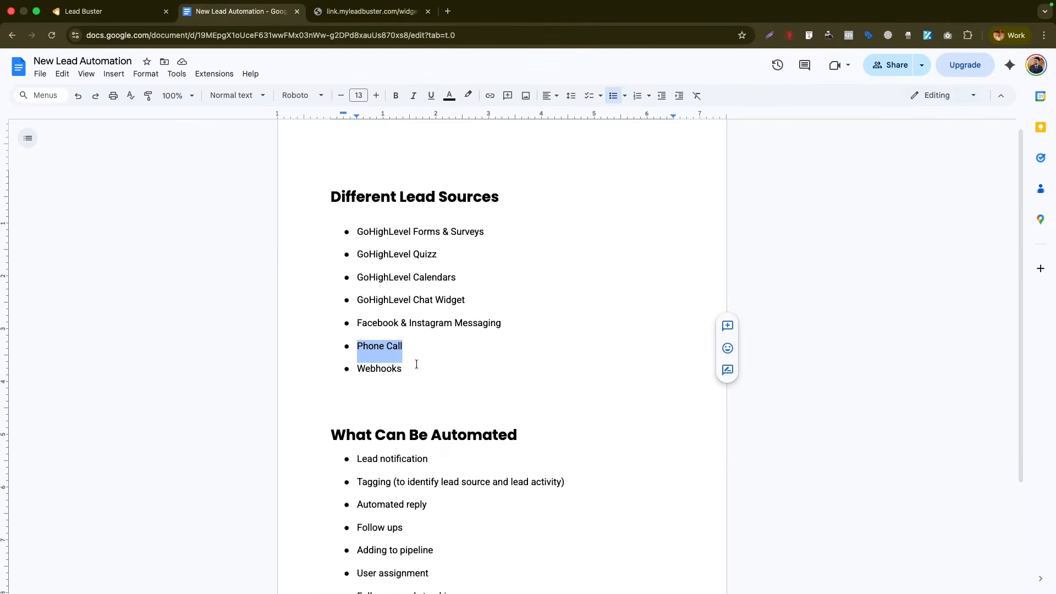
left_click_drag(419, 363, 345, 363)
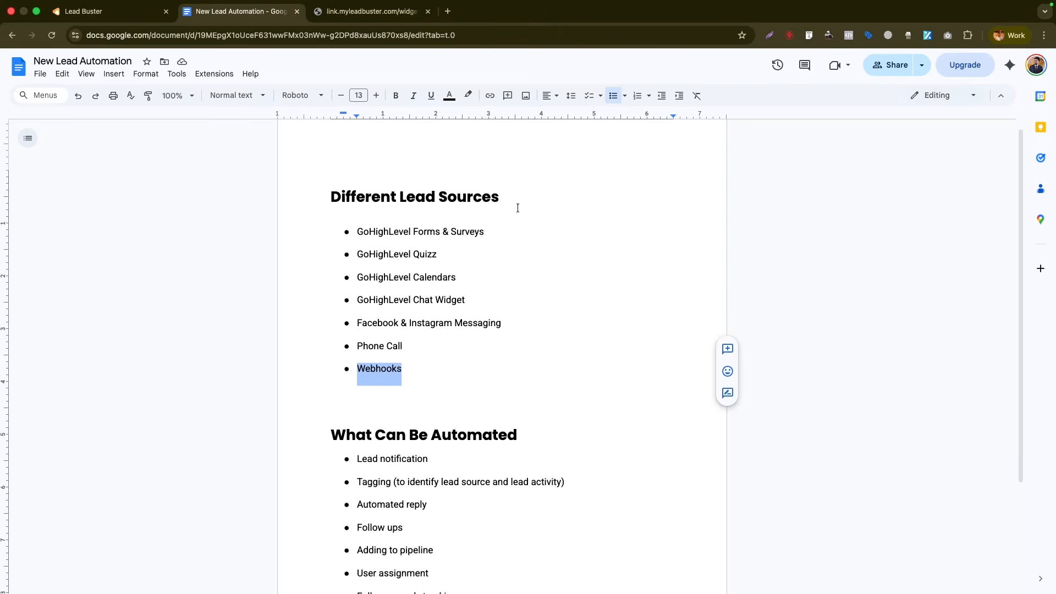
scroll(352, 205, "down", 3)
scroll(401, 306, "up", 3)
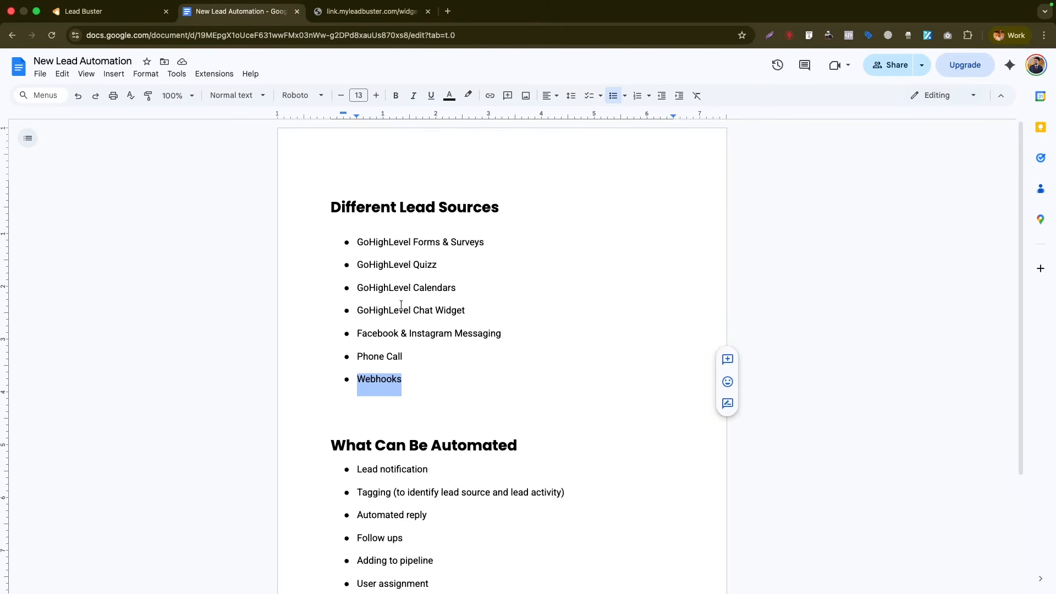
scroll(412, 308, "down", 3)
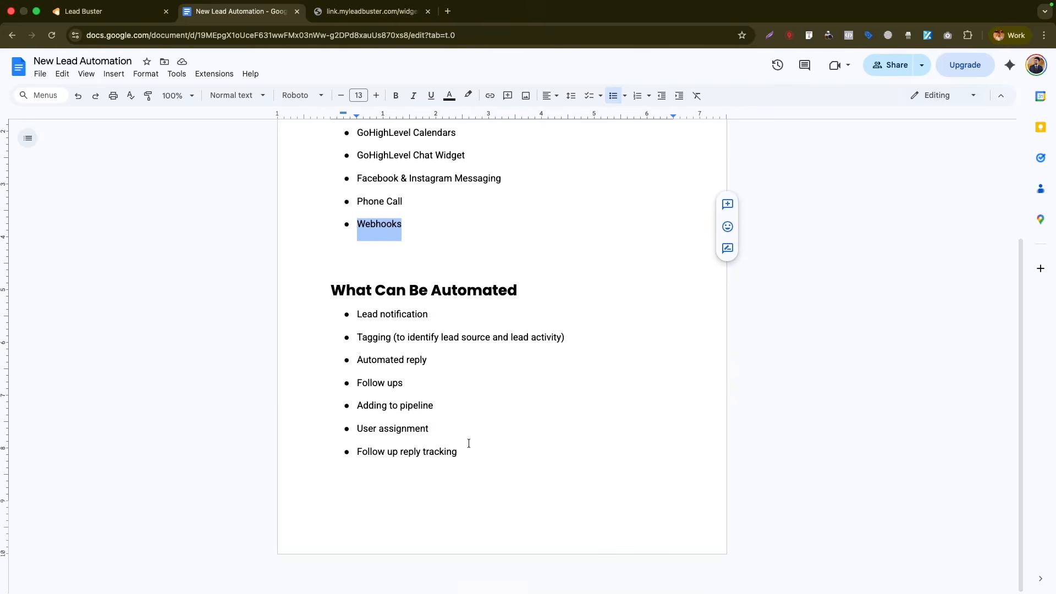